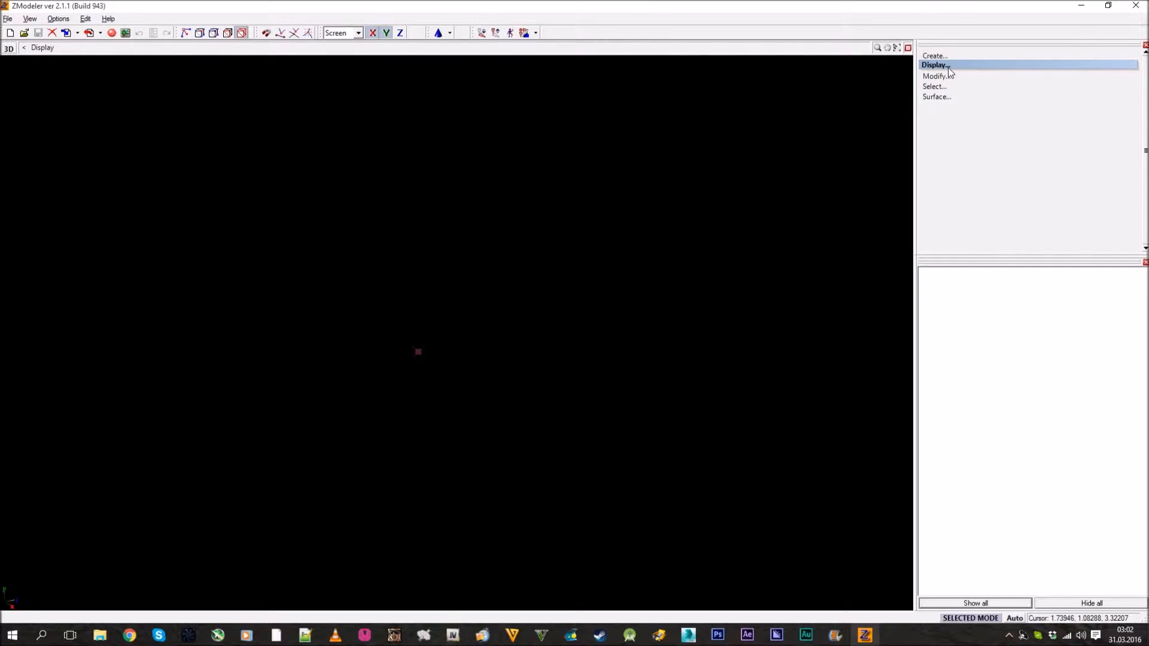
- Import GEOMETRY.BIN from the Need for Speed ProStreet RS4 car folder with texture preloading enabled
left_click(67, 35)
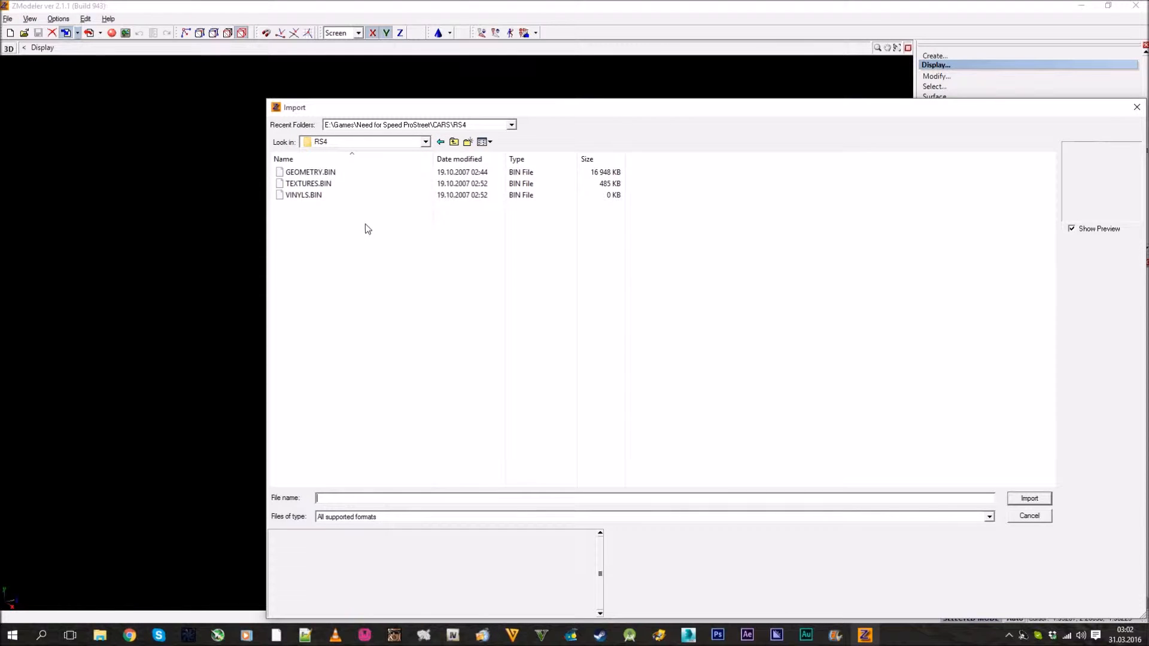
left_click(333, 173)
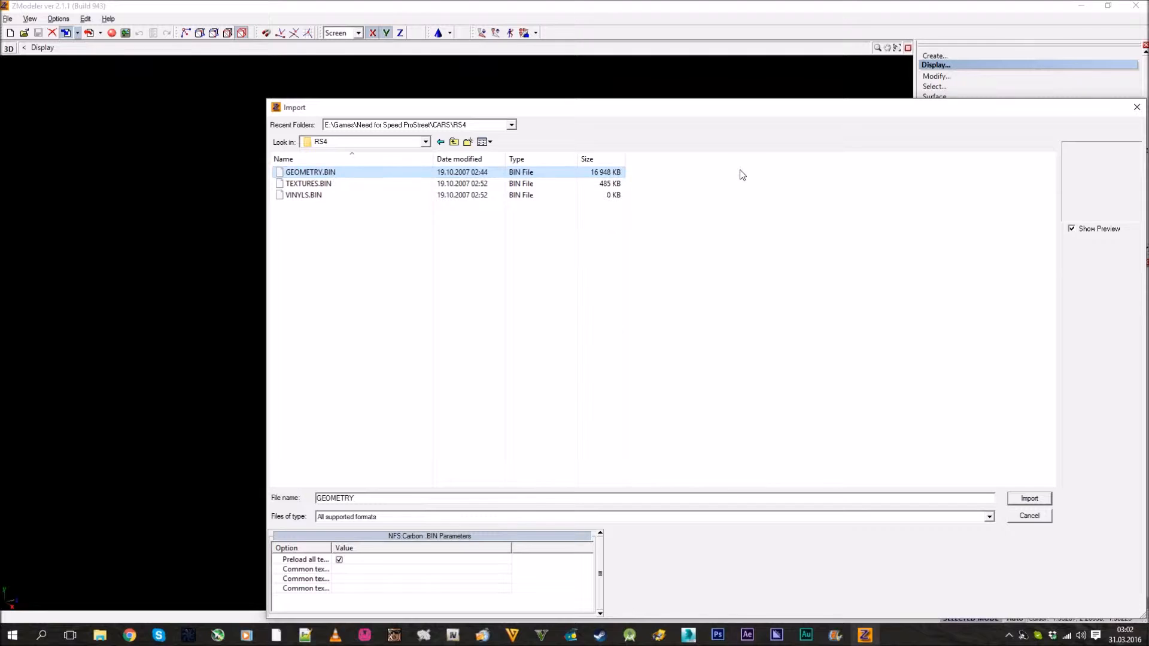
left_click_drag(793, 113, 638, 56)
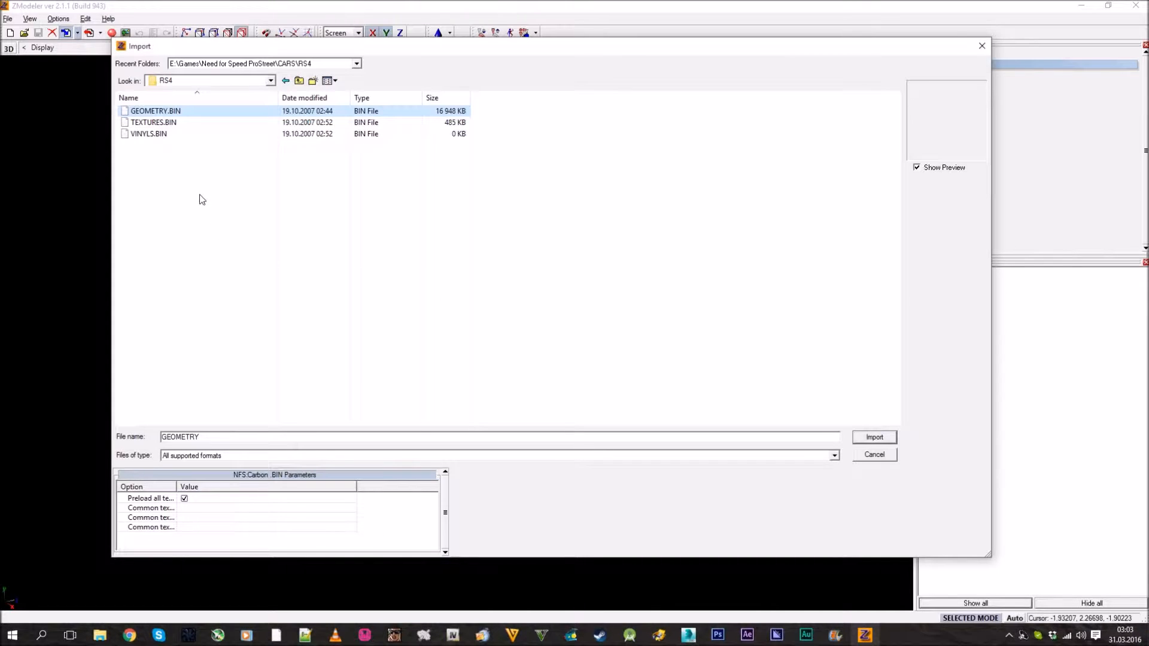
left_click(163, 135)
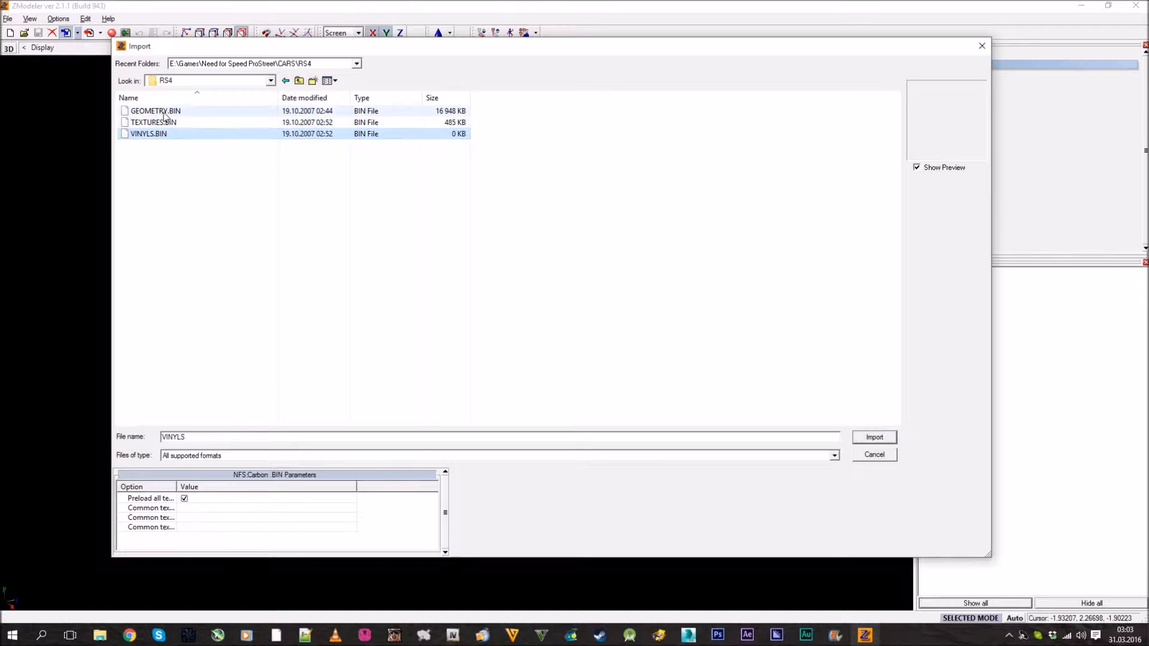
left_click(165, 113)
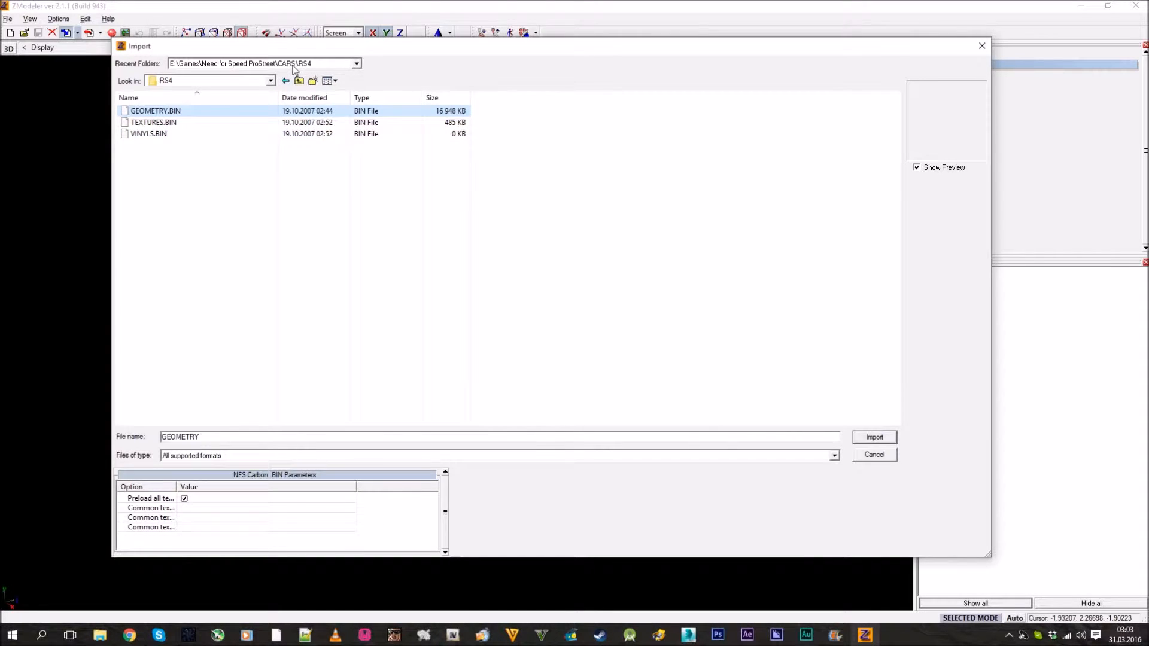
left_click(191, 192)
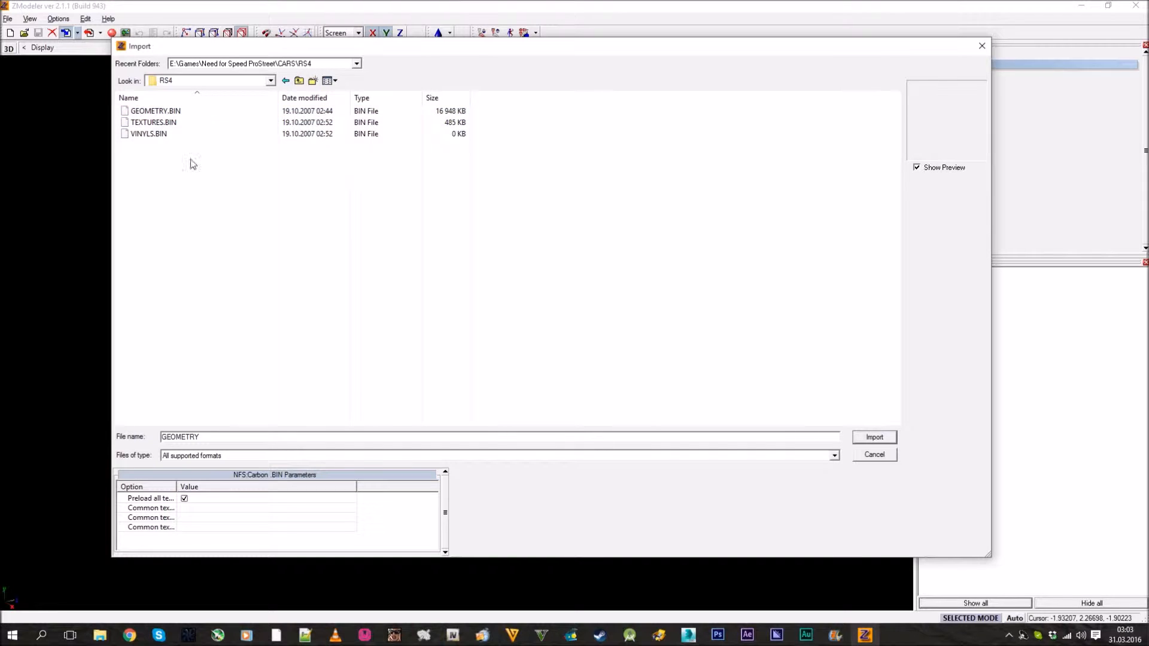
left_click(186, 110)
left_click(157, 518)
left_click(187, 509)
left_click(191, 500)
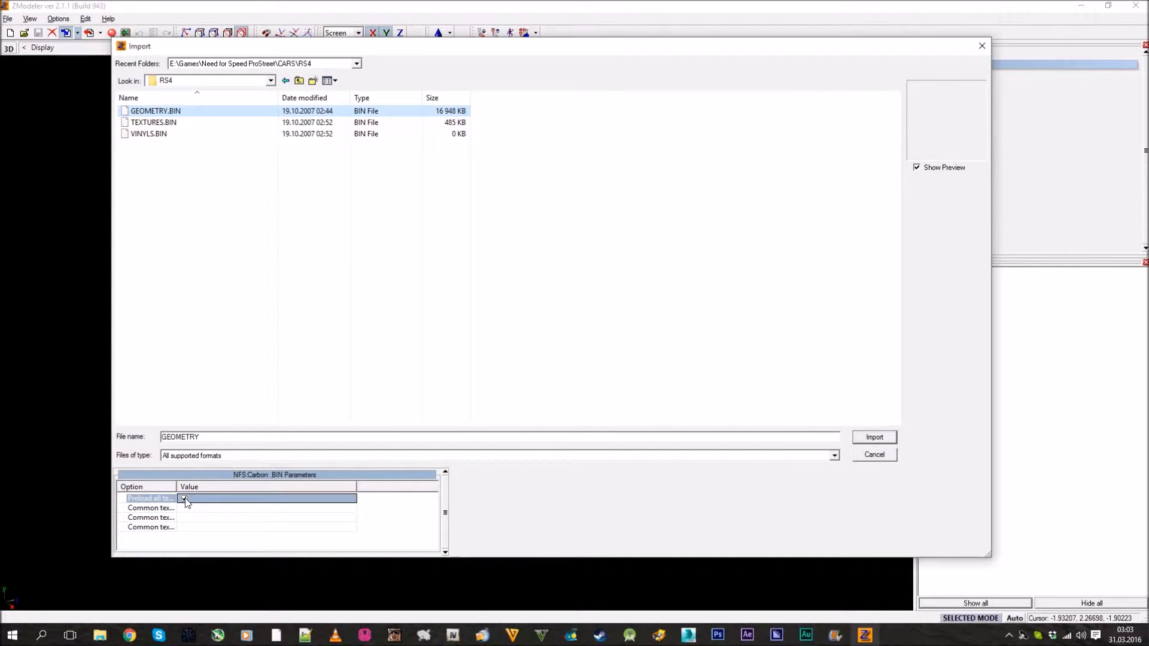
left_click(185, 499)
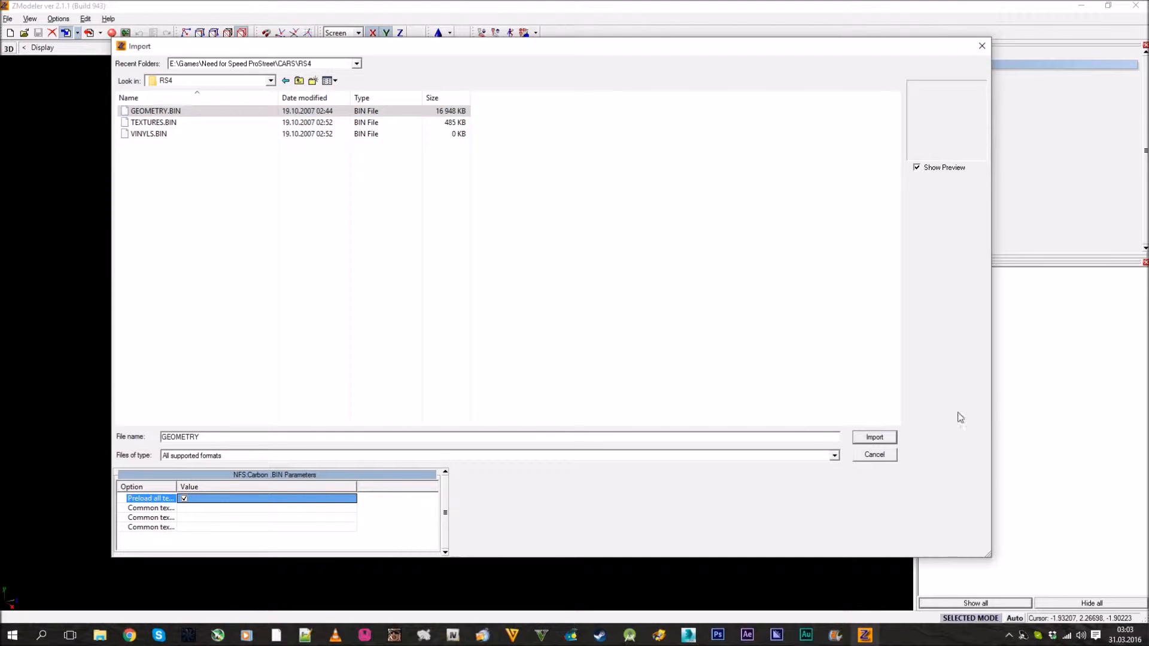
left_click(875, 438)
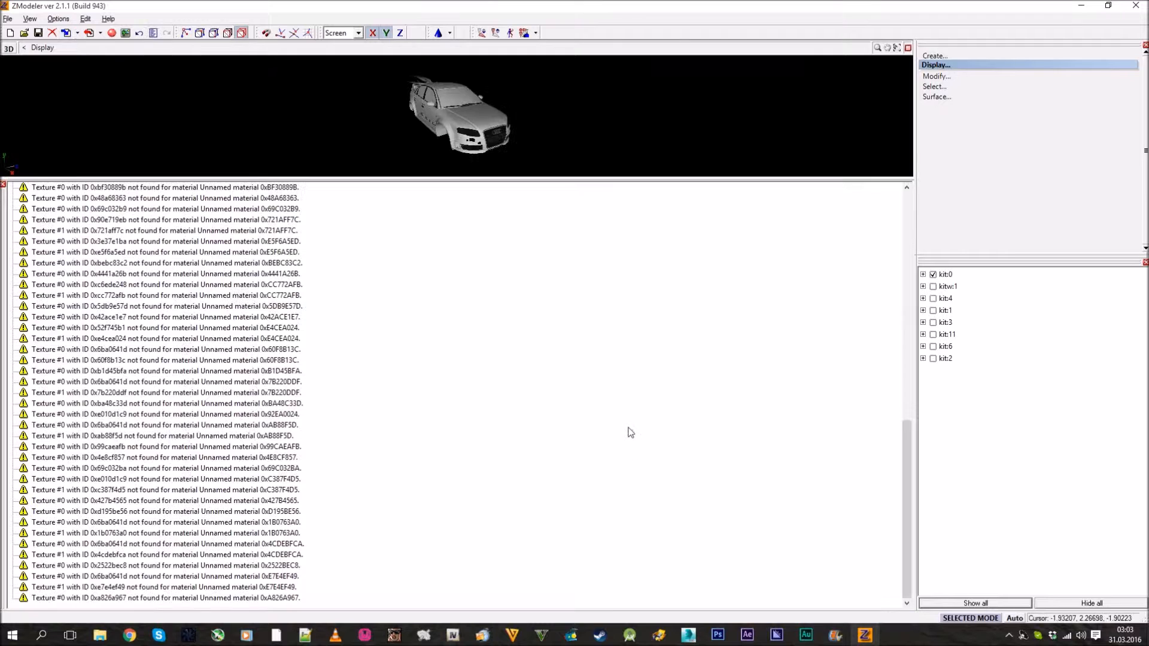
- Review the import messages and close the message log
scroll(200, 389, "up", 15)
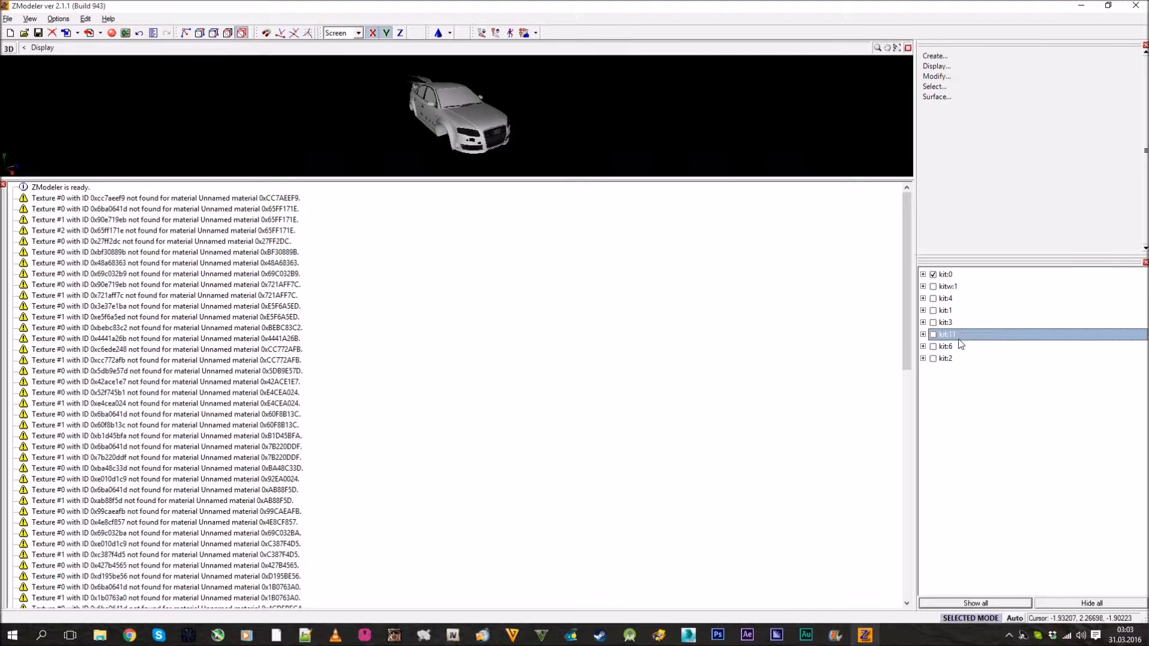
left_click(945, 322)
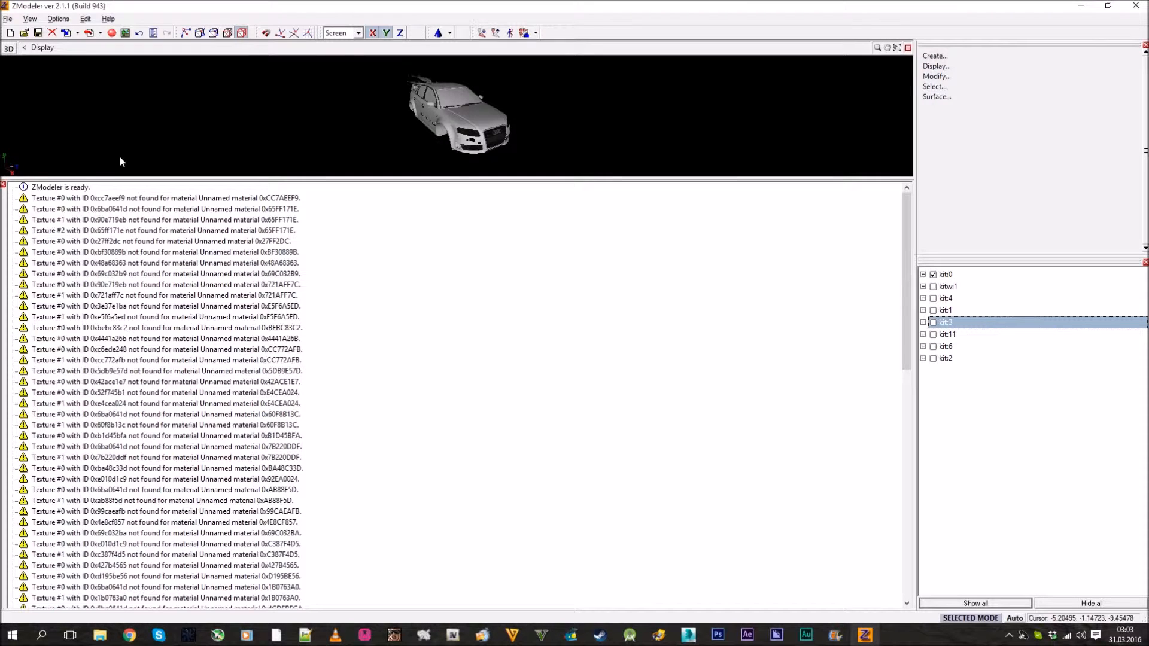
left_click(3, 187)
- Preview the kitw:1 and kit:4 nodes on the car, hiding each again after viewing
middle_click_drag(542, 294, 823, 331)
left_click(933, 286)
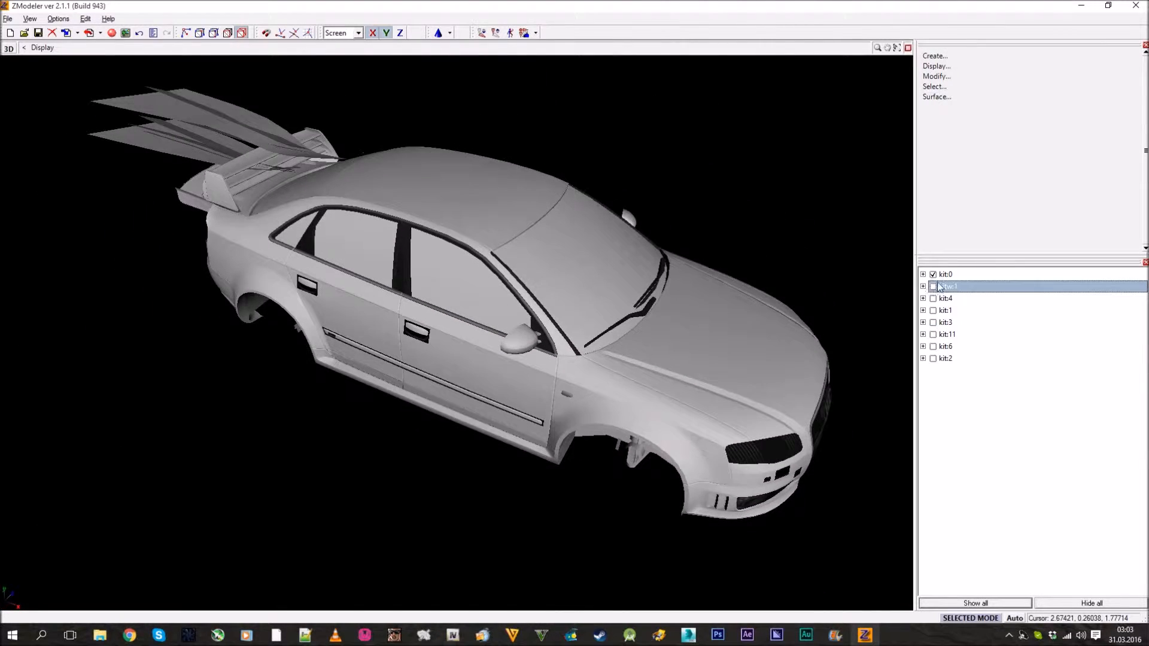
middle_click_drag(697, 354, 617, 371)
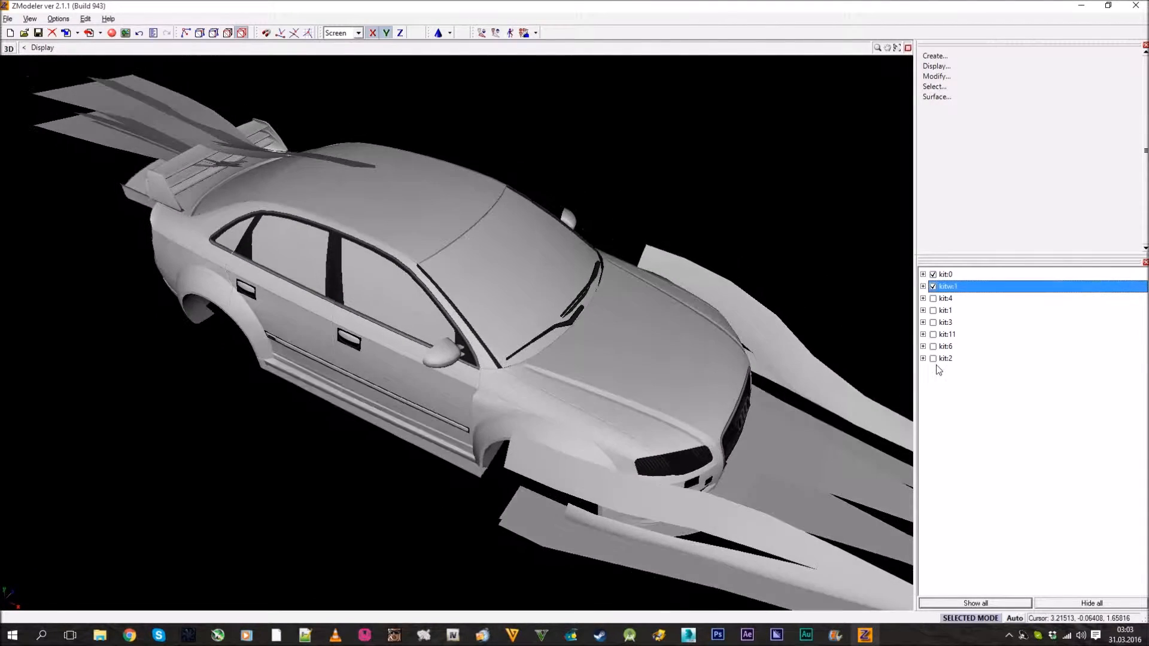
left_click(934, 287)
left_click(933, 299)
left_click(933, 298)
left_click(934, 299)
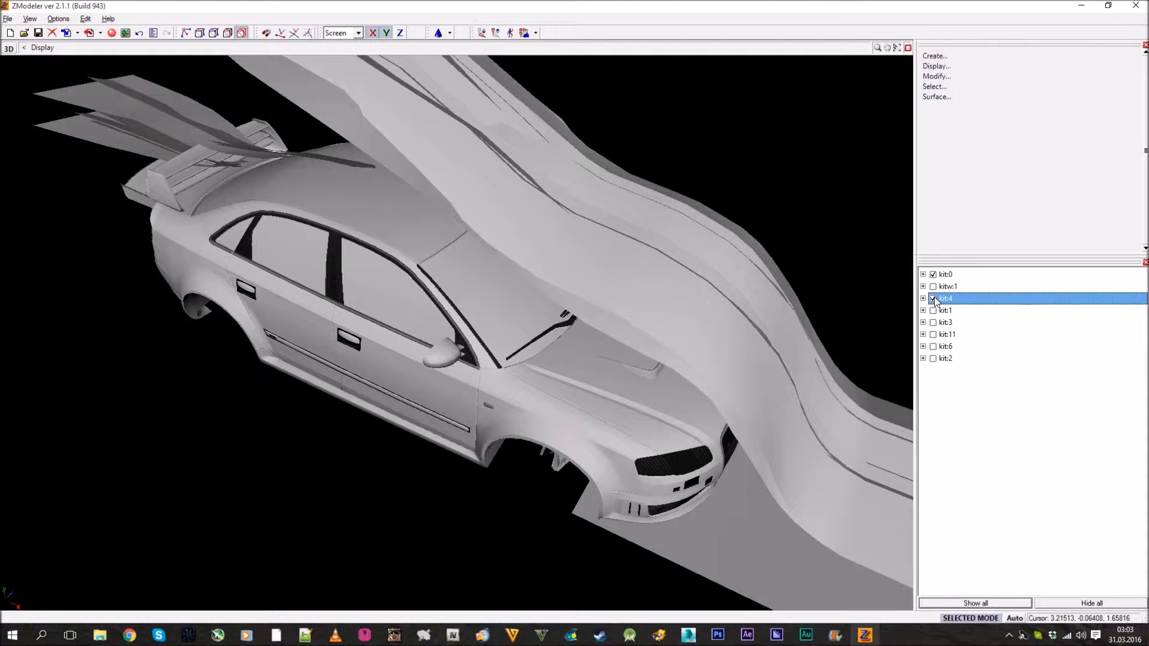
mouse_move(635, 408)
middle_mouse_down()
mouse_move(625, 398)
mouse_move(641, 395)
middle_mouse_up()
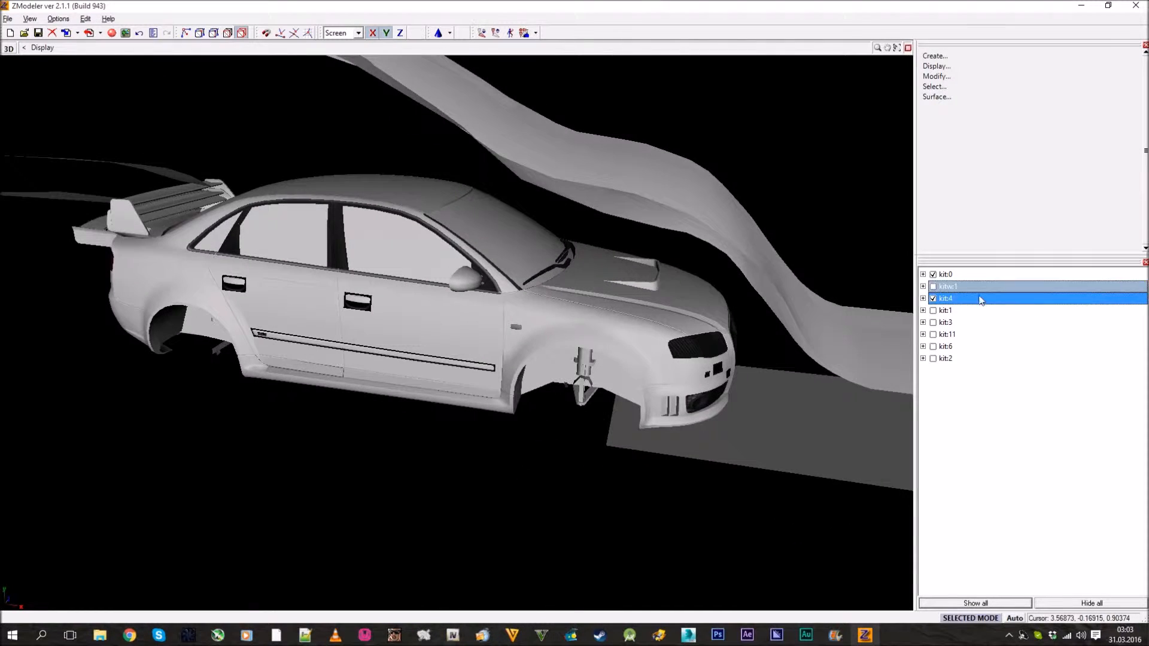
left_click(934, 298)
- Preview the kit:2, kit:6 and kit:11 nodes on the car, hiding each again after viewing
left_click(933, 358)
left_click(934, 358)
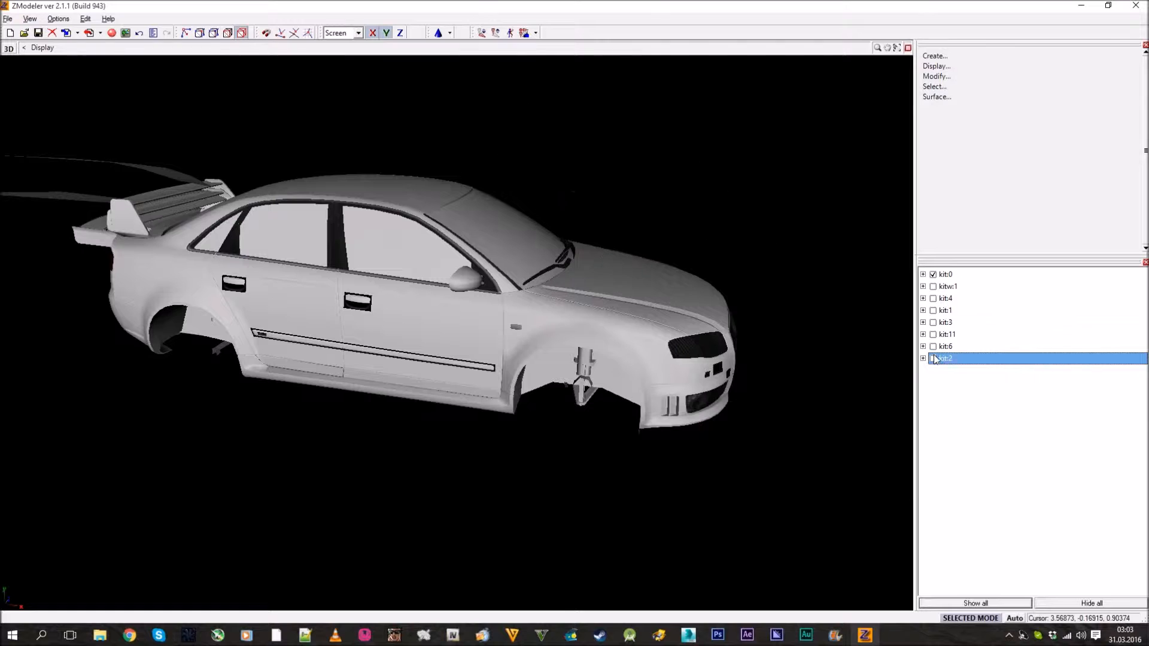
left_click(933, 347)
left_click(933, 345)
left_click(933, 345)
middle_click_drag(688, 350, 891, 336)
left_click(932, 346)
left_click(934, 347)
left_click(934, 346)
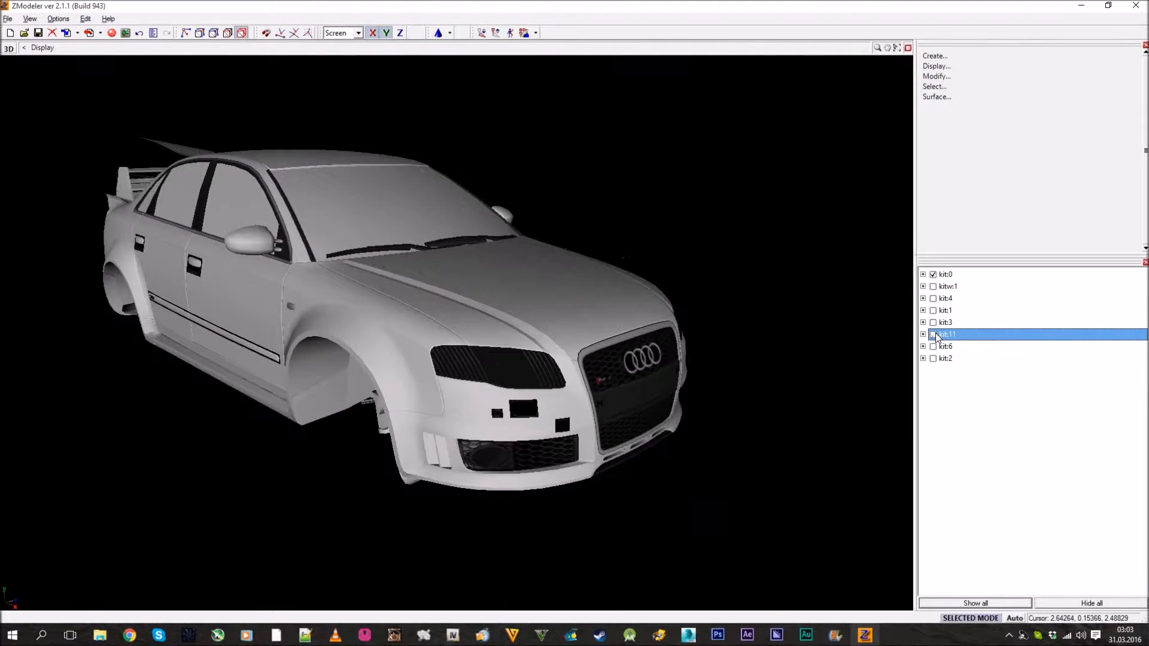
- Check kit:3, kit:1, kit:4 and kitw:1 in turn on the car, leaving only kit:0 displayed
left_click(933, 322)
left_click(934, 323)
left_click(933, 310)
left_click(934, 311)
left_click(933, 299)
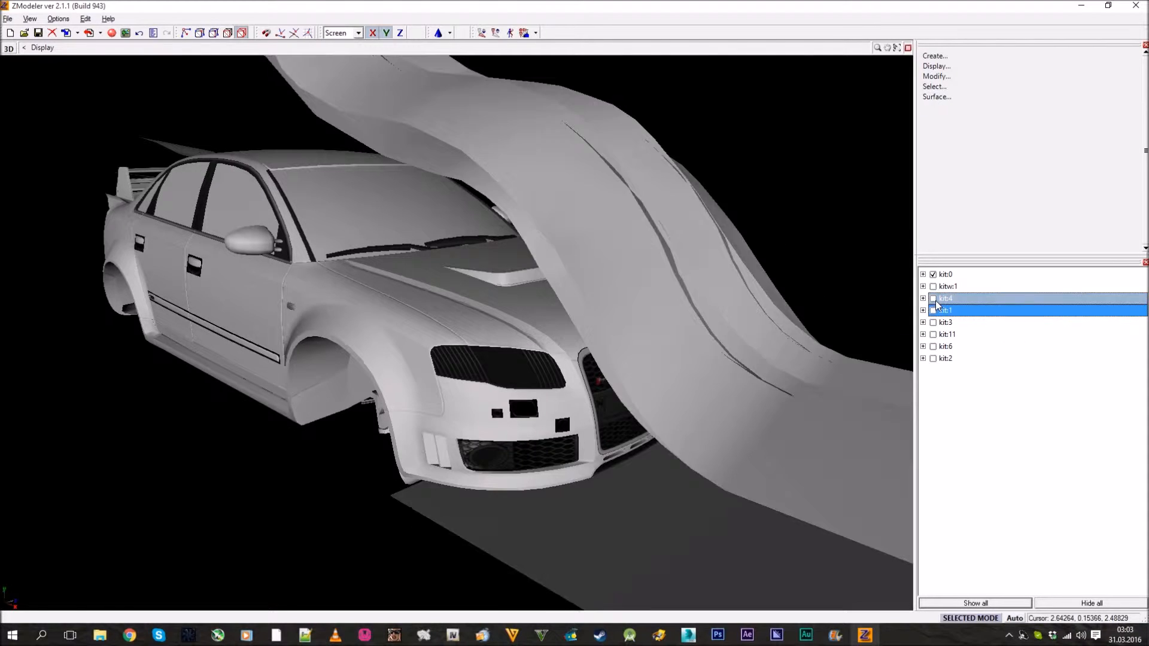
left_click(933, 299)
left_click(933, 286)
left_click(933, 286)
- Delete the kitw:1, kit:4, kit:1 and kit:3 nodes from the scene hierarchy
right_click(961, 287)
mouse_move(981, 291)
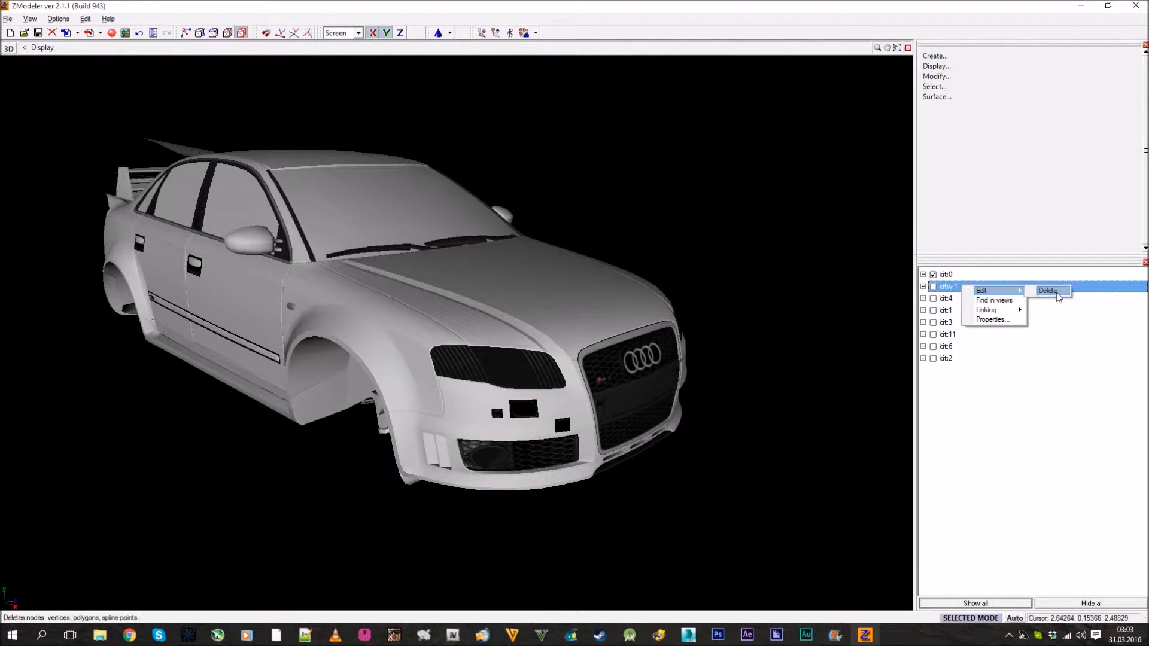
left_click(1041, 292)
right_click(945, 287)
left_click(1017, 291)
right_click(962, 287)
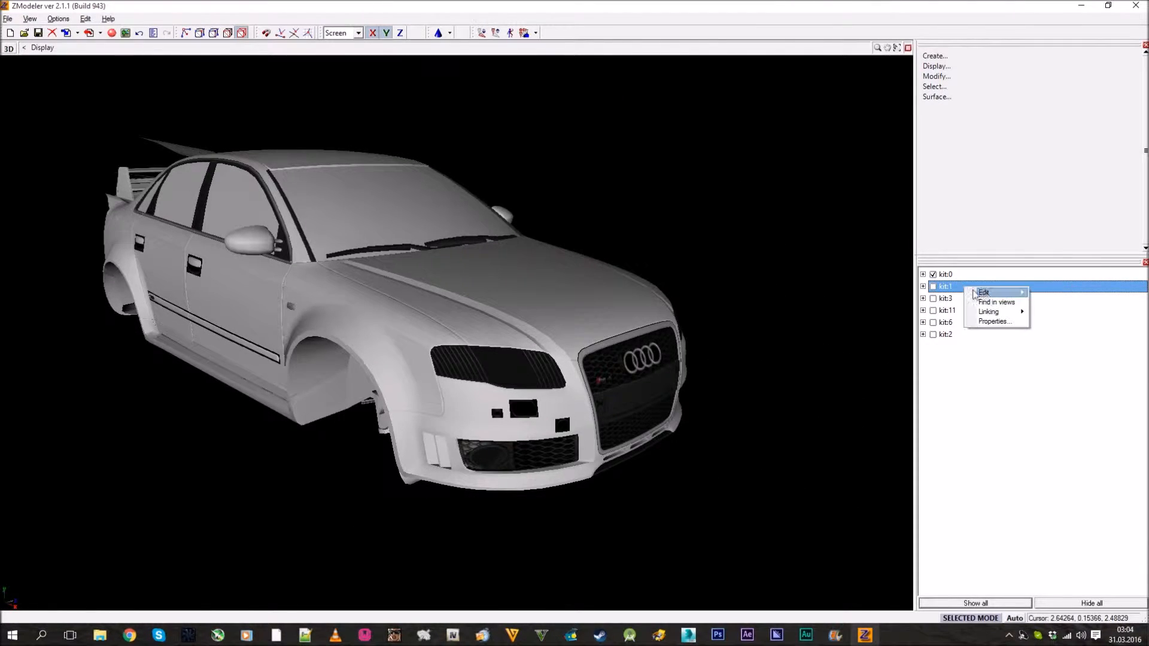
left_click(1046, 291)
right_click(976, 287)
mouse_move(1011, 294)
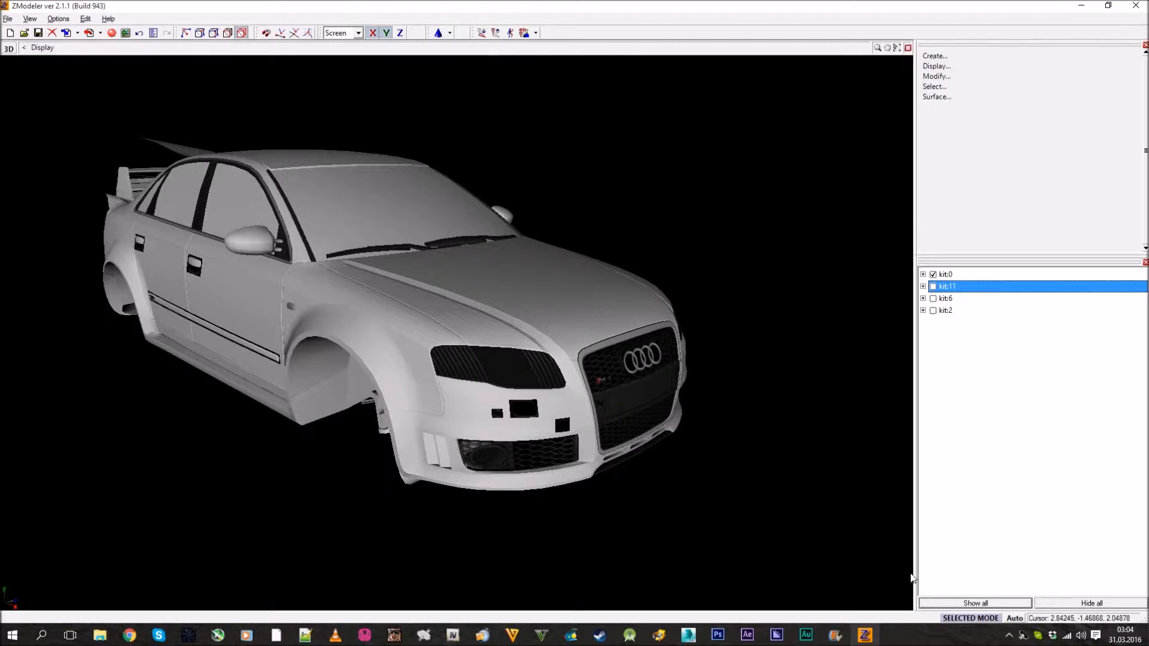
- Delete the kit:11, kit:6 and kit:2 nodes so that only kit:0 is left in the hierarchy
right_click(979, 290)
left_click(1056, 298)
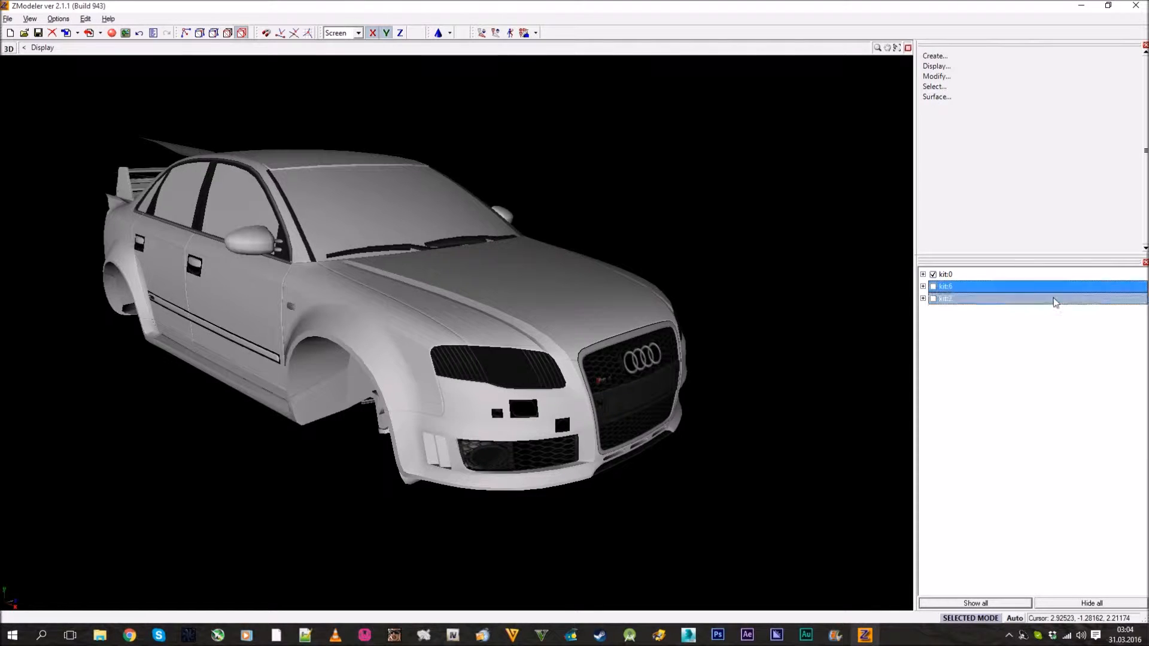
right_click(957, 290)
mouse_move(996, 295)
left_click(1047, 296)
right_click(961, 292)
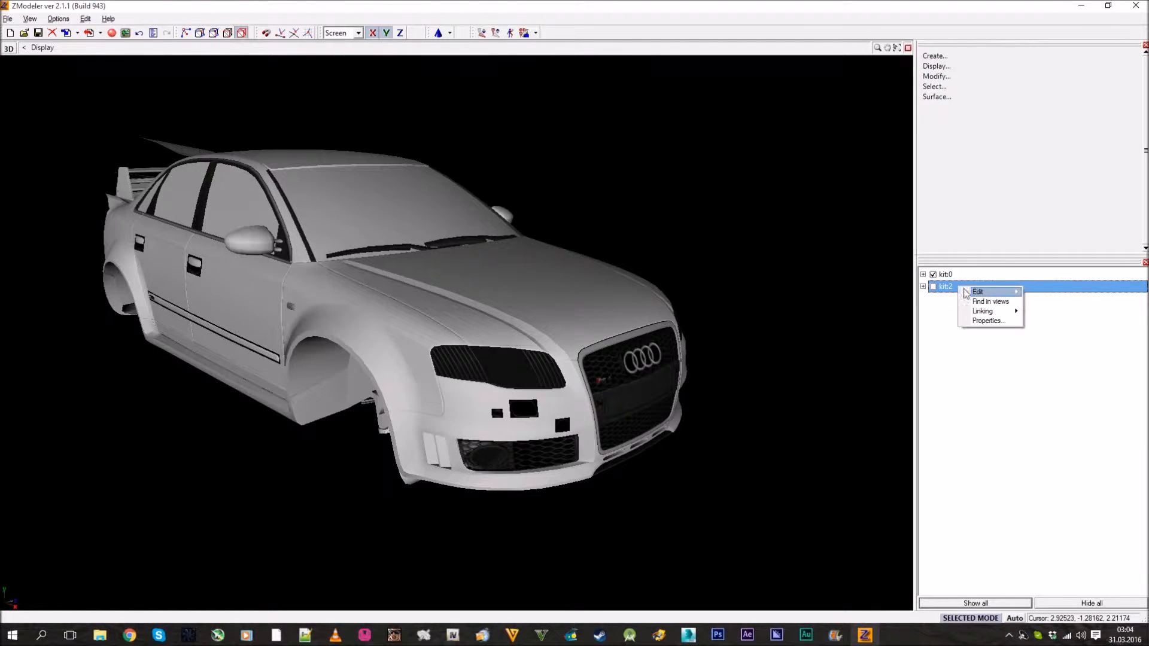
left_click(1038, 295)
- Switch from the 3D view to the four-view layout and maximize the Front view on the car's rear
middle_click_drag(575, 299, 619, 341)
left_click(908, 48)
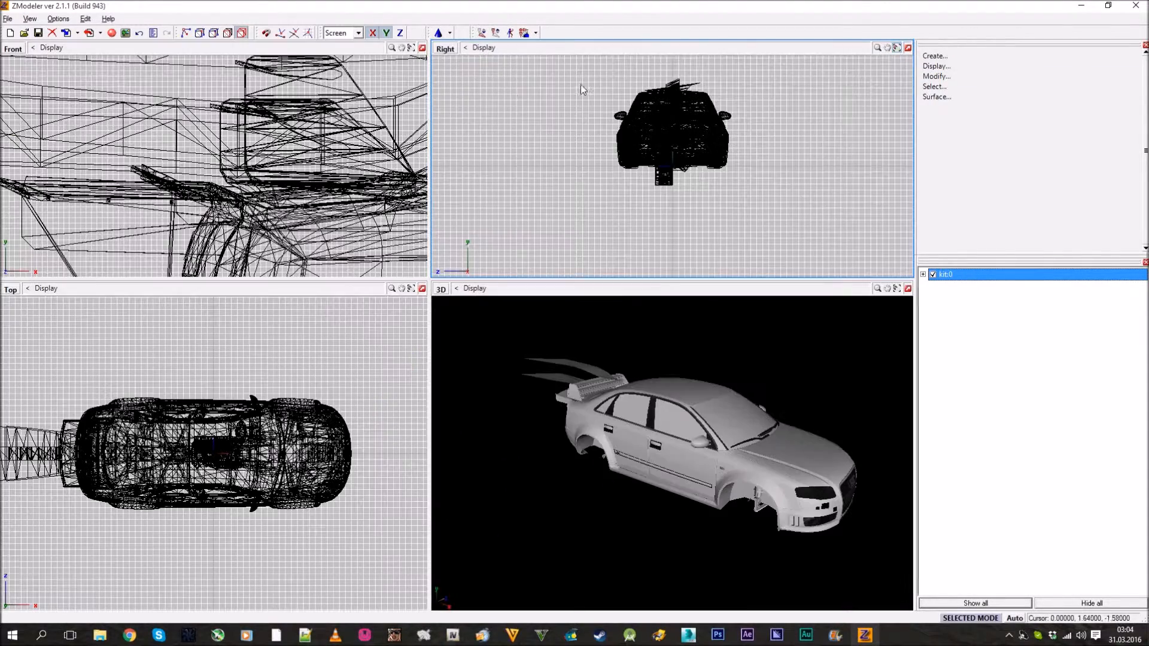
scroll(351, 112, "down", 6)
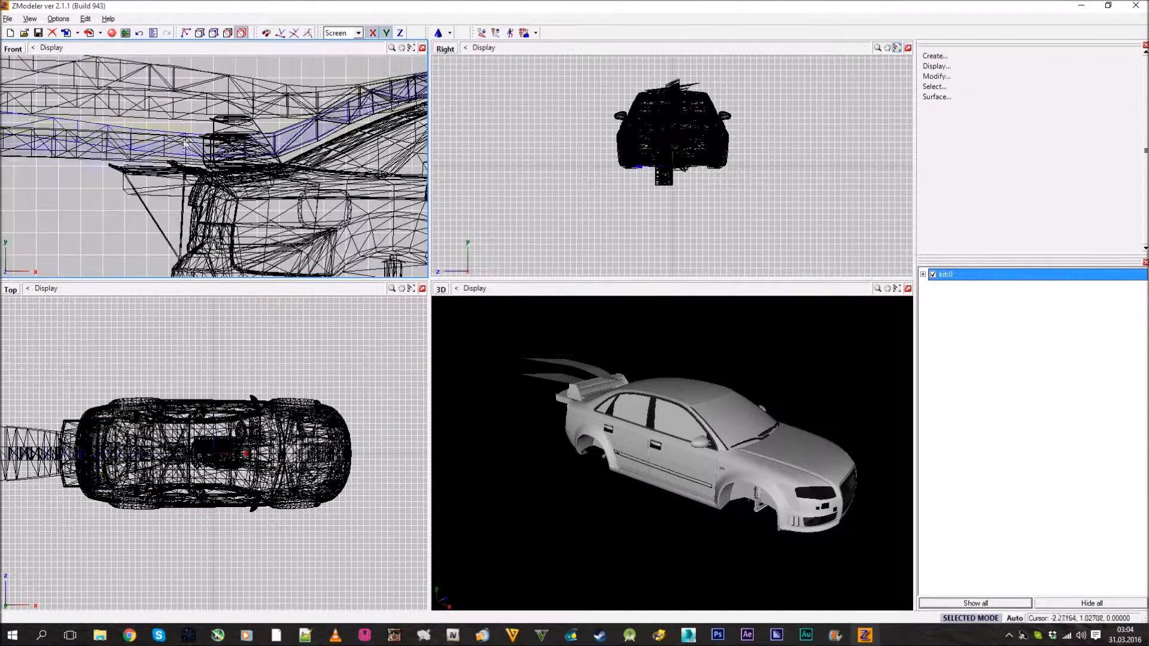
left_click(422, 48)
scroll(333, 206, "up", 6)
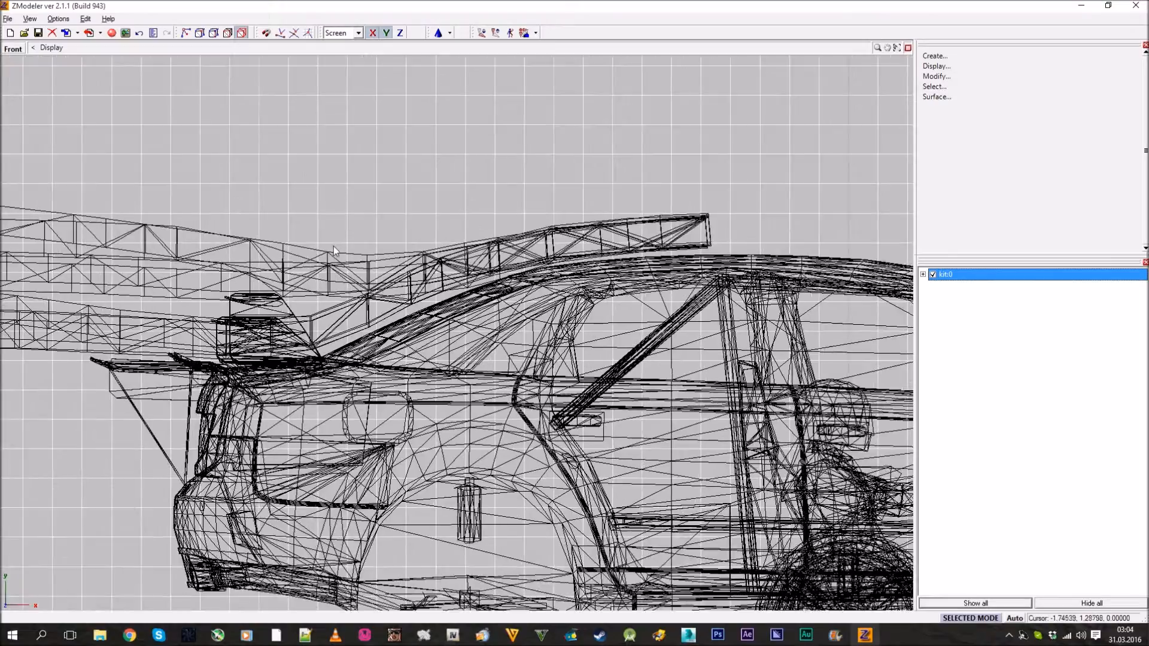
- Remove the long wavy strip meshes that extend above the roof and trunk
scroll(423, 163, "up", 2)
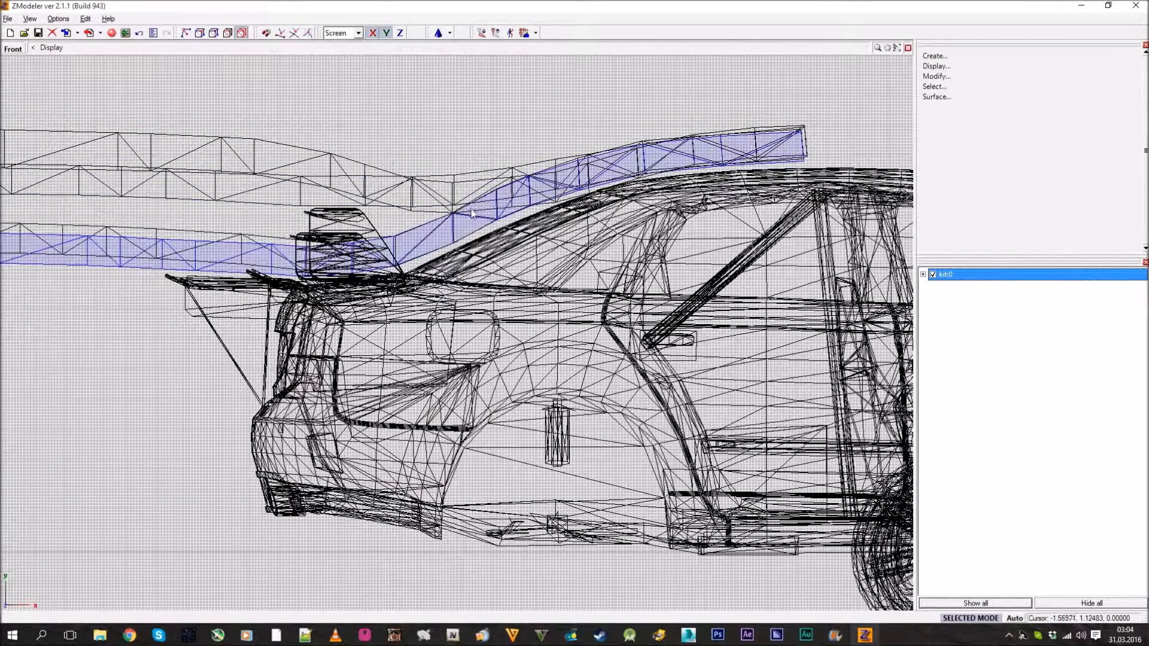
middle_click_drag(483, 144, 527, 128)
scroll(526, 125, "down", 2)
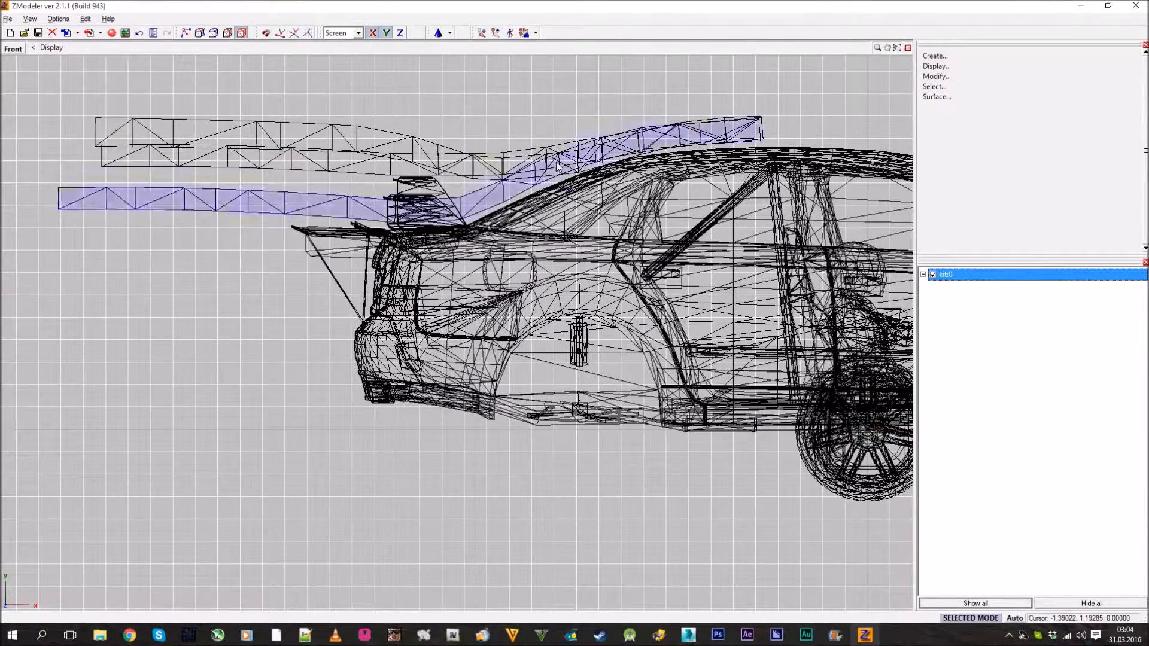
left_click(555, 162)
left_click(555, 162)
scroll(405, 161, "up", 3)
scroll(405, 161, "up", 3)
- Remove the tall rear wing and the spoiler parts that project behind the trunk
left_click(416, 251)
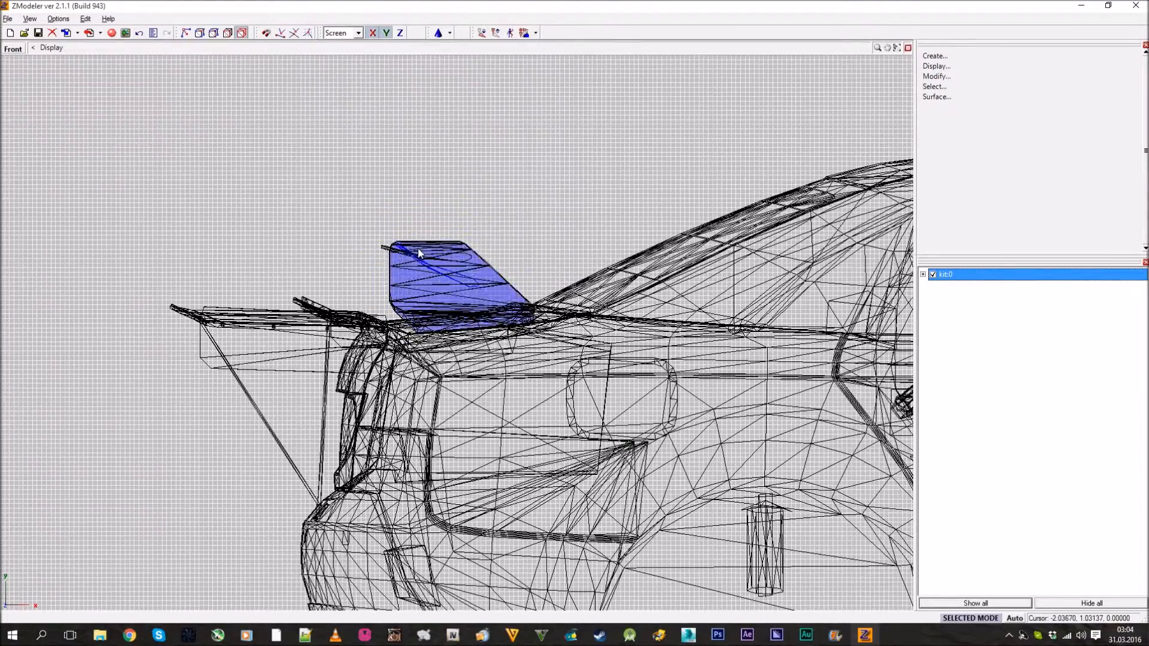
left_click(419, 252)
scroll(344, 235, "up", 4)
left_click(293, 356)
left_click(334, 363)
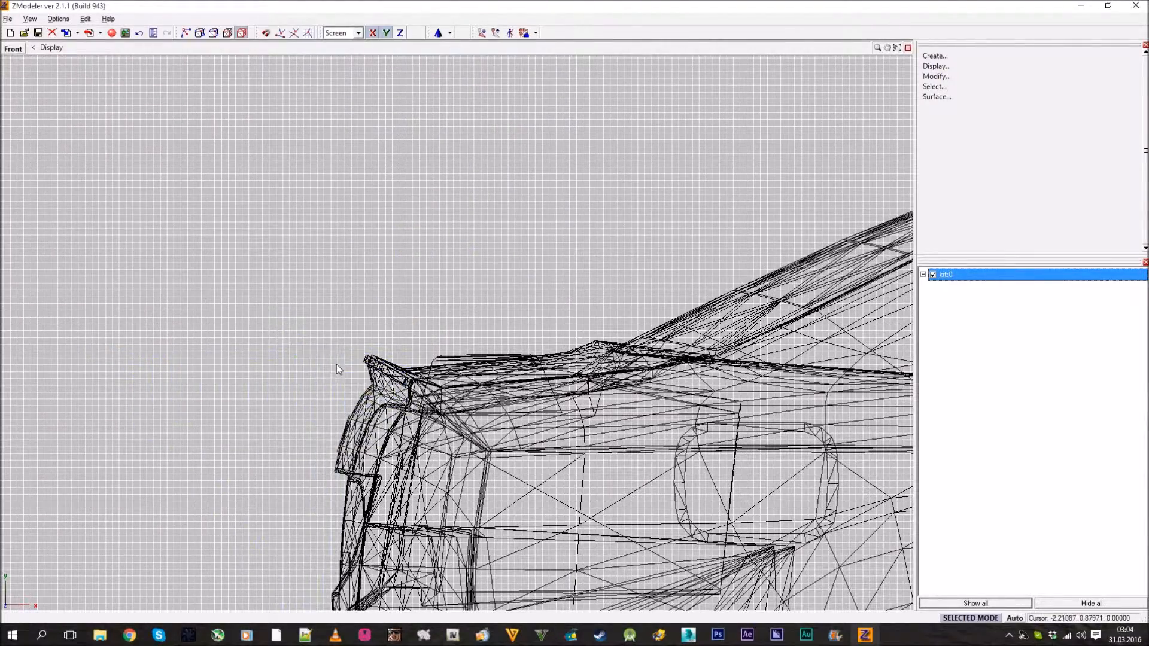
- Remove the small trapezoidal mesh on the trunk and the trunk lid mesh beneath it
scroll(334, 363, "up", 4)
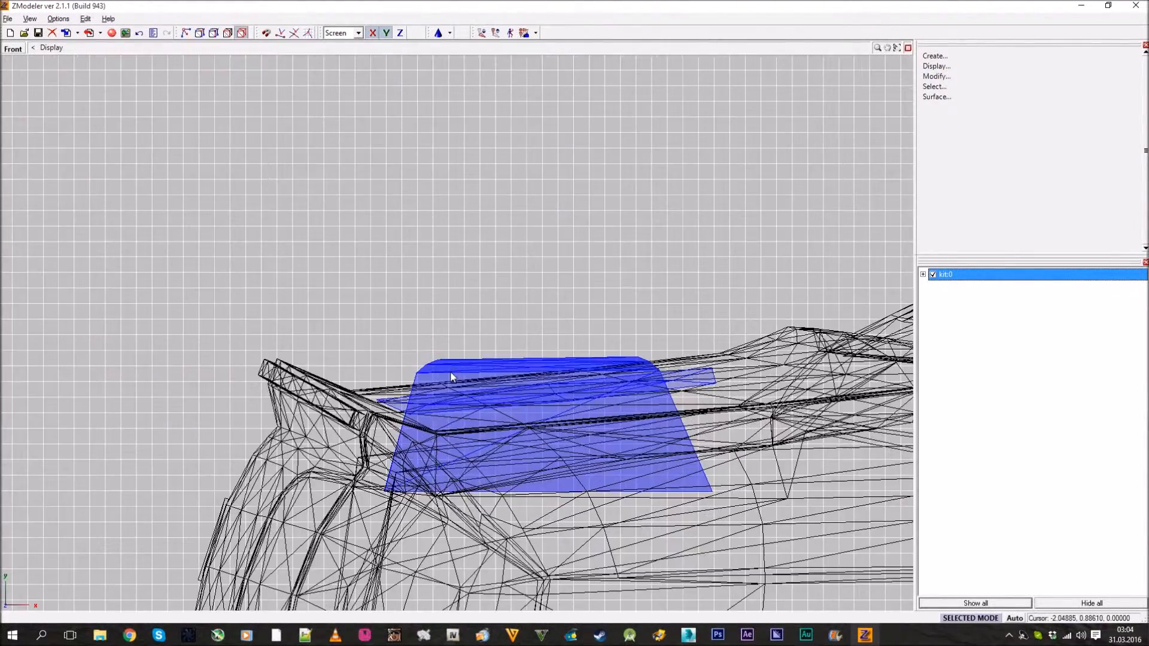
left_click(451, 377)
scroll(436, 256, "down", 4)
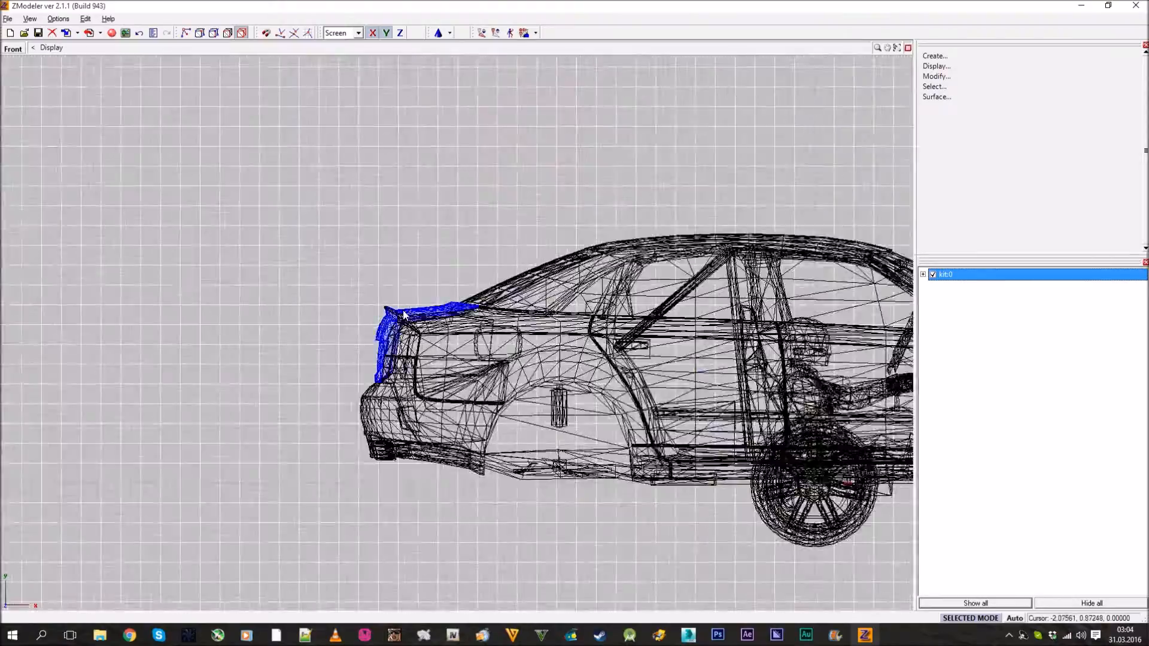
left_click(404, 316)
- Remove the rear side window glass mesh from the car body
scroll(404, 315, "down", 3)
scroll(444, 261, "up", 5)
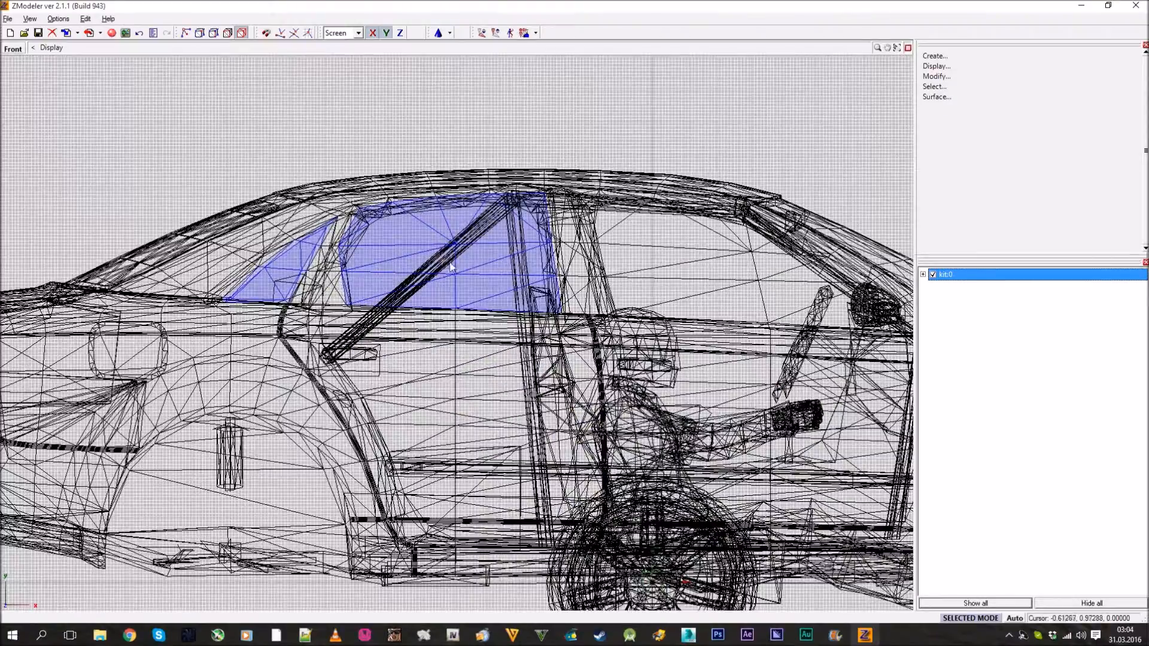
left_click(451, 266)
scroll(451, 266, "down", 3)
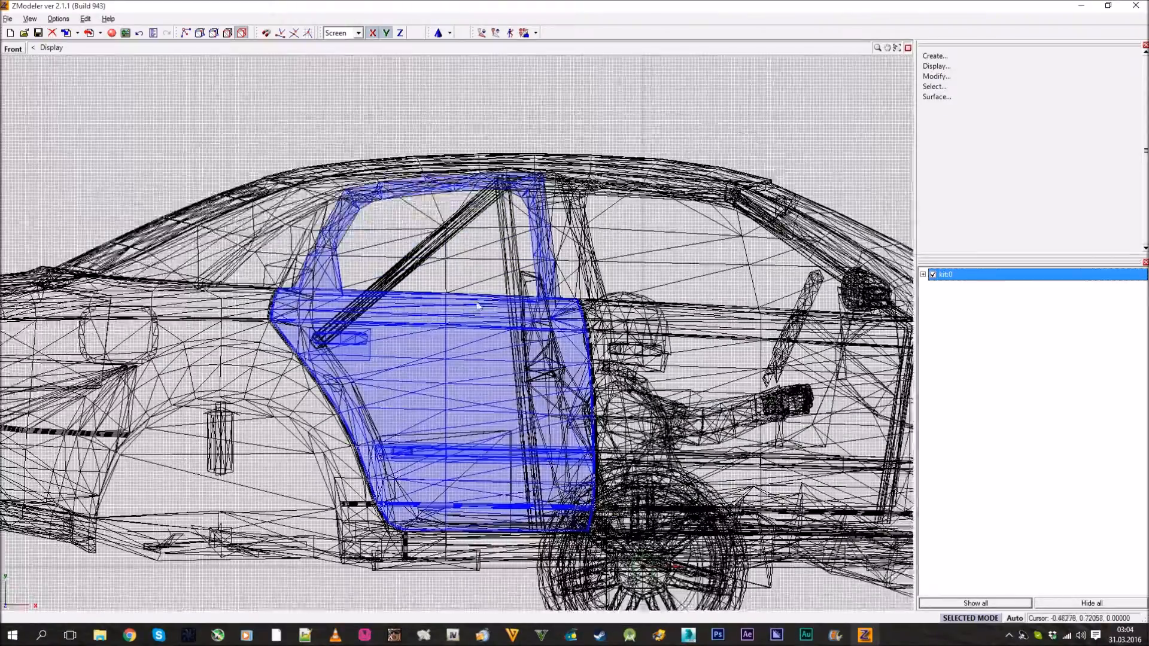
scroll(317, 234, "up", 4)
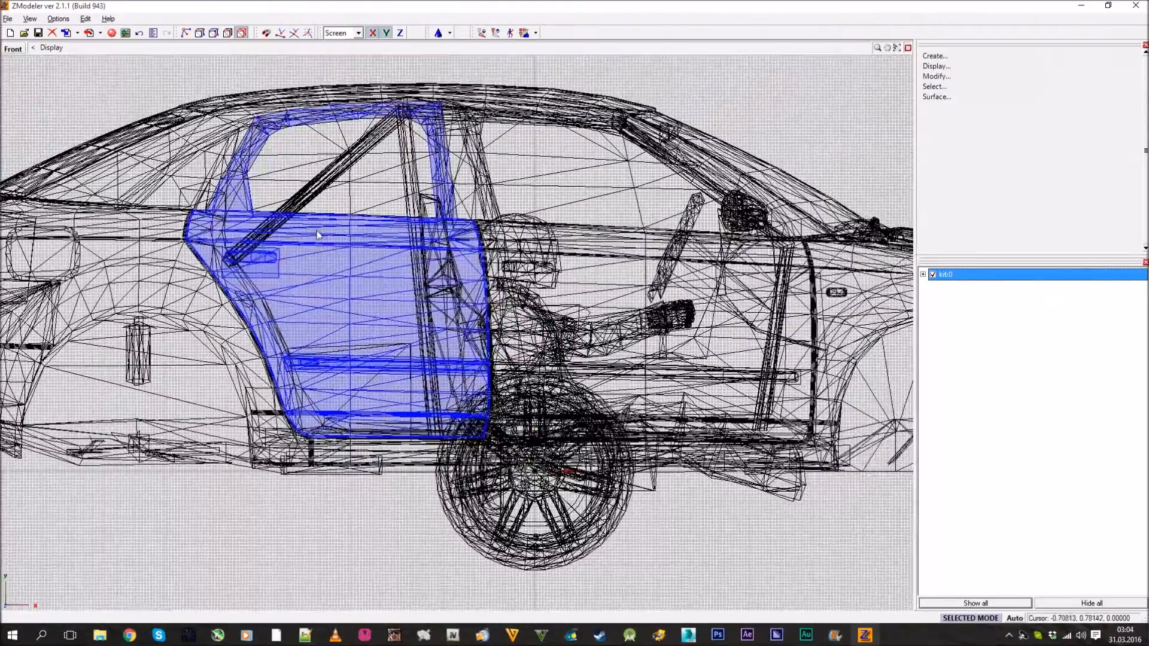
- Remove the duplicate rear door mesh and the figure-like mesh spanning the front seat, steering area and floor
left_click(310, 265)
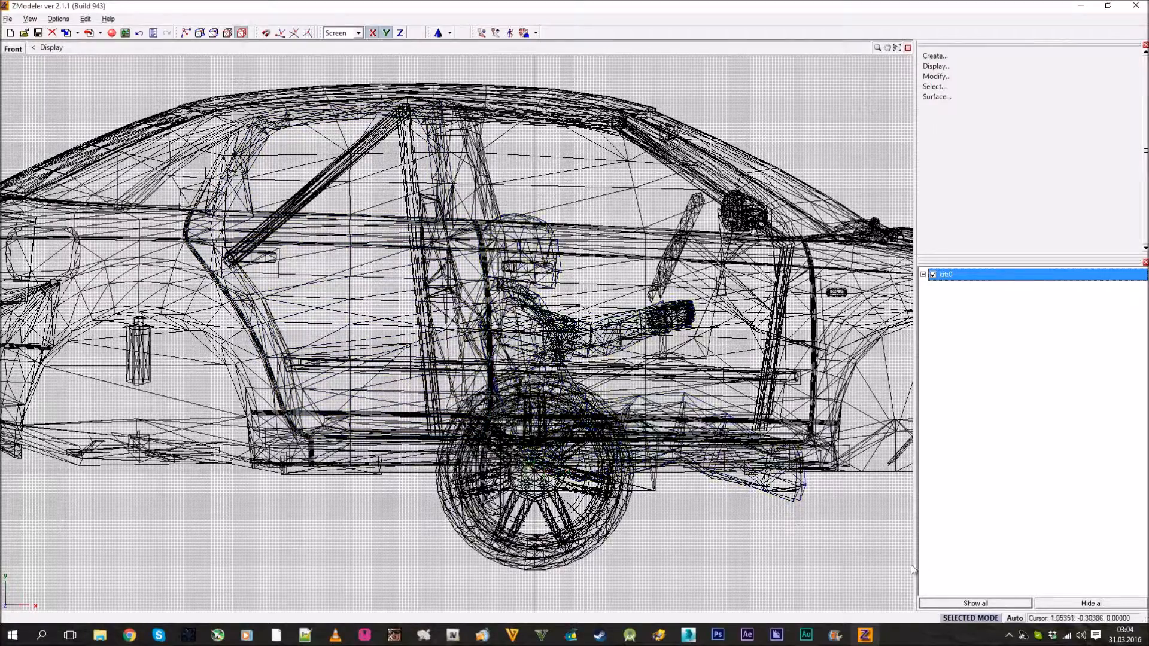
left_click(786, 488)
scroll(785, 483, "down", 4)
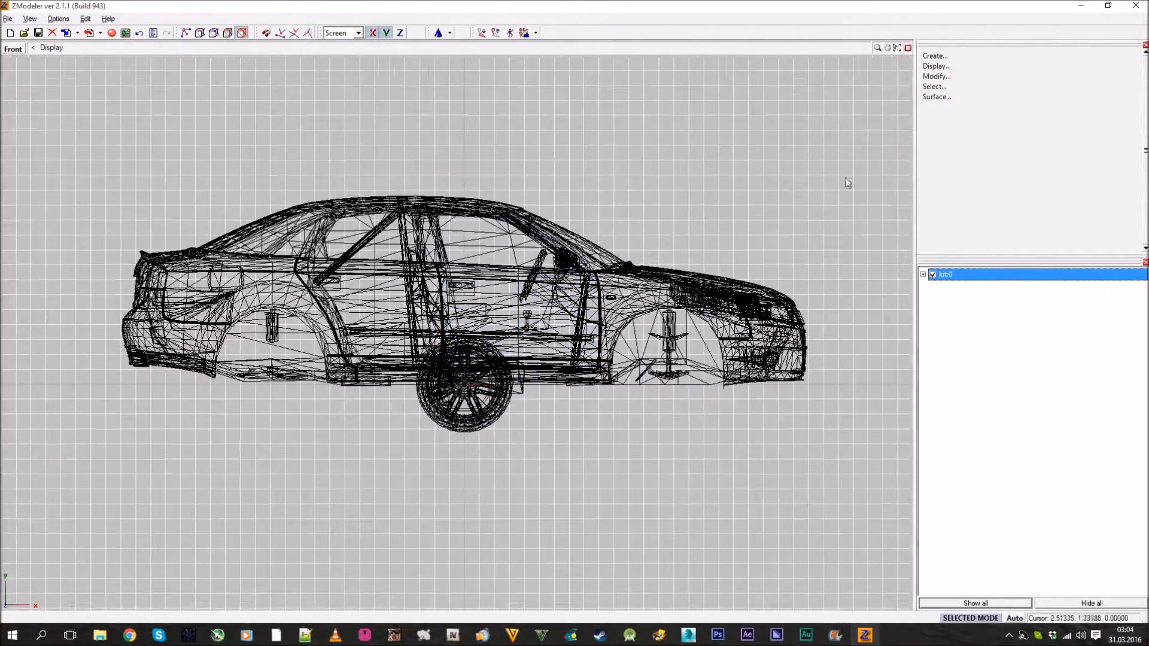
- Maximize the 3D view and examine the car body around the windshield, roof and side doors
left_click(909, 48)
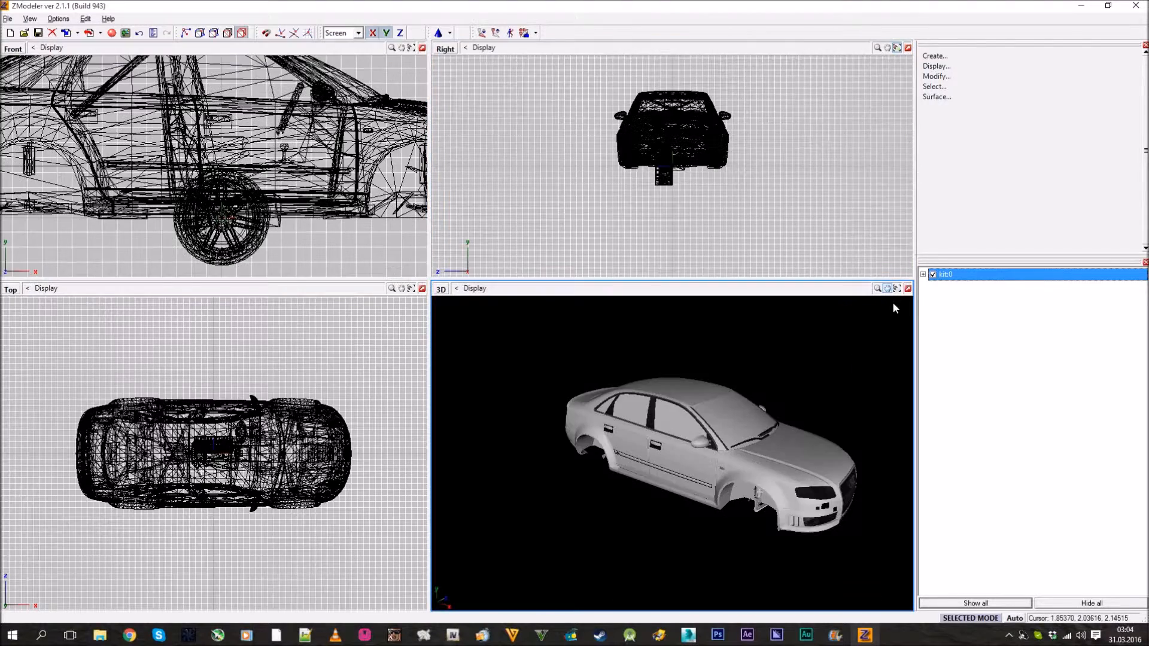
left_click(908, 289)
middle_click_drag(673, 320, 518, 269)
scroll(518, 269, "up", 6)
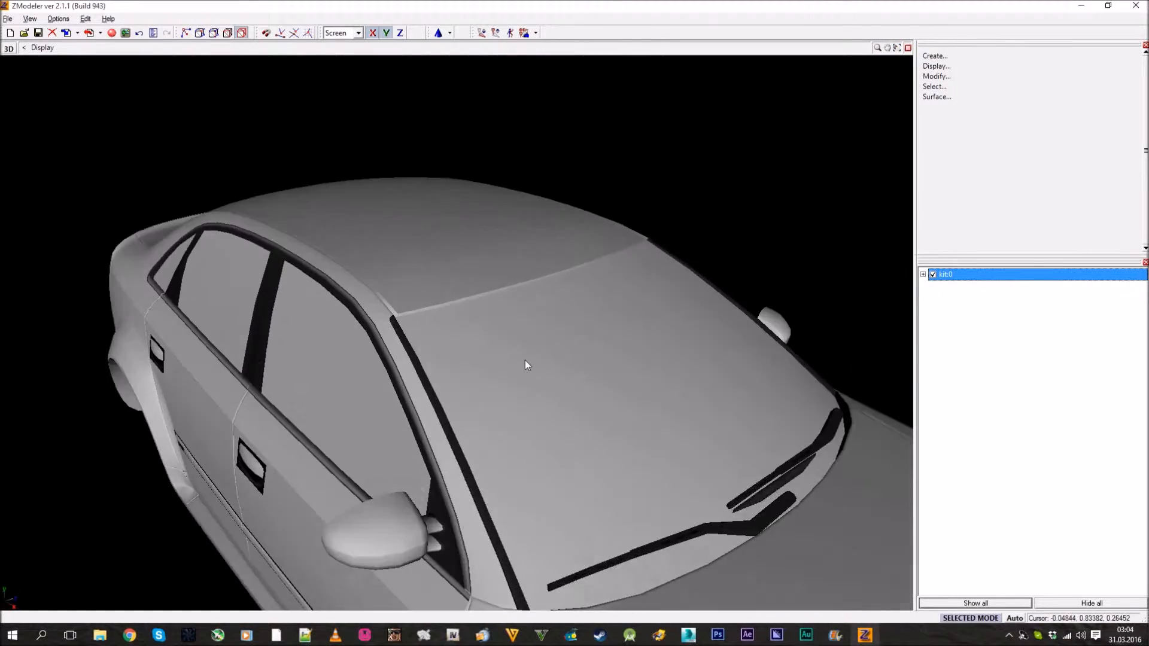
middle_click_drag(623, 526, 634, 299)
scroll(587, 362, "down", 5)
- Enlarge the object list and expand kit:0 to show its part variants from the first entry
left_click_drag(1020, 257, 1021, 160)
left_click(924, 178)
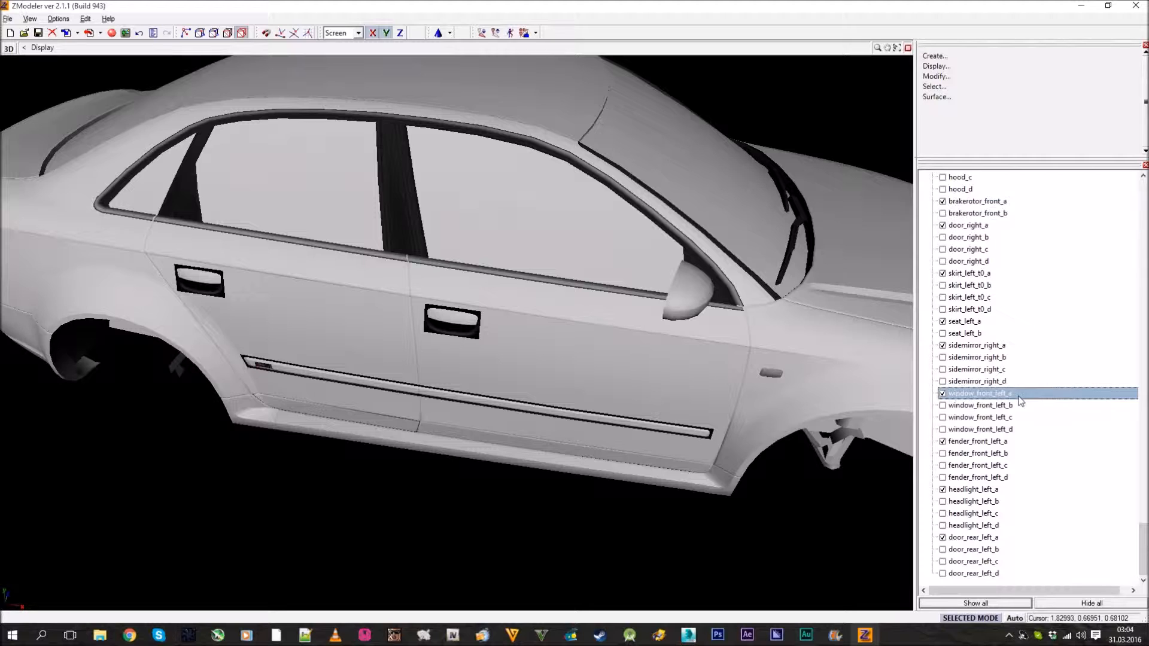
left_click_drag(1144, 546, 1144, 203)
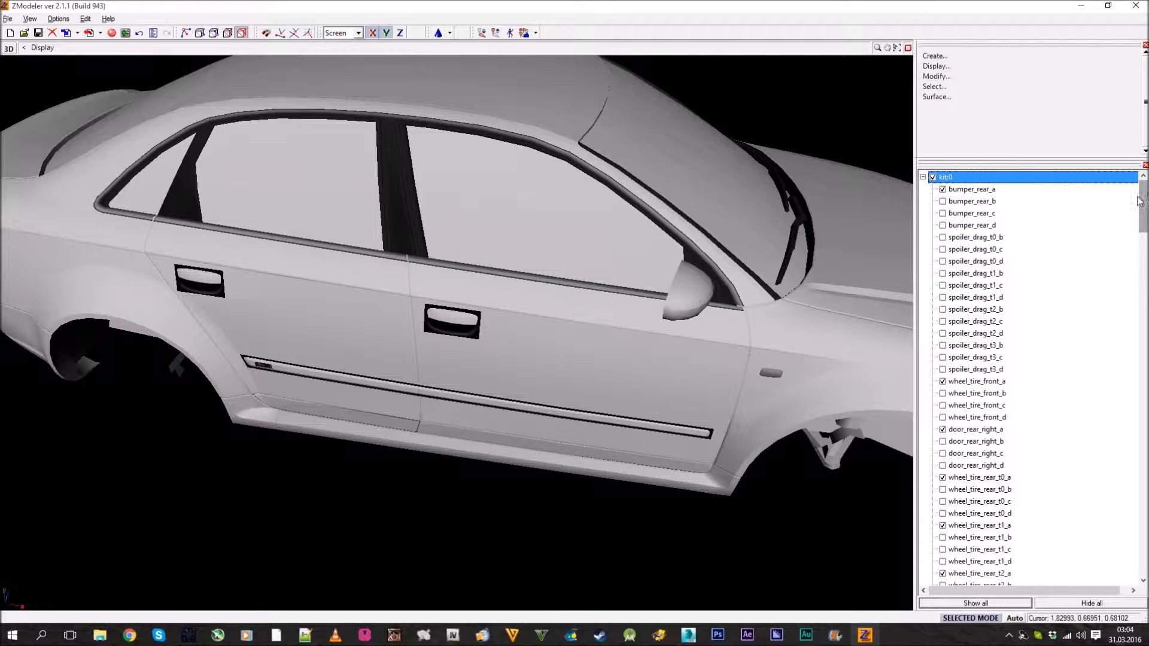
- Toggle the visibility of bumper_rear_b, bumper_rear_c and bumper_rear_d to preview the rear bumper variants, leaving them hidden
left_click(940, 215)
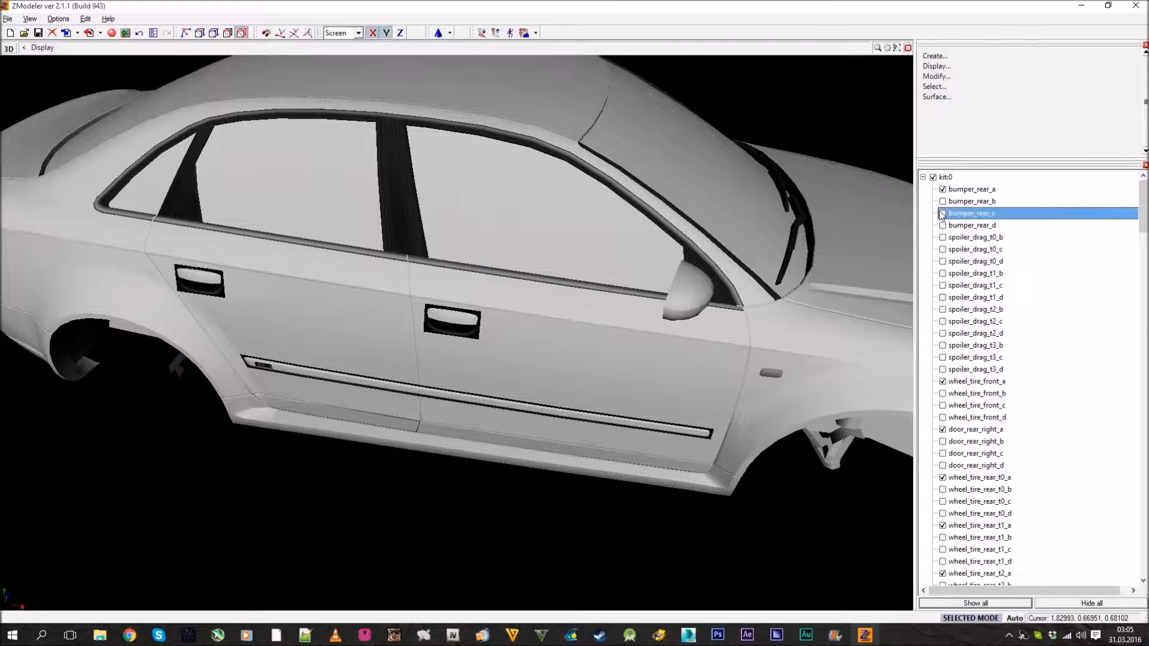
left_click(943, 201)
left_click(943, 214)
left_click(943, 226)
left_click(943, 225)
left_click(943, 213)
left_click(943, 202)
- Examine the rear of the car while toggling bumper_rear_a off and back on
middle_click_drag(577, 226, 758, 256)
scroll(598, 236, "down", 3)
scroll(757, 256, "up", 3)
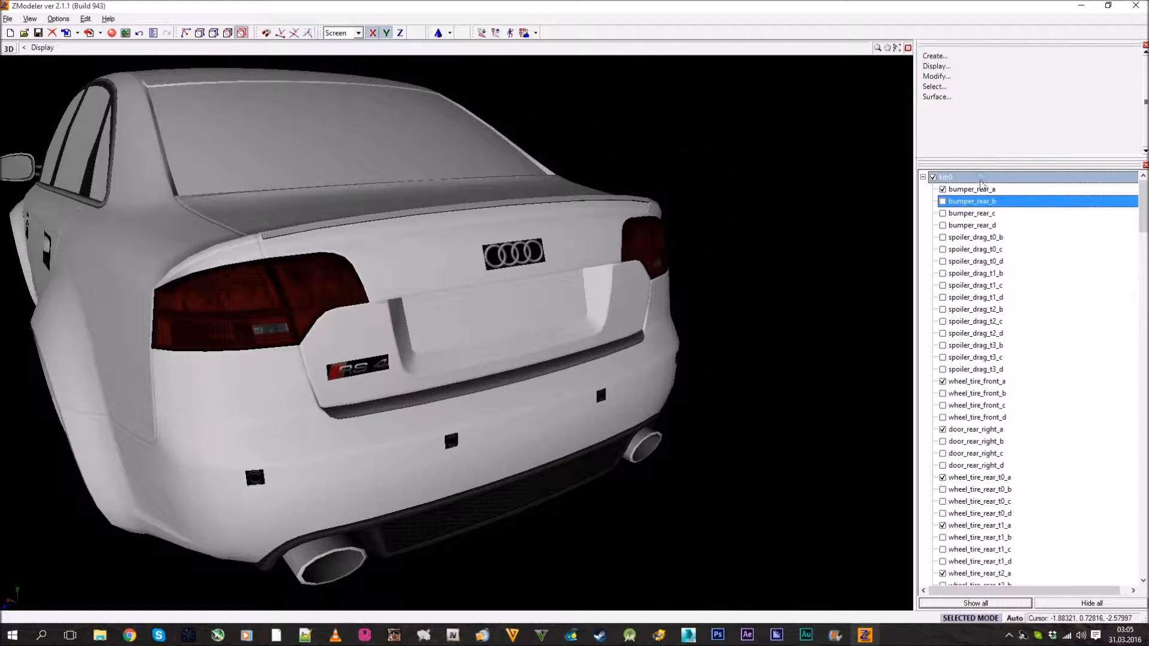
left_click(944, 190)
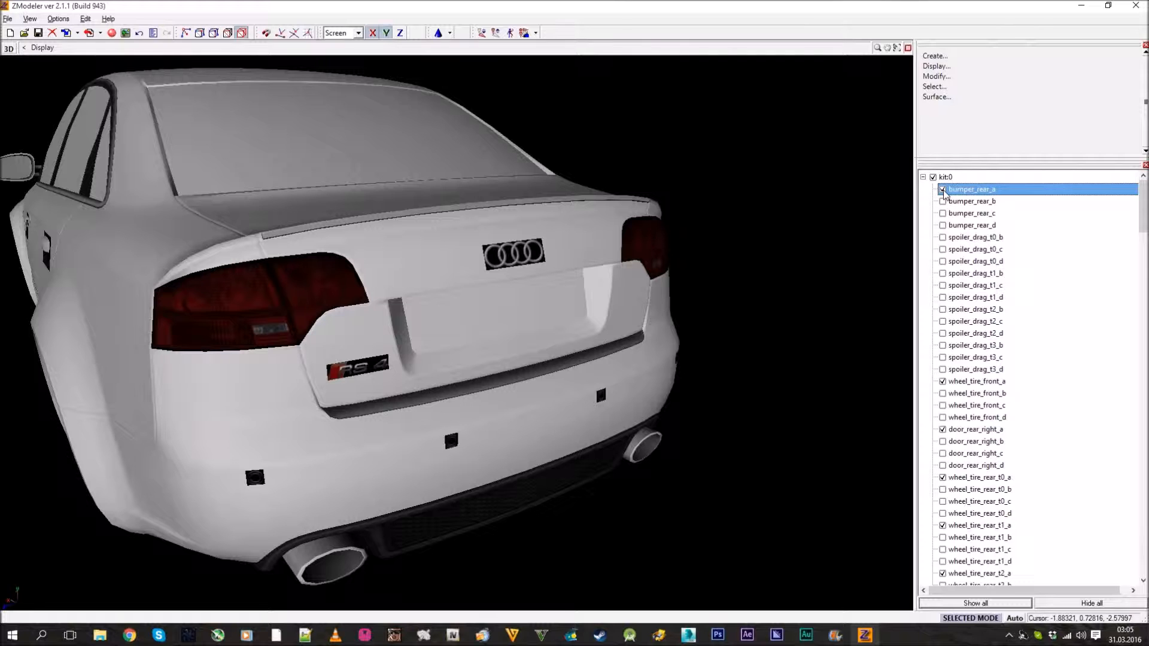
left_click(944, 191)
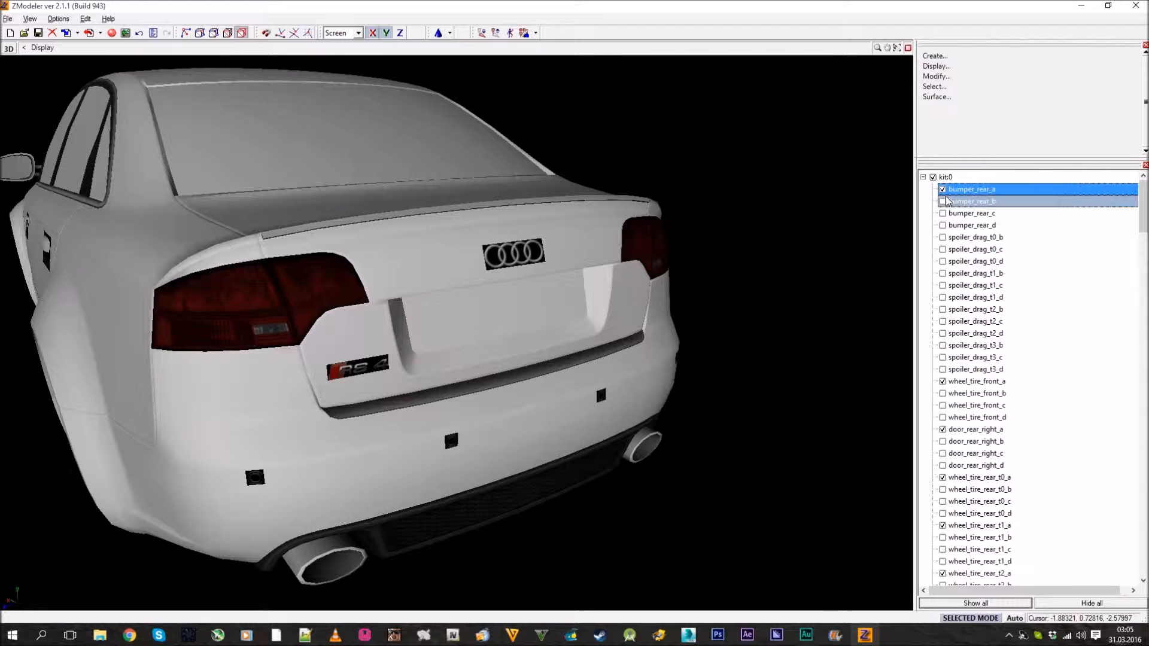
left_click(943, 213)
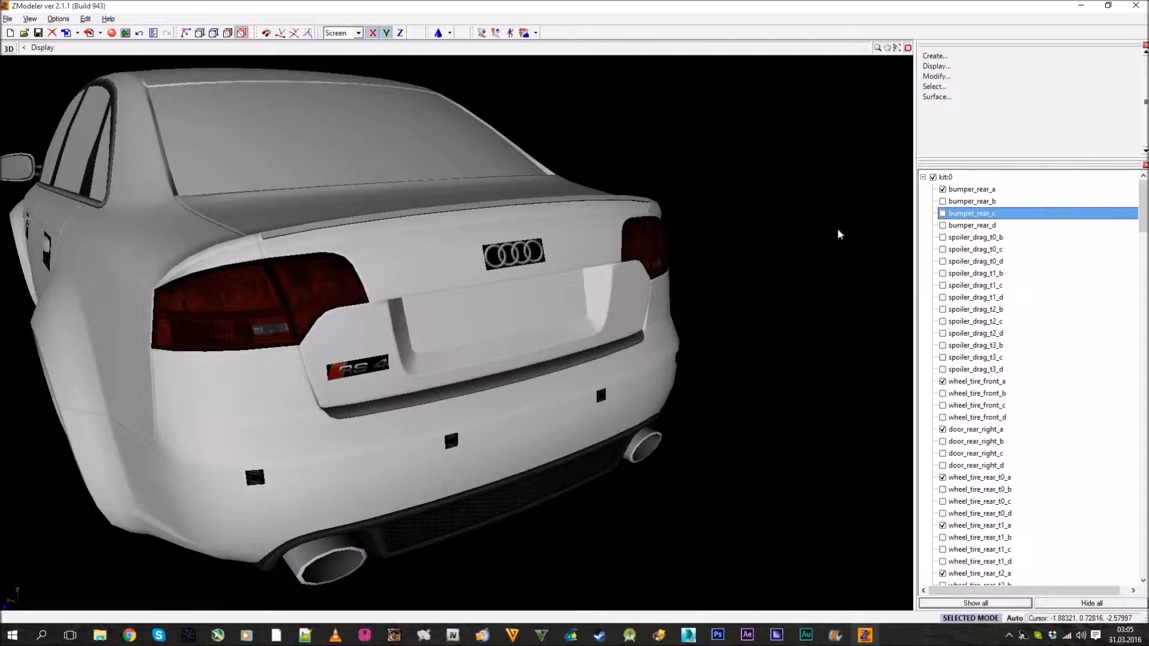
- Collapse kit:0 in the object list and look over the car body from the front side
middle_click_drag(460, 290, 508, 296)
middle_click_drag(507, 246, 535, 330)
scroll(539, 312, "up", 3)
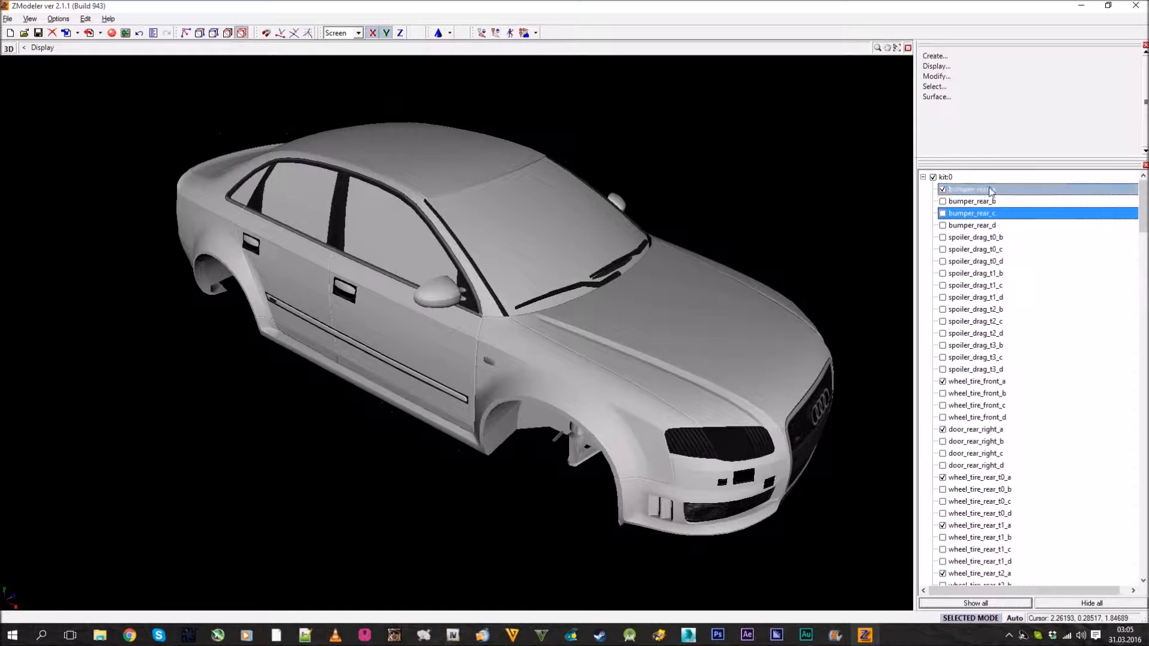
left_click(924, 177)
middle_click_drag(595, 253, 430, 292)
scroll(567, 269, "down", 2)
scroll(518, 309, "up", 3)
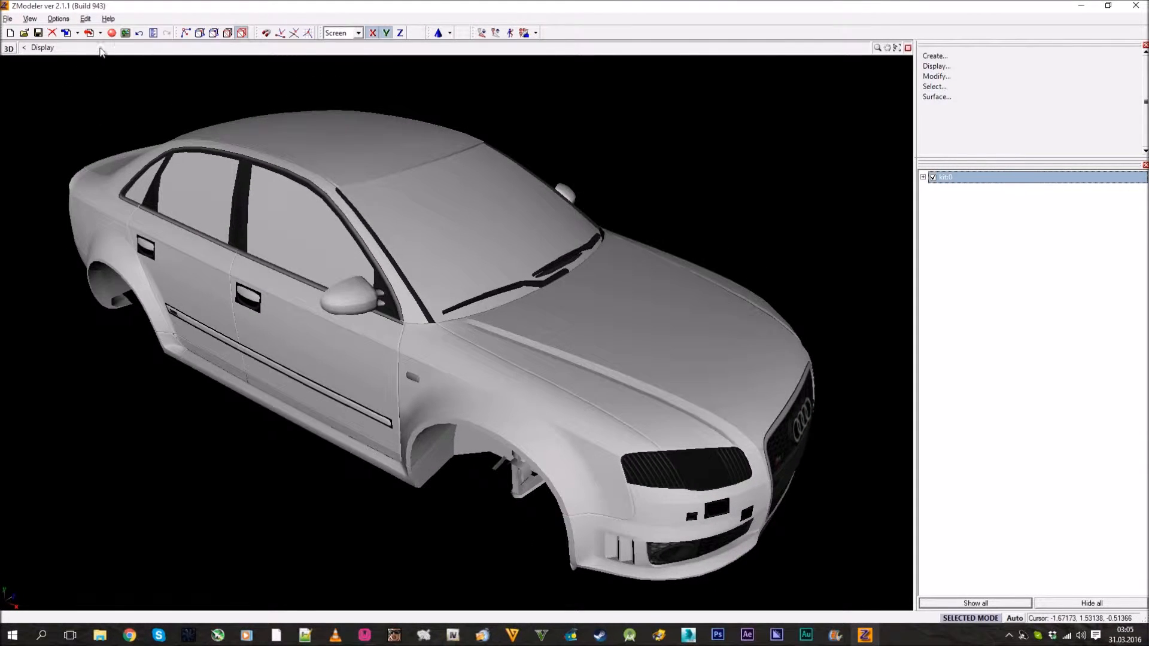
- Open the Materials Editor and inspect the unnamed materials 0x65FF171E and 0xA0FA5F83
left_click(111, 32)
left_click_drag(885, 66, 597, 36)
left_click(640, 89)
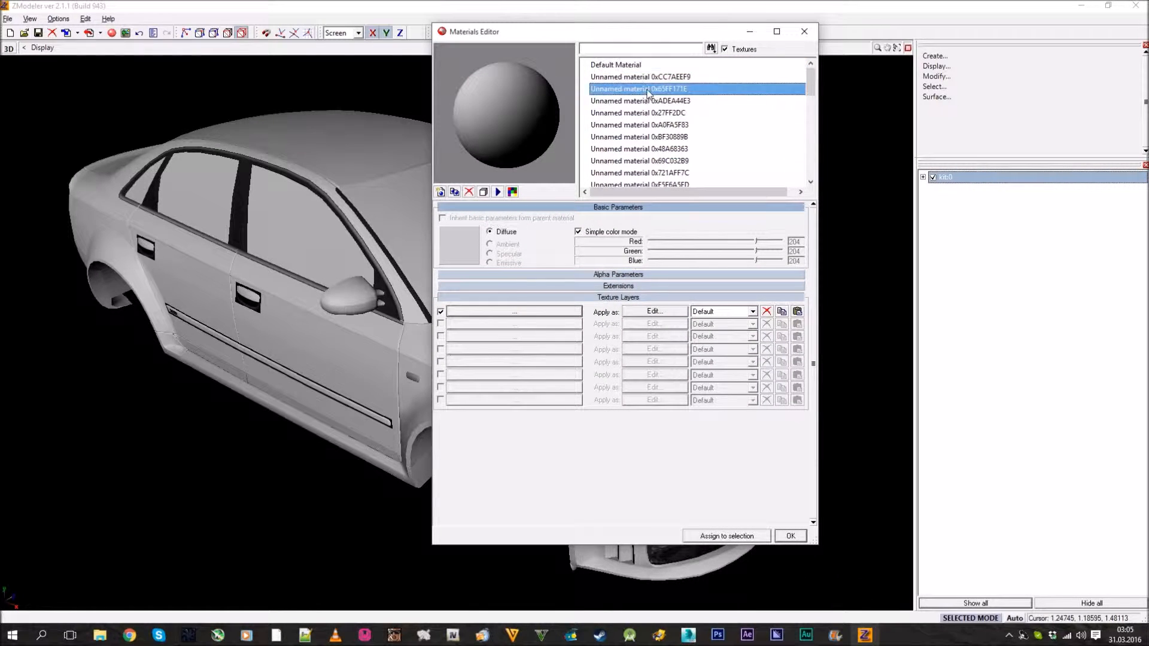
left_click(639, 125)
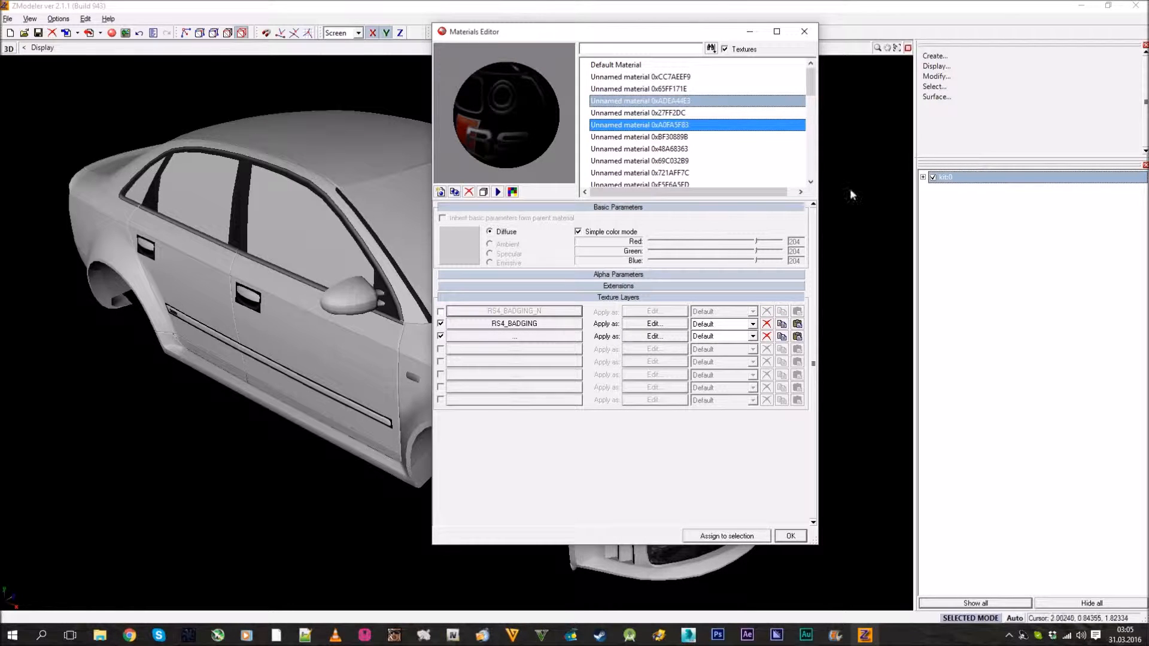
- Open the Textures Browser from material 0xCC7AEEF9's first texture layer and preview the damaged headlight texture
left_click(640, 77)
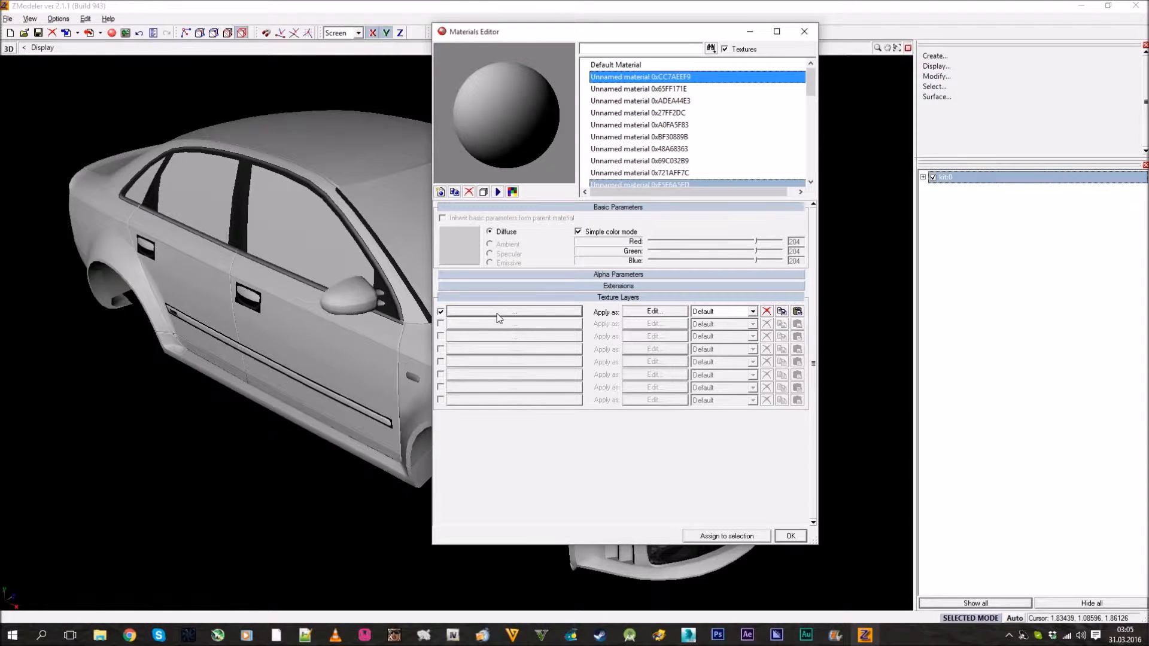
left_click(503, 312)
left_click(279, 165)
left_click_drag(411, 123, 349, 72)
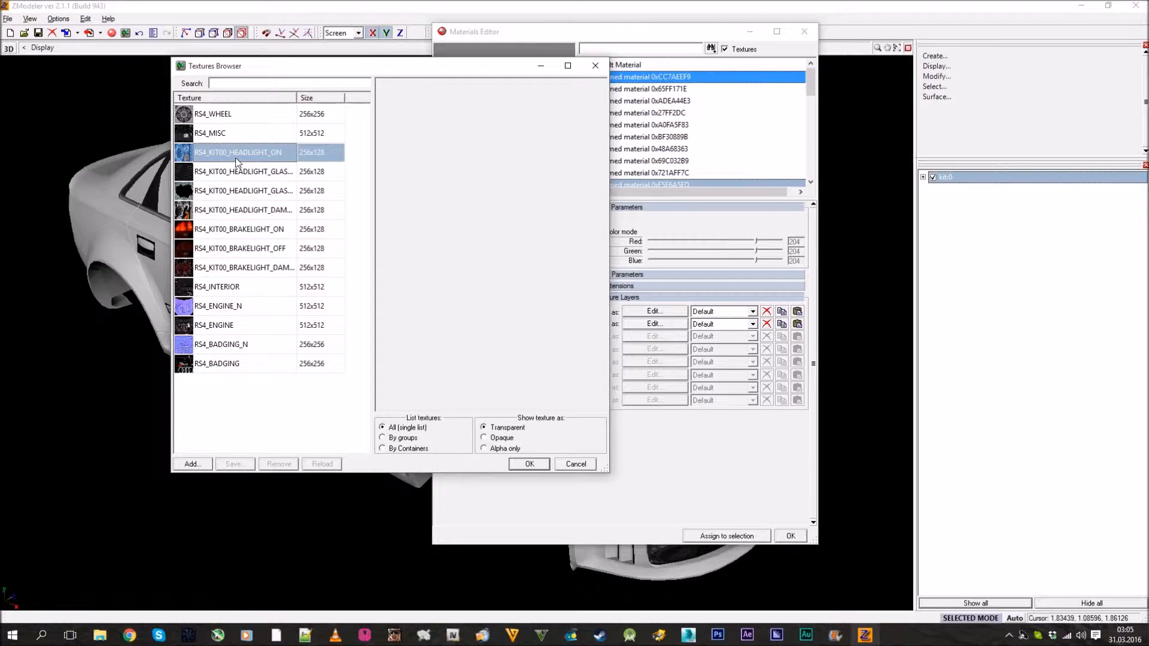
left_click(239, 210)
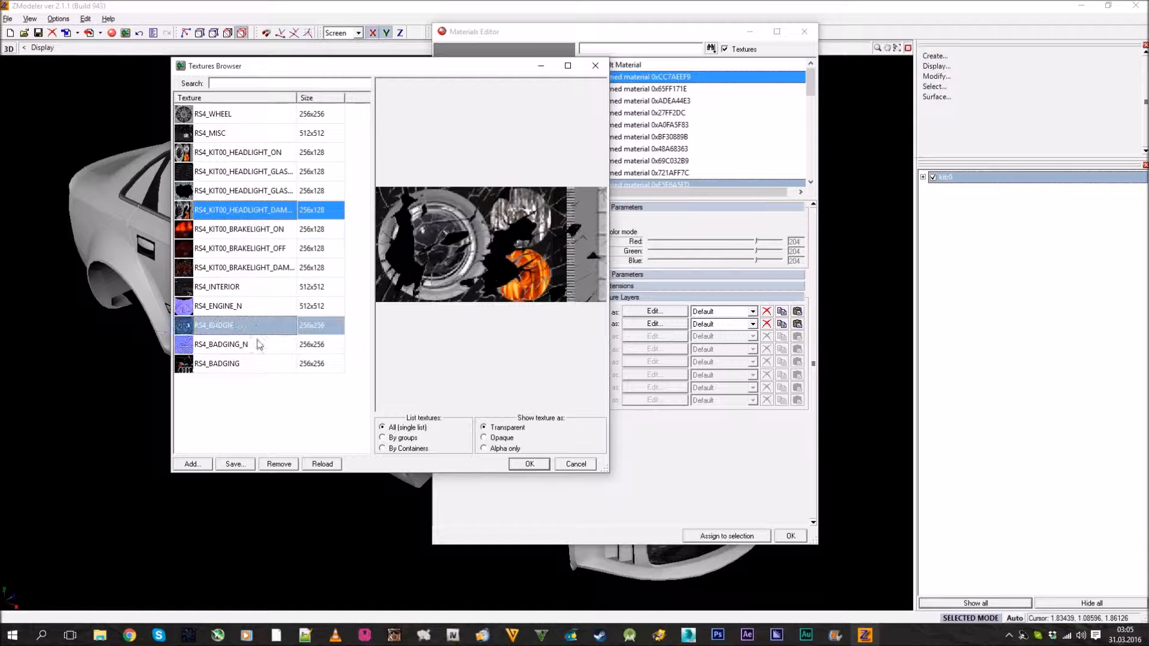
- Start saving the damaged headlight texture, browse to the RS4 folder inside Zmodeler Tutorials on the Desktop, and cancel the save
left_click(243, 465)
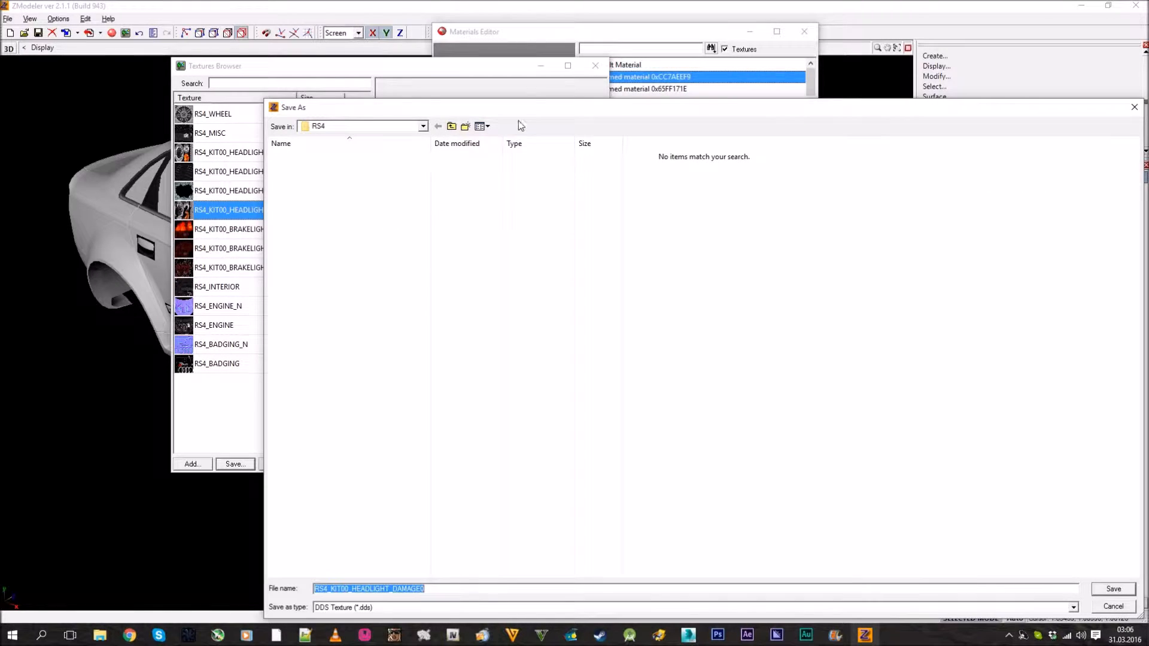
key("BackSpace")
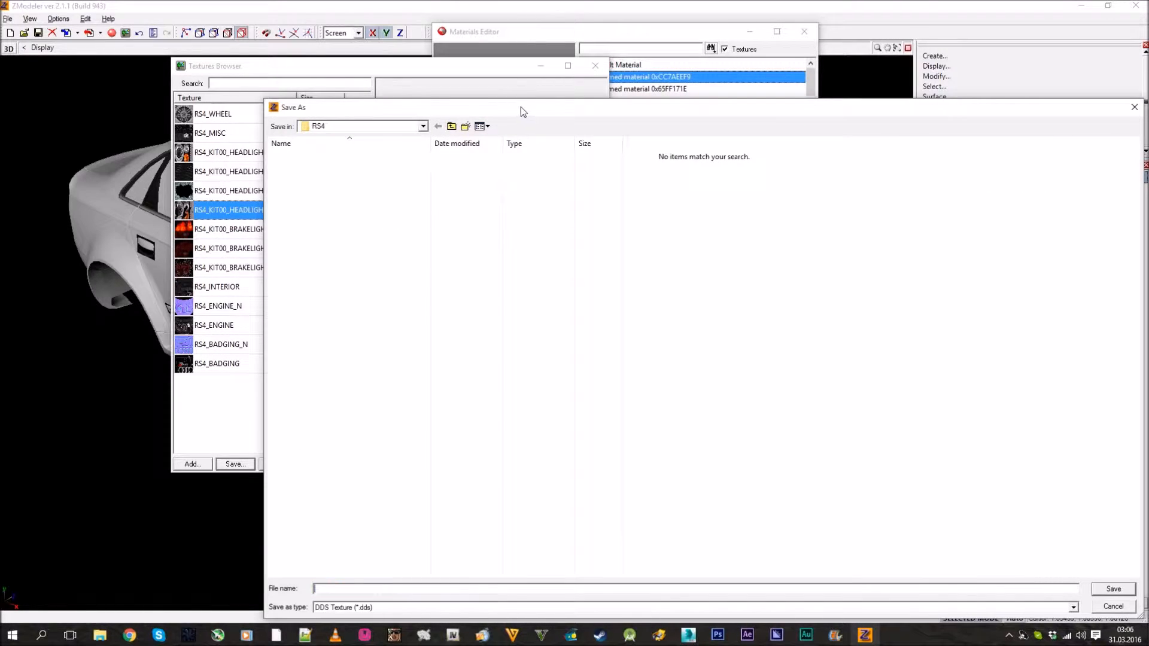
left_click(423, 127)
left_click(367, 139)
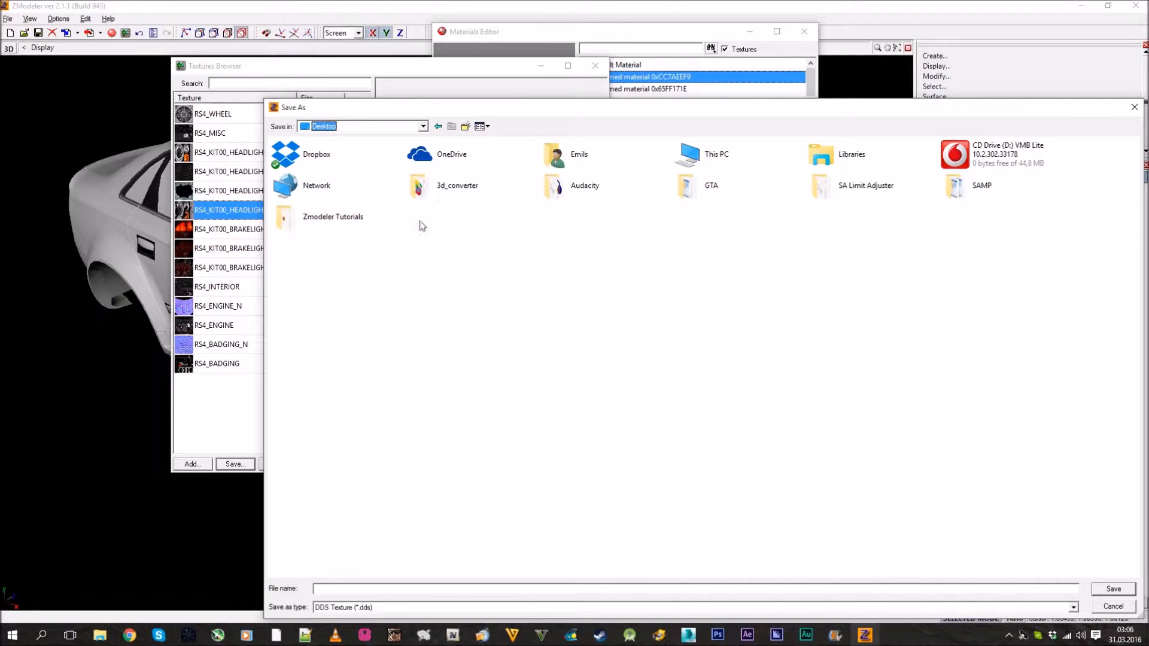
double_click(356, 216)
double_click(287, 157)
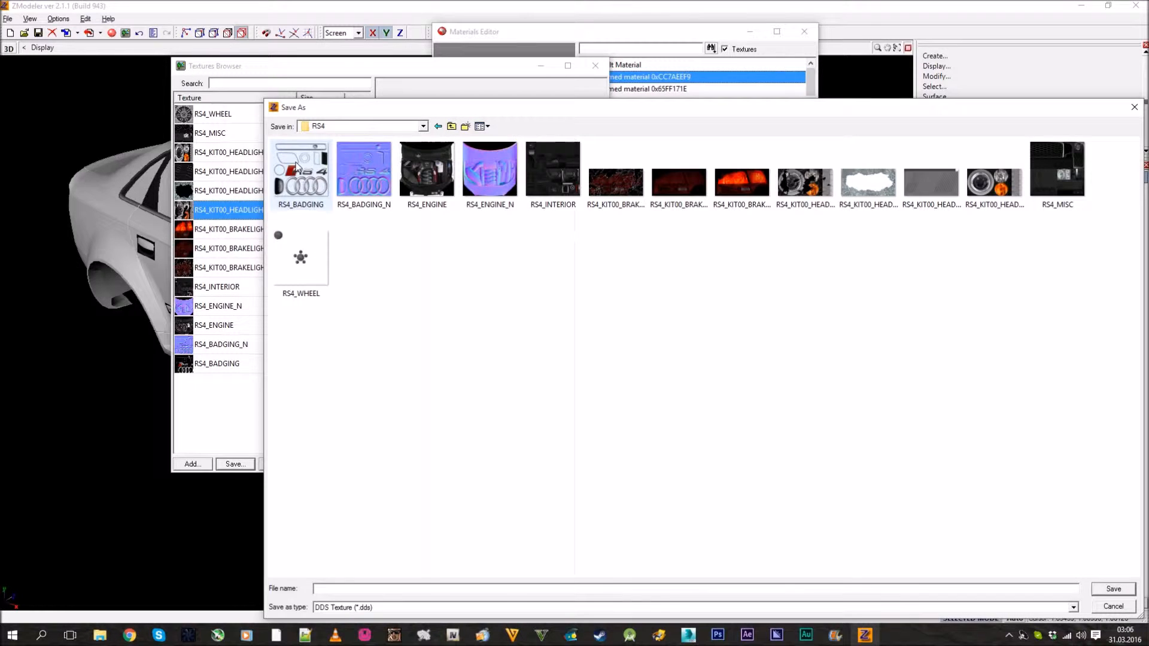
left_click_drag(988, 110, 827, 91)
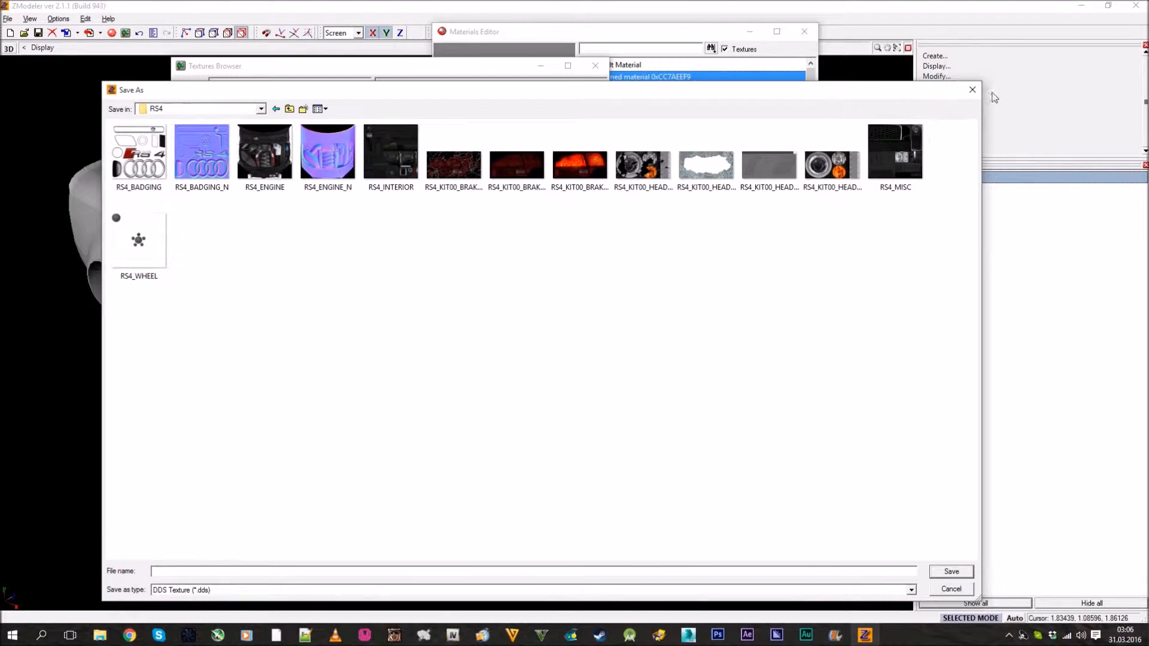
left_click(972, 86)
- Preview the RS4_ENGINE and RS4_INTERIOR textures, open the save dialog for RS4_INTERIOR, and close it and the Textures Browser without saving
left_click(238, 325)
left_click(241, 284)
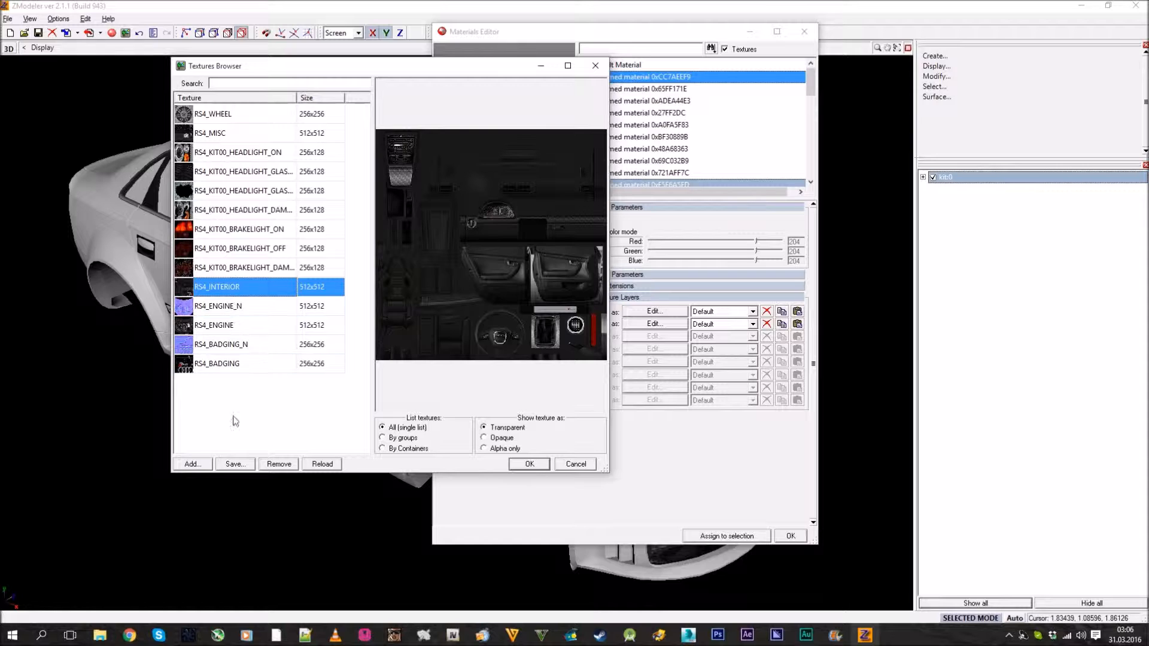
left_click(238, 466)
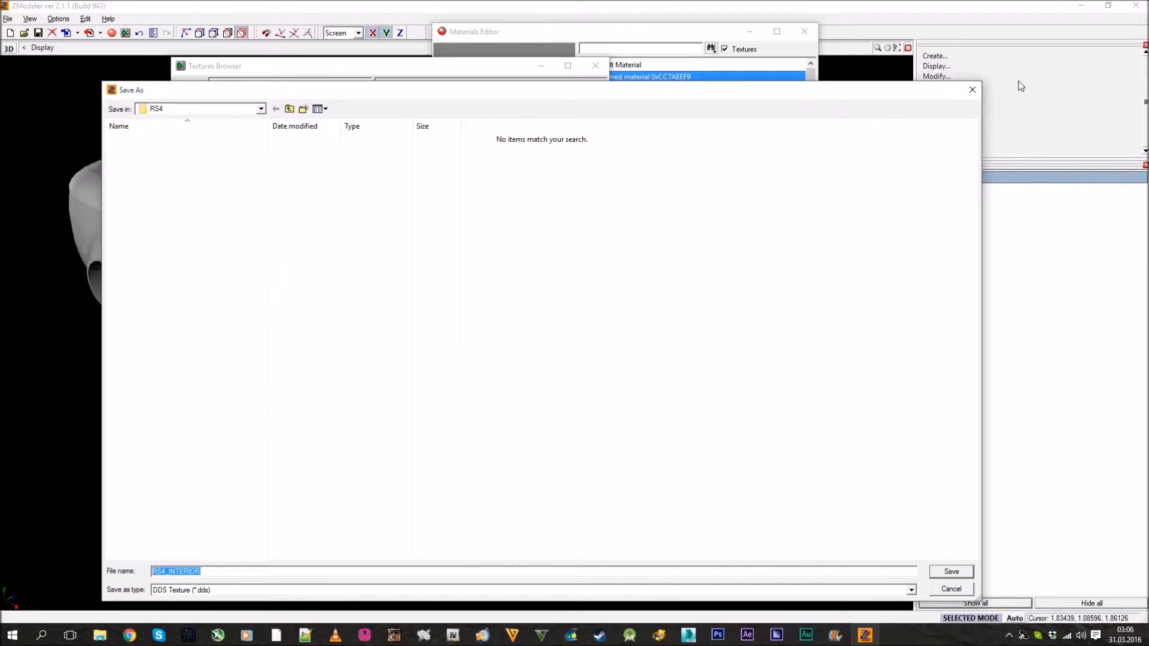
left_click(973, 90)
left_click(594, 65)
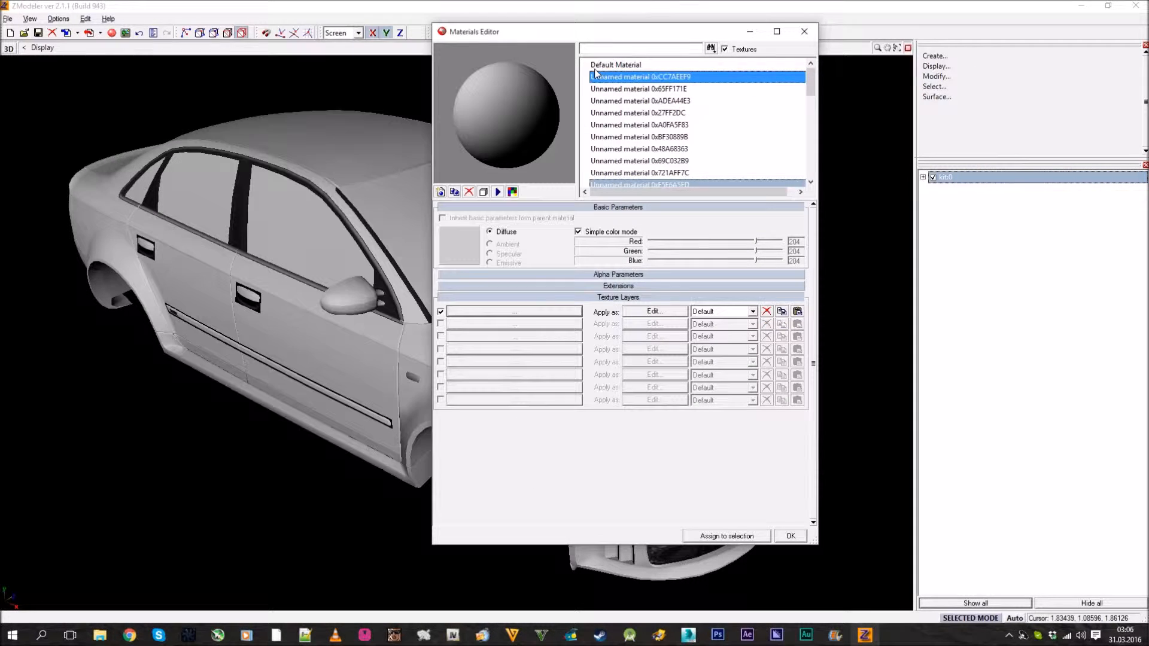
- Check the texture list from material 0x48A68363's first layer without assigning anything, and close the Materials Editor
scroll(254, 225, "down", 3)
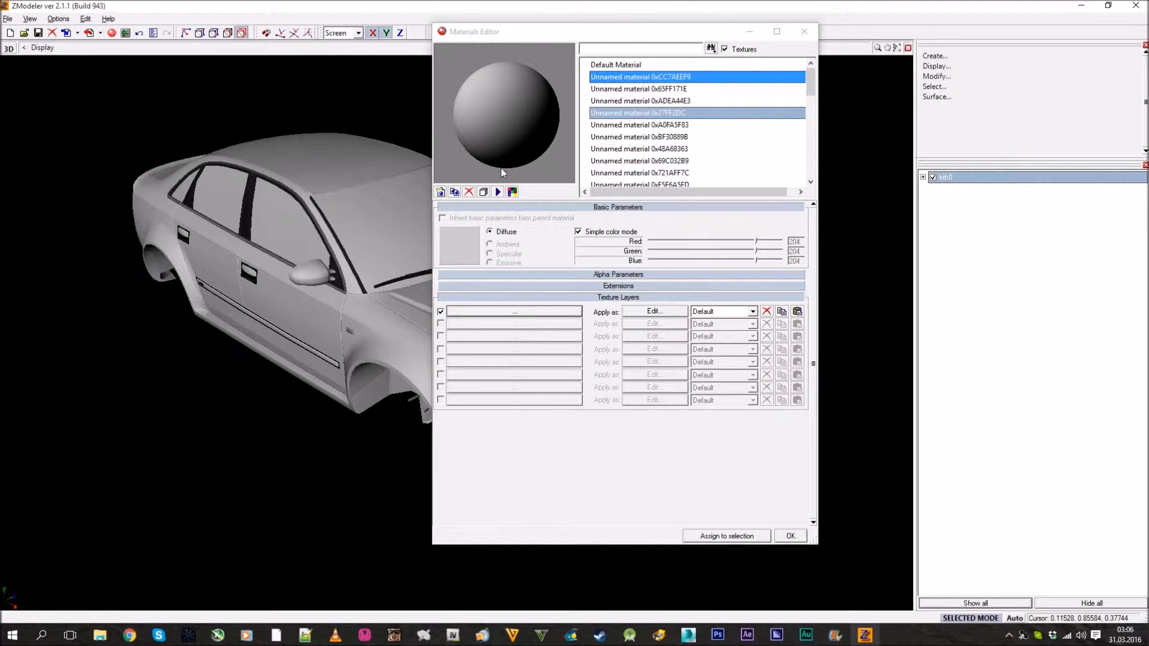
left_click(638, 151)
left_click(501, 311)
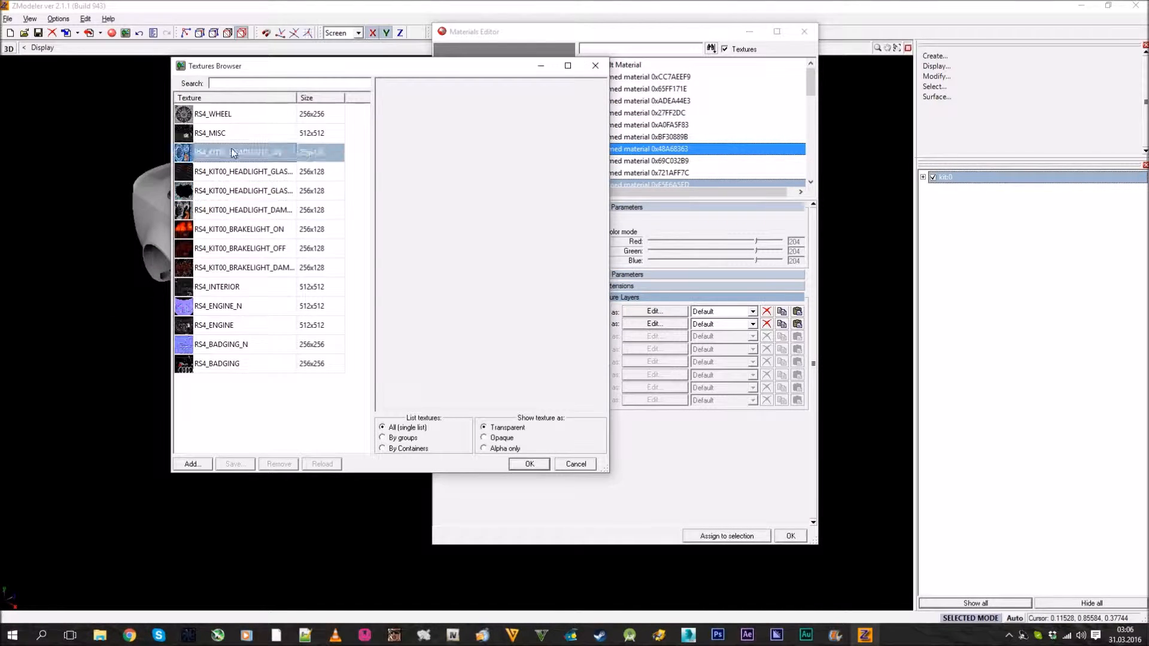
left_click(577, 465)
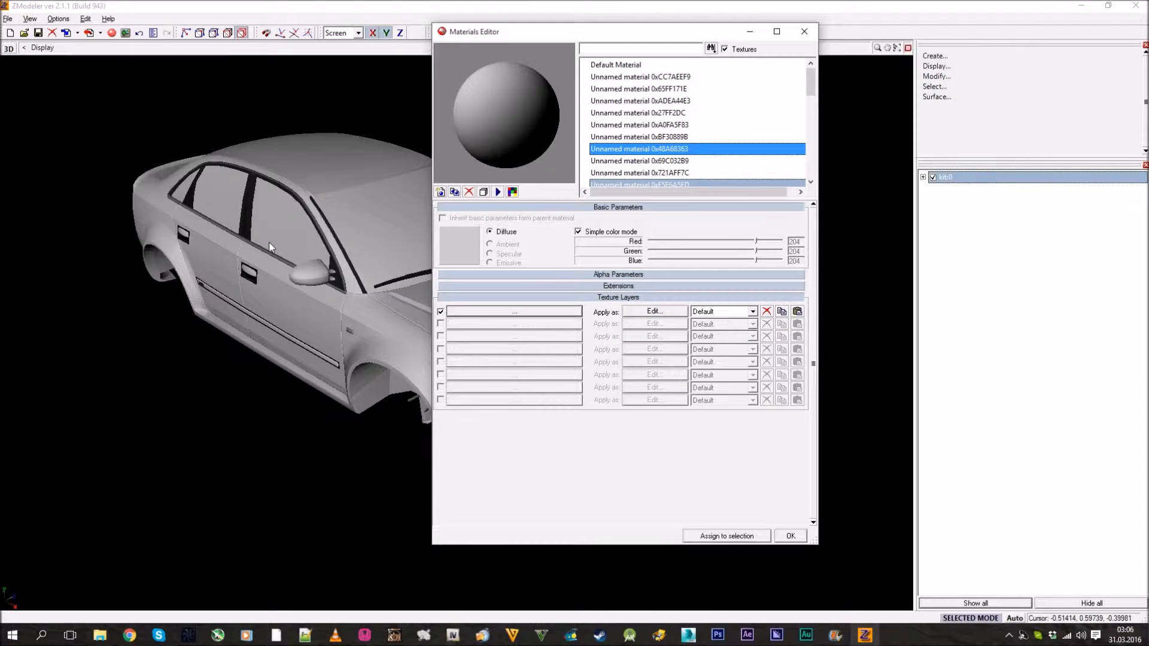
left_click(800, 536)
- Restore the four-view layout and examine the wheel and brake meshes in the front view and the front wheel arch in 3D
middle_click_drag(509, 405, 803, 220)
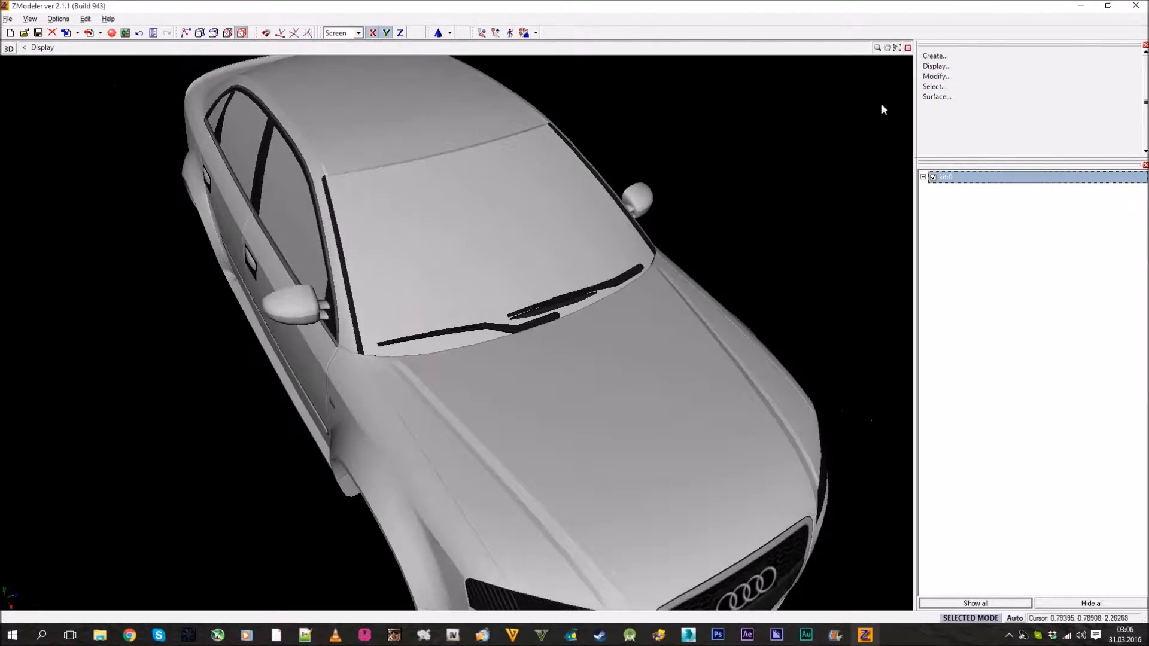
left_click(908, 48)
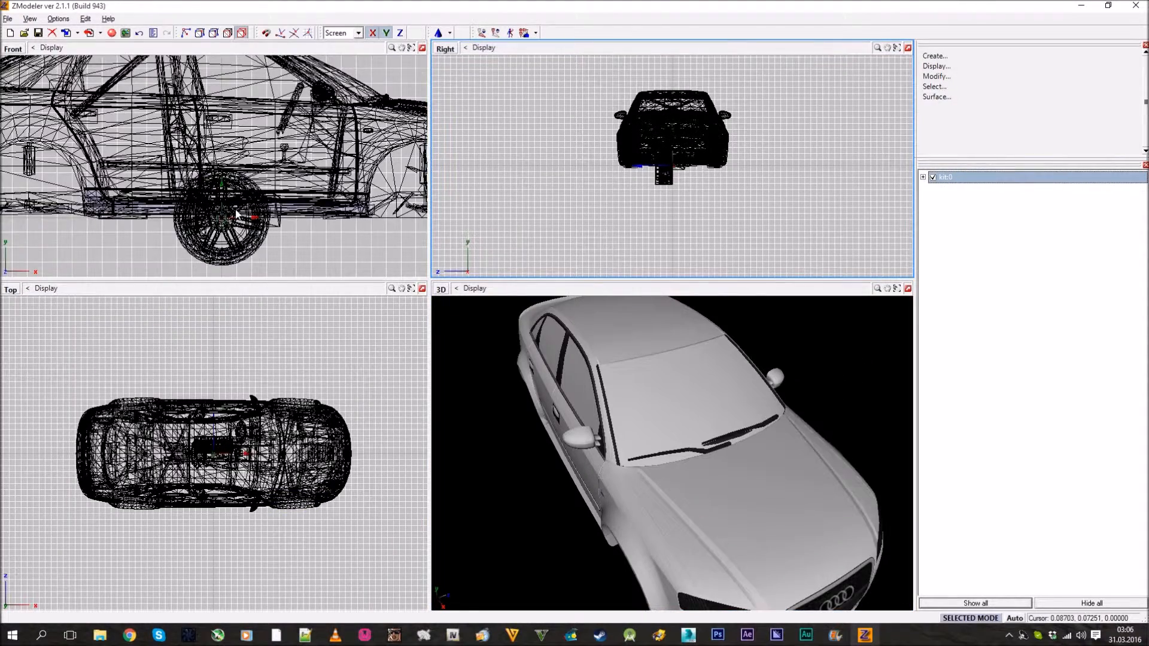
scroll(257, 209, "up", 5)
scroll(257, 210, "up", 6)
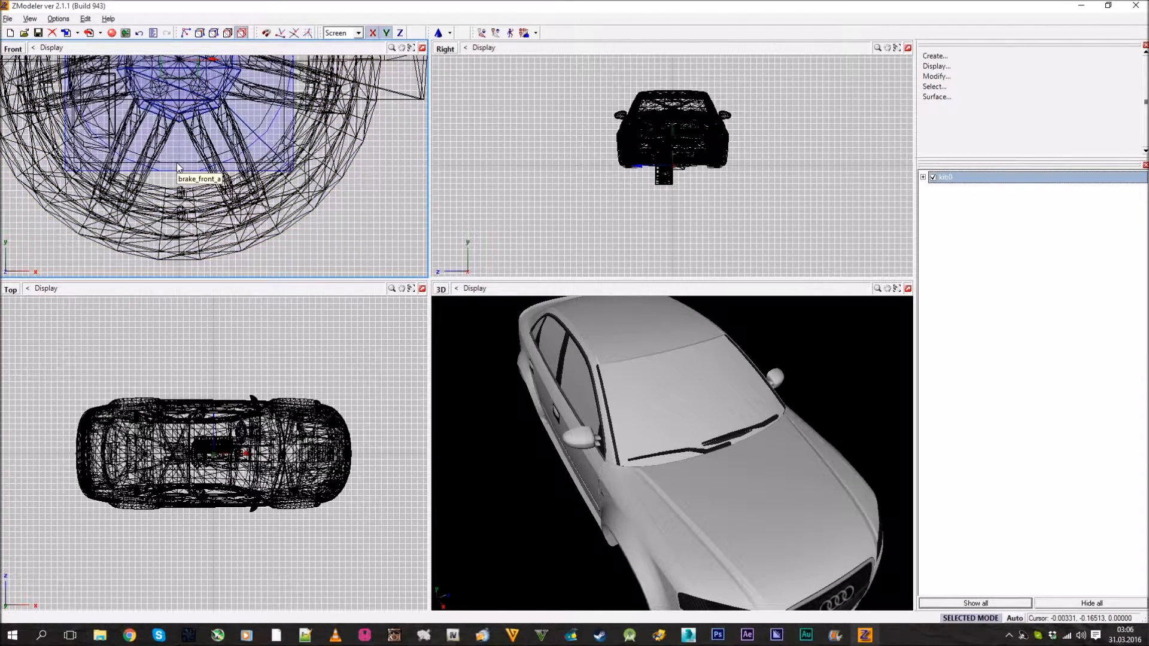
middle_click_drag(176, 156, 197, 170)
scroll(144, 153, "down", 1)
middle_click_drag(135, 142, 192, 210)
scroll(148, 166, "up", 4)
scroll(149, 166, "down", 2)
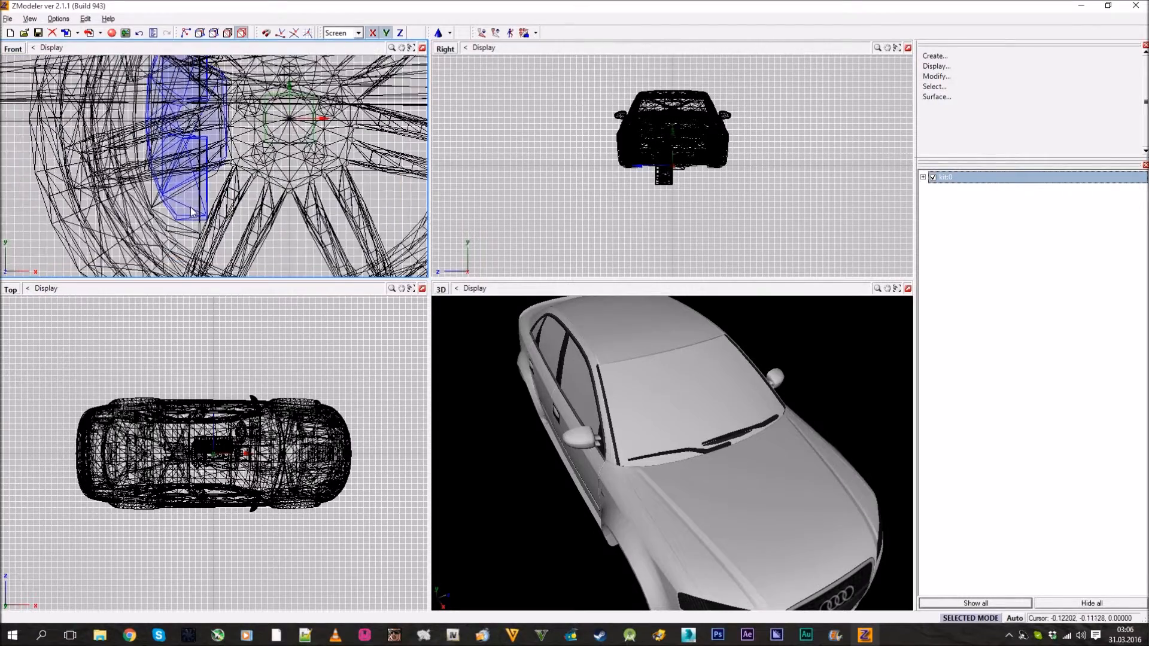
scroll(189, 203, "down", 4)
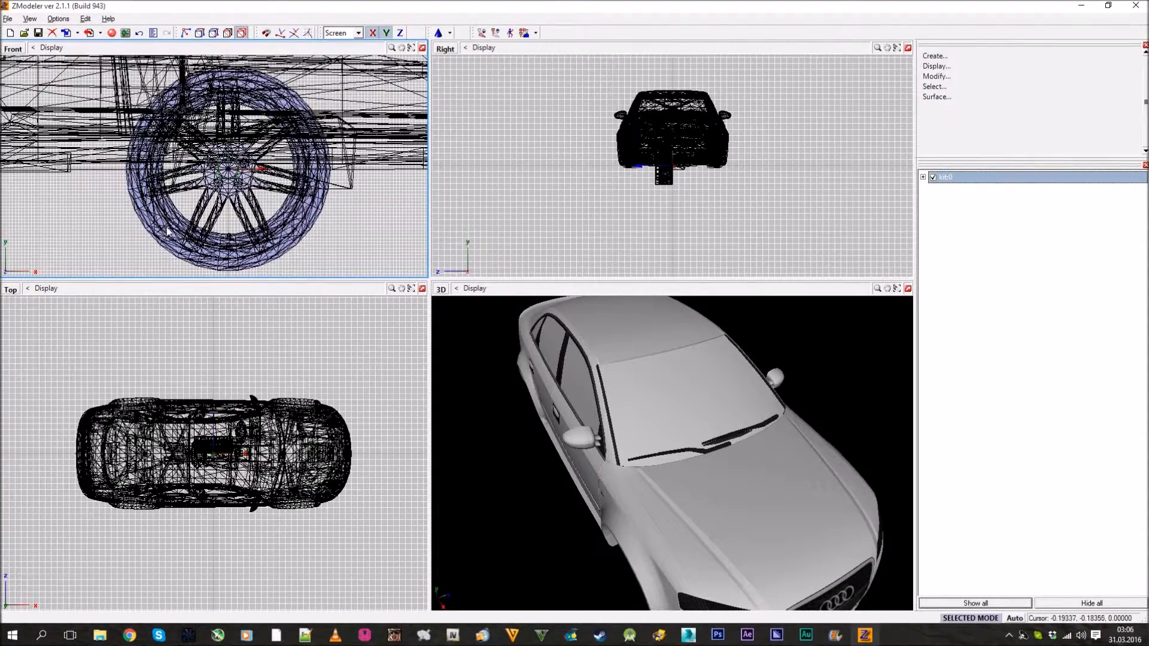
scroll(168, 231, "up", 1)
middle_click_drag(817, 383, 756, 369)
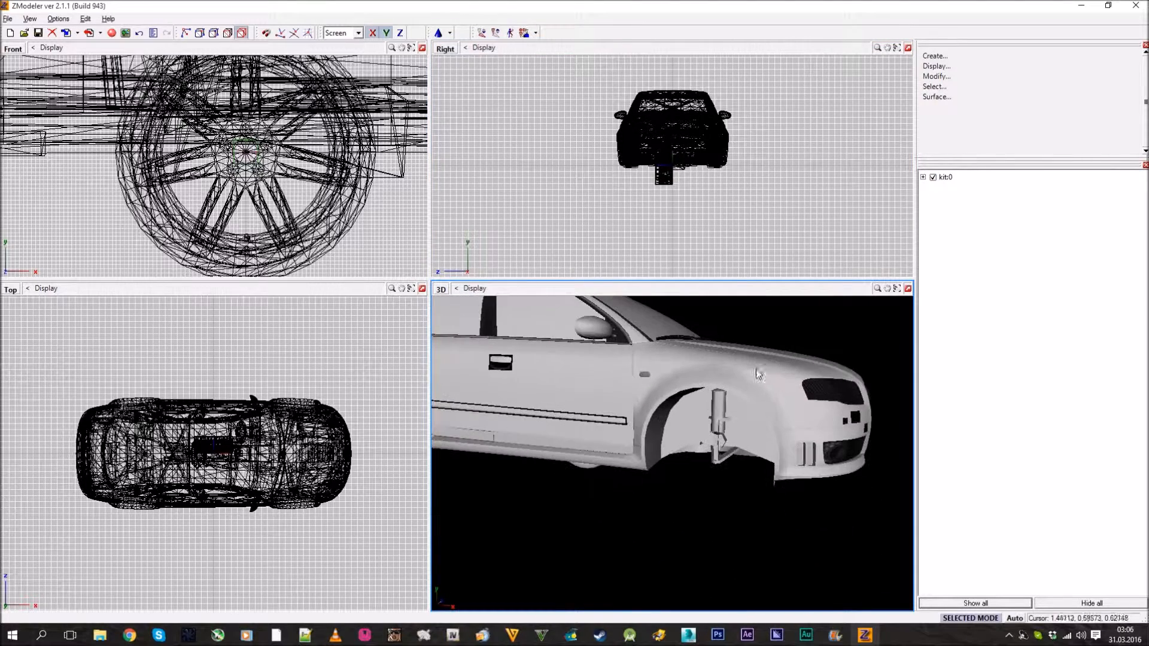
- Delete the seat_left_a and seat_right_a parts from the kit:0 hierarchy
left_click(923, 177)
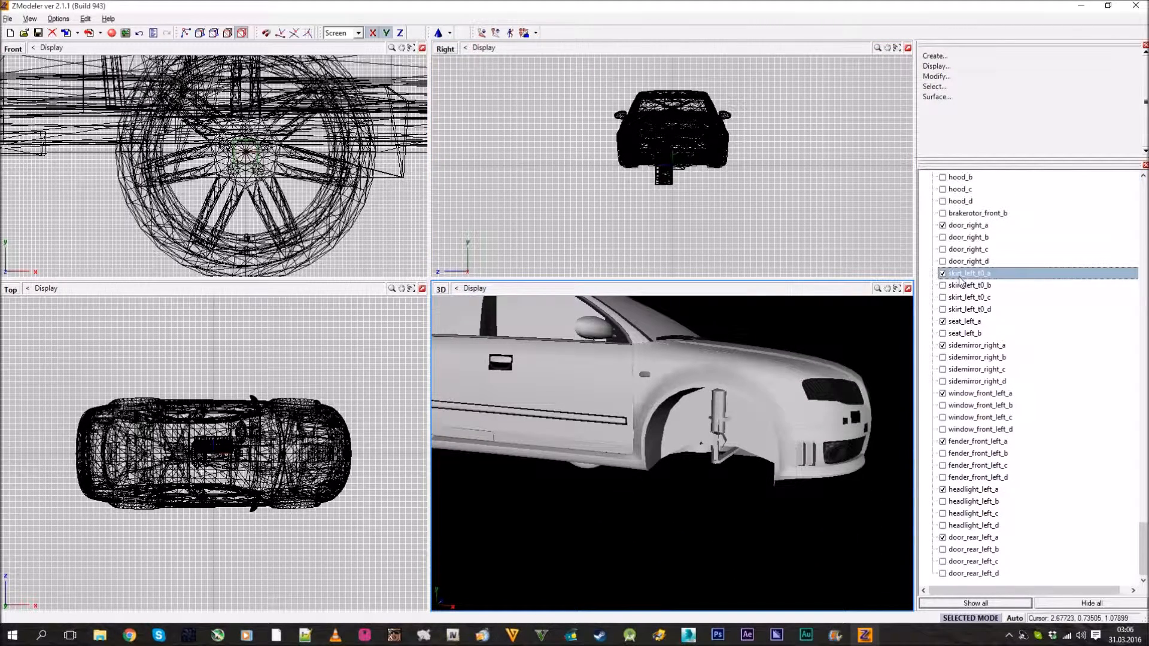
right_click(976, 324)
mouse_move(996, 340)
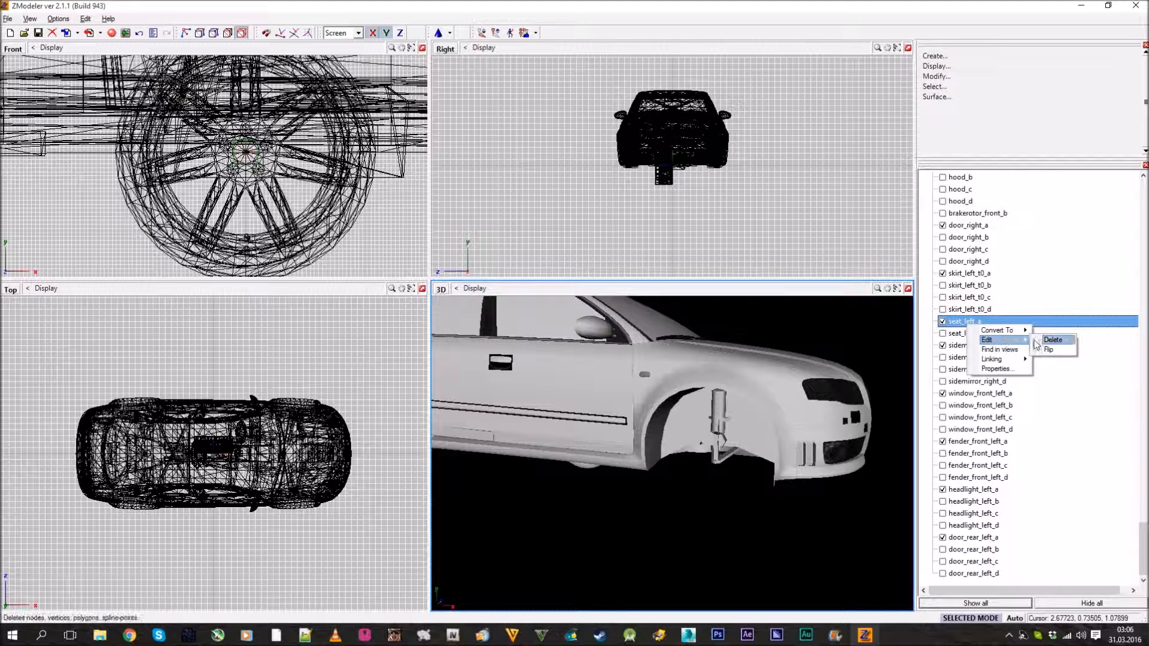
left_click(1051, 339)
scroll(998, 314, "down", 20)
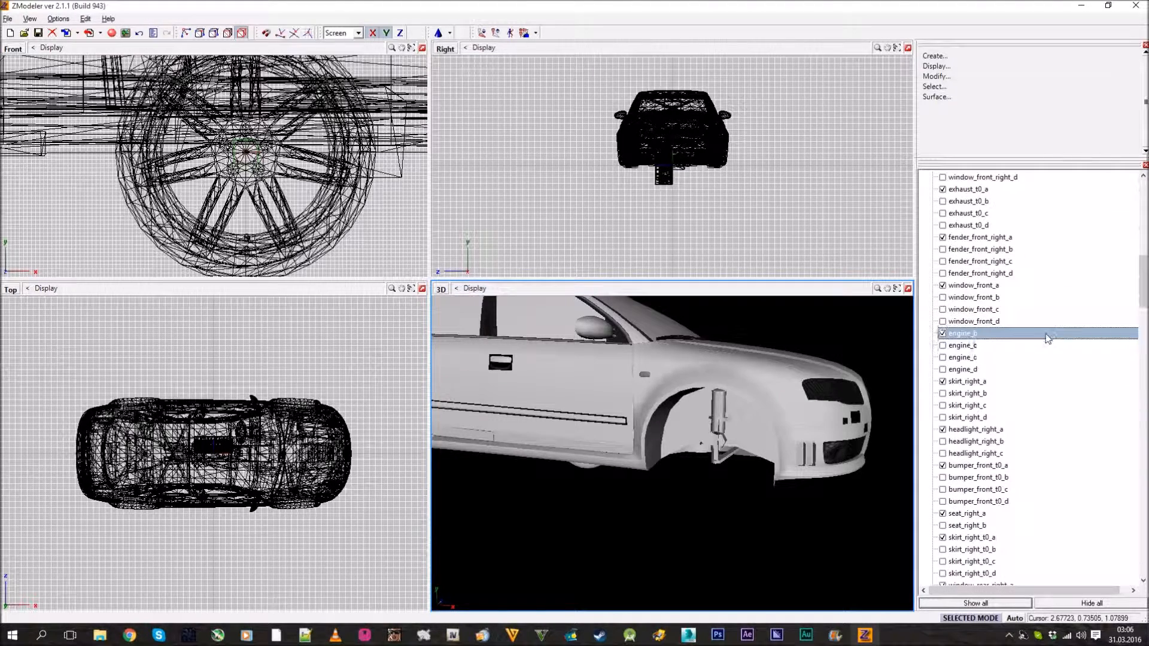
scroll(987, 383, "down", 4)
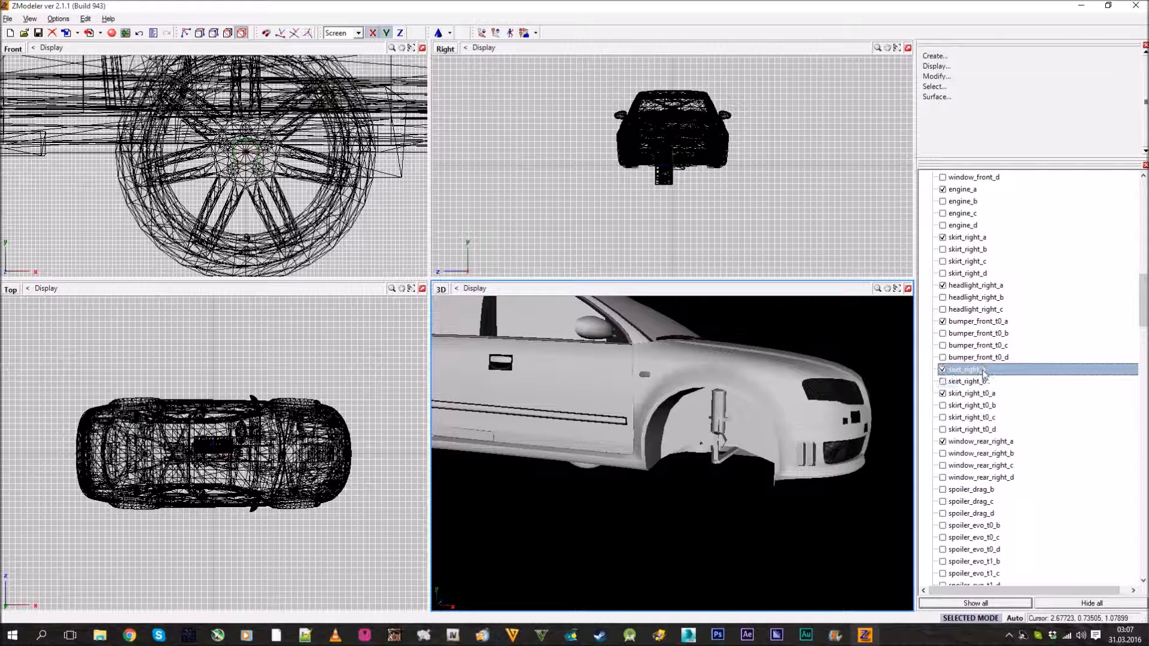
right_click(991, 370)
mouse_move(1017, 384)
left_click(1069, 385)
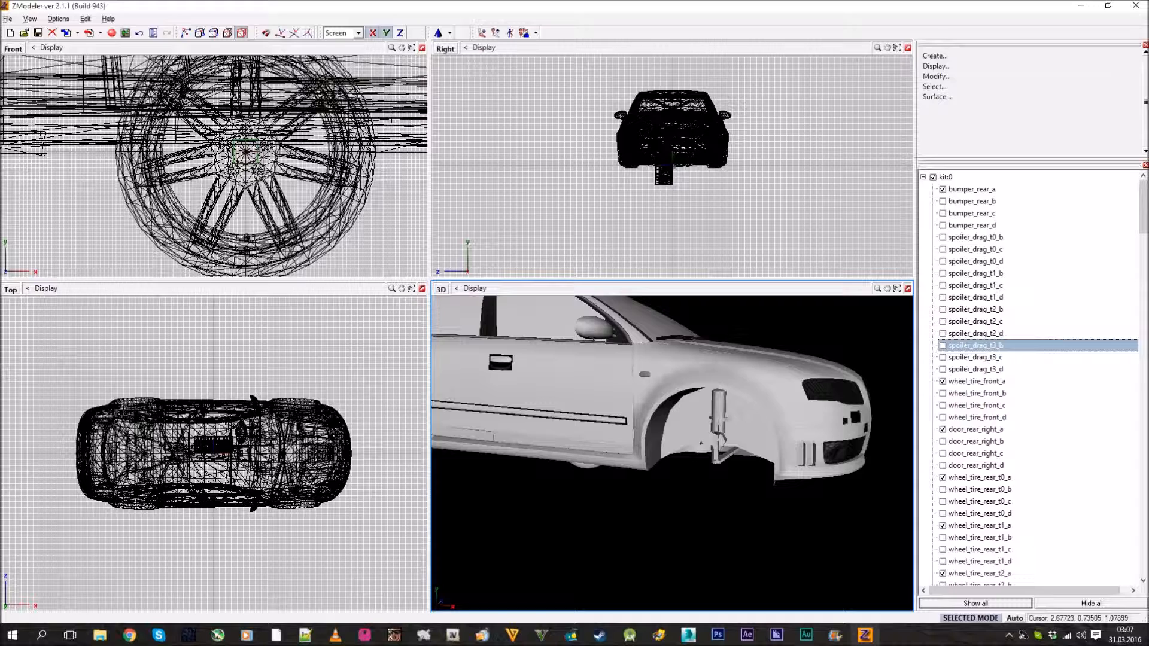
- Look over the roll cage and rear tire parts in the kit:0 hierarchy
left_click_drag(1143, 221, 1125, 514)
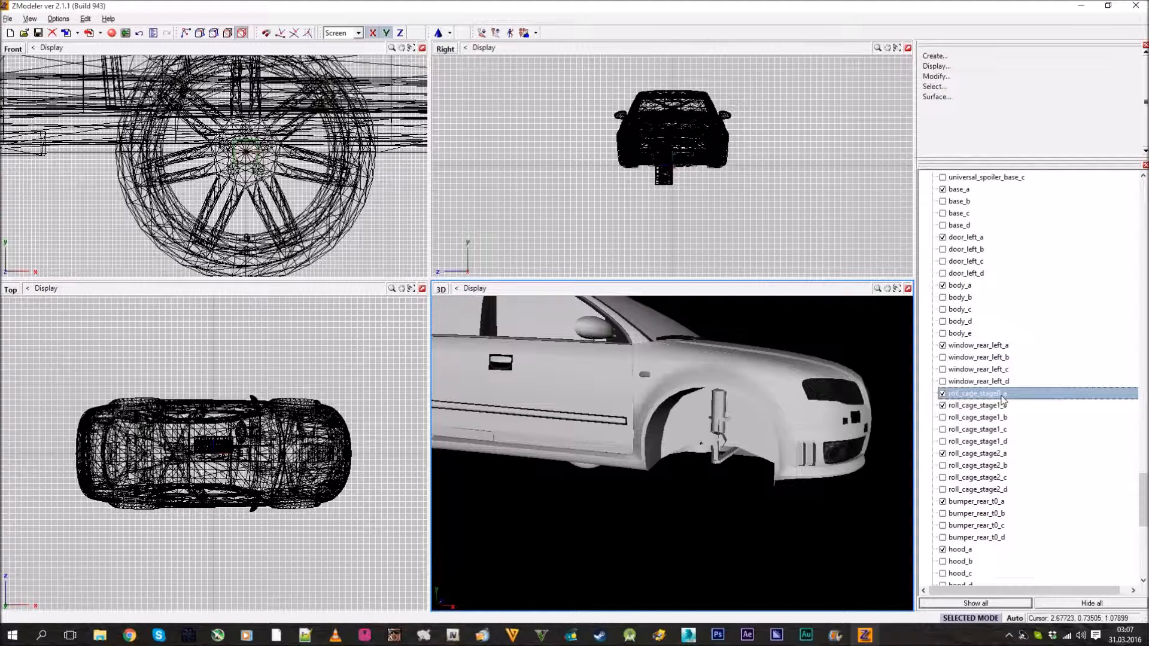
left_click_drag(1143, 499, 1143, 256)
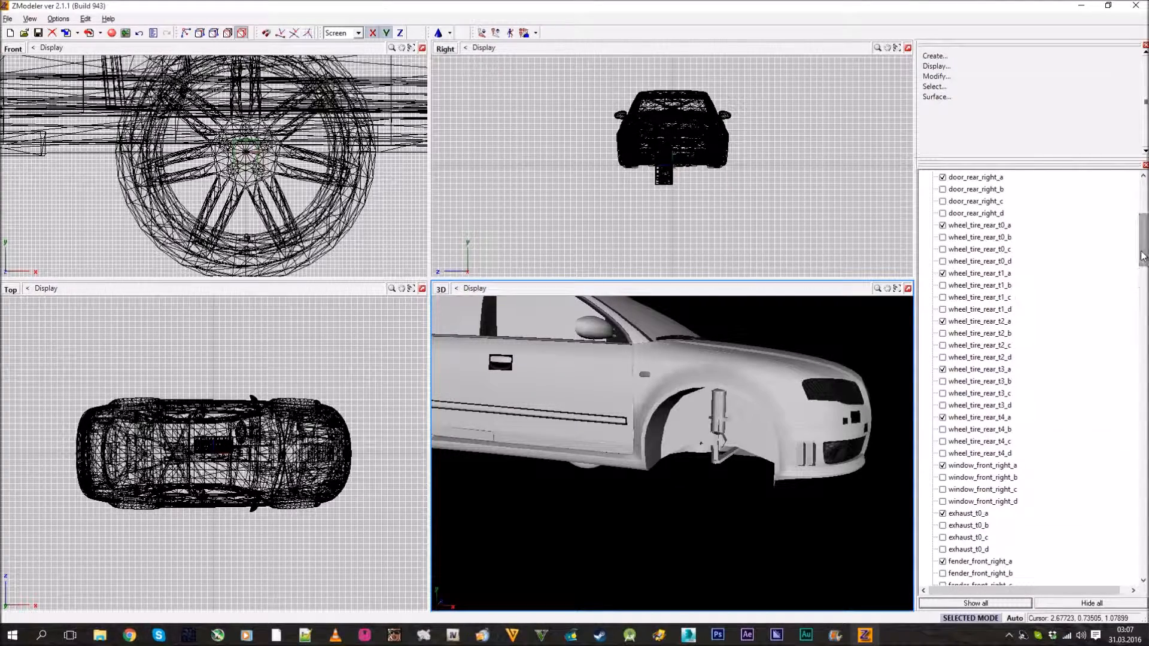
left_click(942, 251)
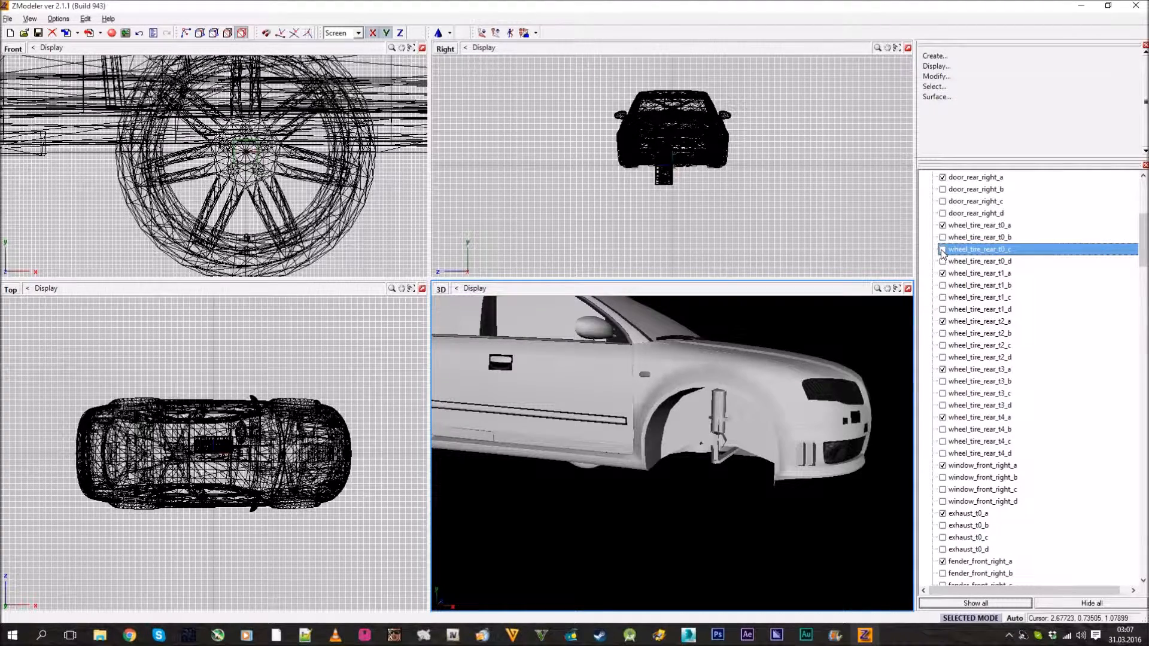
- Maximize the 3D view and frame the whole car from its front corner
scroll(960, 260, "up", 7)
middle_click_drag(769, 418, 706, 455)
scroll(730, 451, "down", 5)
left_click(908, 290)
middle_click_drag(658, 359, 578, 368)
scroll(603, 372, "up", 2)
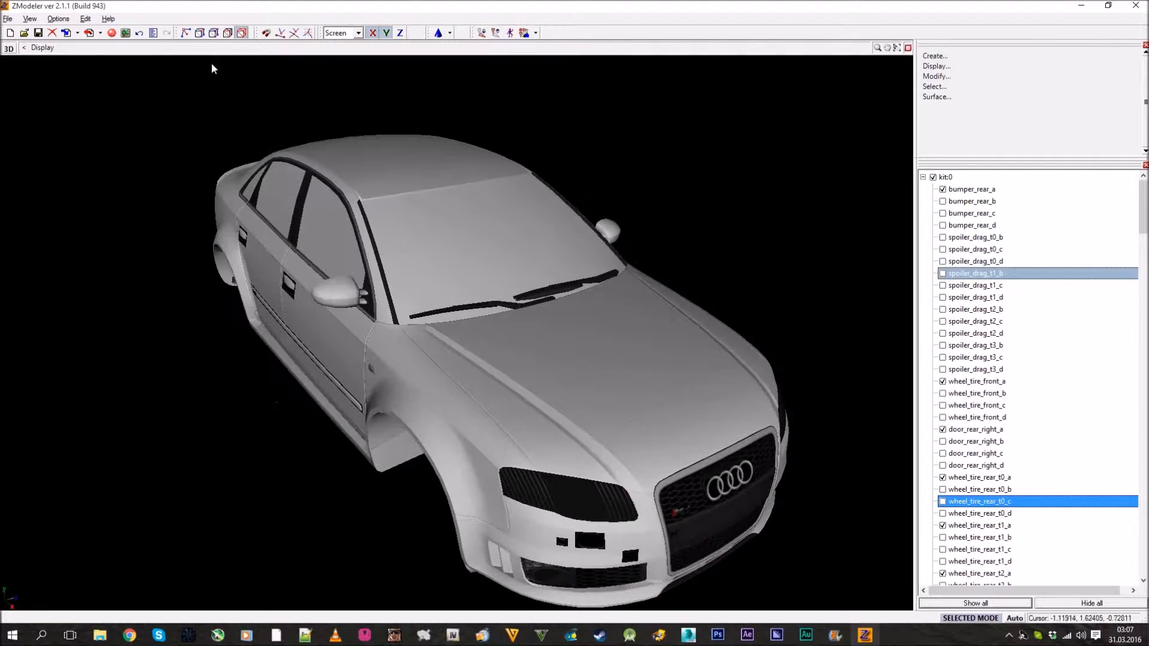
- Open the Materials Editor and preview the first unnamed materials in the list against the car body
left_click(111, 32)
left_click(672, 90)
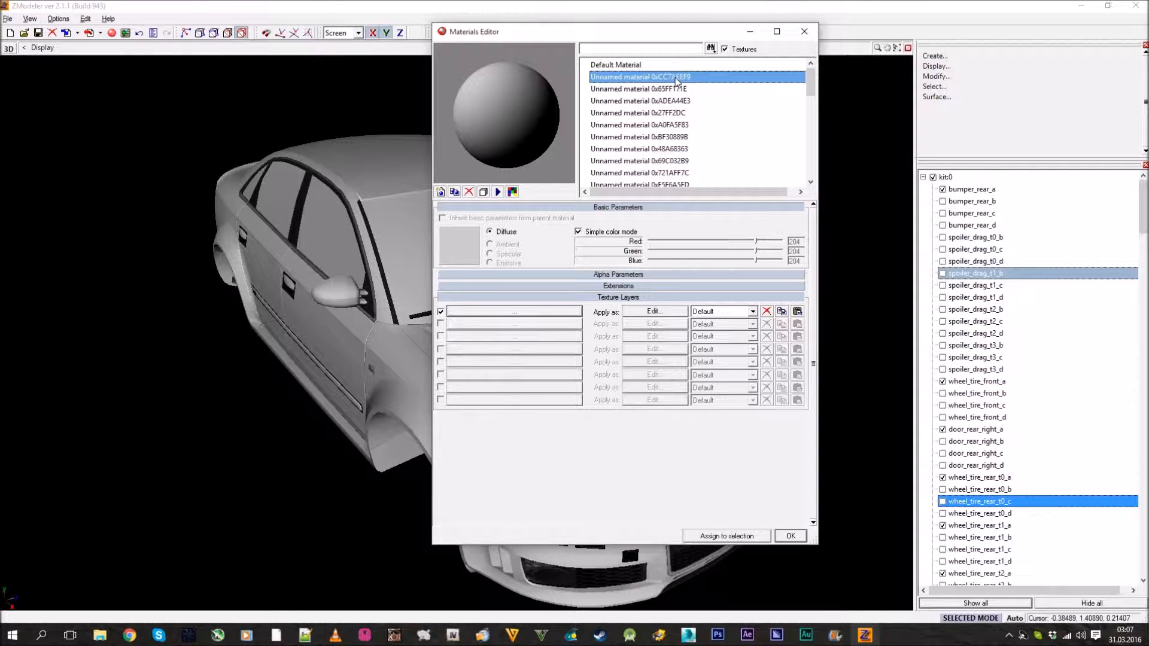
scroll(672, 99, "down", 2)
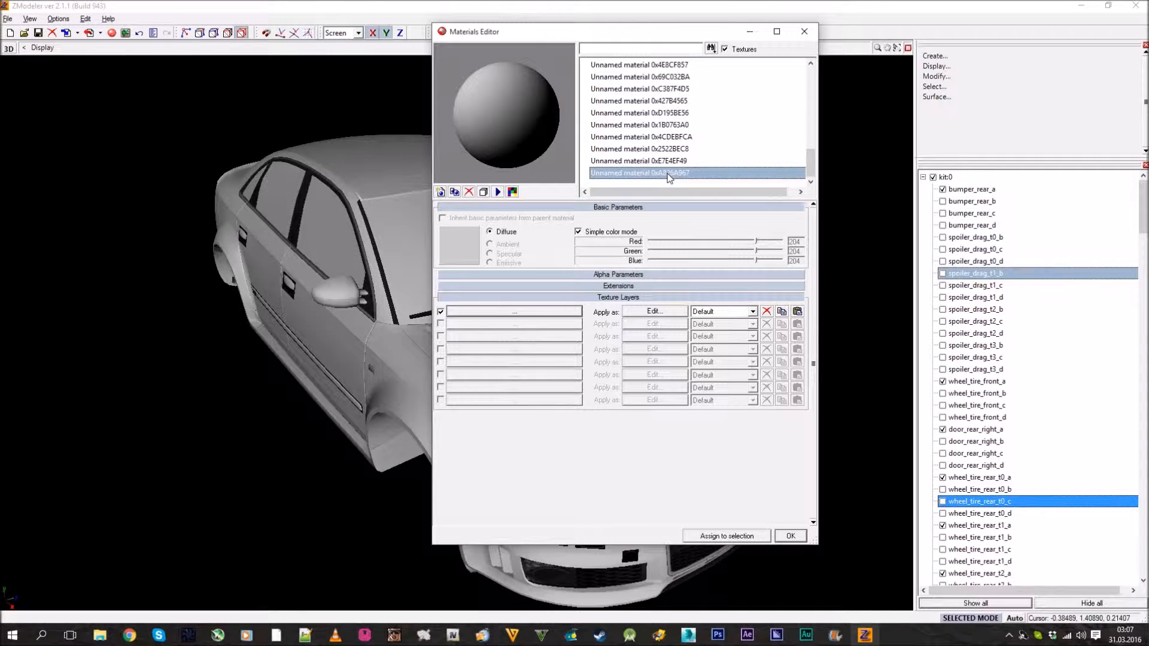
scroll(672, 163, "up", 2)
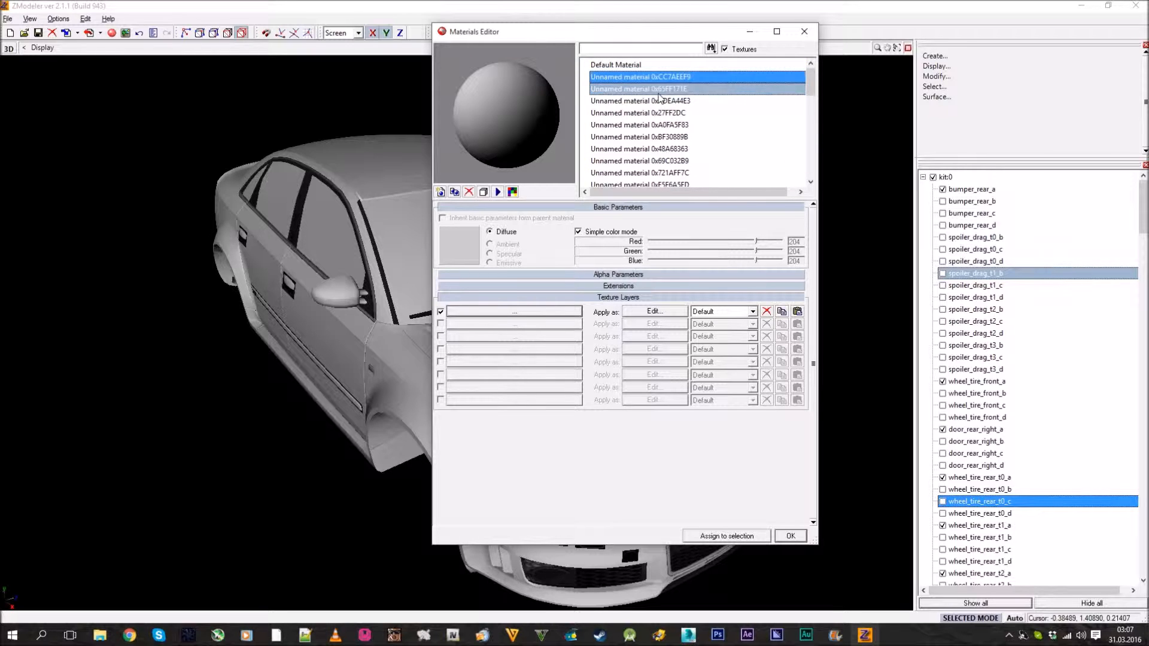
left_click(667, 78)
left_click(227, 338)
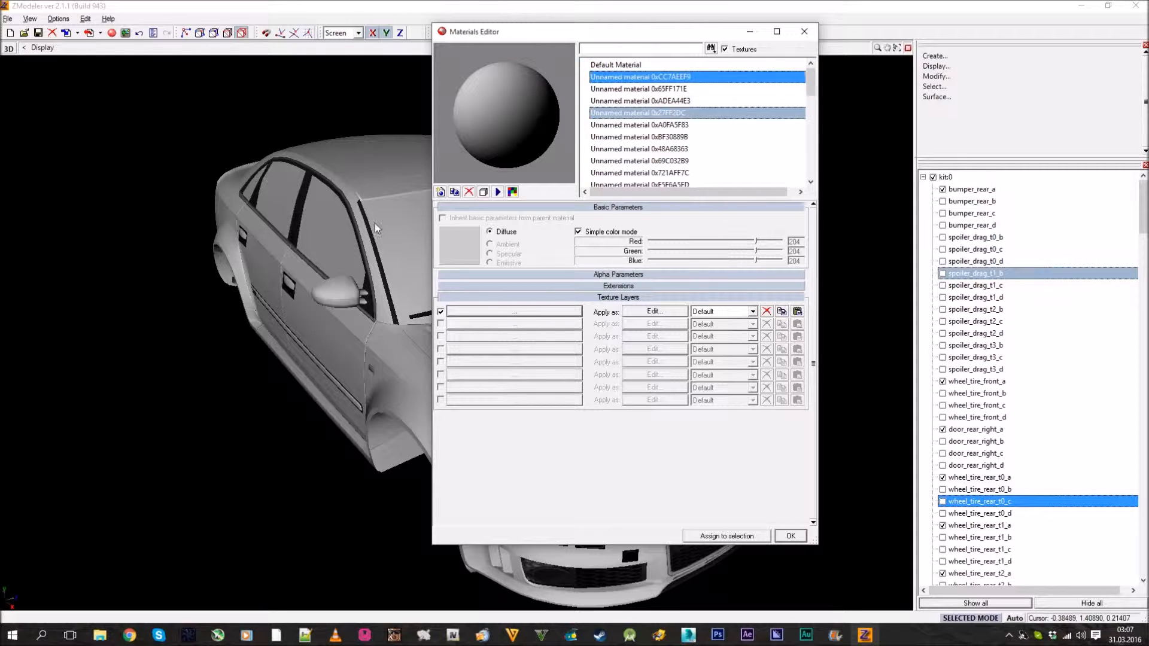
middle_click_drag(227, 334, 288, 341)
left_click(640, 112)
- Rename material 0xA0FA5F83, which uses the RS4_BADGING texture, as badge
left_click(639, 124)
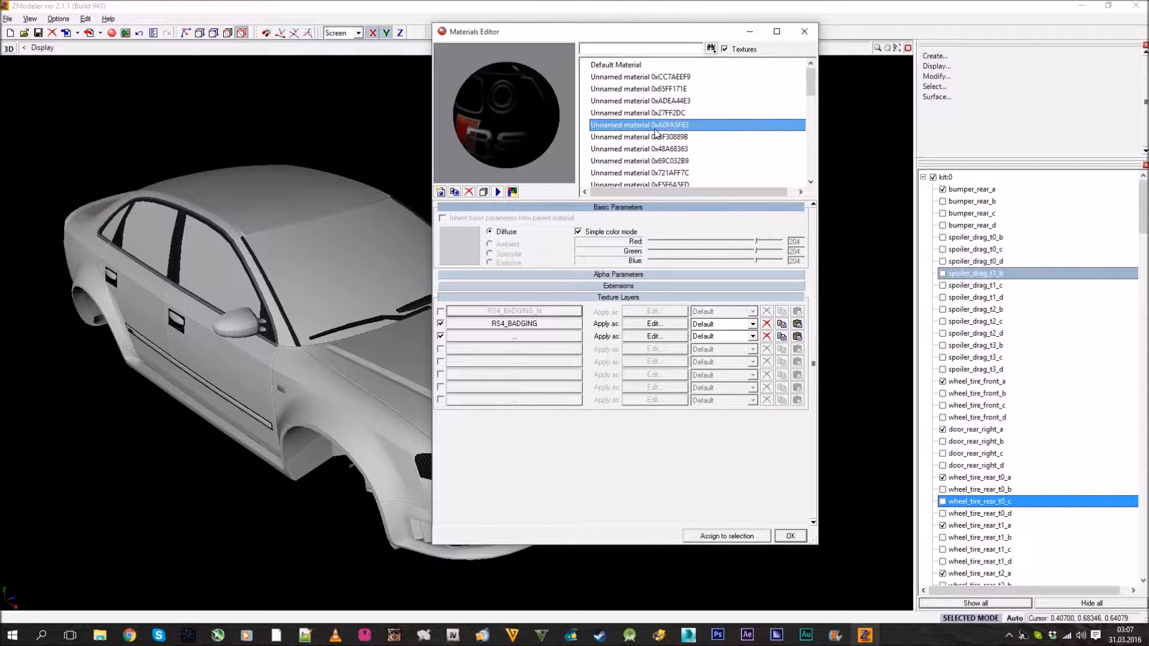
middle_click_drag(346, 327, 347, 359)
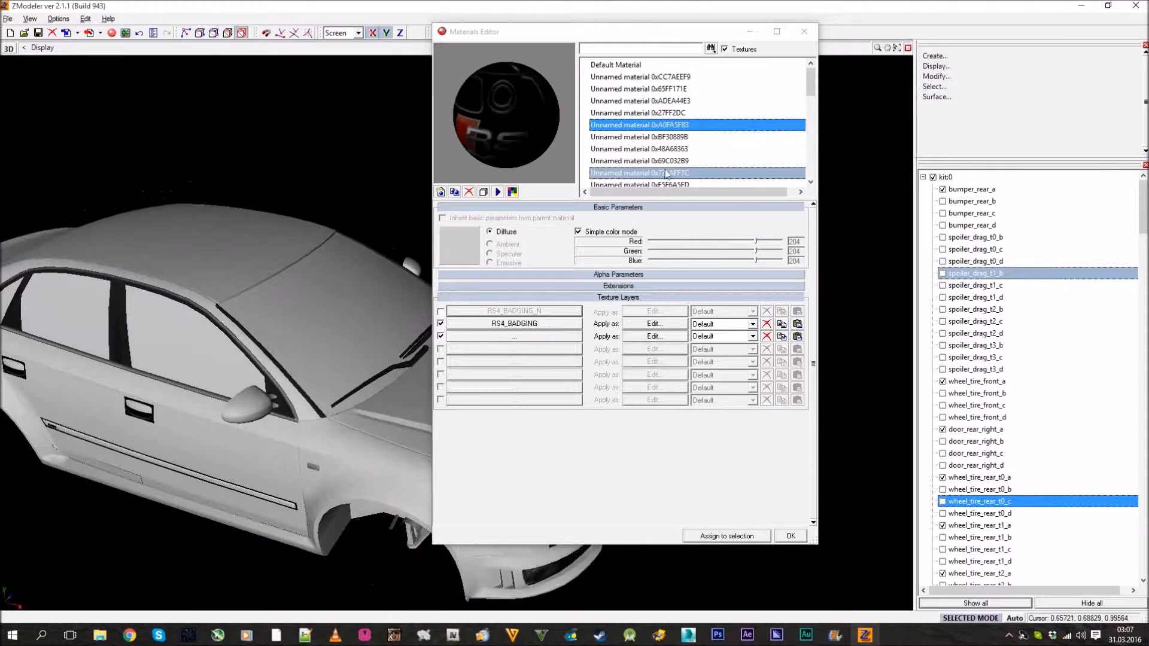
left_click(706, 125)
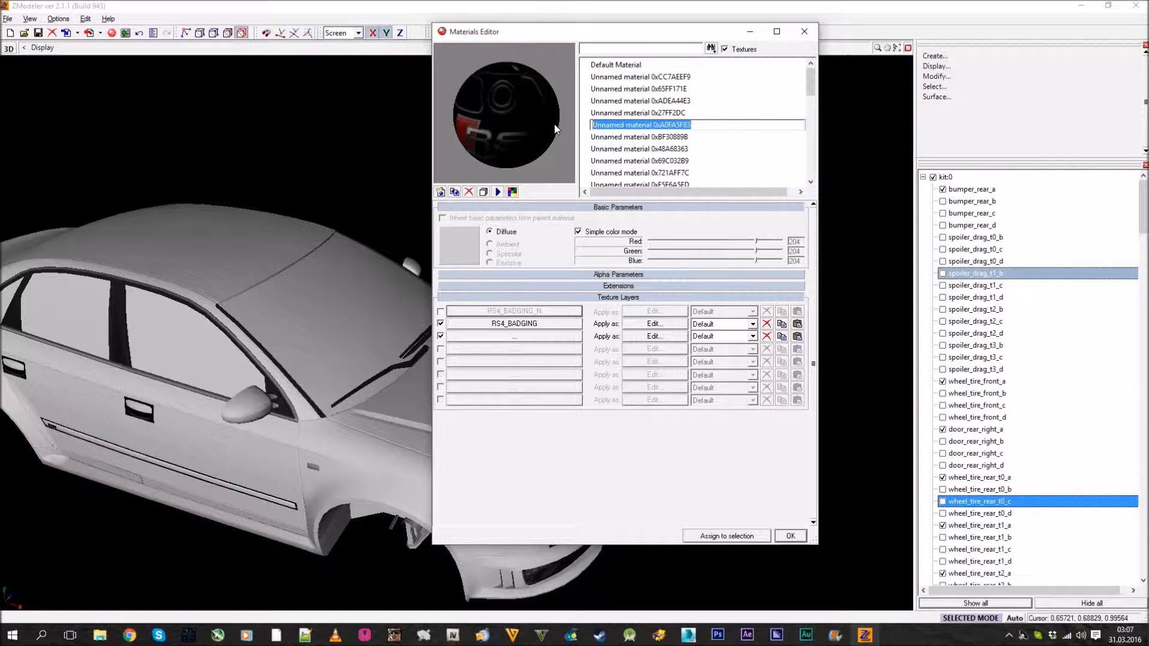
type("bad")
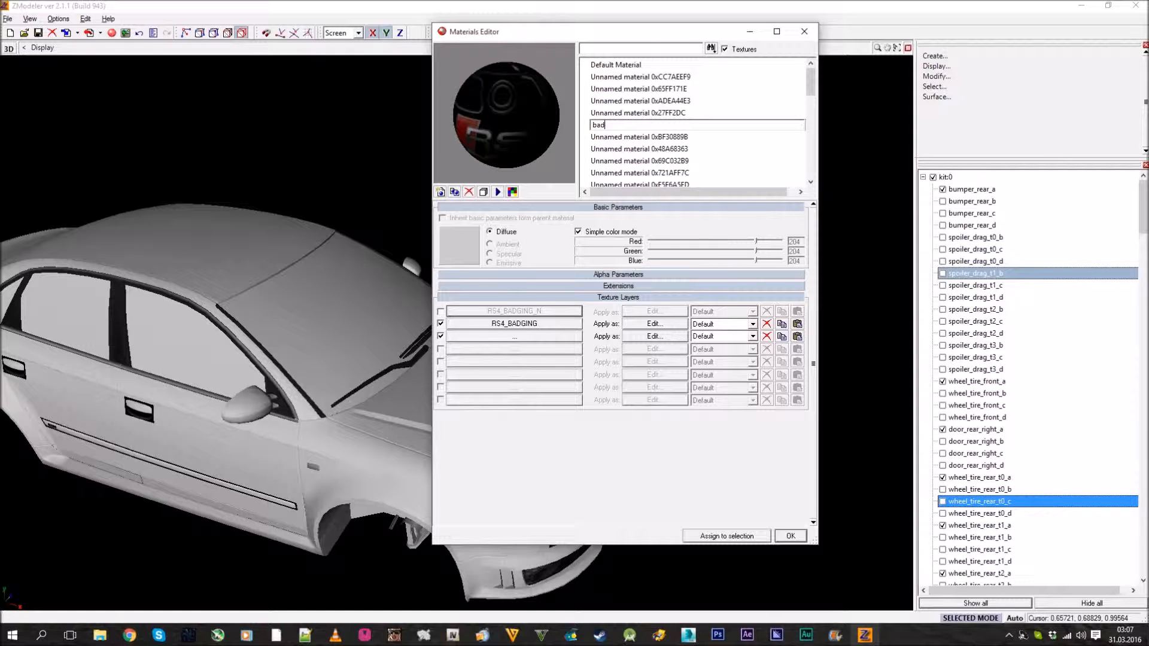
key("Return")
- Find material 0x43FB6C63 with the RS4_INTERIOR texture and rename it interior
left_click(628, 136)
key("Down")
key("Down")
key("Down")
key("Down")
key("Down")
key("Down")
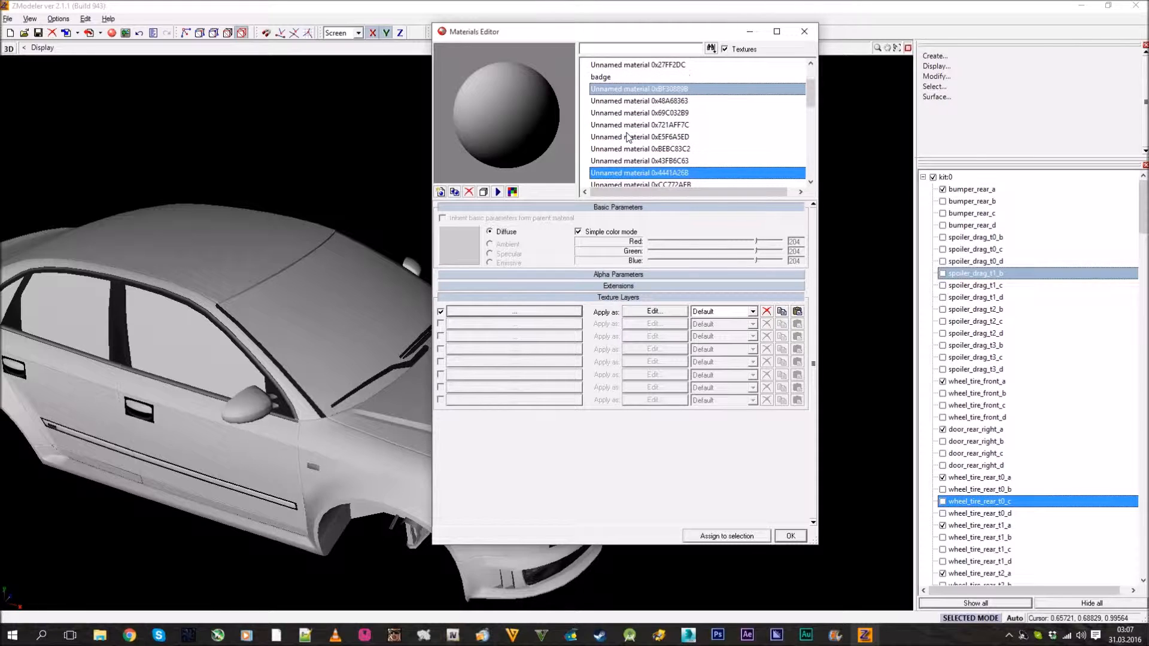
double_click(679, 159)
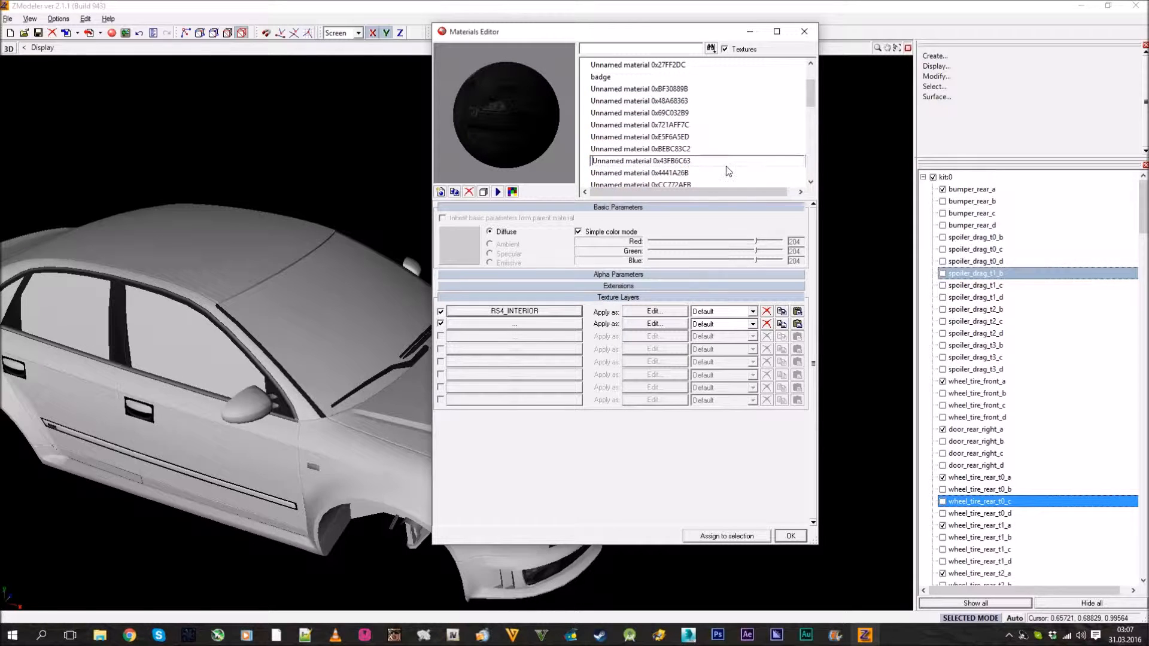
left_click_drag(692, 161, 561, 172)
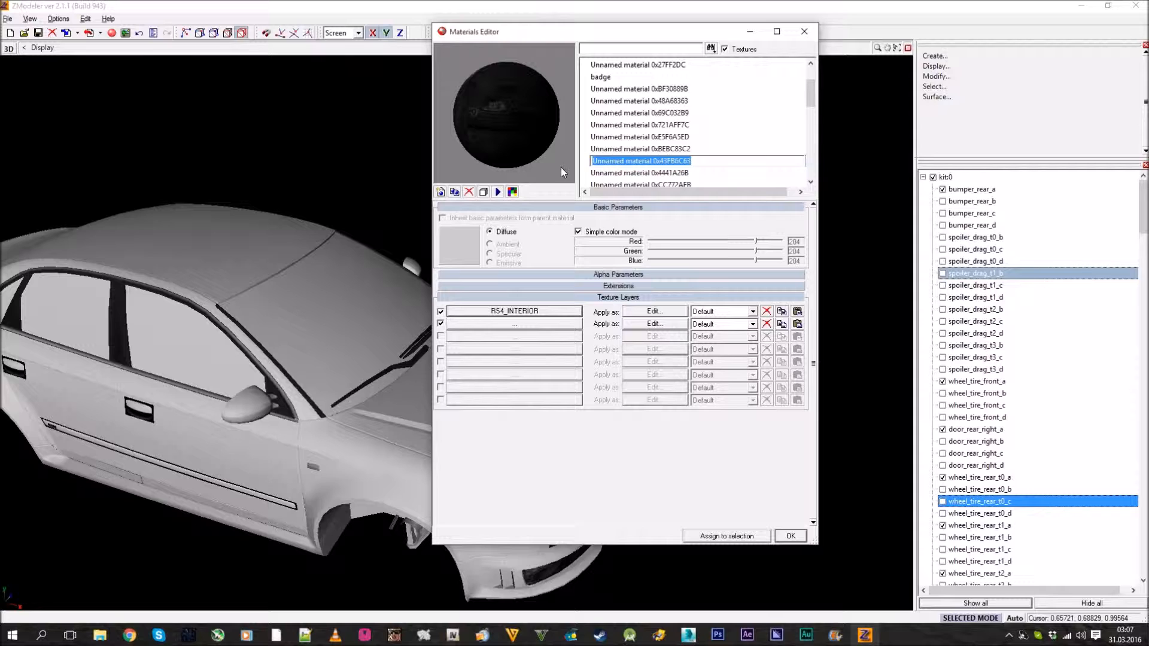
key("BackSpace")
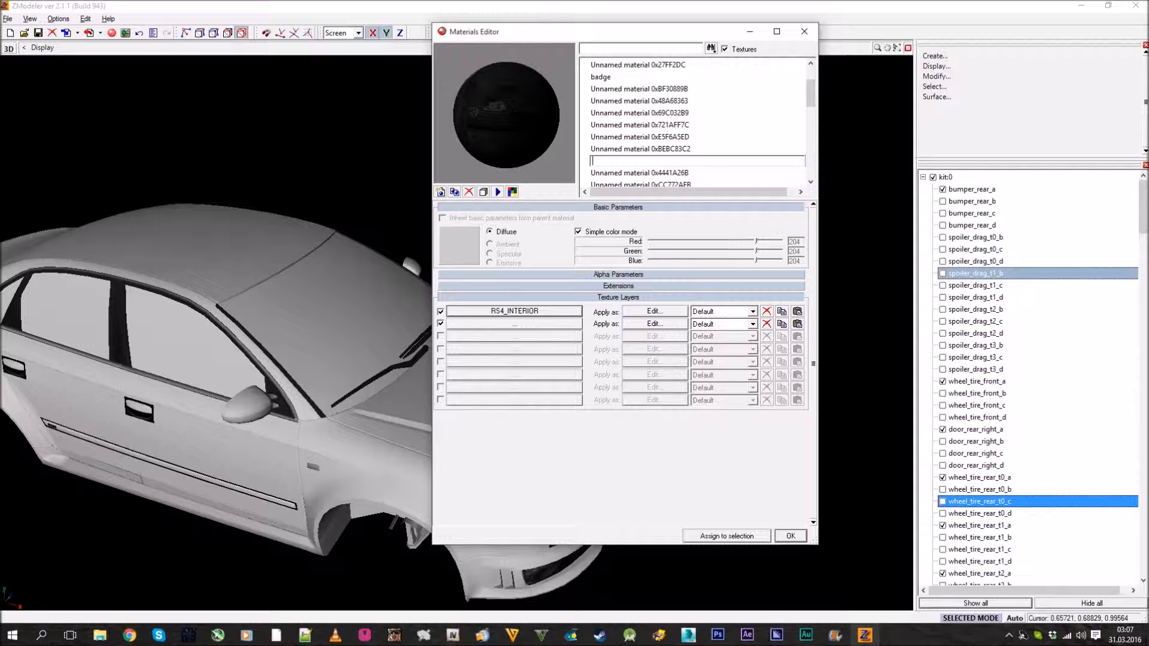
type("interior")
key("Return")
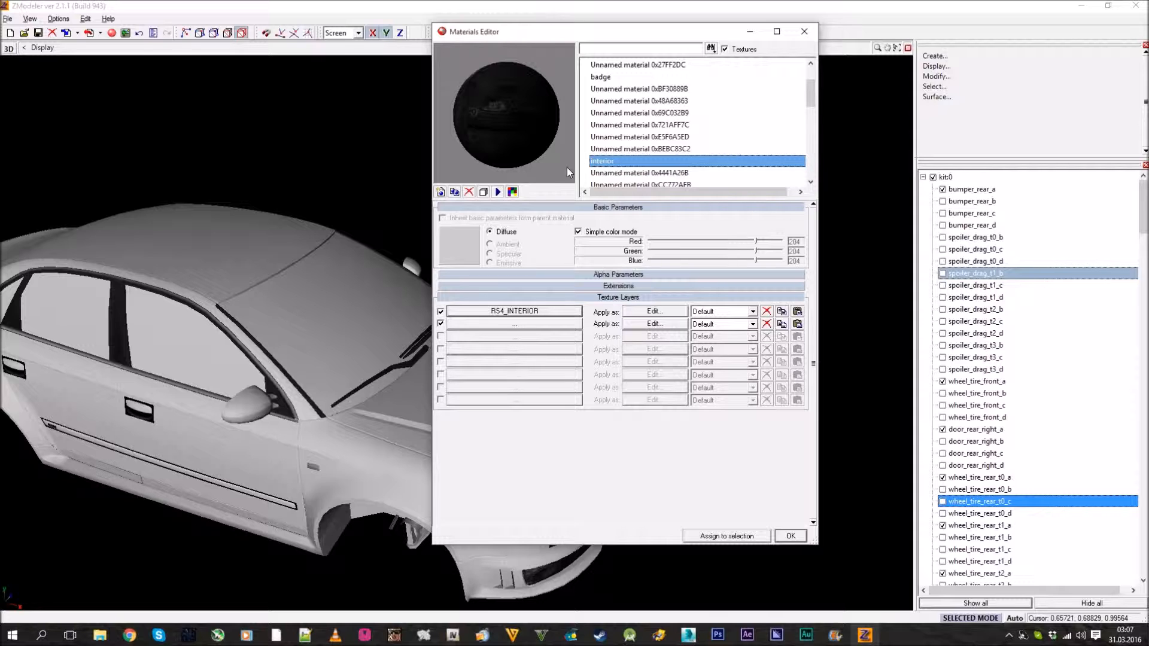
- Find material 0x6BE70EEC with the RS4_WHEEL texture and rename it rim
left_click(628, 175)
key("Down")
key("Down")
key("Down")
scroll(631, 177, "down", 3)
scroll(631, 177, "up", 2)
key("Down")
key("Down")
key("Down")
key("Up")
left_click(702, 159)
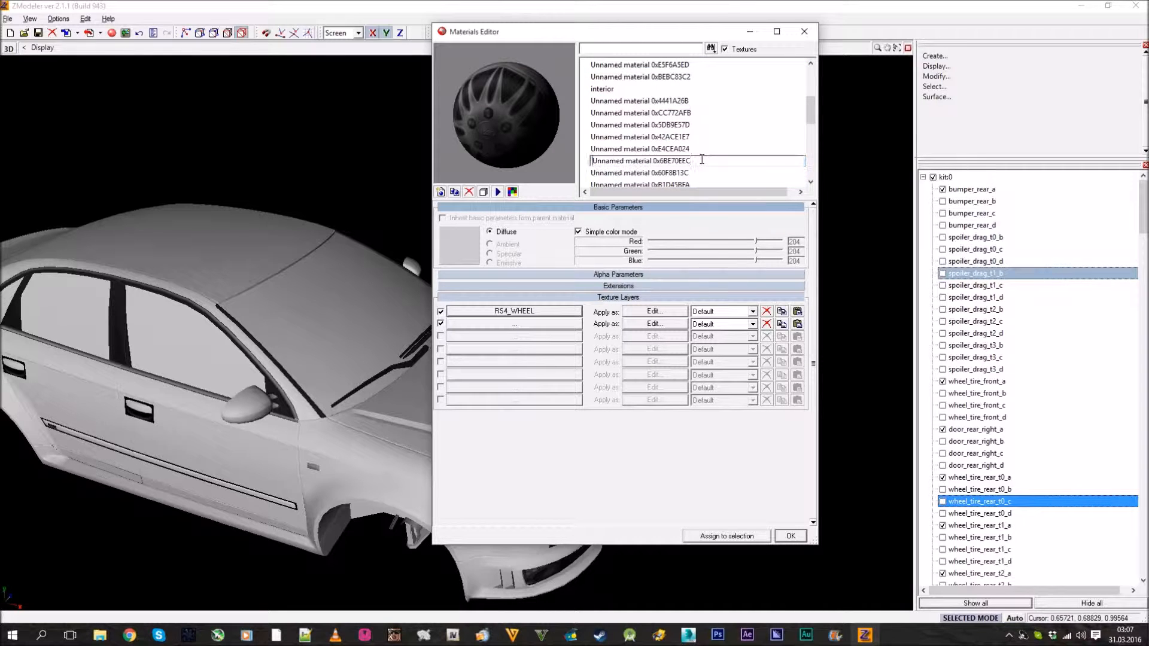
left_click_drag(670, 160, 575, 159)
type("rim")
key("Return")
- Set the diffuse colour of material 0xCC7AEEF9 to yellow and check which parts of the car use it
left_click(641, 172)
scroll(645, 154, "up", 4)
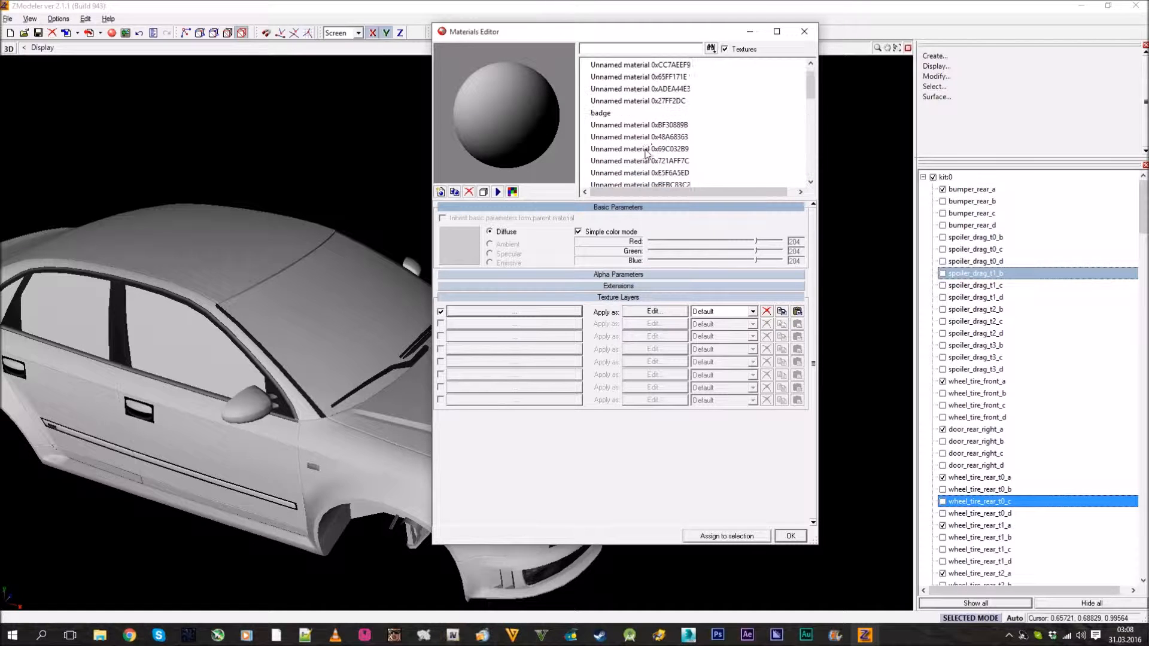
left_click(657, 81)
middle_click_drag(359, 233, 427, 266)
left_click(456, 253)
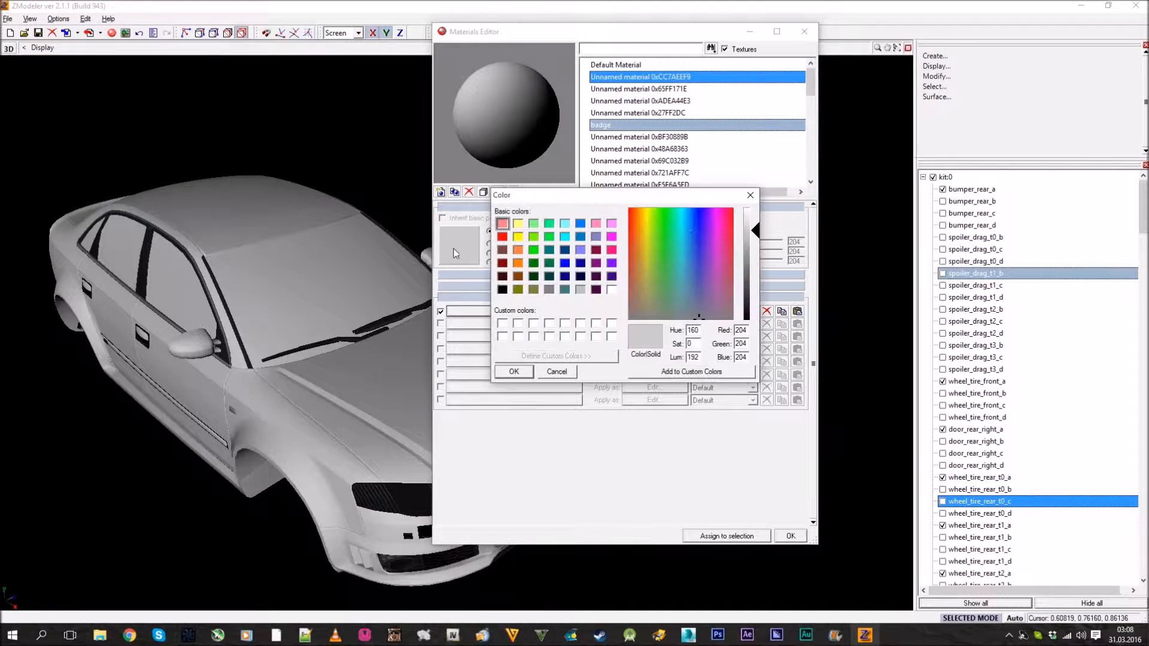
left_click(518, 237)
left_click(523, 372)
scroll(299, 386, "up", 5)
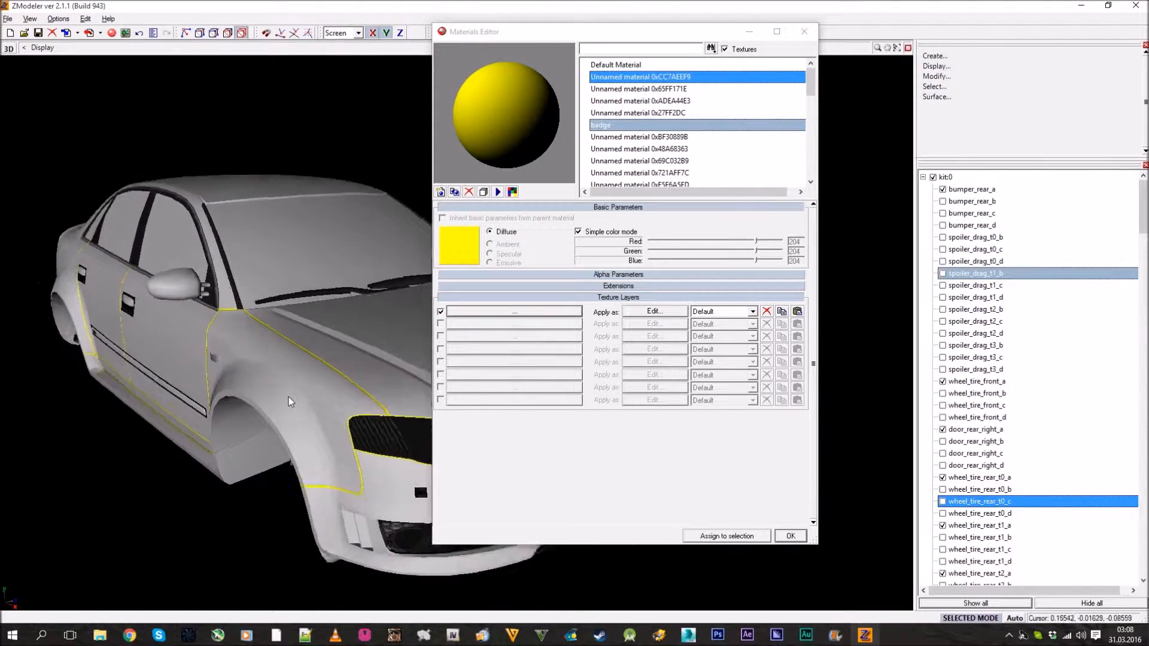
middle_click_drag(260, 383, 213, 368)
- Rename material 0xCC7AEEF9 as doorlines
left_click(665, 78)
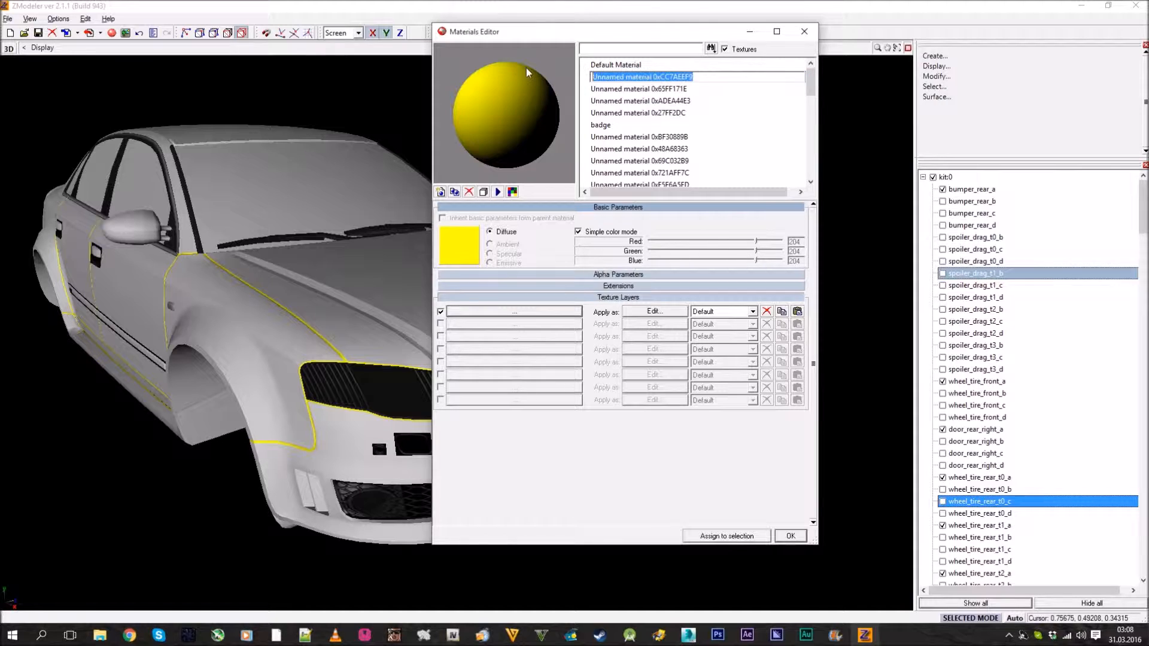
type("doo")
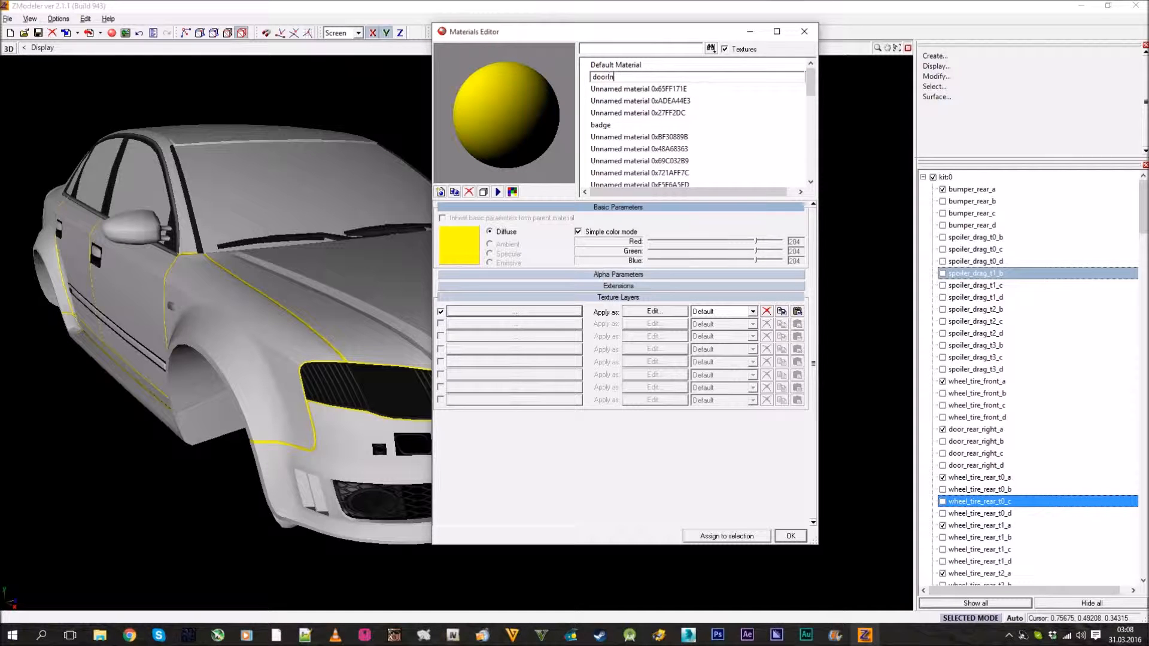
type("rlines")
key("Return")
- Set the diffuse colour of material 0x65FF171E to yellow (255, 255, 0)
left_click(636, 90)
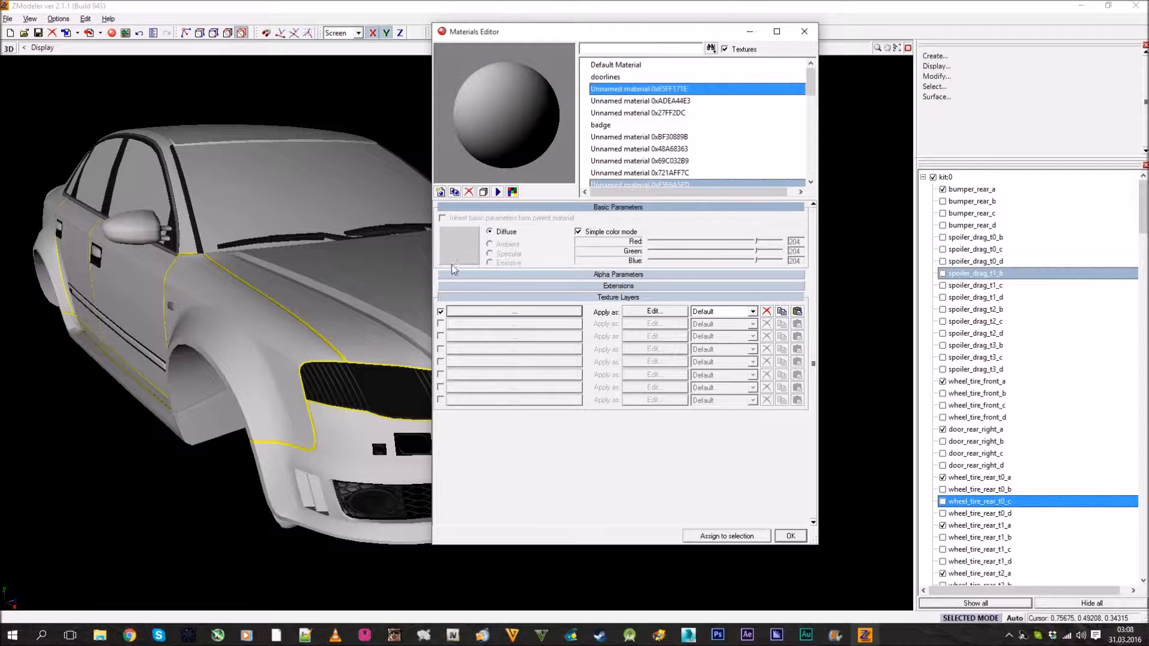
left_click(478, 249)
left_click(518, 237)
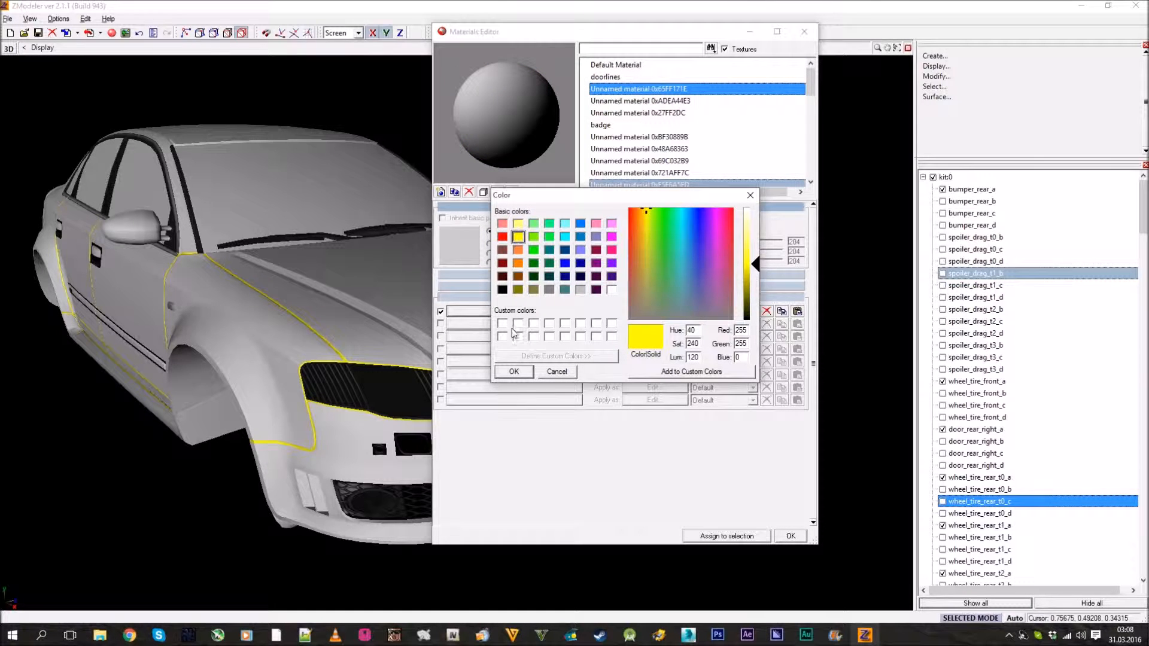
left_click(514, 371)
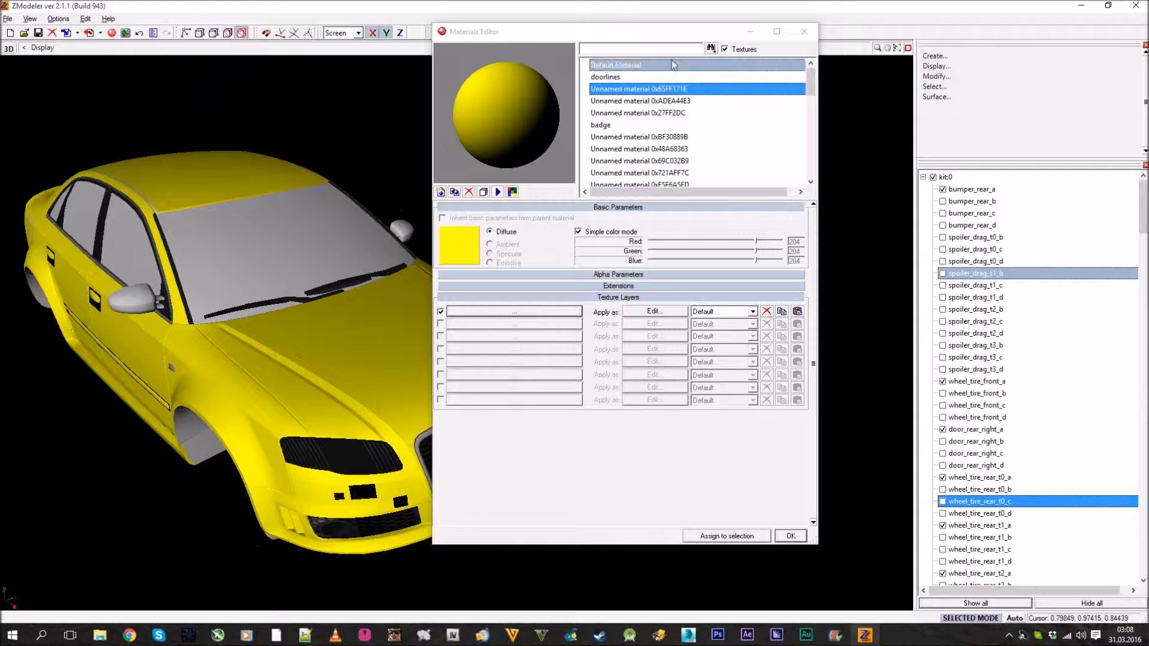
- Rename the yellow material 0x65FF171E as body
double_click(686, 90)
left_click_drag(718, 91, 626, 84)
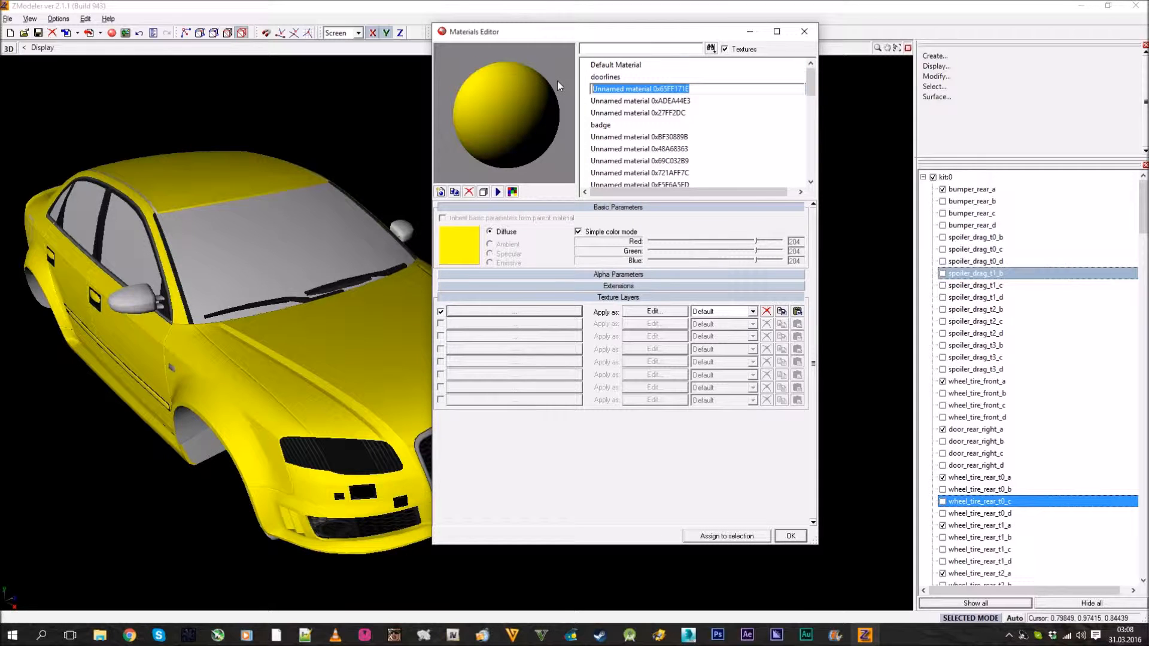
type("dody")
key("Return")
- Rename material 0xADEA44E3, which uses the RS4_MISC texture, as misc
left_click(603, 104)
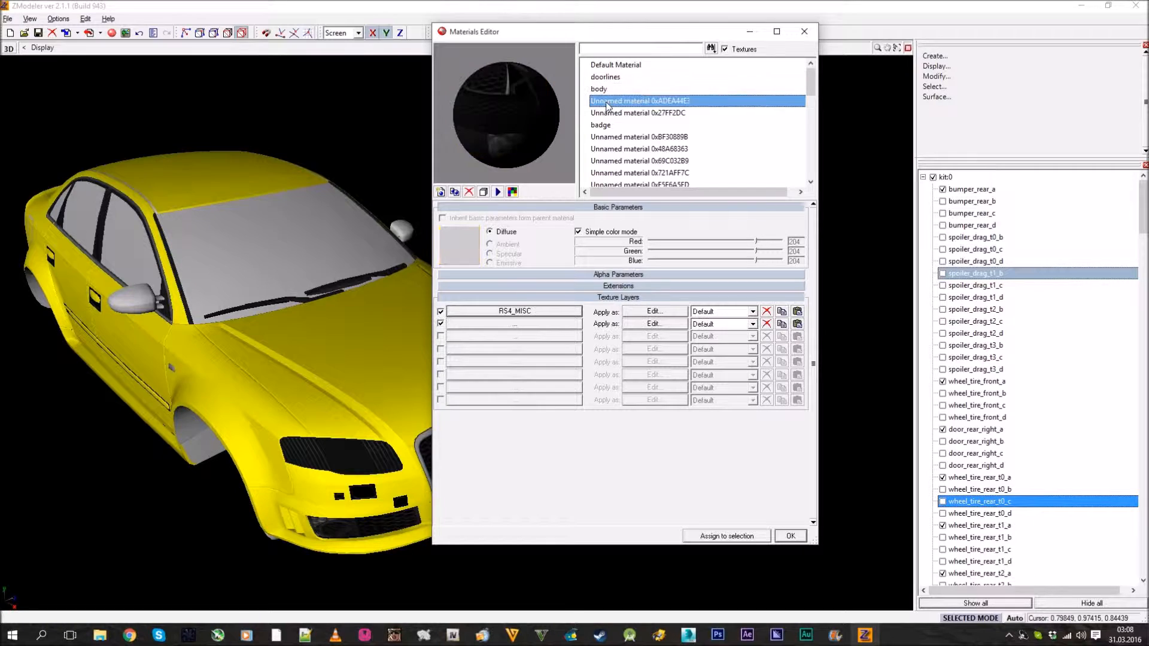
left_click(702, 105)
left_click_drag(702, 105, 556, 91)
type("misc")
key("Return")
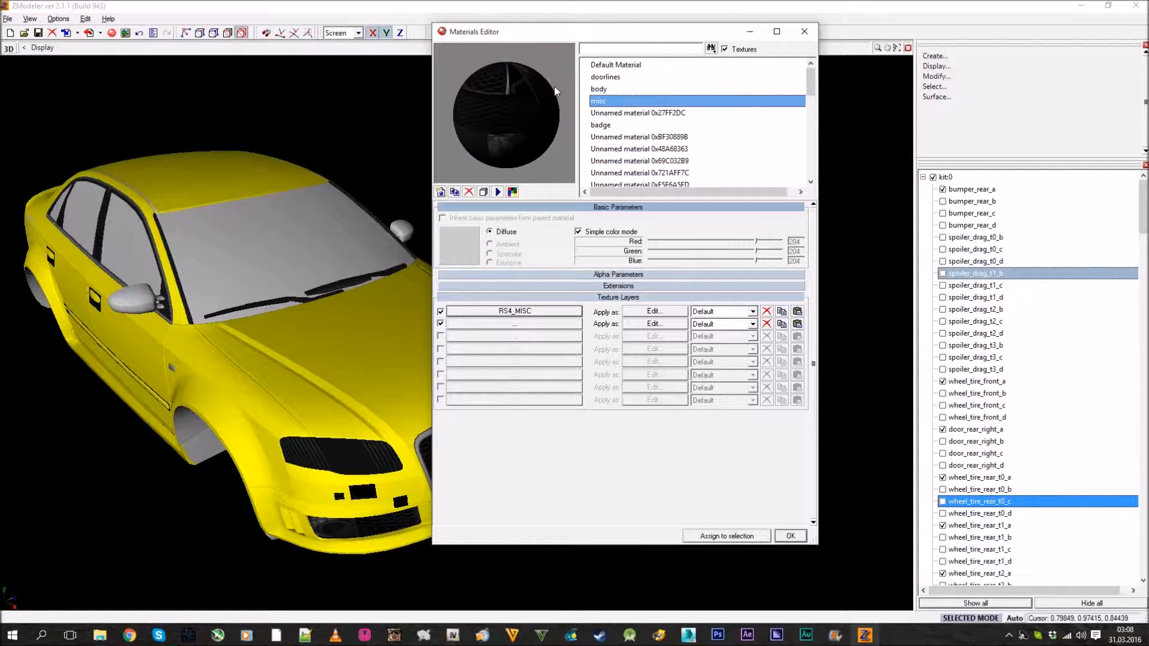
- Set the diffuse colour of material 0x27FF2DC to bright green (128, 255, 0) and find where it appears on the car
left_click(620, 114)
middle_click_drag(353, 311, 258, 334)
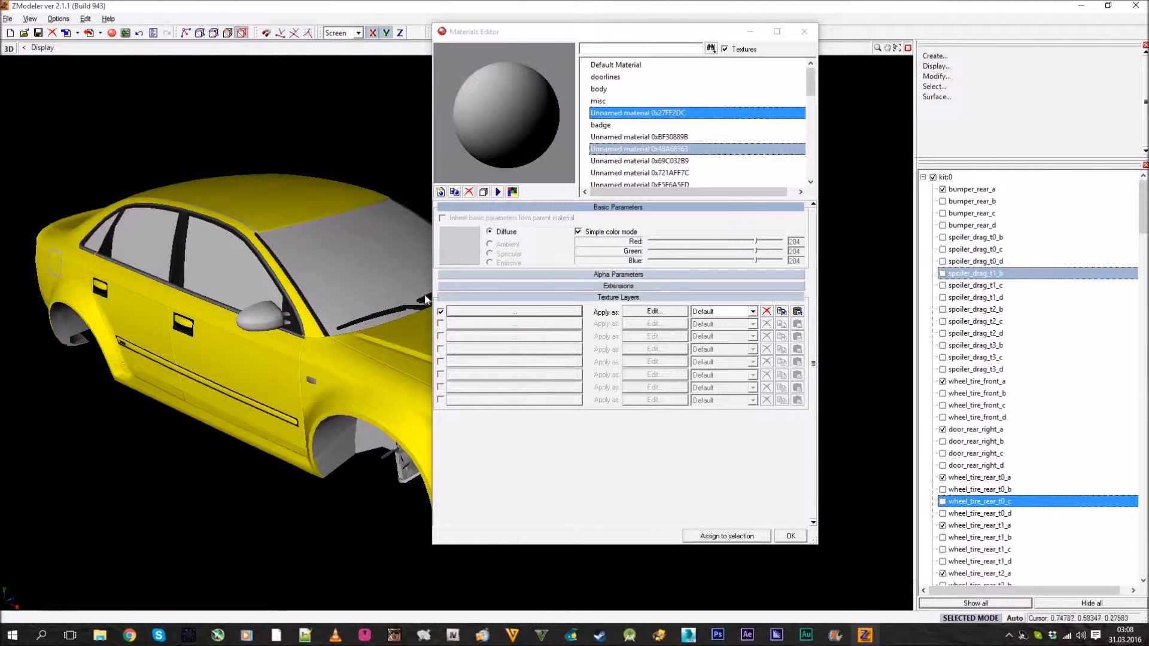
left_click(449, 263)
left_click(533, 237)
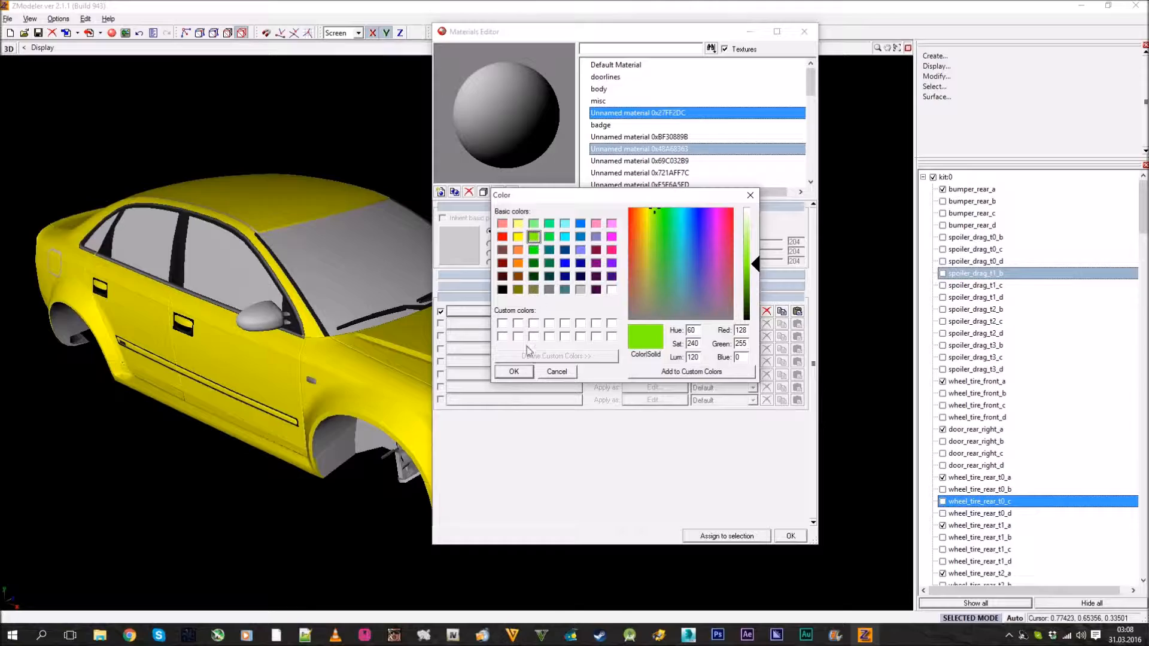
left_click(514, 372)
middle_click_drag(268, 379, 195, 361)
- Set the diffuse colour of material 0x27FF2DC, used on the window surrounds and wheel arches, to black
left_click(445, 252)
left_click(502, 288)
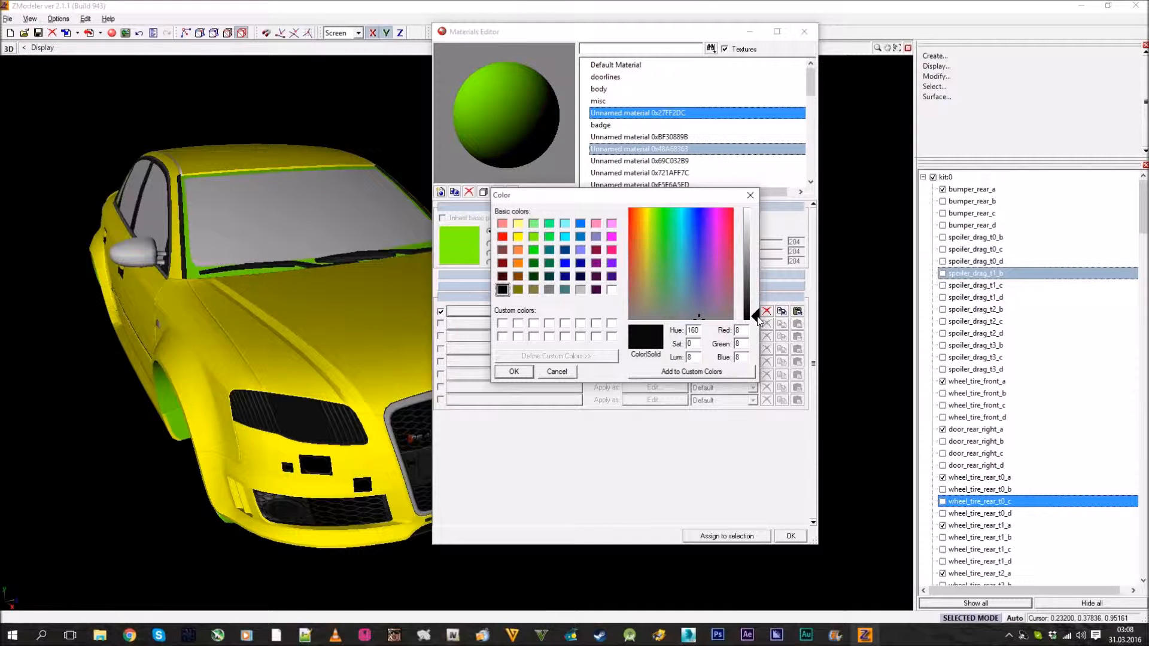
left_click_drag(761, 316, 762, 321)
left_click(514, 372)
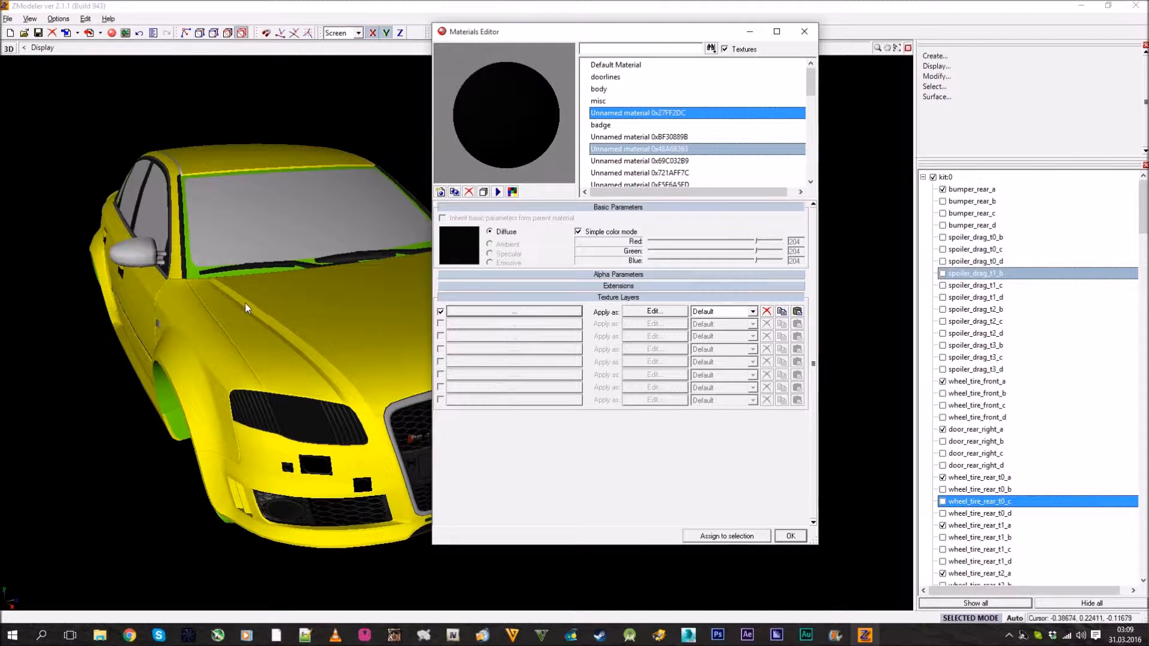
middle_click_drag(246, 236, 272, 251)
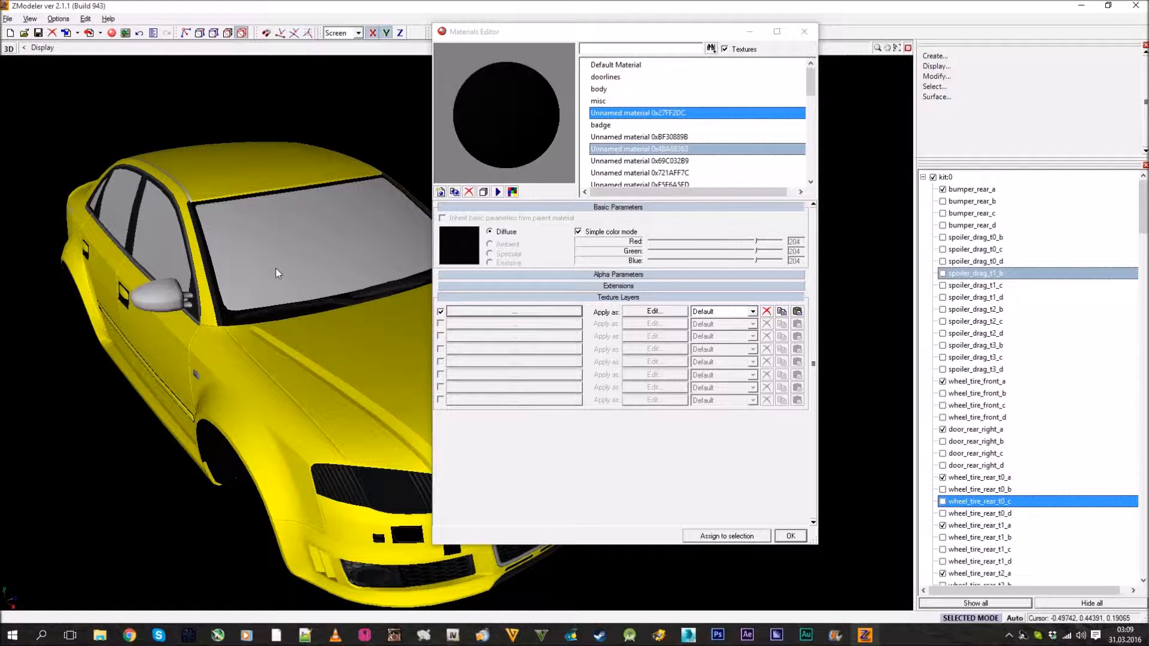
middle_click_drag(153, 392, 258, 373)
- Set the diffuse colour of material 0xBF30889B to cyan (0, 255, 255) and rename the material as chrome
left_click(628, 126)
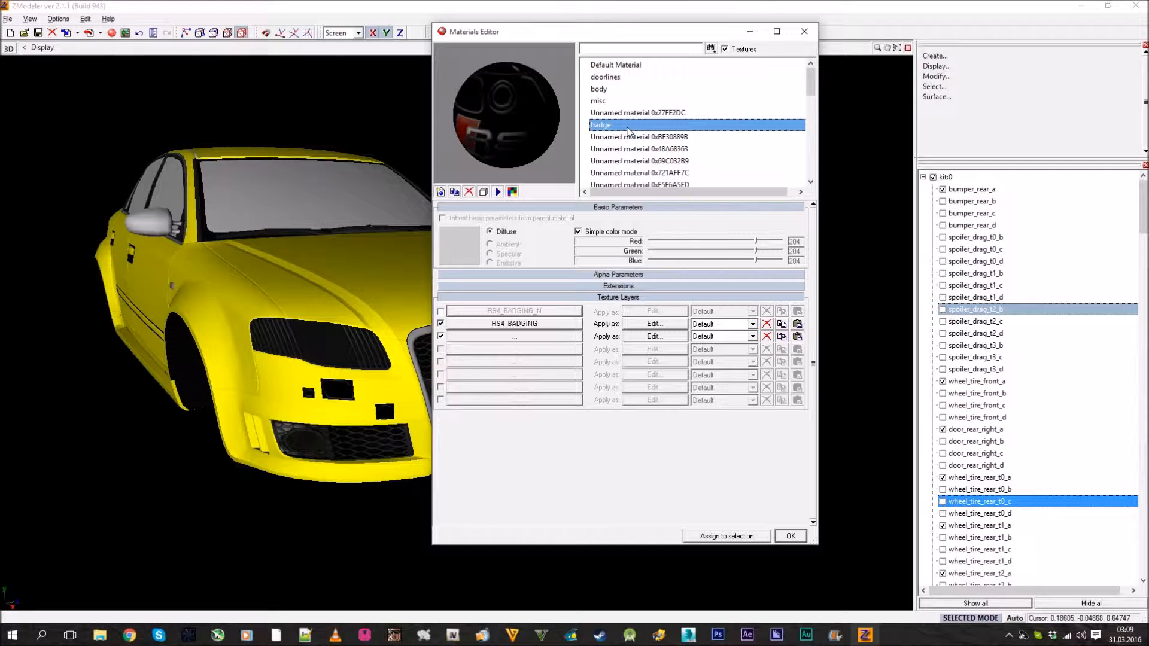
left_click(628, 136)
left_click(454, 251)
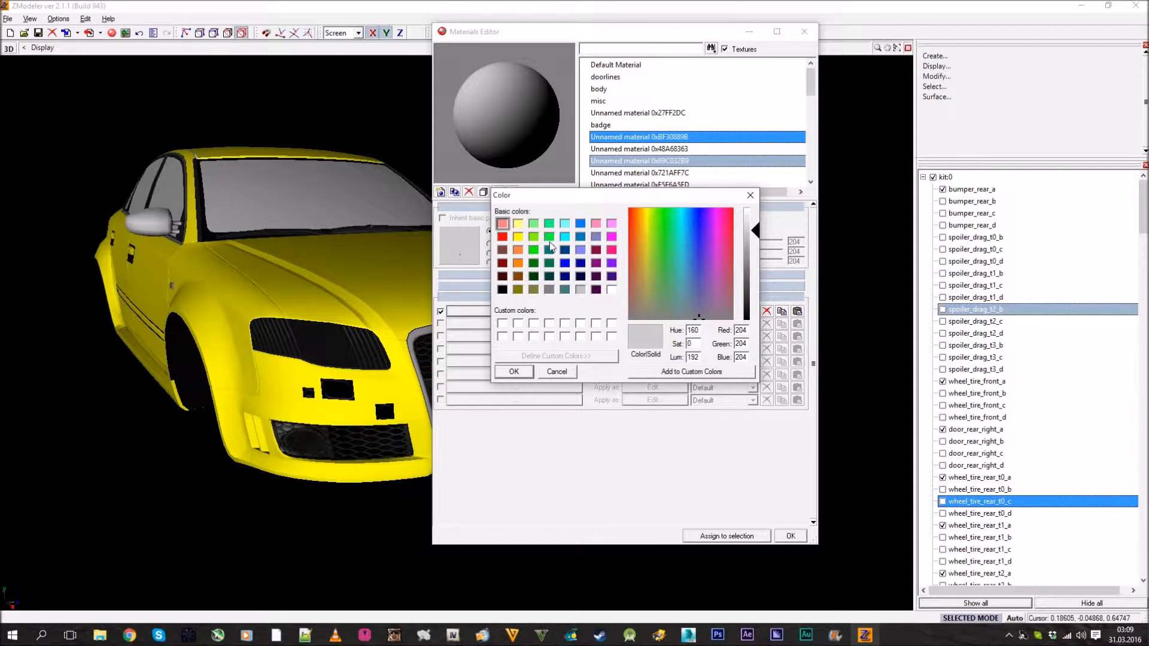
left_click(519, 374)
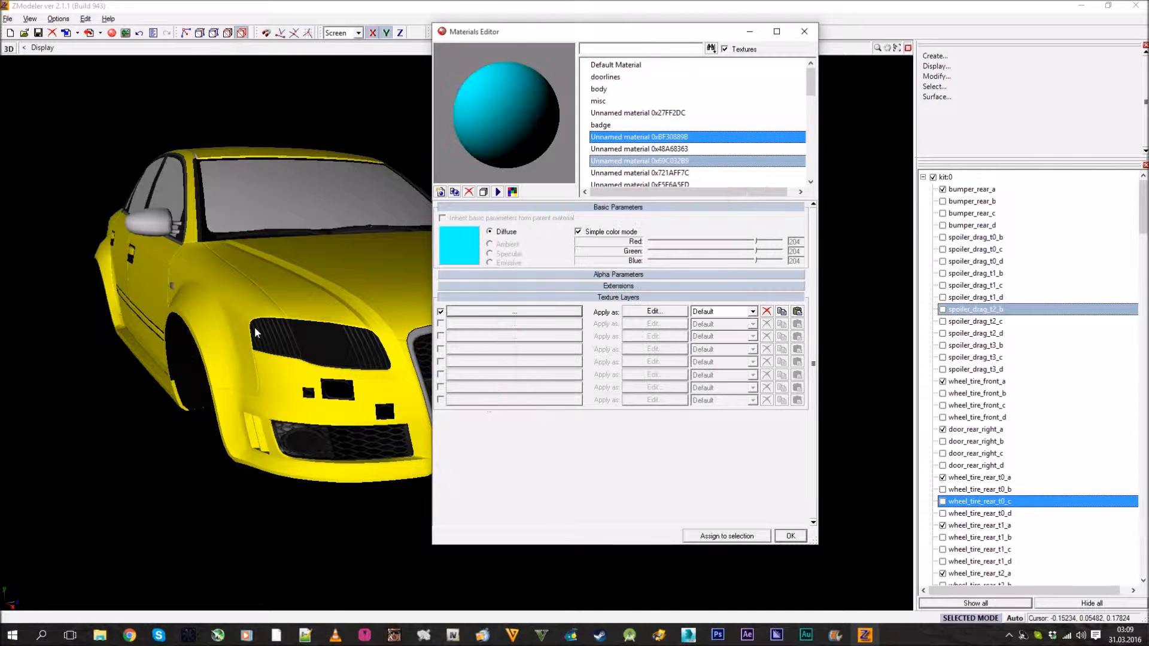
middle_click_drag(217, 348, 290, 404)
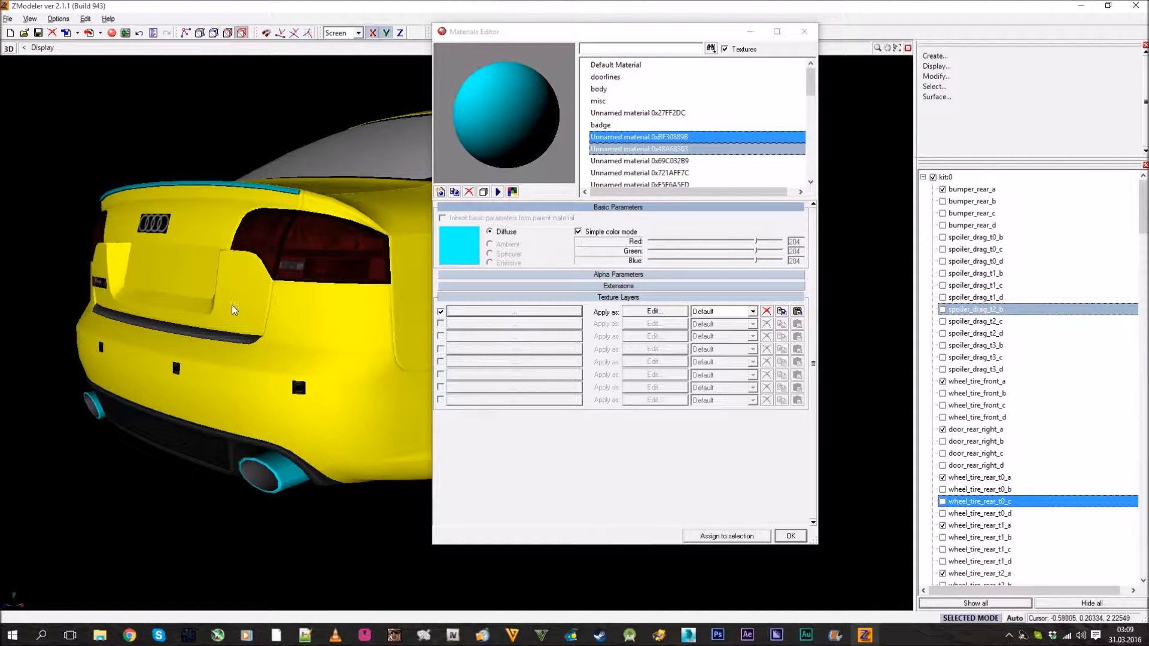
middle_click_drag(231, 302, 278, 291)
scroll(250, 267, "down", 3)
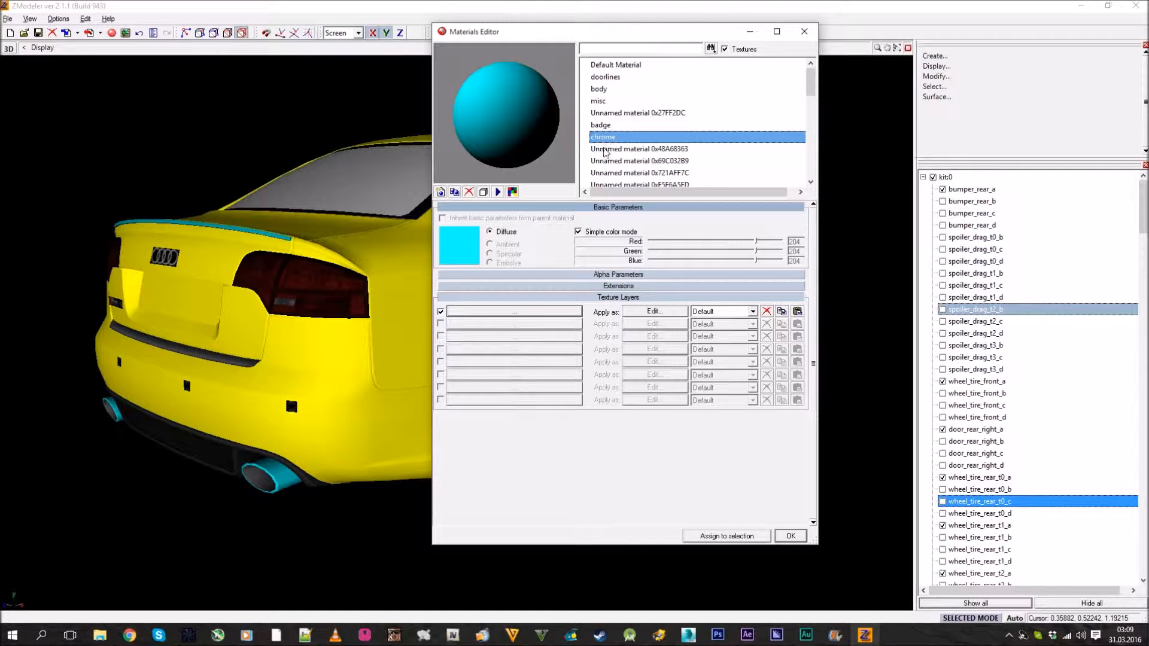
- Colour material 0x48A68363 orange to look for it on the car, and delete it from the materials list
left_click(455, 251)
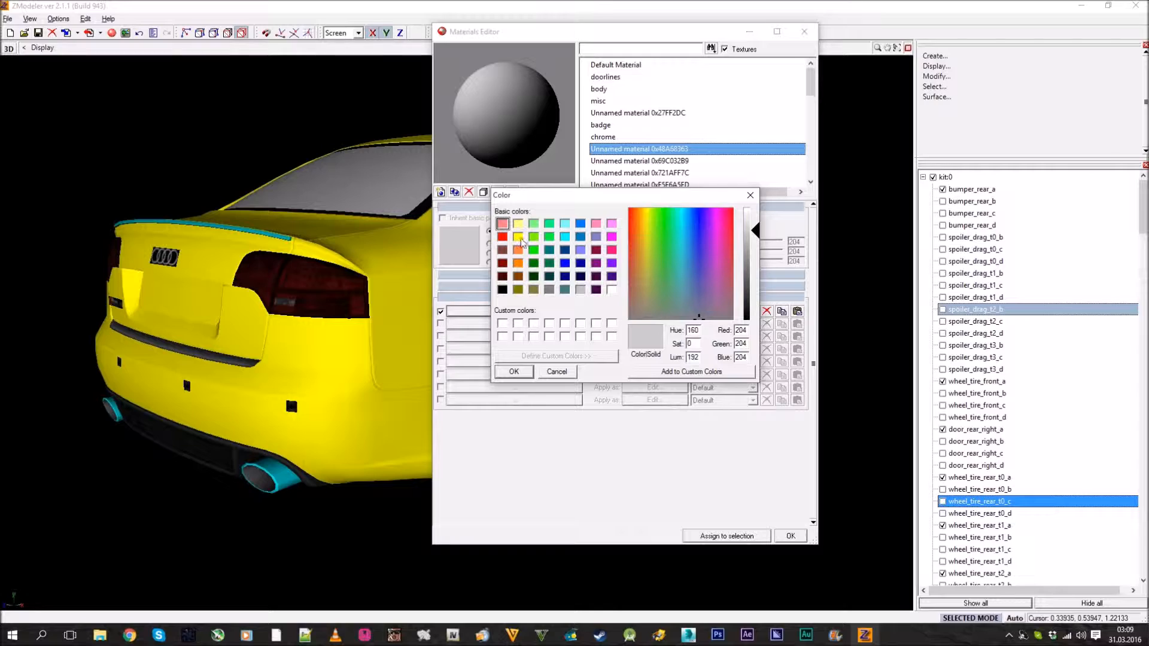
left_click(514, 376)
middle_click_drag(209, 293, 413, 286)
left_click_drag(613, 34, 831, 42)
middle_click_drag(383, 335, 277, 420)
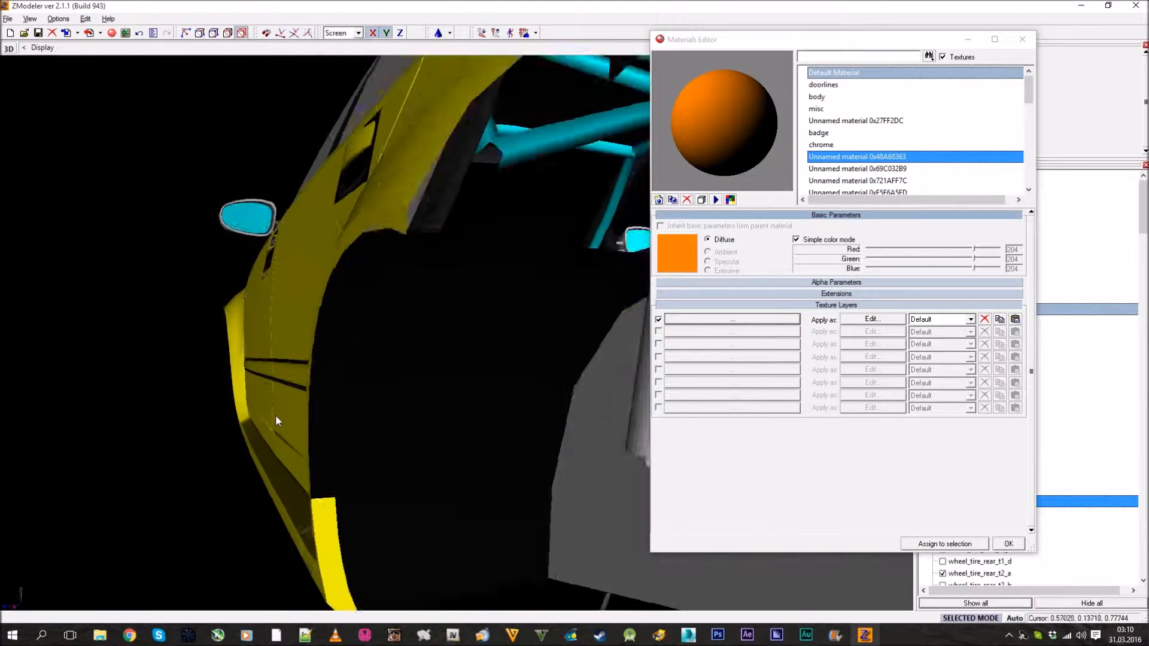
scroll(273, 418, "up", 2)
scroll(273, 418, "down", 4)
left_click(849, 169)
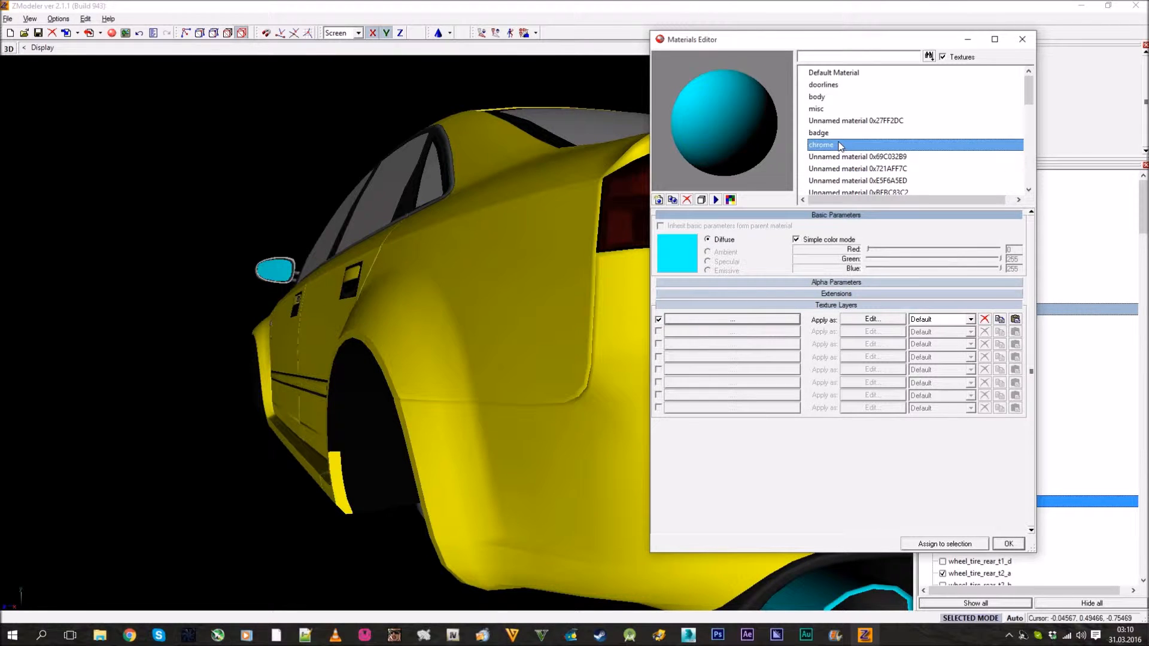
- Change the diffuse colour of material 0x69C032B9 and inspect the car from several angles for parts that use it
left_click(690, 258)
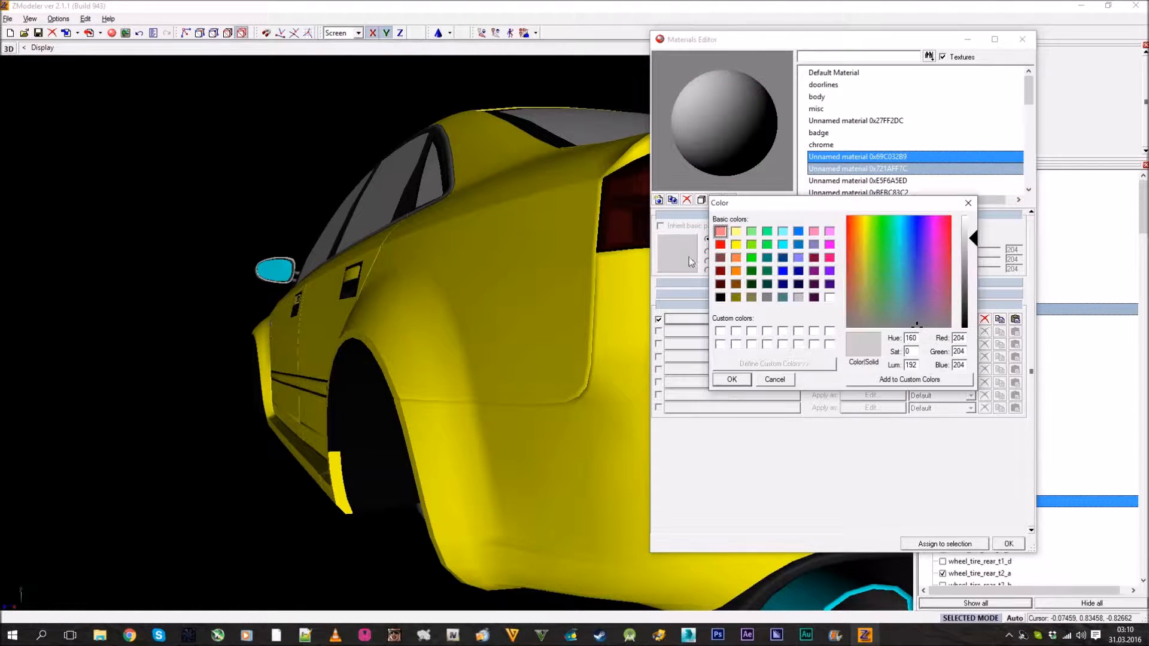
left_click(727, 383)
middle_click_drag(400, 345, 319, 297)
scroll(332, 367, "up", 4)
scroll(332, 366, "up", 3)
scroll(295, 308, "down", 6)
scroll(390, 236, "up", 6)
scroll(393, 233, "down", 4)
scroll(386, 281, "down", 2)
scroll(364, 258, "up", 5)
scroll(364, 257, "down", 5)
scroll(319, 297, "down", 2)
- Set the diffuse colour of material 0x721AFF7C to dark green and check the car's rear and side for it
left_click(861, 168)
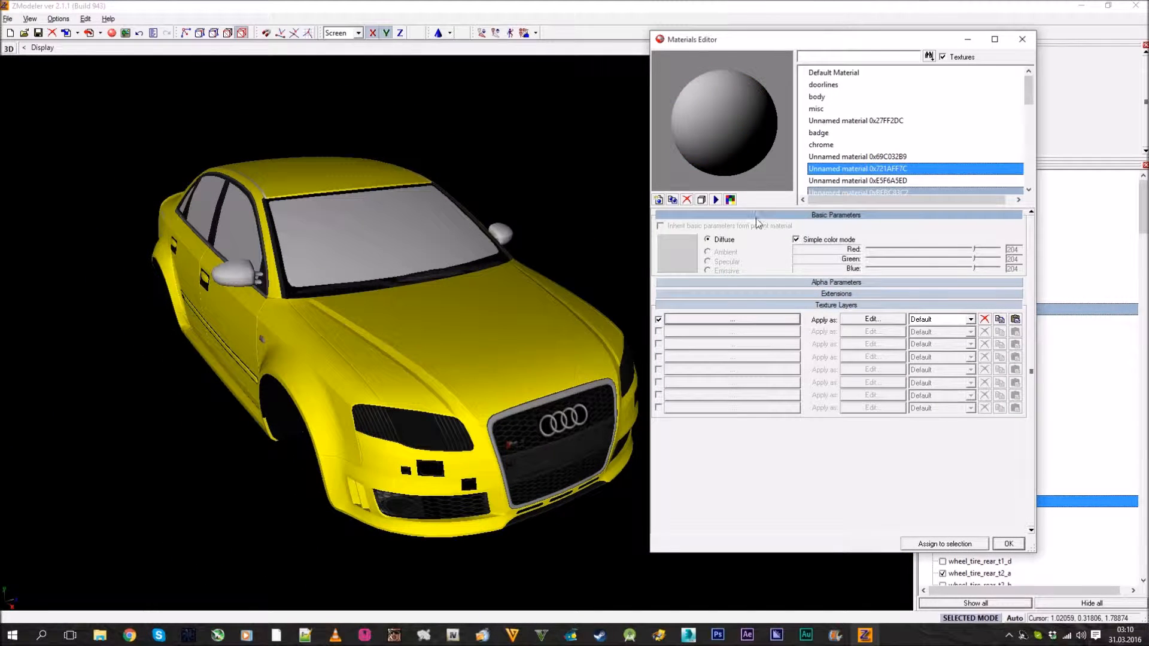
left_click(682, 262)
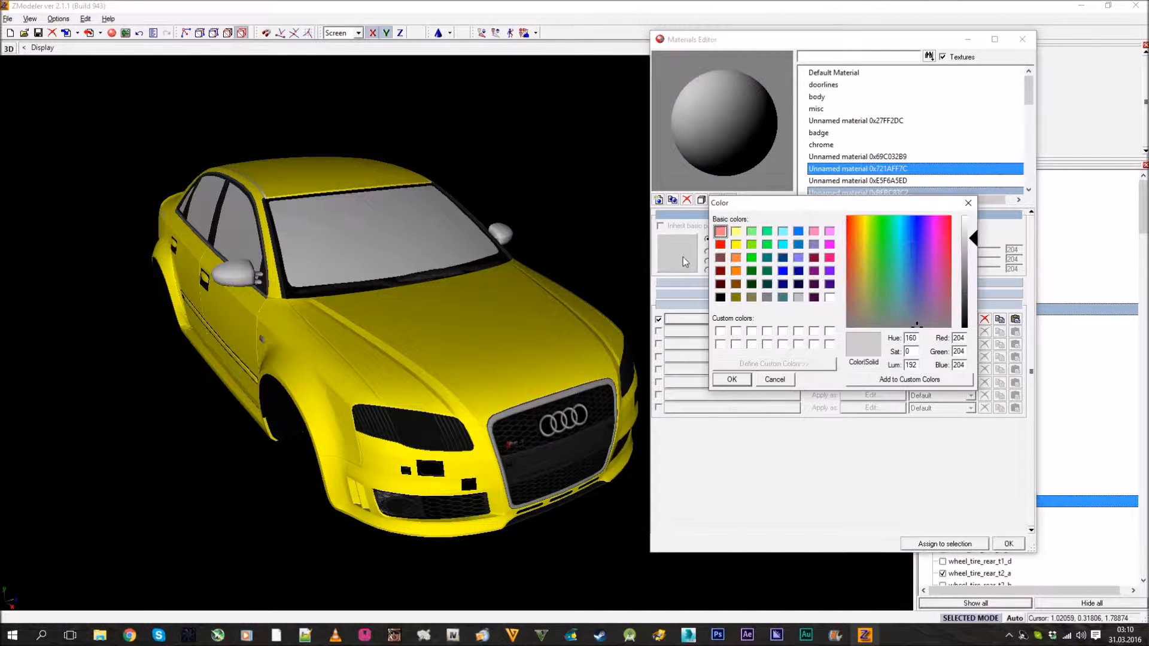
left_click(731, 380)
middle_click_drag(360, 322, 433, 315)
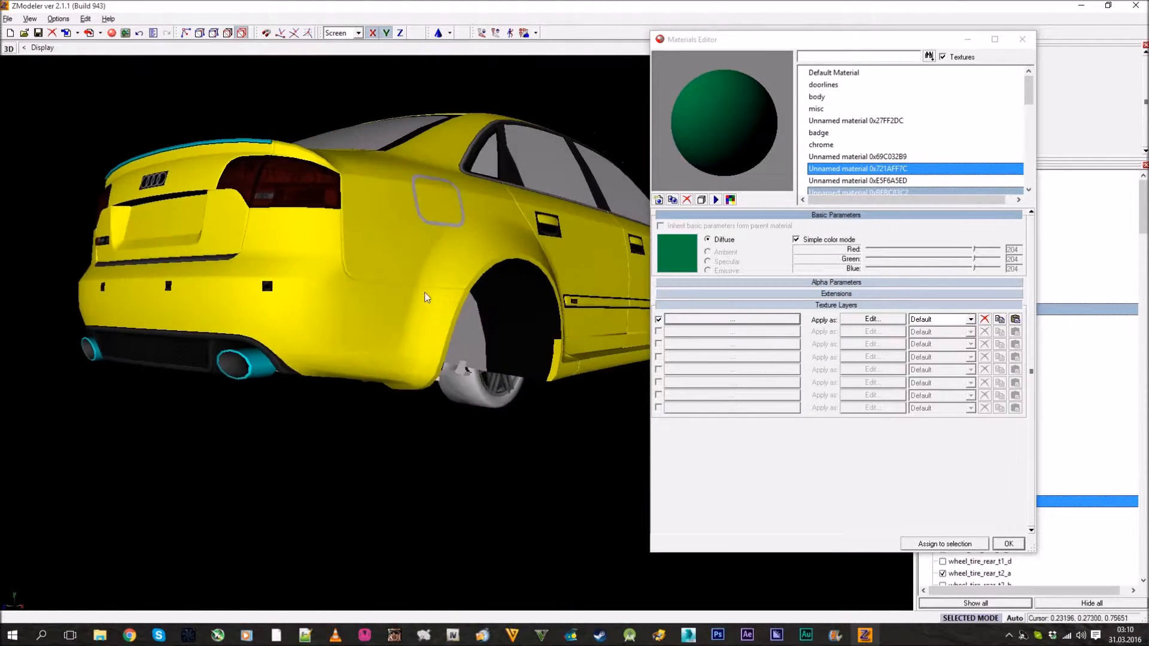
scroll(324, 173, "up", 5)
scroll(327, 195, "down", 4)
middle_click_drag(328, 200, 318, 202)
- Set the diffuse colour of material 0xE5F6A5ED to purple (128, 0, 255) and examine the car's underside for it
left_click(852, 183)
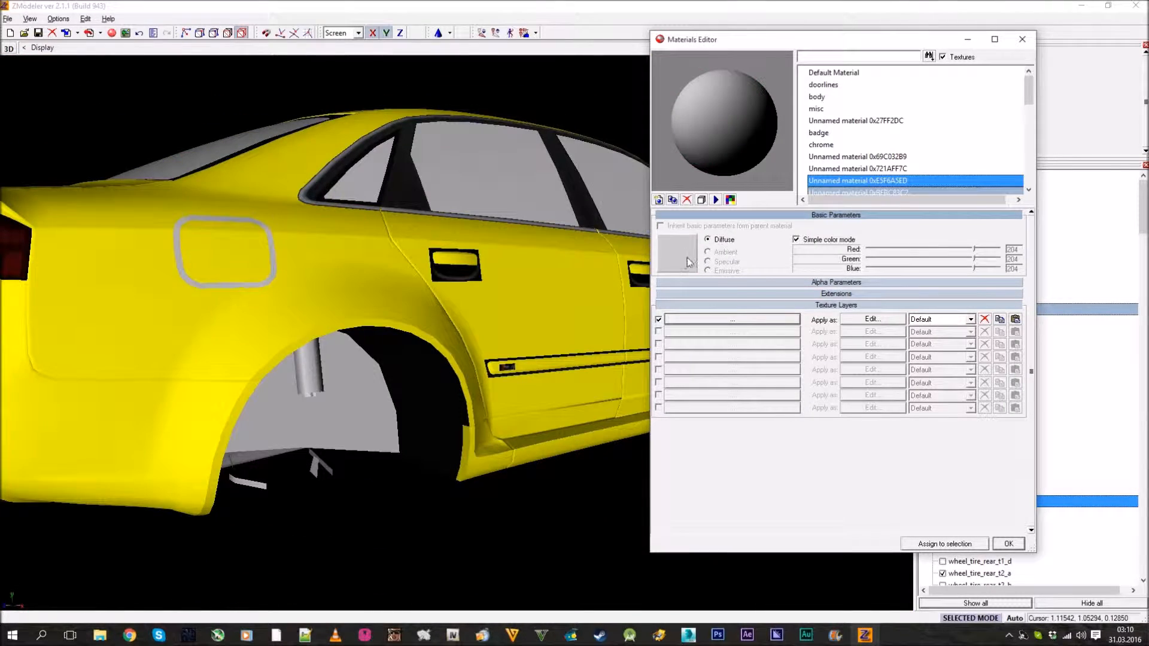
left_click(682, 261)
left_click(732, 379)
mouse_move(373, 326)
middle_mouse_down()
mouse_move(371, 299)
mouse_move(292, 297)
mouse_move(318, 315)
mouse_move(307, 317)
mouse_move(374, 312)
mouse_move(360, 312)
mouse_move(357, 350)
mouse_move(350, 322)
middle_mouse_up()
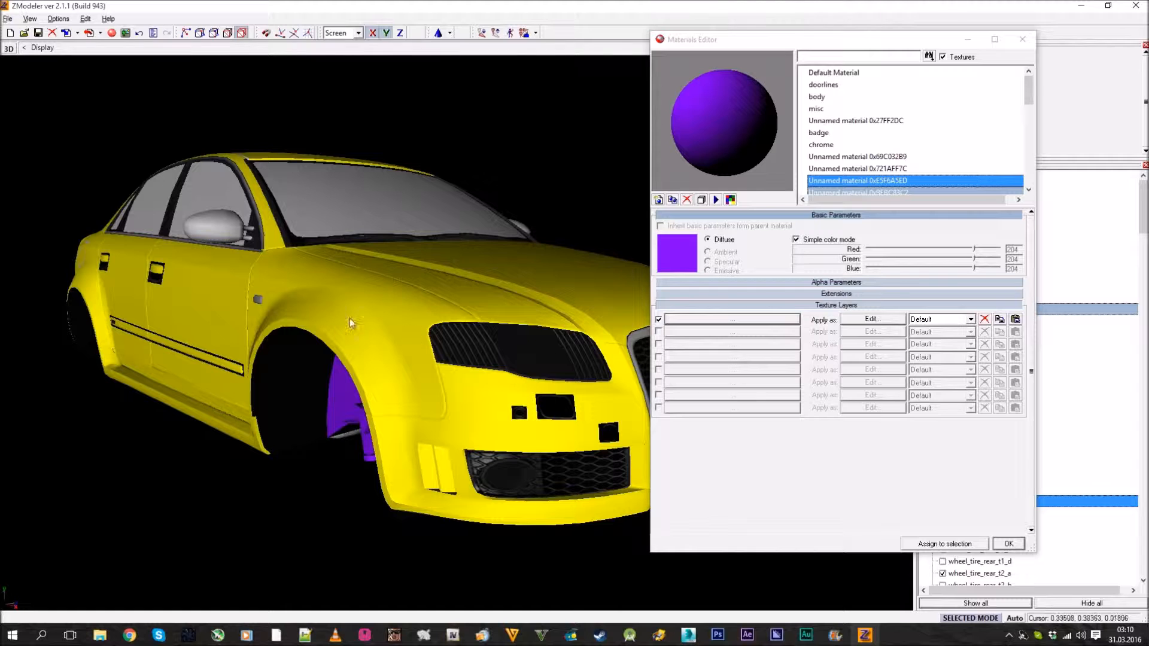
left_click(757, 318)
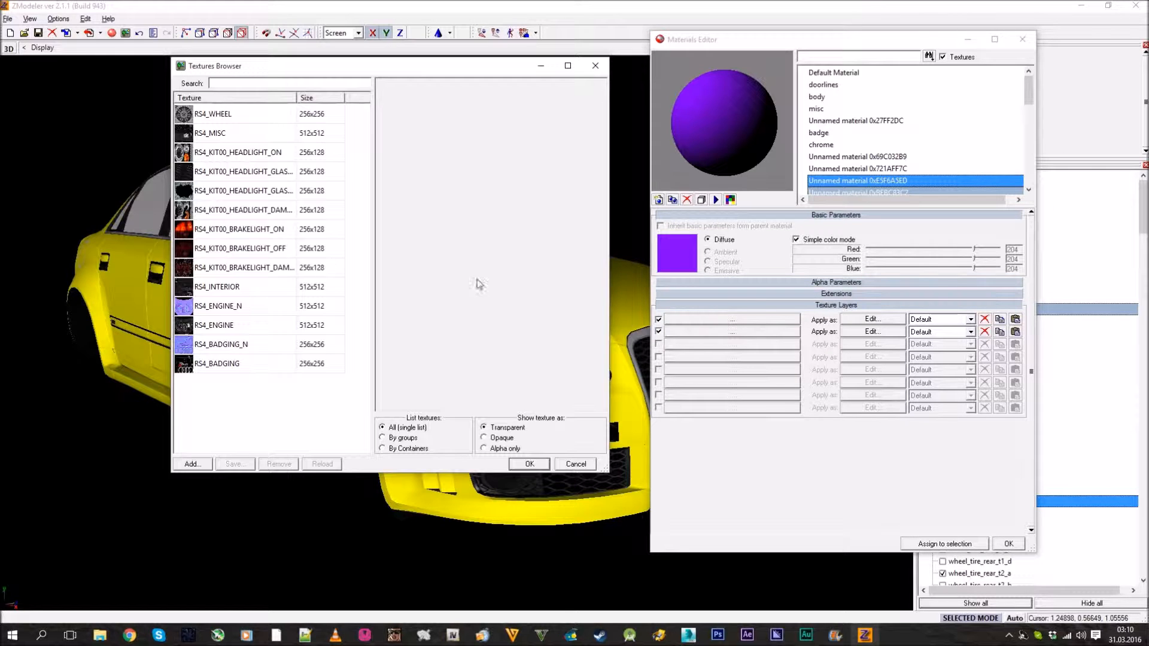
left_click(595, 464)
middle_click_drag(479, 420, 477, 419)
middle_click_drag(486, 302, 425, 274)
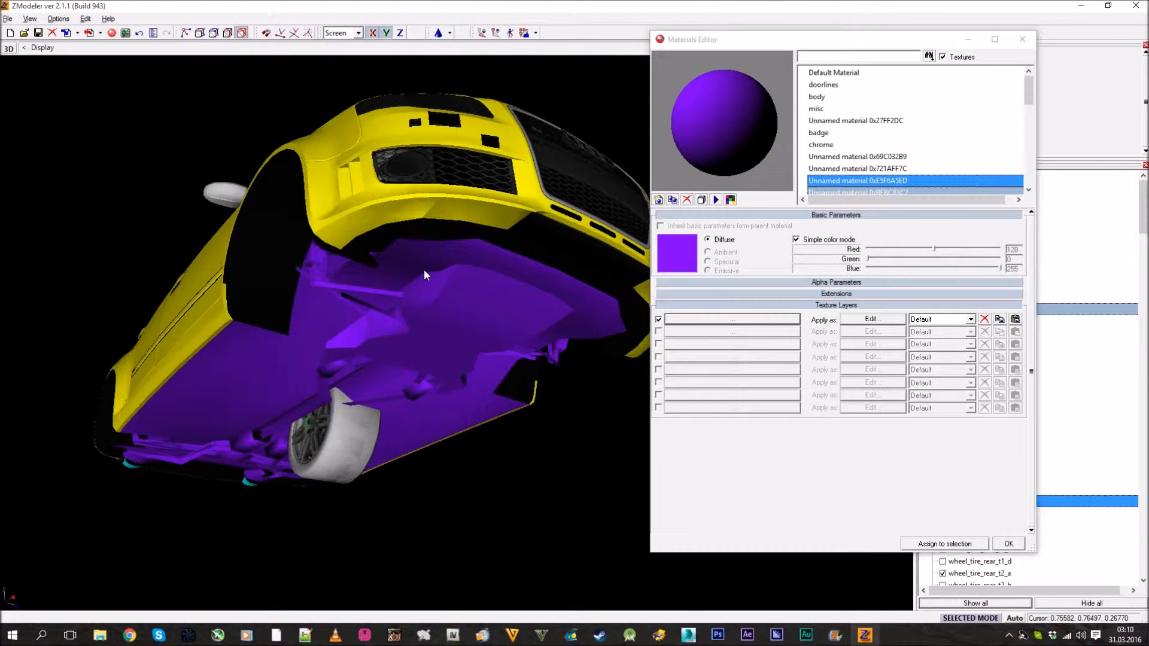
middle_click_drag(423, 271, 611, 298)
- Set the diffuse colour of material 0xE5F6A5ED to white and load RS4_UNDERBODY from the RS4 folder as its first texture layer
left_click(677, 253)
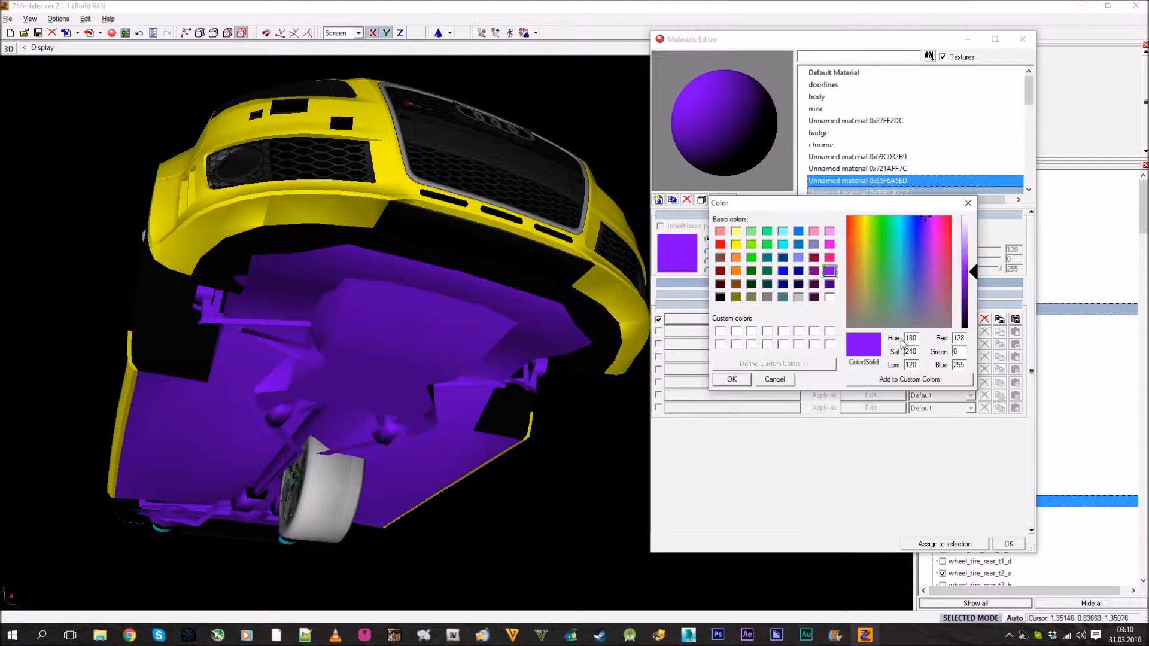
left_click(730, 379)
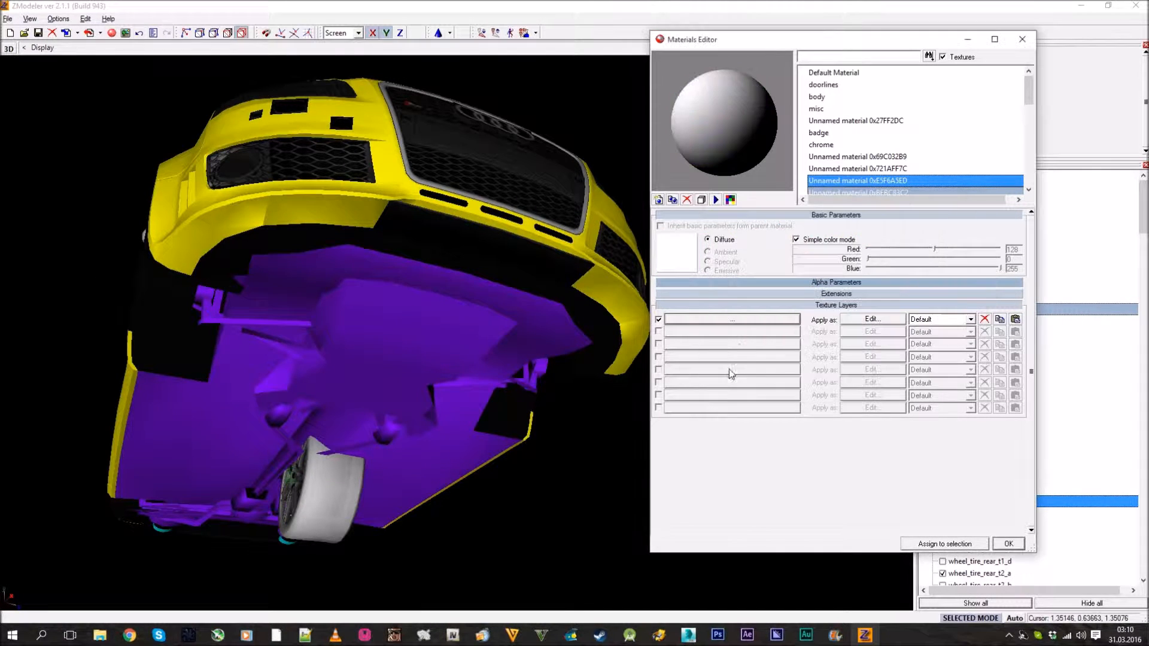
left_click(733, 319)
left_click(202, 466)
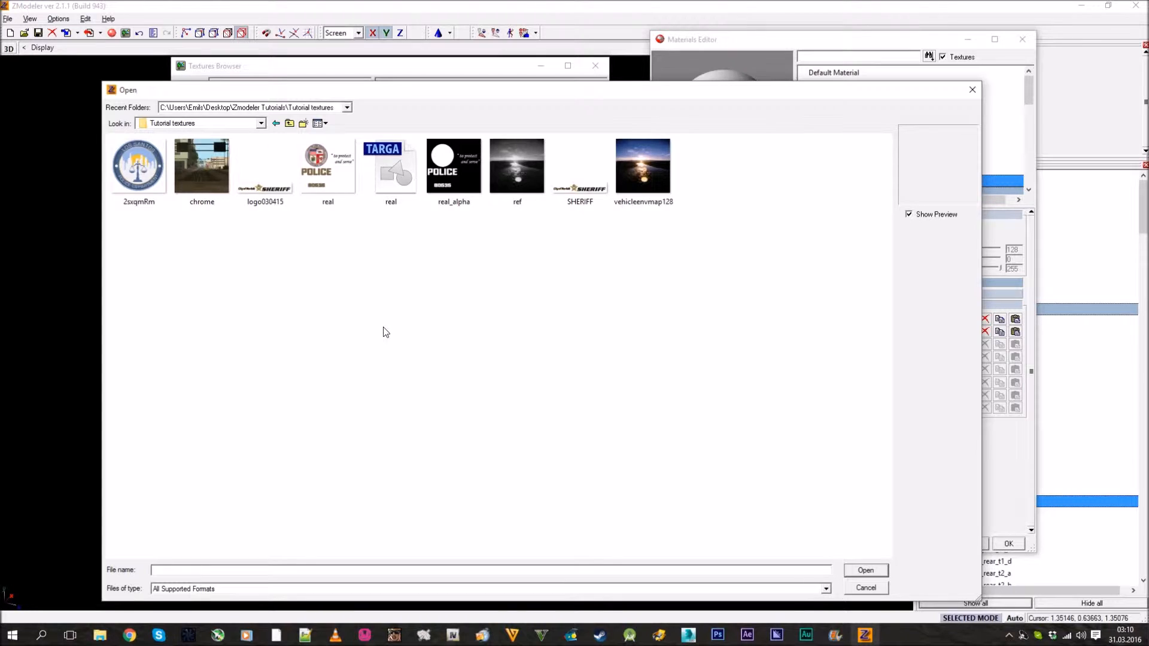
key("BackSpace")
double_click(127, 155)
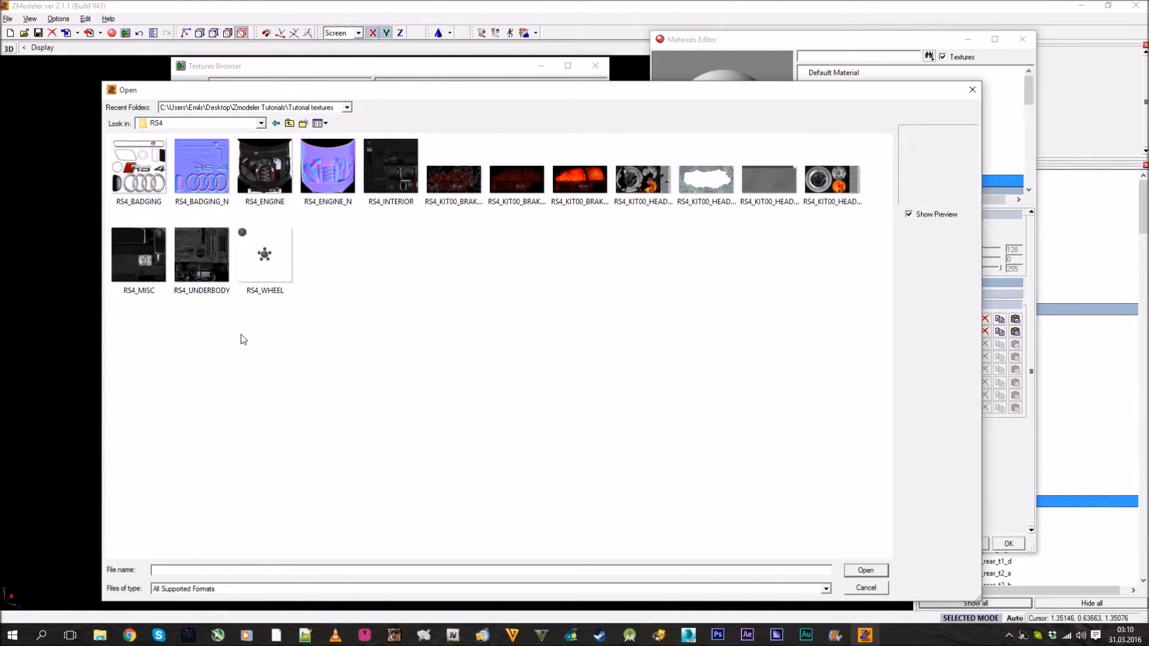
double_click(199, 261)
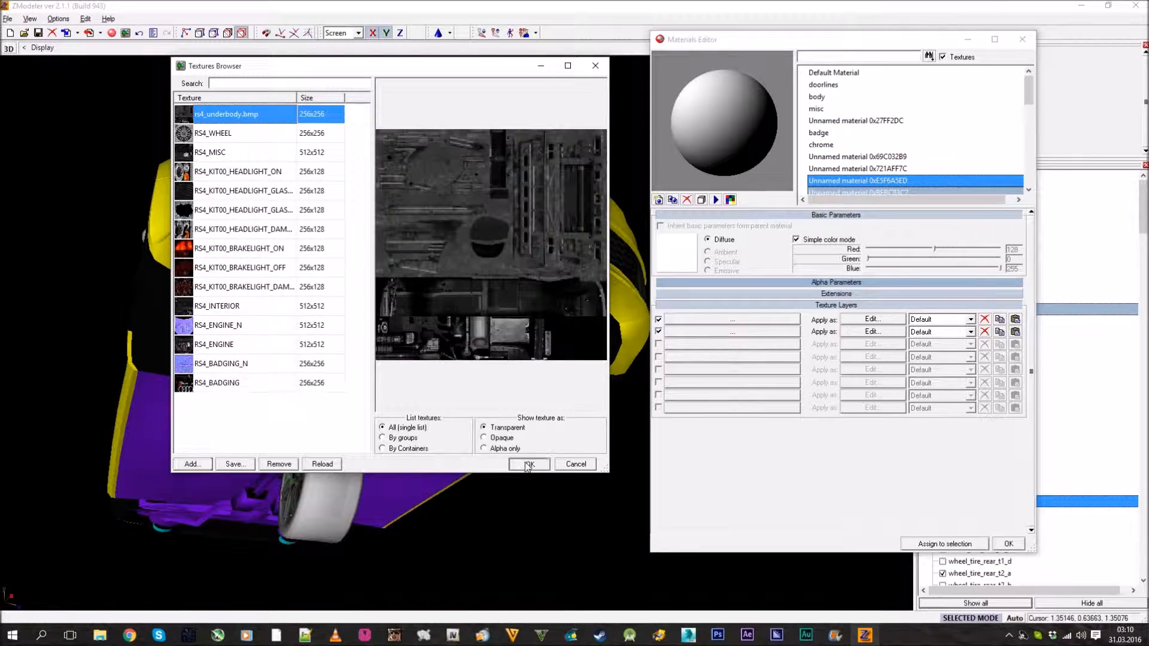
left_click(527, 466)
- Rename material 0xE5F6A5ED, which uses the underbody texture, as under
middle_click_drag(455, 431, 335, 407)
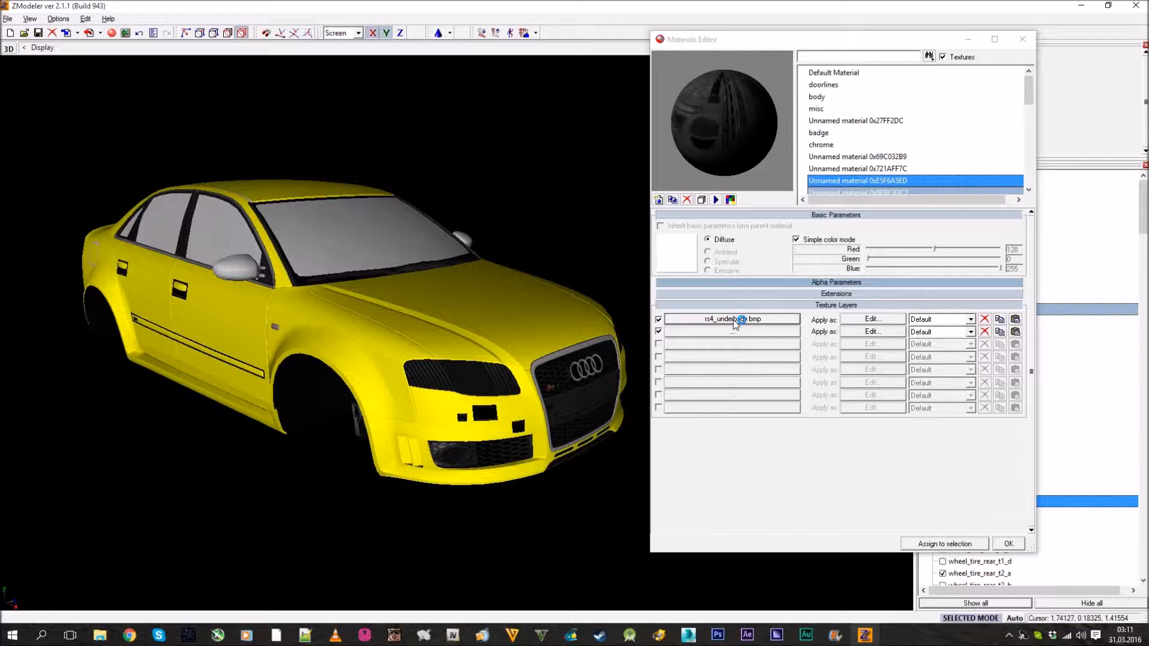
scroll(897, 188, "down", 1)
left_click(928, 144)
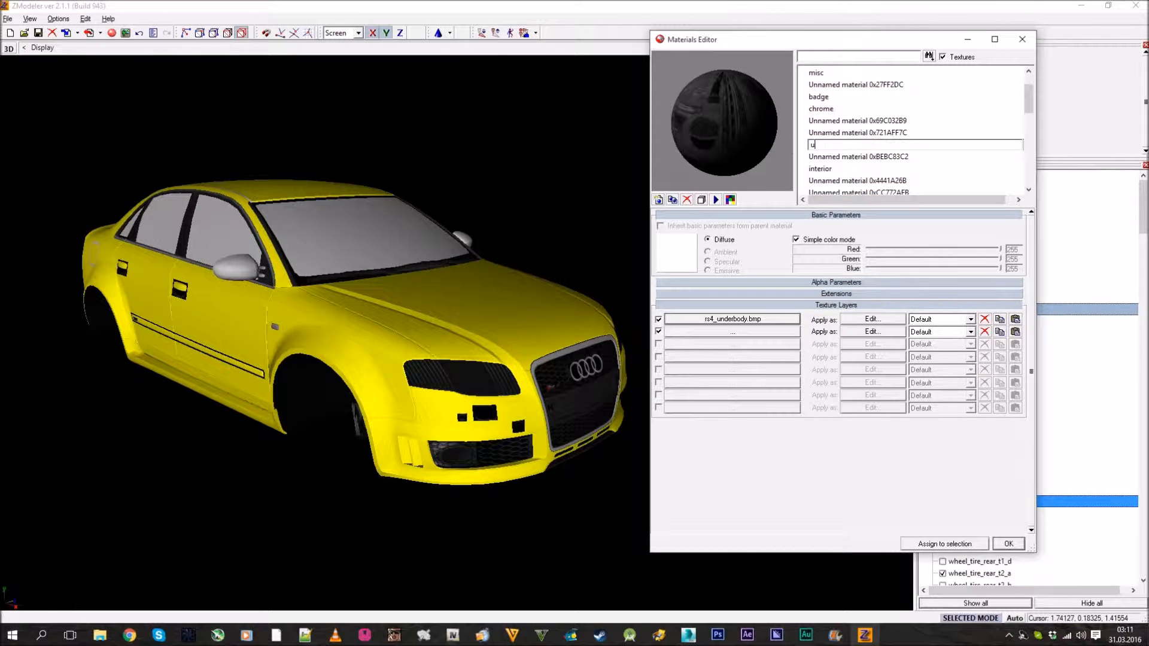
- Change the diffuse colour of material 0xBEBC83C2 and inspect the car for parts that use it
key("Down")
key("Down")
key("Down")
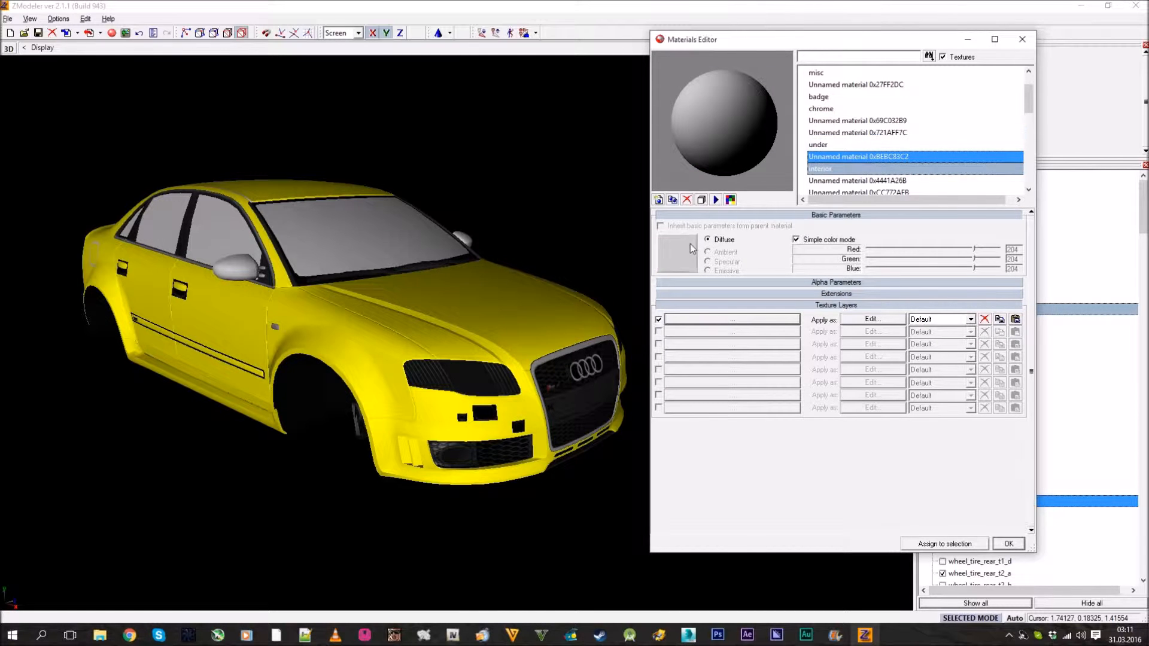
left_click(691, 249)
left_click(715, 381)
middle_click_drag(437, 321, 378, 308)
scroll(484, 282, "up", 2)
scroll(483, 283, "down", 5)
- Set the diffuse colour of material 0x4441A26B to dark green and check the car's rear for it
left_click(907, 180)
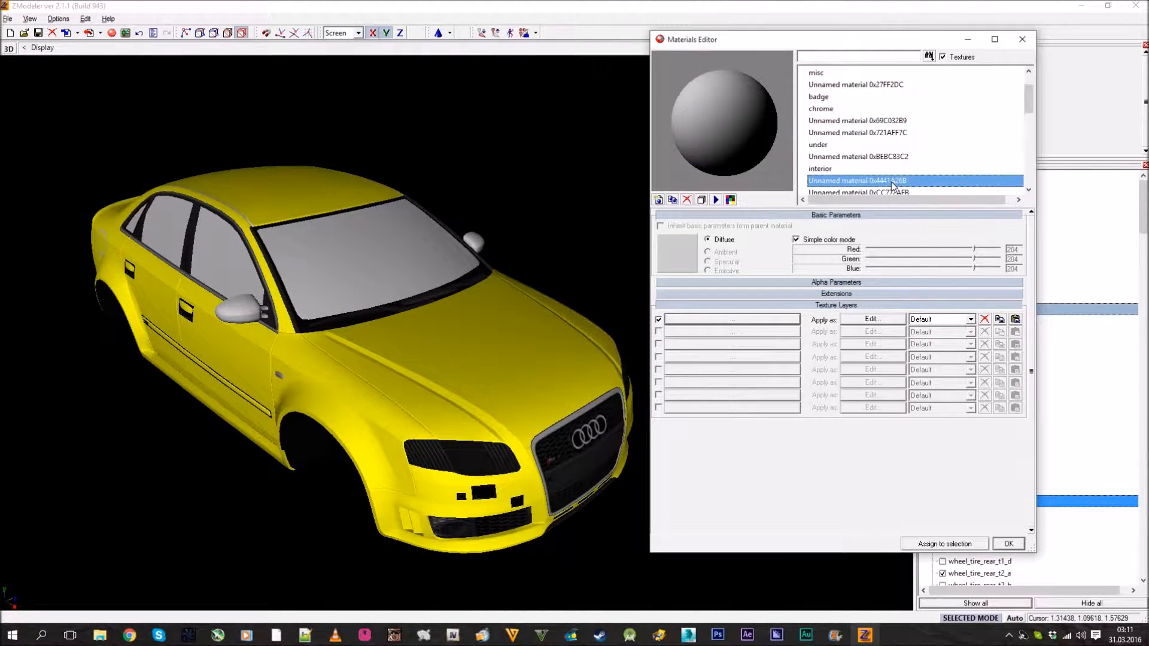
scroll(908, 180, "down", 1)
left_click(691, 254)
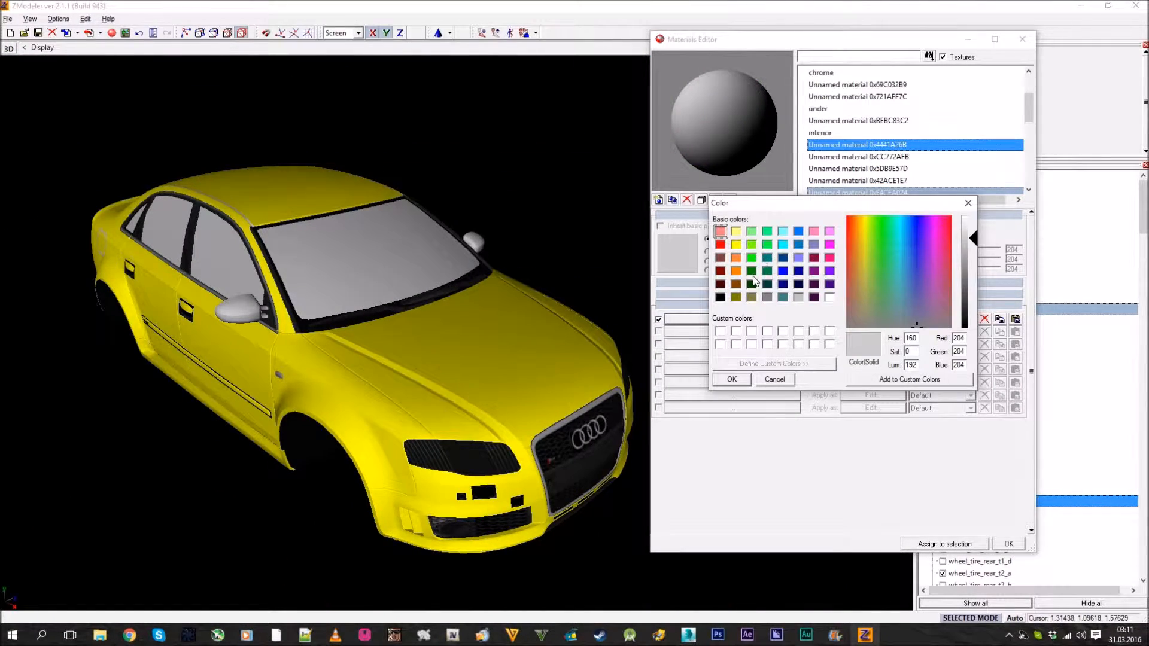
left_click(732, 379)
middle_click_drag(365, 359, 540, 302)
scroll(457, 324, "up", 3)
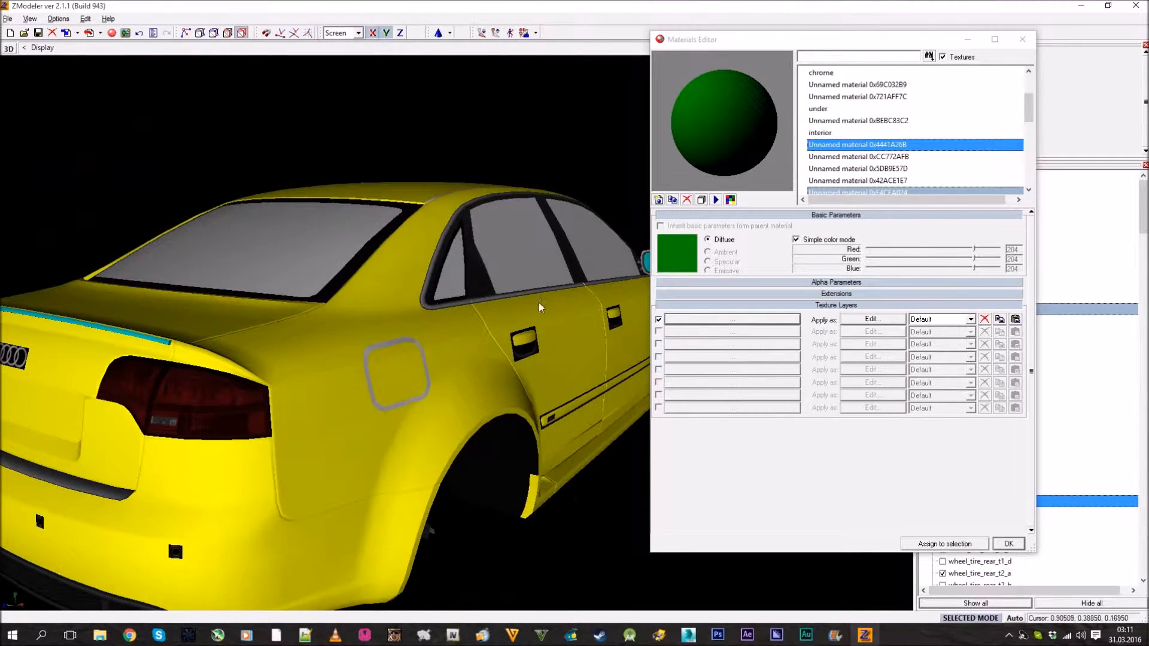
left_click(900, 156)
left_click(679, 260)
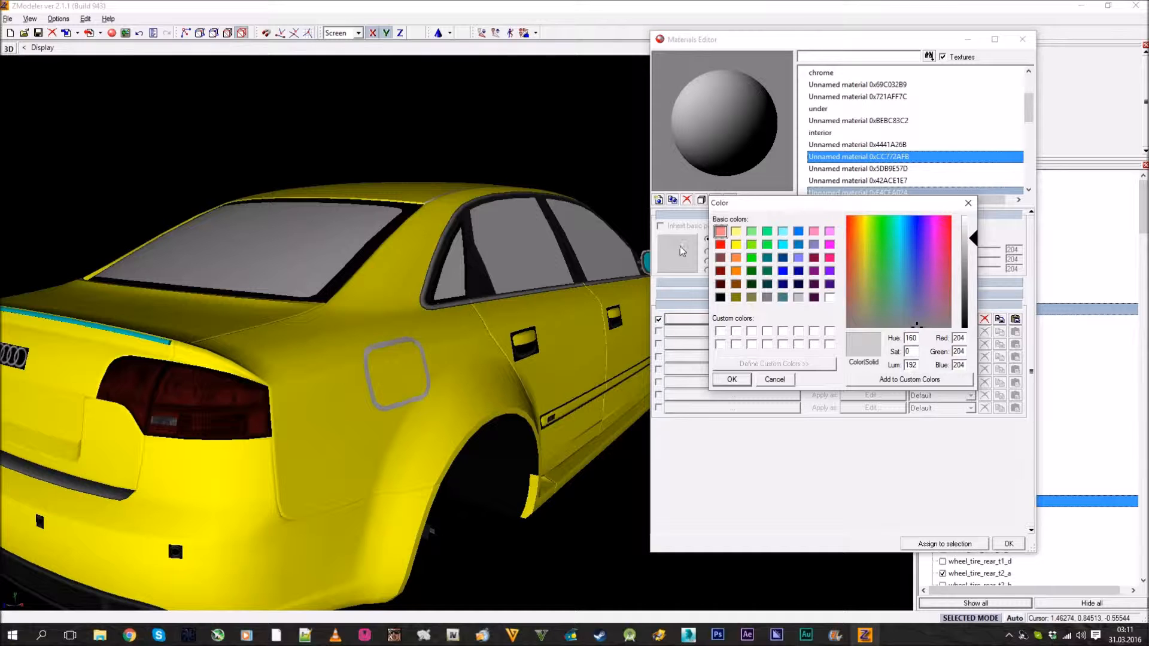
left_click(793, 383)
- Go back through the materials list to the chrome material and examine the car's side
left_click(884, 147)
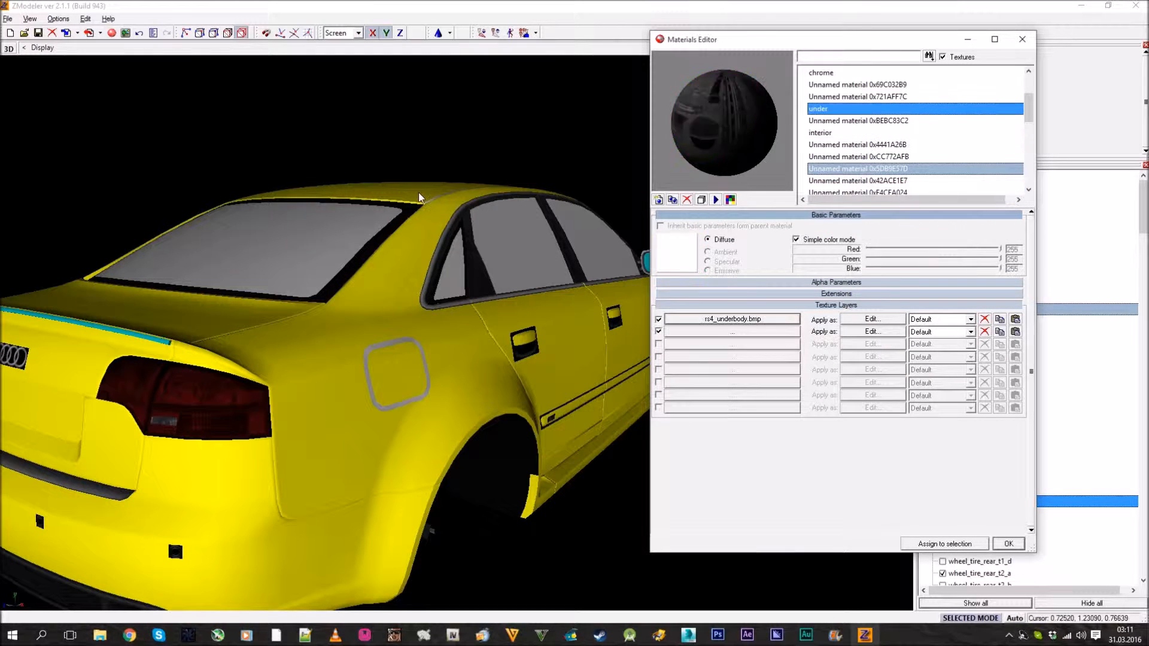
key("Up")
key("Up")
middle_click_drag(515, 240, 368, 252)
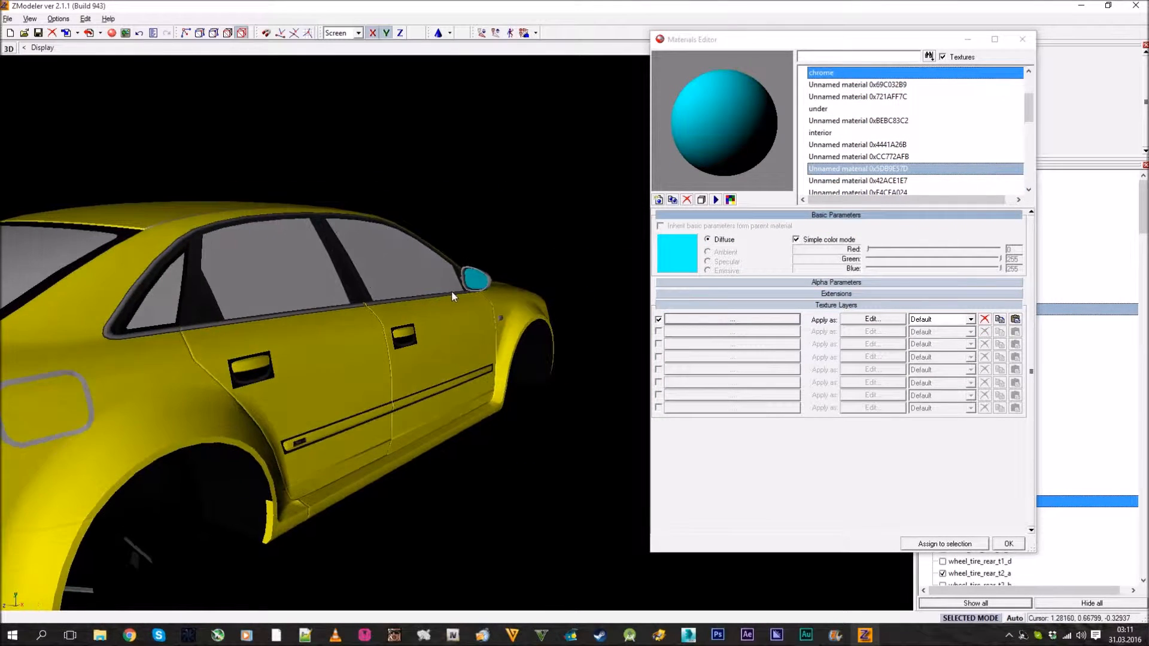
- Set the diffuse colour of material 0xCC772AFB to magenta and inspect the car's rear, side and roof for parts using it
middle_click_drag(453, 293, 501, 249)
left_click(878, 155)
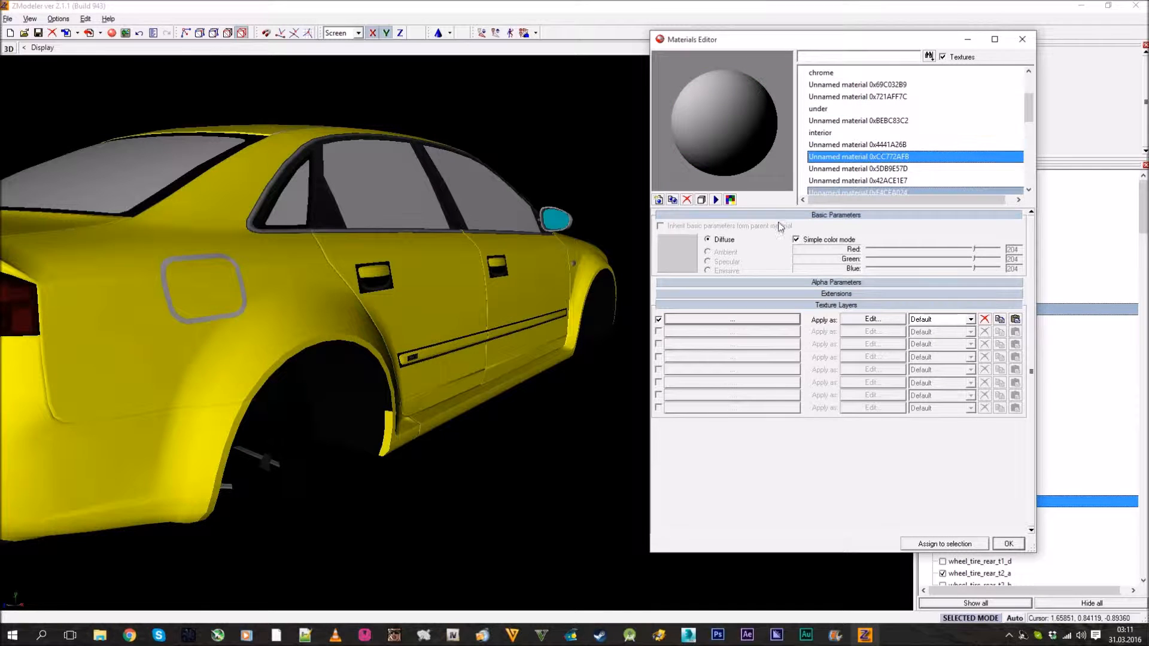
left_click(691, 259)
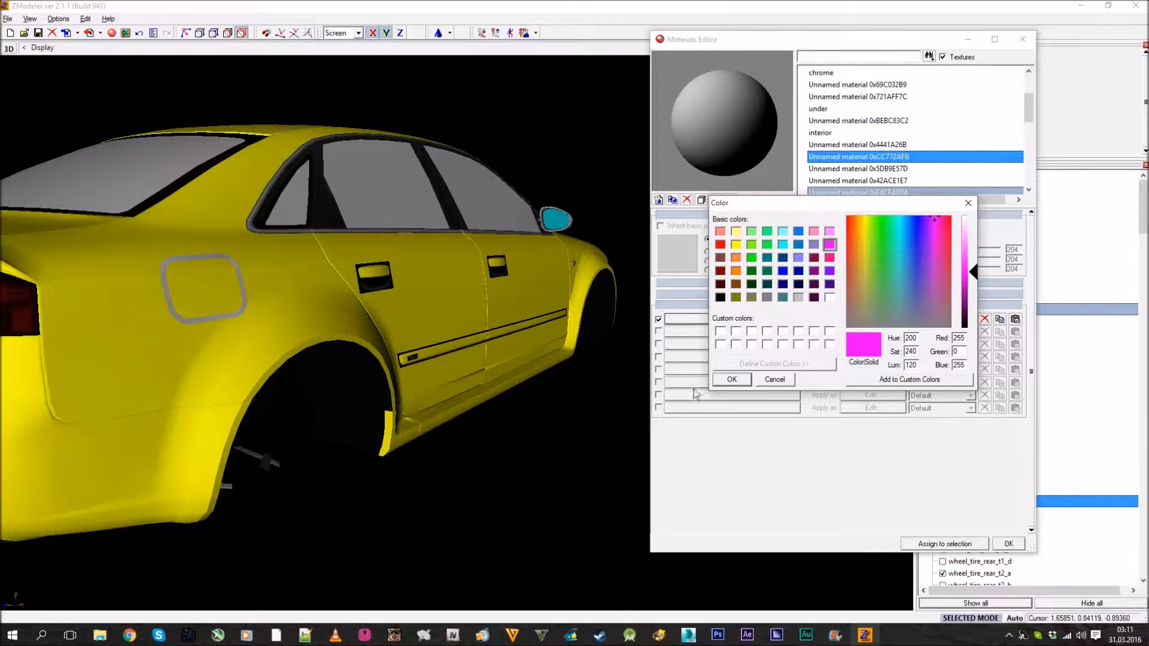
left_click(746, 381)
middle_click_drag(502, 335, 346, 322)
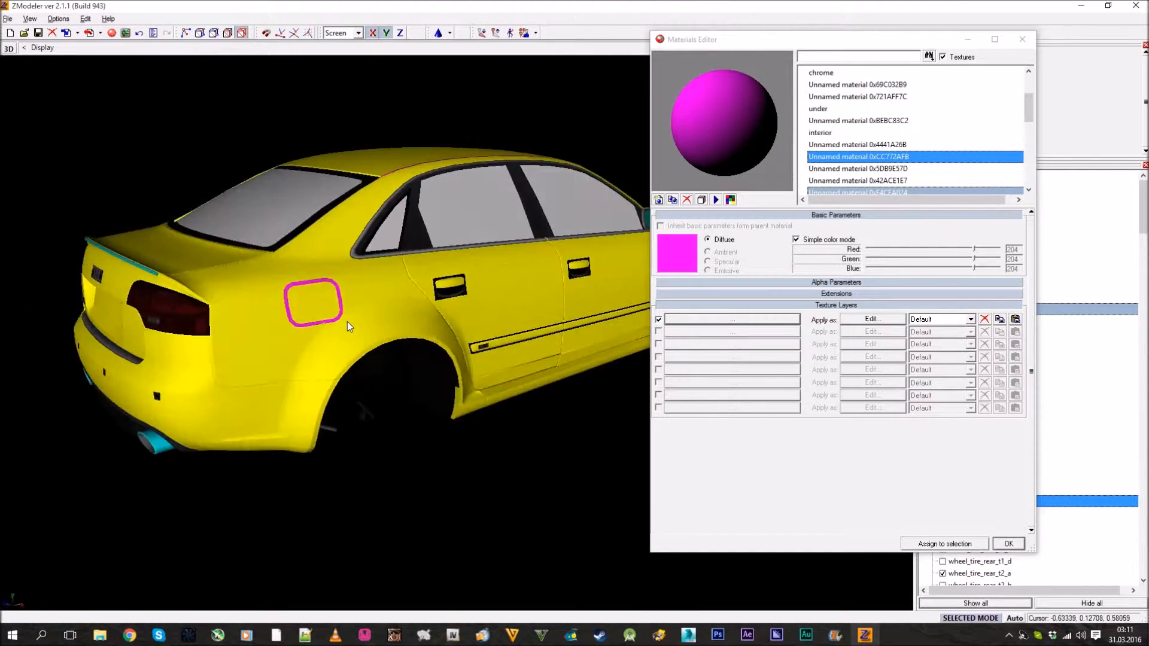
scroll(344, 321, "up", 4)
middle_click_drag(279, 280, 309, 287)
scroll(398, 284, "down", 4)
scroll(355, 360, "up", 3)
scroll(355, 362, "down", 4)
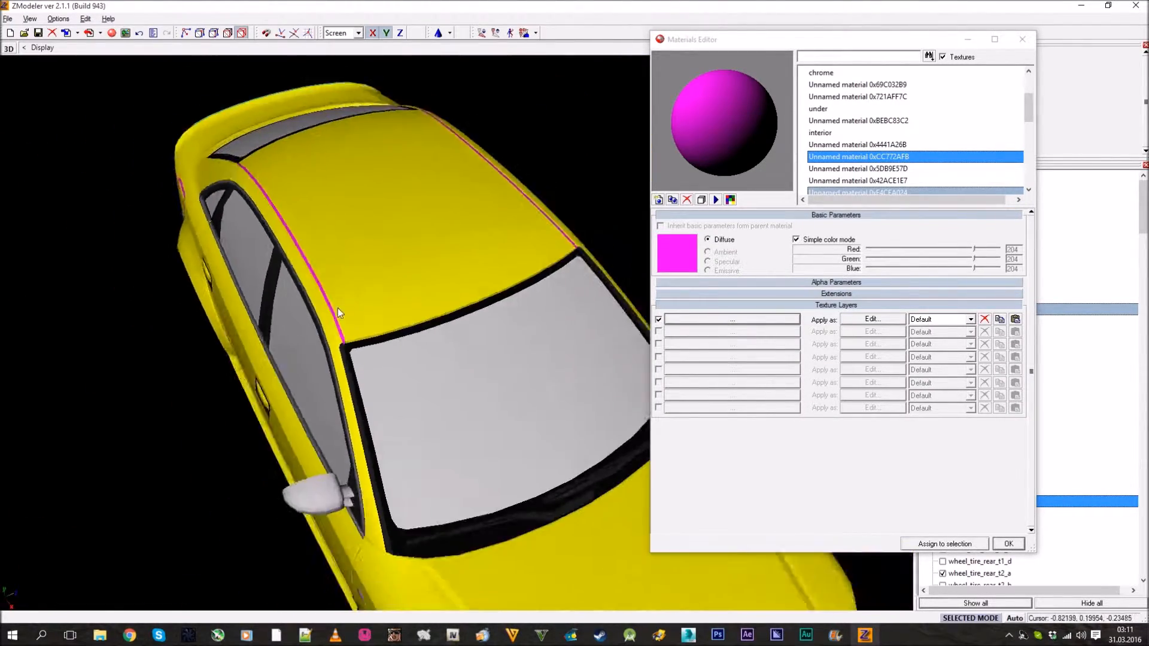
middle_click_drag(355, 362, 385, 303)
scroll(384, 303, "up", 5)
- Set the diffuse colour of material 0x5DB9E57D to blue (0, 128, 255) and check the car's front for it
left_click(944, 170)
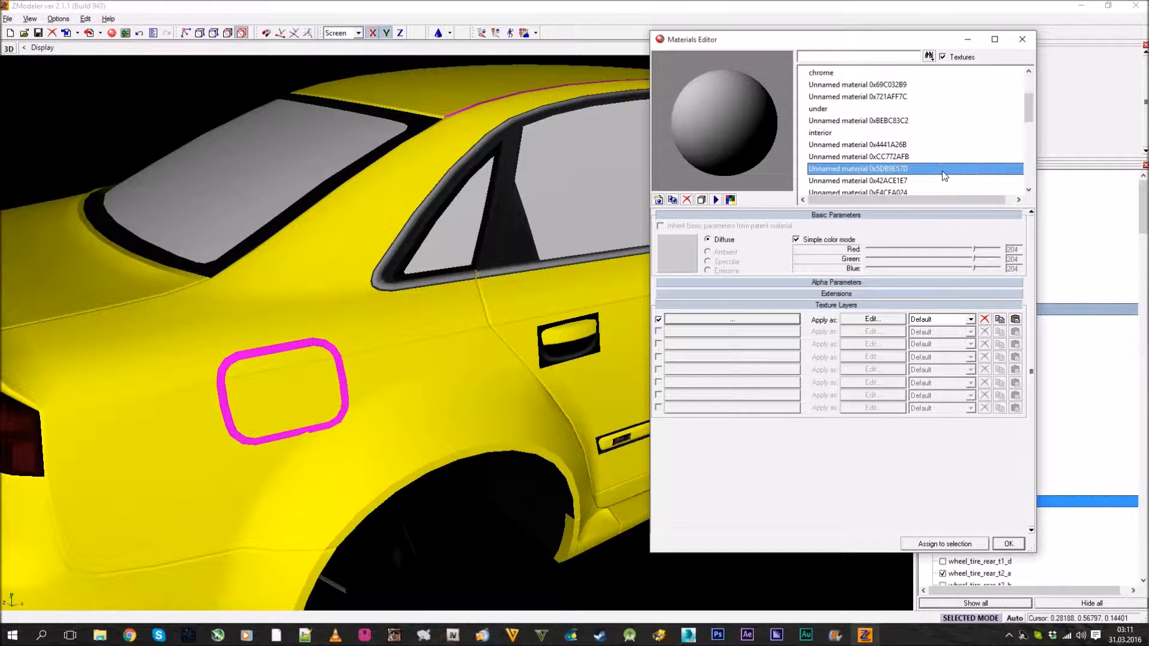
left_click(665, 246)
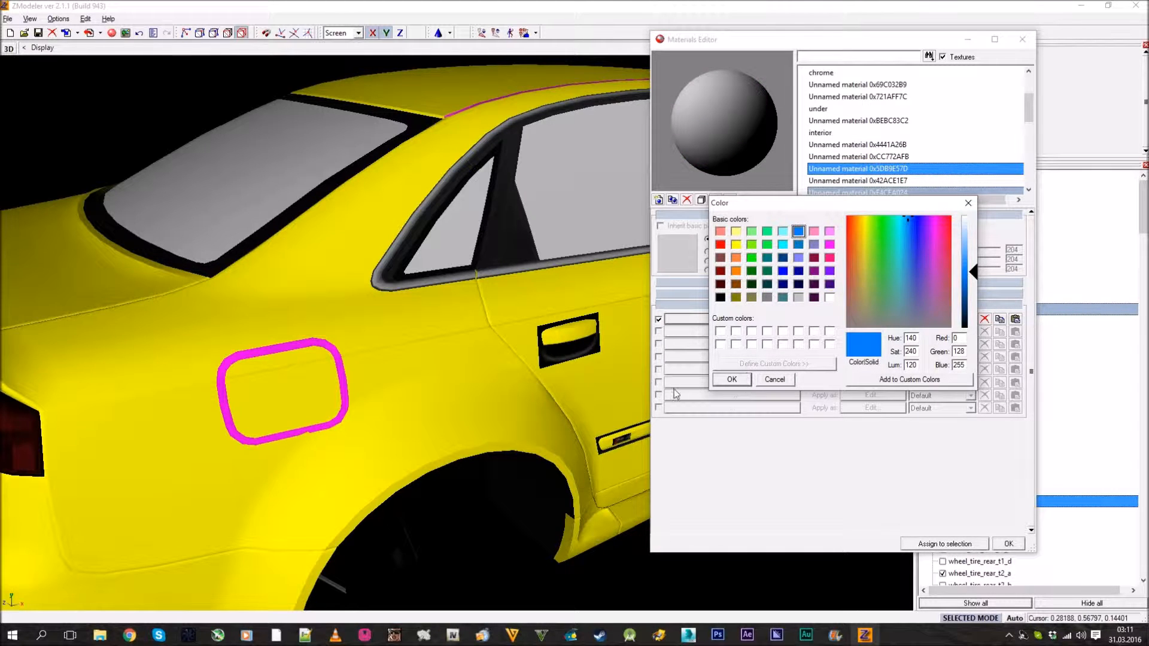
left_click(731, 380)
scroll(443, 325, "down", 4)
mouse_move(443, 325)
middle_mouse_down()
mouse_move(503, 333)
mouse_move(511, 303)
mouse_move(451, 344)
middle_mouse_up()
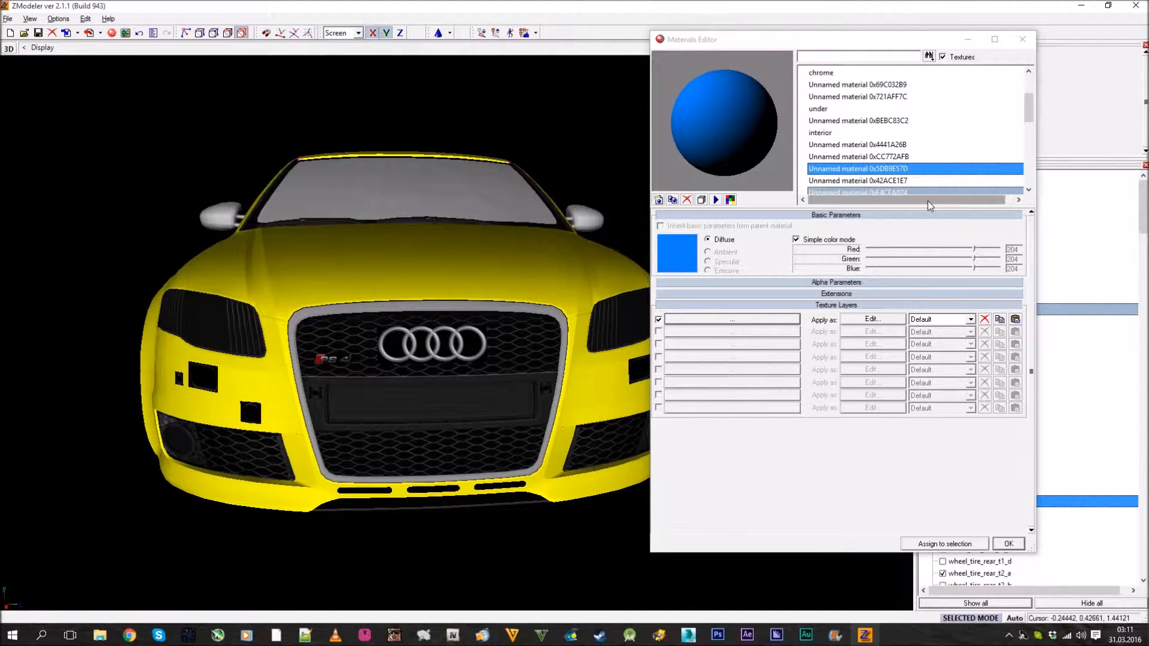
- Set the diffuse colour of material 0x42ACE1E7 to dark teal (0, 64, 64) and inspect the windscreen and mirror area
left_click(914, 183)
left_click(678, 253)
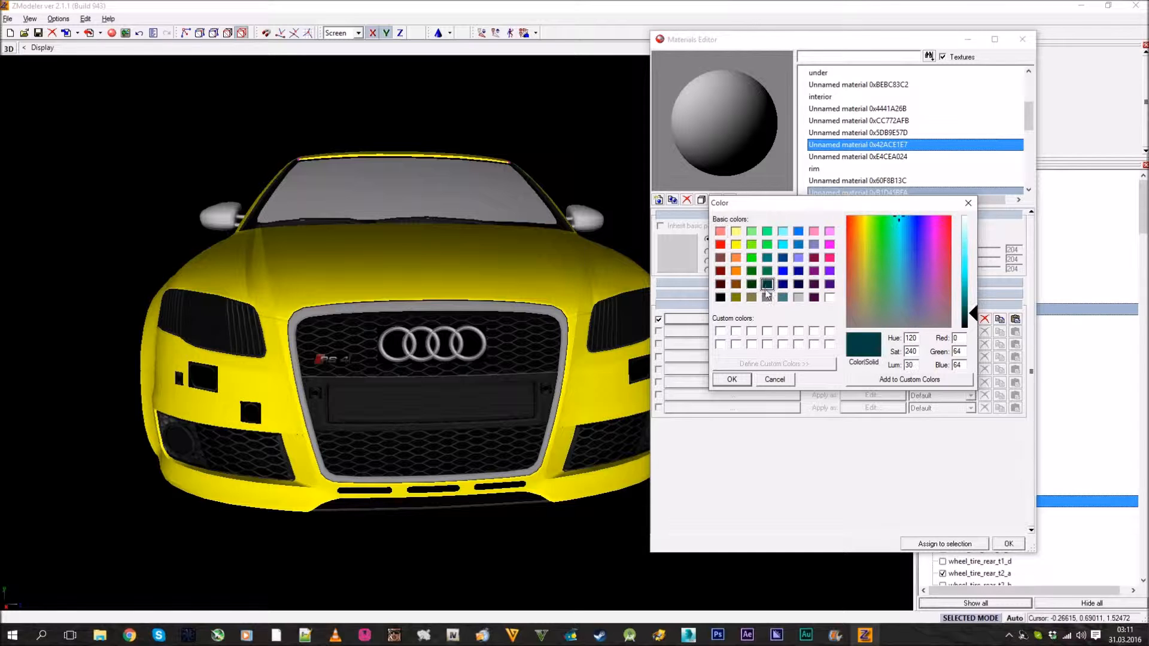
left_click(732, 379)
middle_click_drag(412, 281, 343, 309)
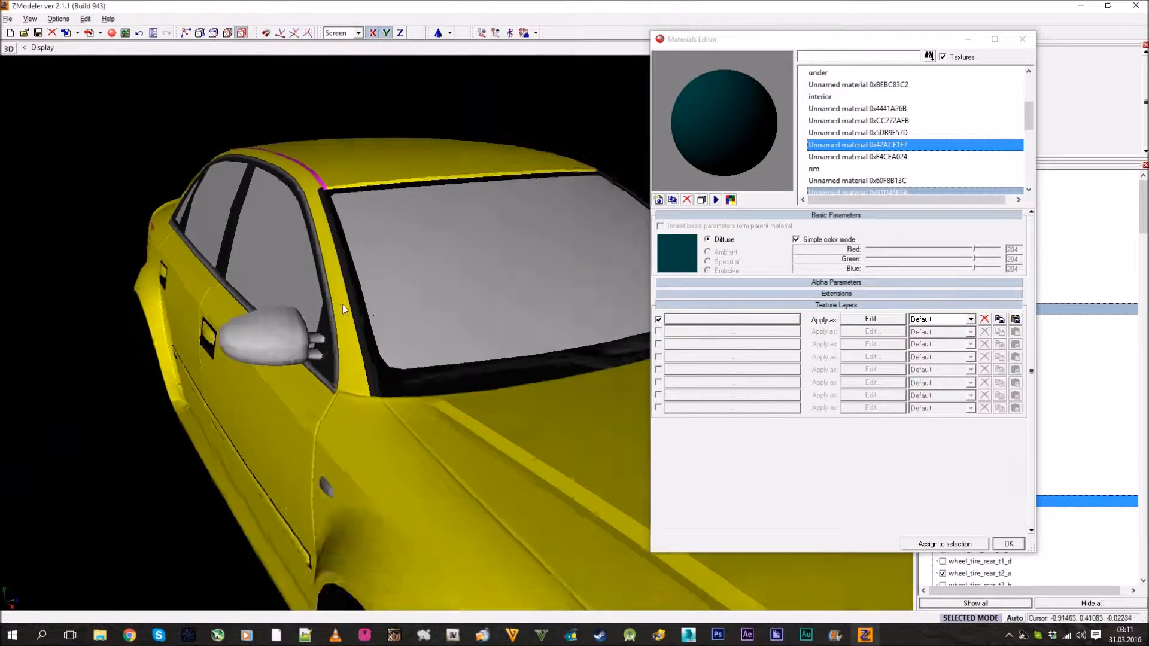
scroll(343, 309, "down", 2)
- Change the diffuse colour of material 0xE4CEA024 and inspect the car body for parts that use it
left_click(862, 157)
scroll(863, 159, "down", 1)
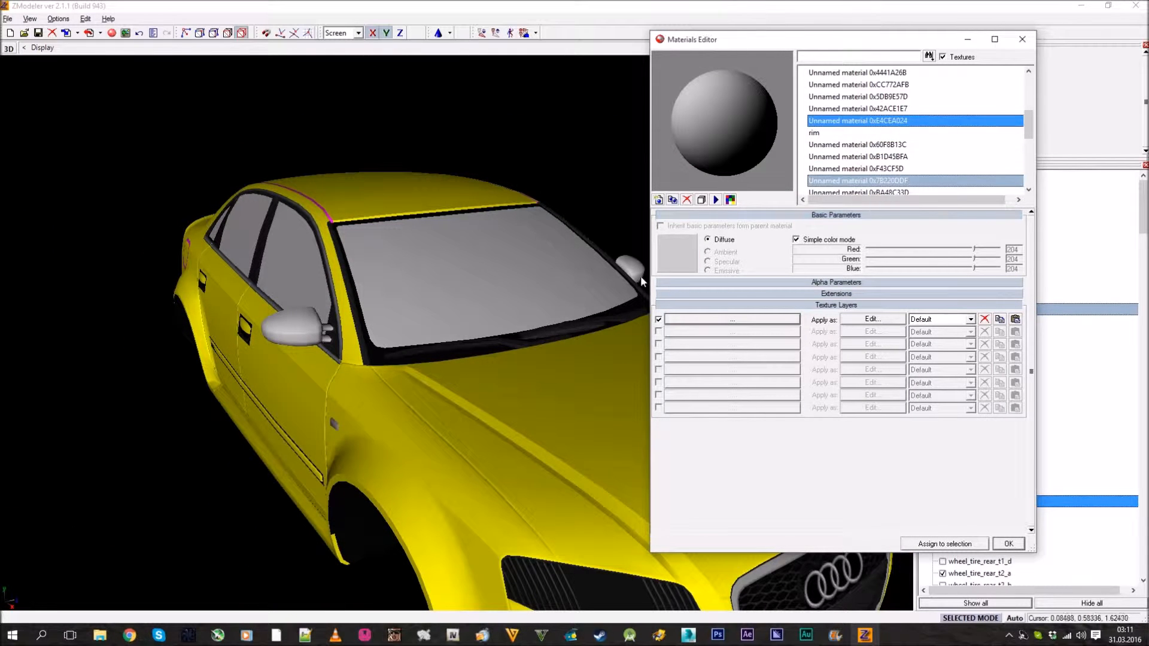
left_click(678, 261)
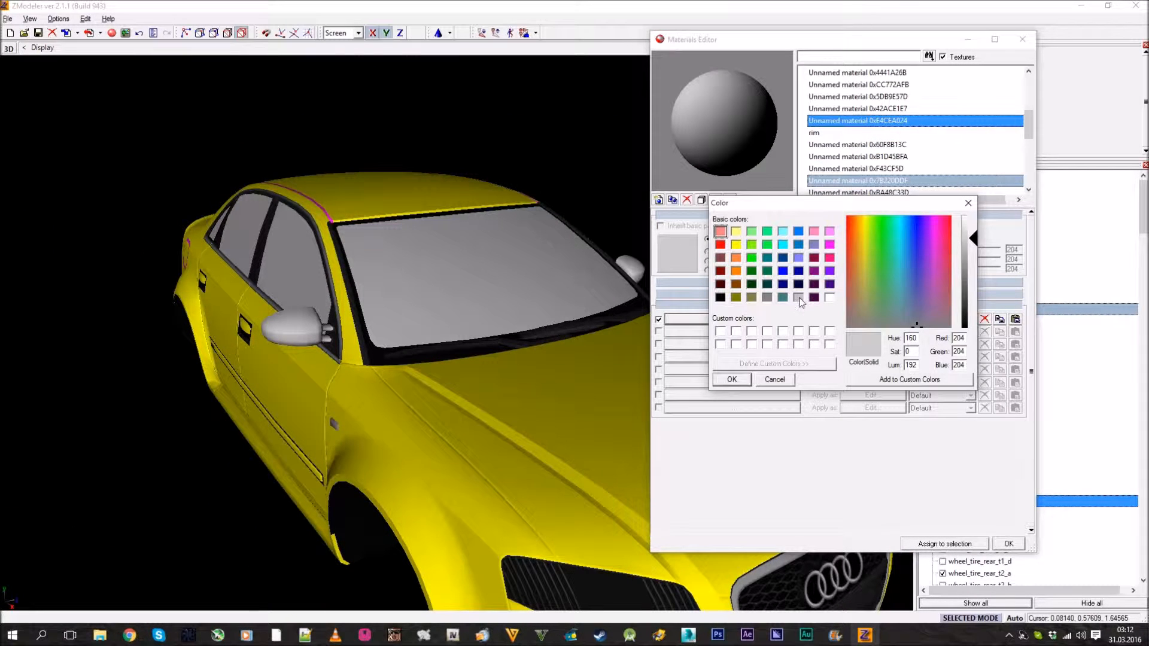
left_click(729, 383)
scroll(499, 337, "down", 2)
middle_click_drag(499, 337, 450, 265)
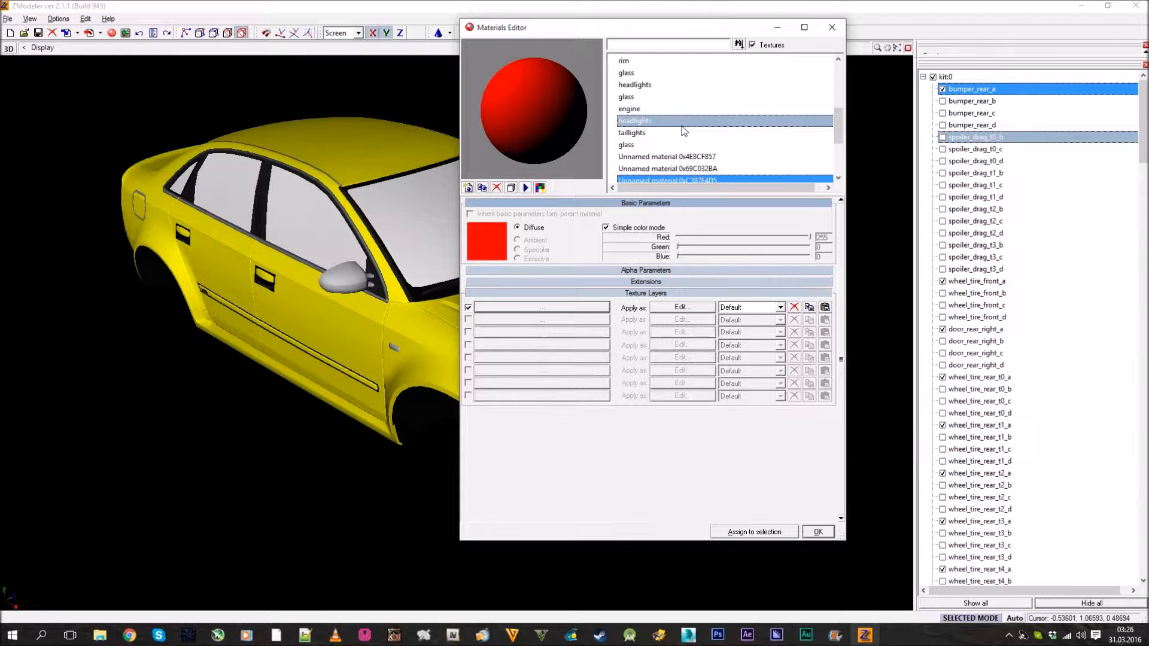
- Examine the car's side and rear for parts that use the red unnamed material
middle_click_drag(359, 192, 351, 266)
left_click_drag(590, 29, 669, 21)
middle_click_drag(446, 272, 396, 283)
scroll(407, 300, "up", 3)
middle_click_drag(455, 320, 359, 316)
scroll(208, 203, "up", 8)
middle_click_drag(210, 200, 339, 261)
scroll(338, 260, "down", 5)
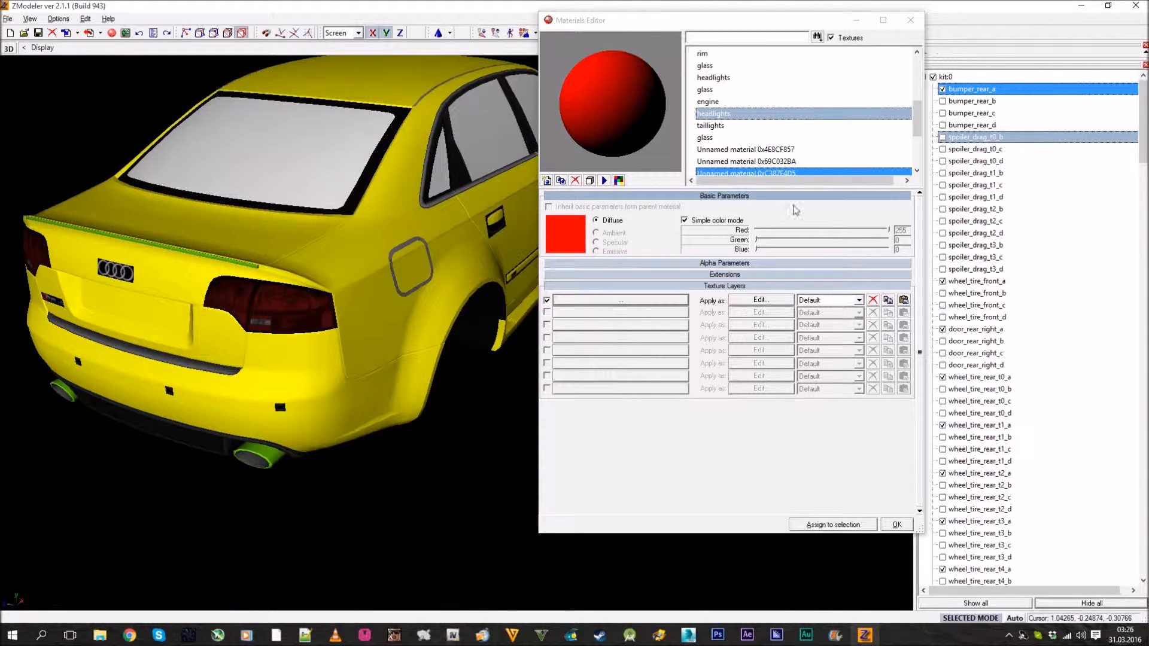
- Review the materials list, delete the red unnamed material and close the Materials Editor
left_click(817, 150)
scroll(818, 150, "down", 1)
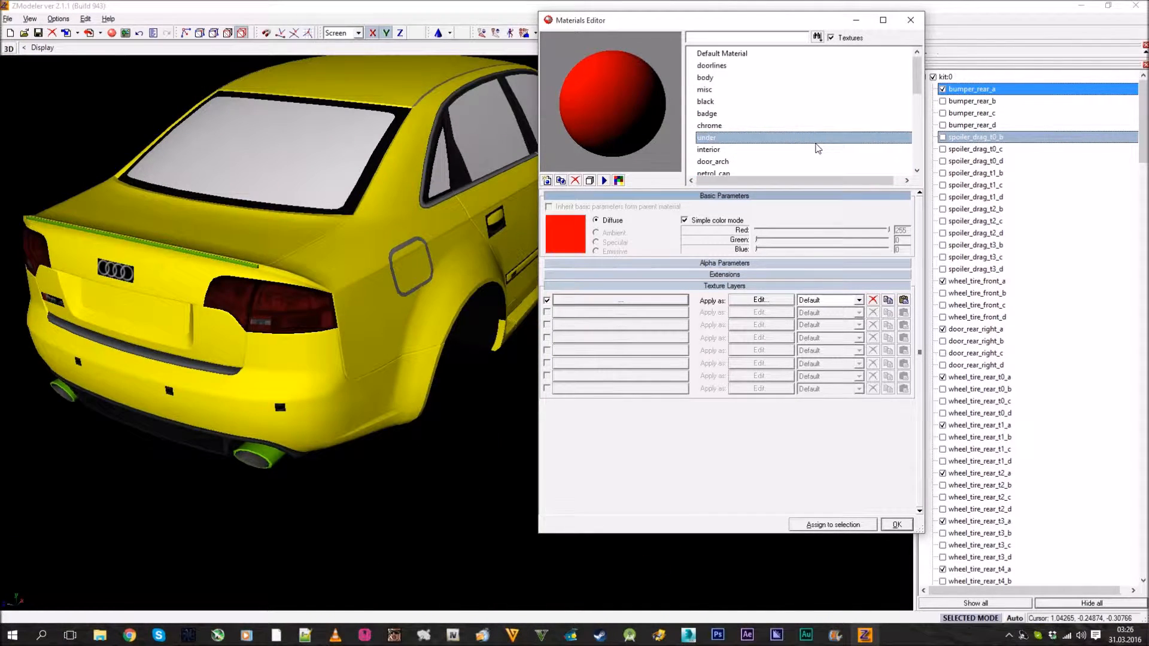
scroll(818, 146, "down", 2)
scroll(818, 141, "down", 2)
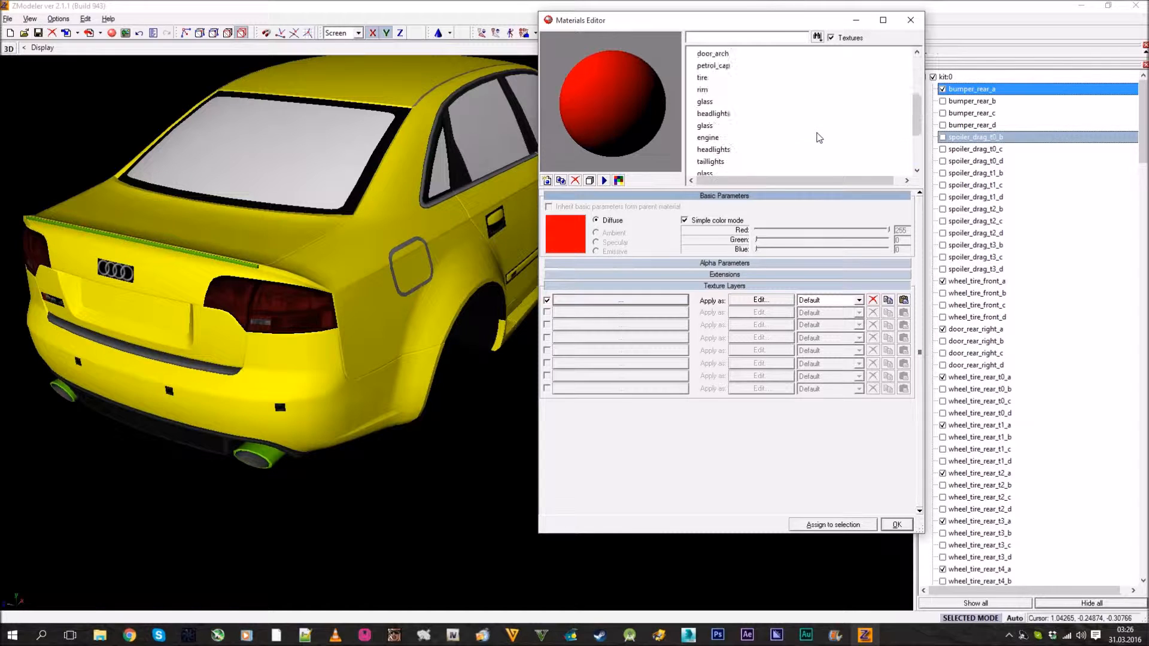
scroll(818, 137, "up", 3)
key("Delete")
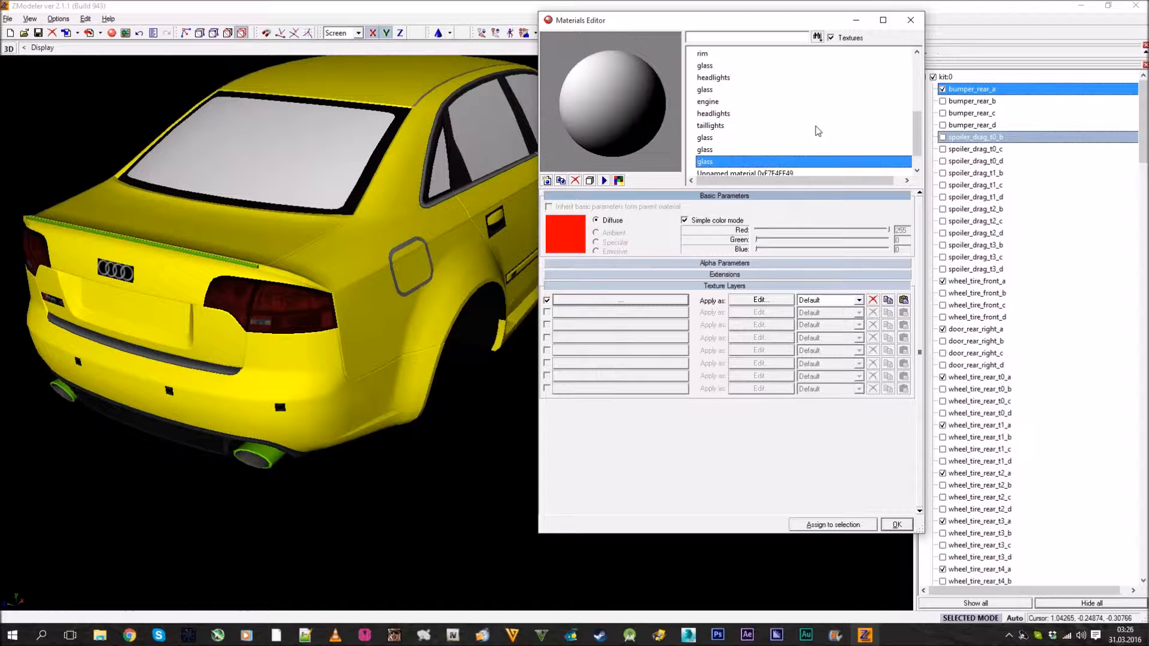
left_click(900, 528)
- Save the model as RS4 in the RS4 folder inside Zmodeler Tutorials
middle_click_drag(646, 402, 367, 297)
scroll(519, 345, "up", 4)
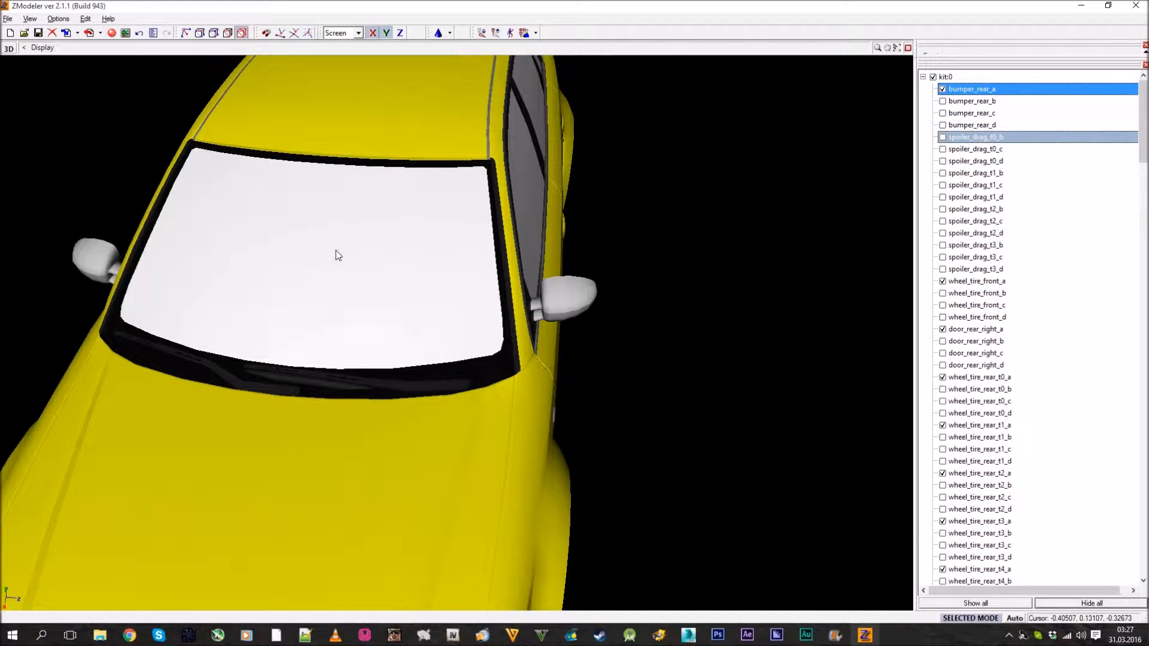
middle_click_drag(467, 319, 465, 276)
left_click(38, 33)
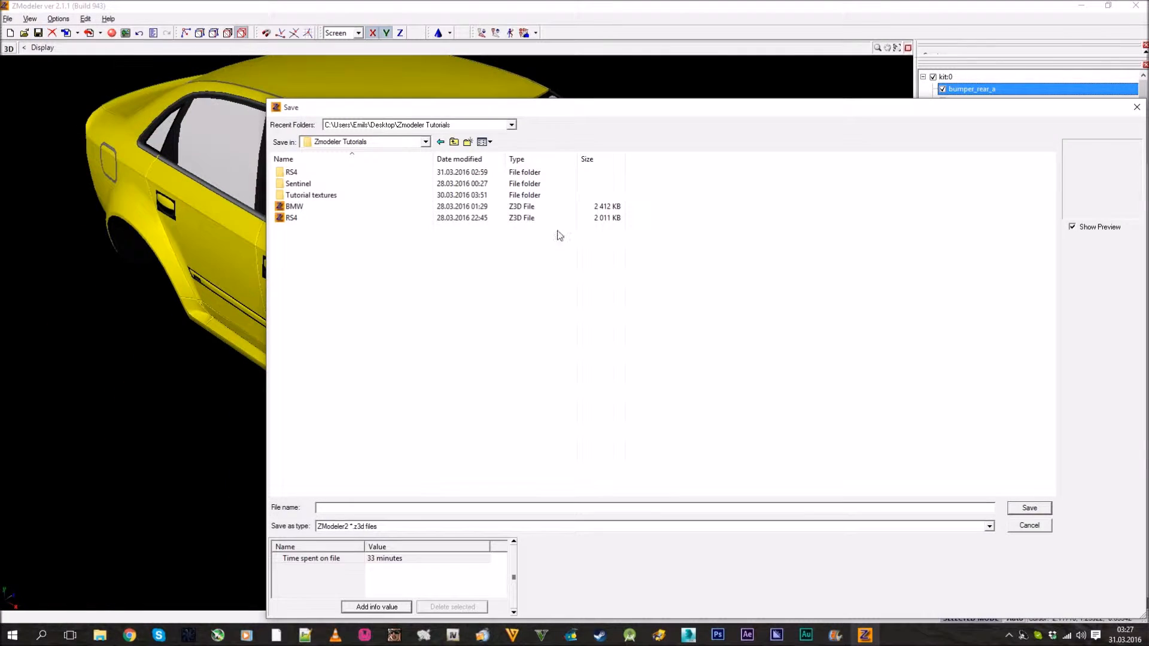
double_click(294, 173)
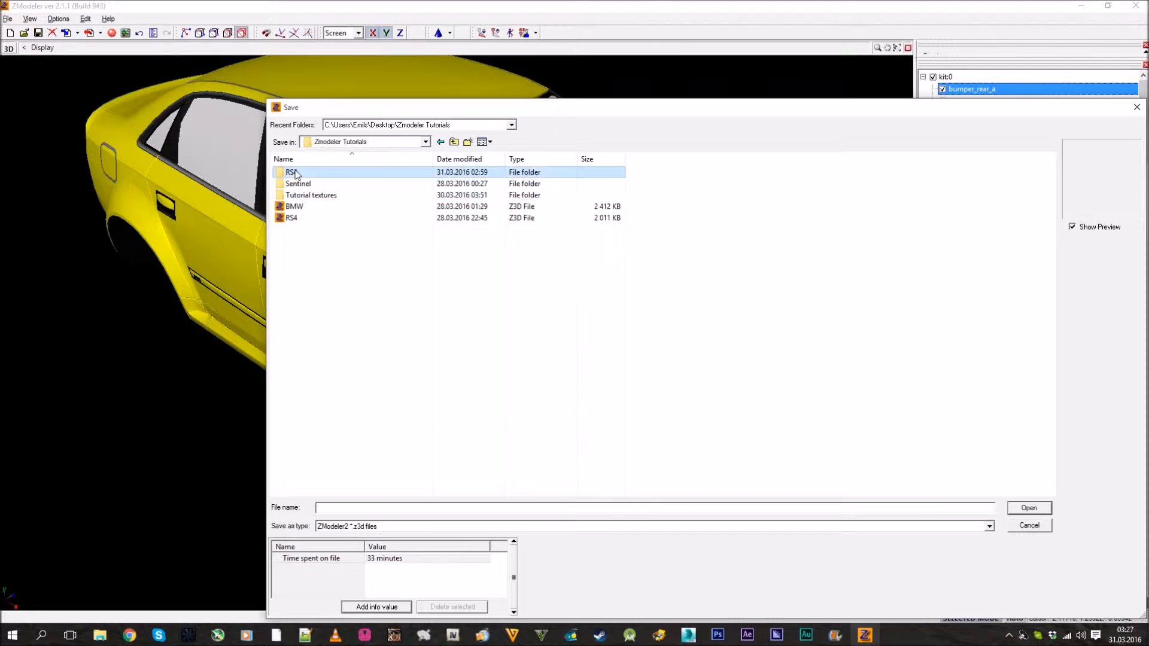
left_click(366, 511)
type("RS4")
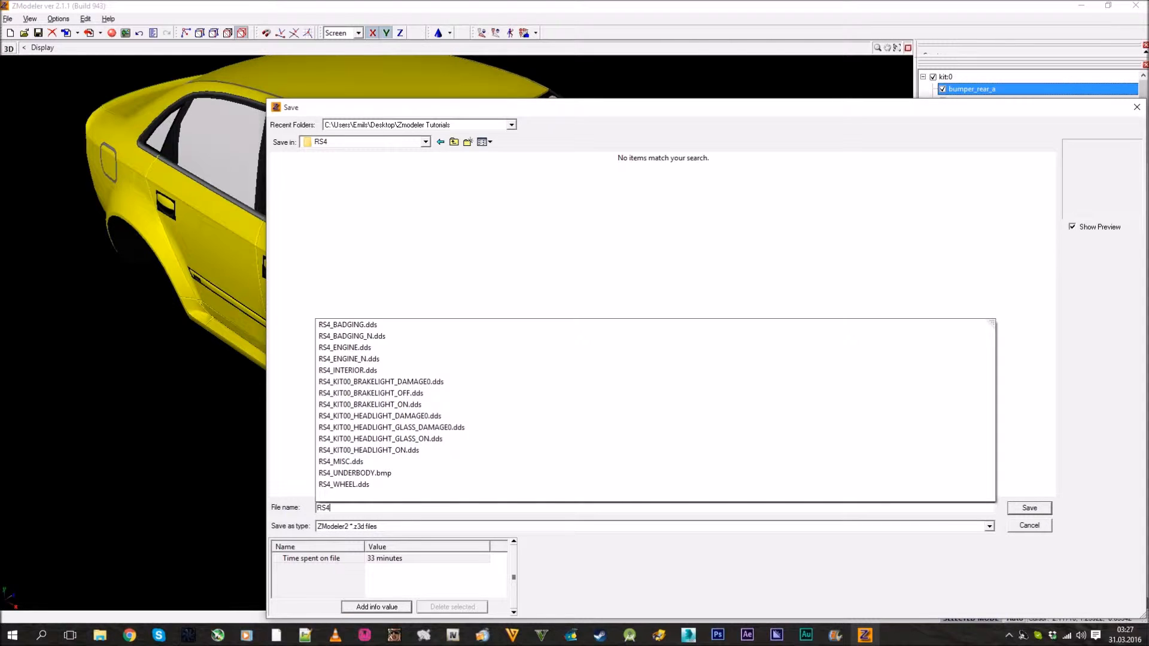
key("Return")
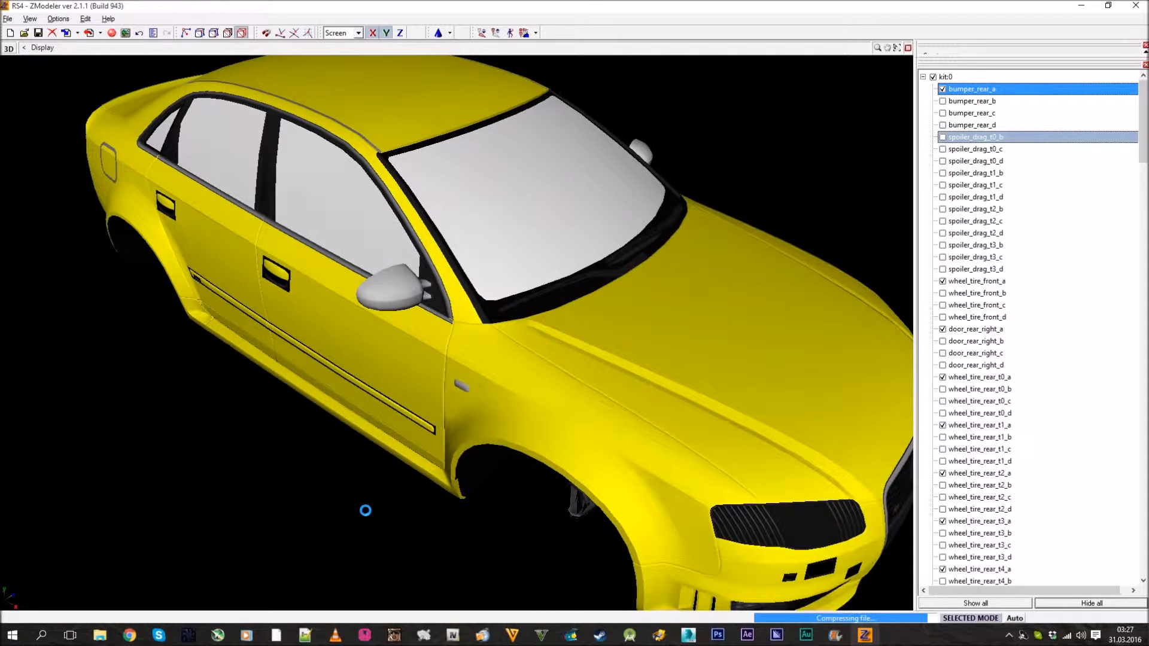
- Compare the settings of the materials named glass in the Materials Editor
middle_click_drag(510, 357, 224, 184)
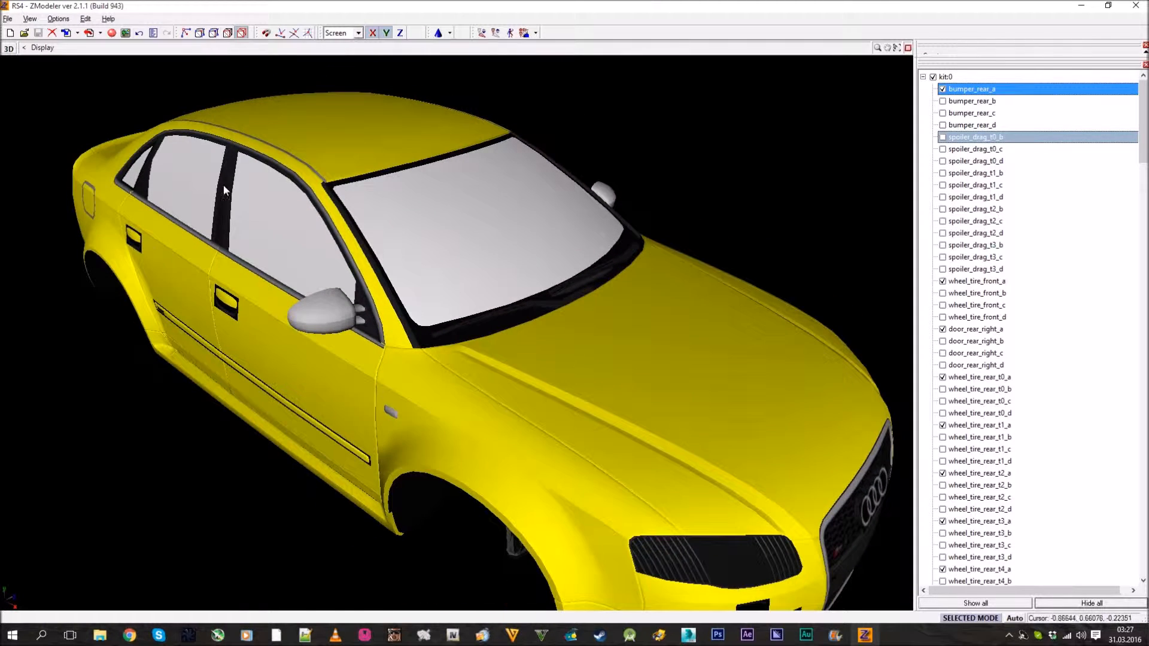
left_click(123, 36)
left_click(846, 149)
scroll(826, 150, "down", 3)
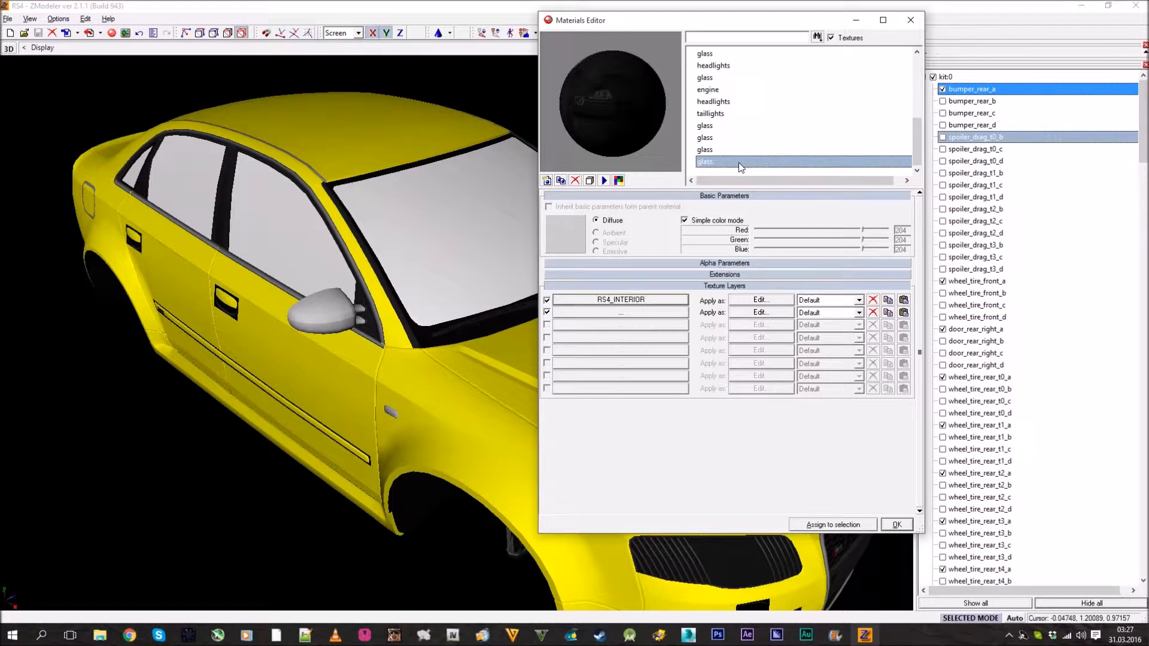
left_click(738, 162)
left_click(731, 150)
left_click(728, 138)
left_click(727, 128)
left_click(728, 78)
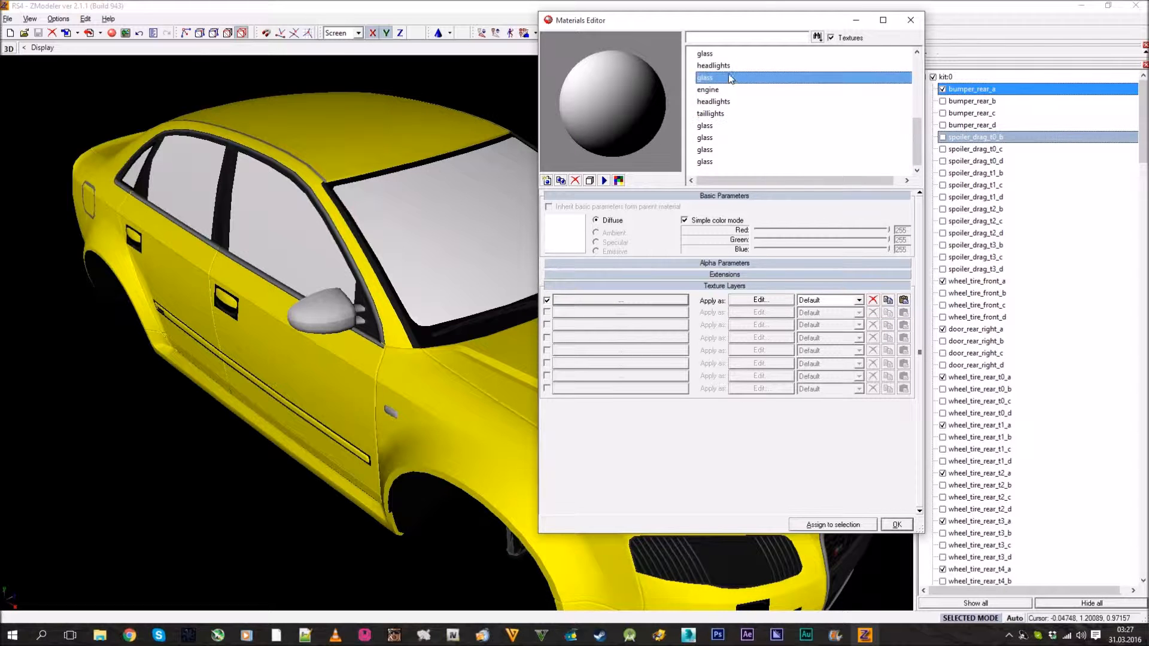
left_click(730, 54)
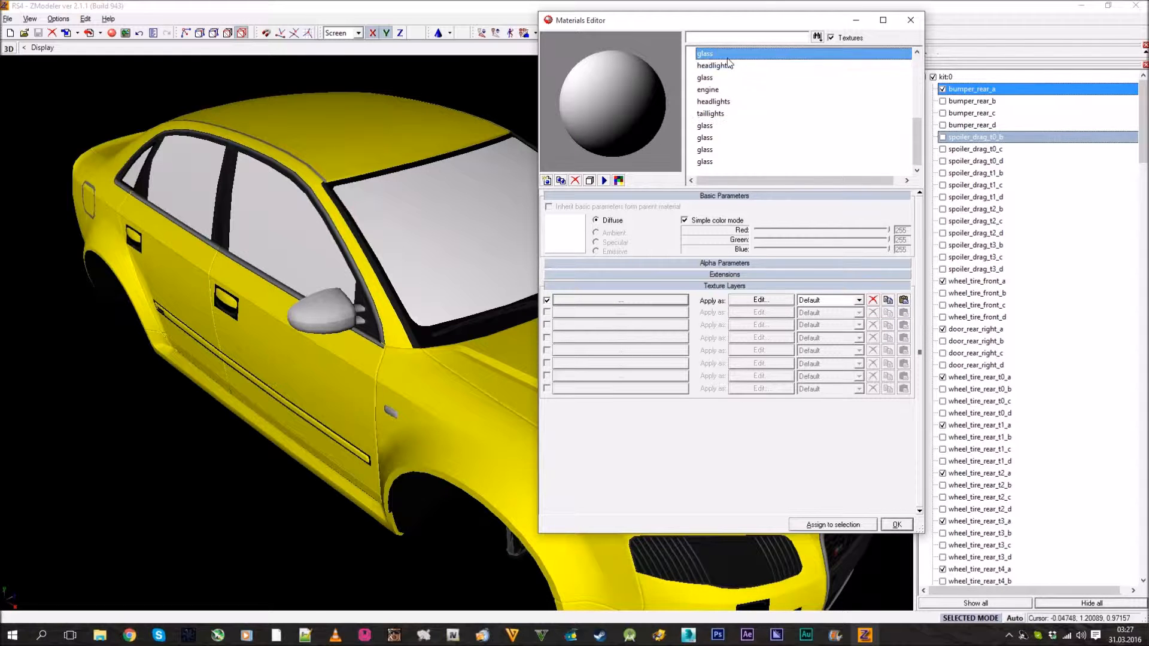
middle_click_drag(408, 212, 458, 216)
left_click(908, 530)
- Restore the four-view layout and isolate the windscreen for polygon-level editing
middle_click_drag(478, 413, 752, 189)
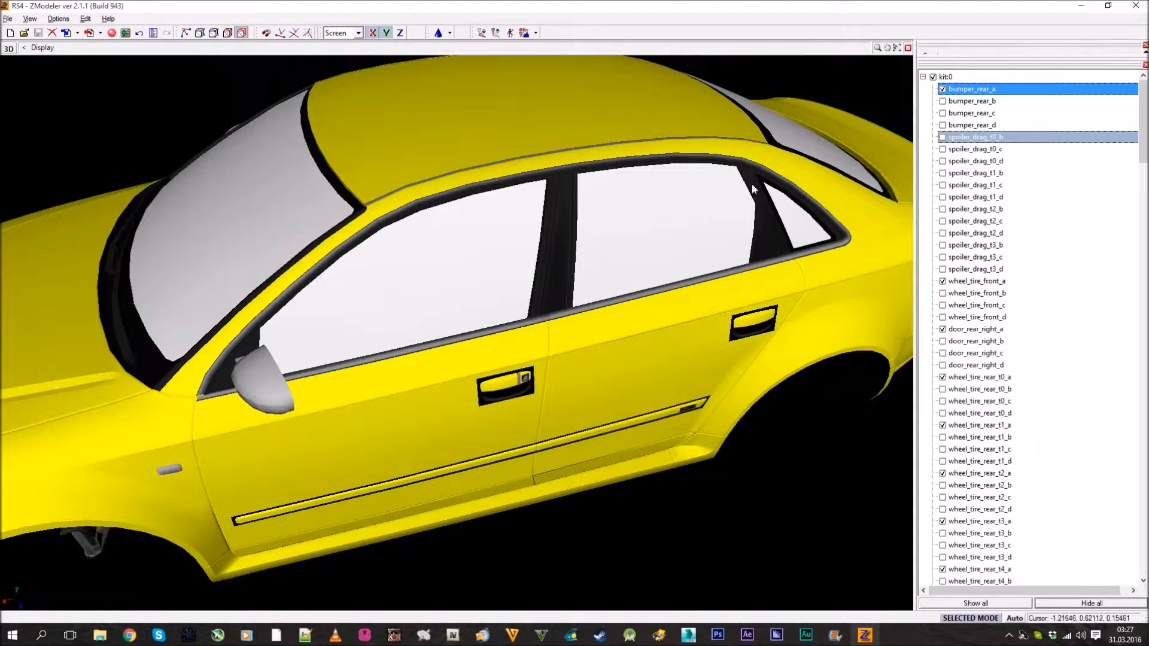
left_click(908, 48)
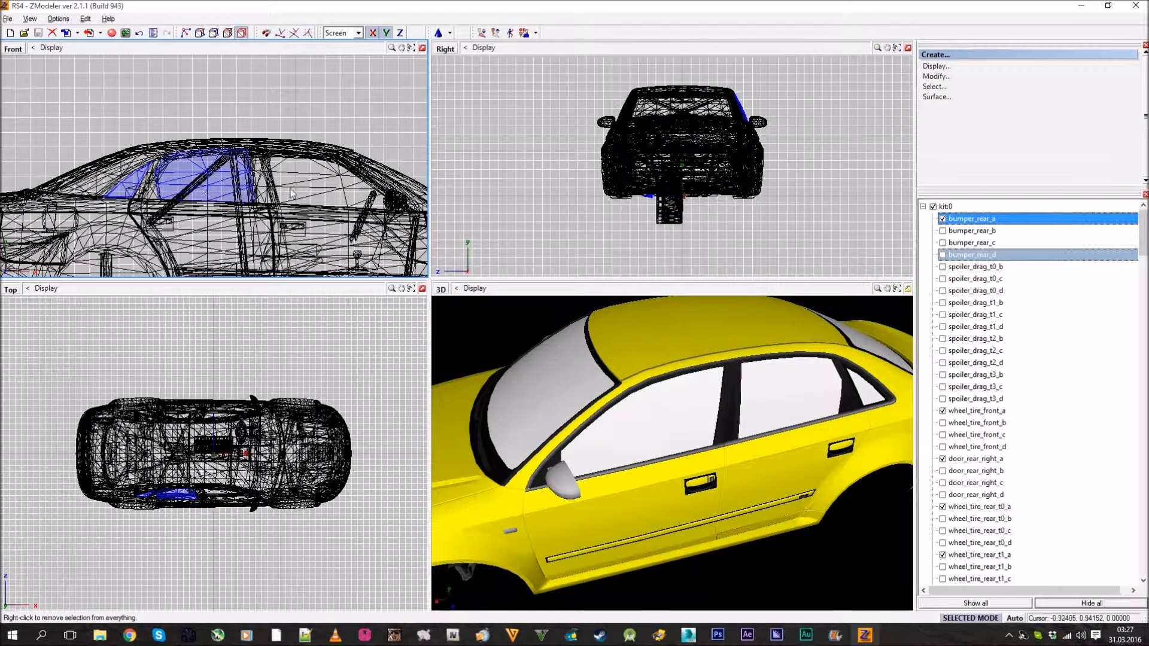
left_click(227, 38)
middle_click_drag(335, 117, 210, 110)
scroll(239, 132, "up", 3)
left_click(306, 166)
- Select all connected polygons of the windscreen with the Separated selection tool
left_click(937, 86)
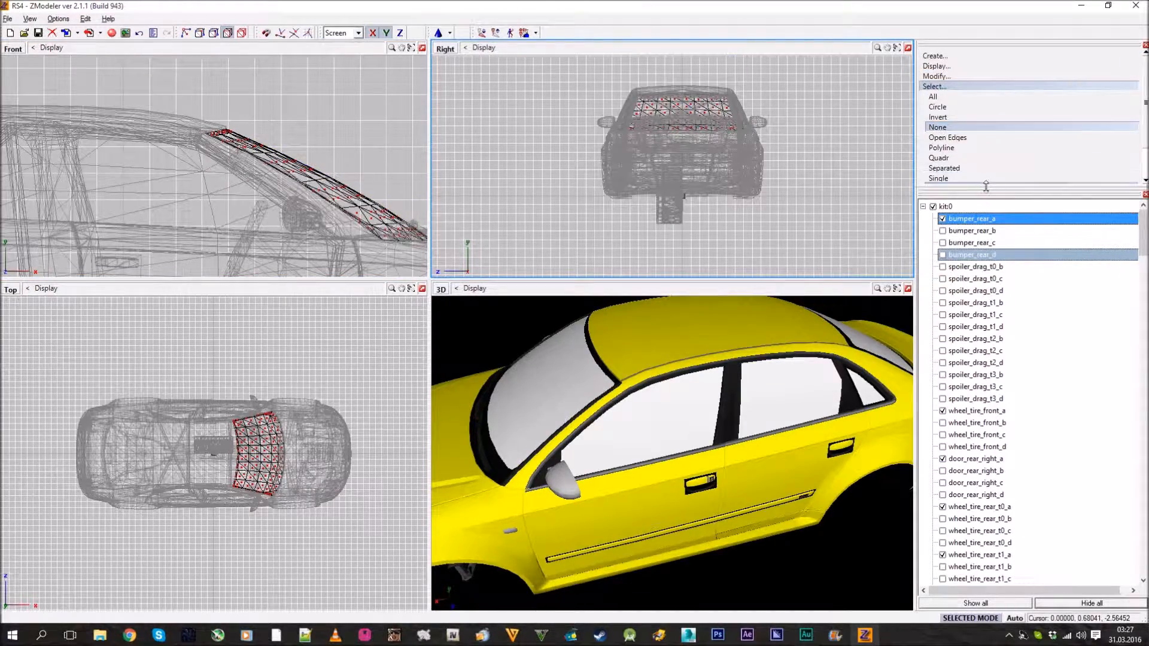
left_click_drag(986, 186, 986, 272)
left_click(943, 168)
scroll(329, 193, "up", 2)
right_click(328, 193)
- Assign the first glass material, listed after rim, to the selected windscreen polygons
left_click(111, 33)
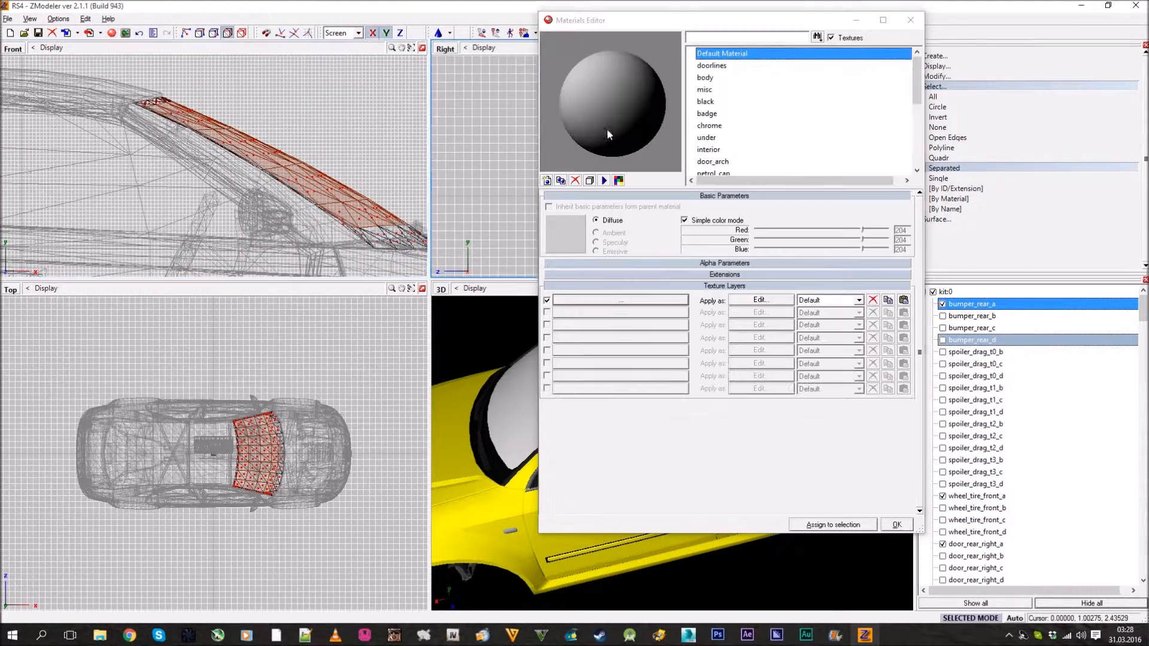
left_click(783, 138)
scroll(768, 112, "down", 2)
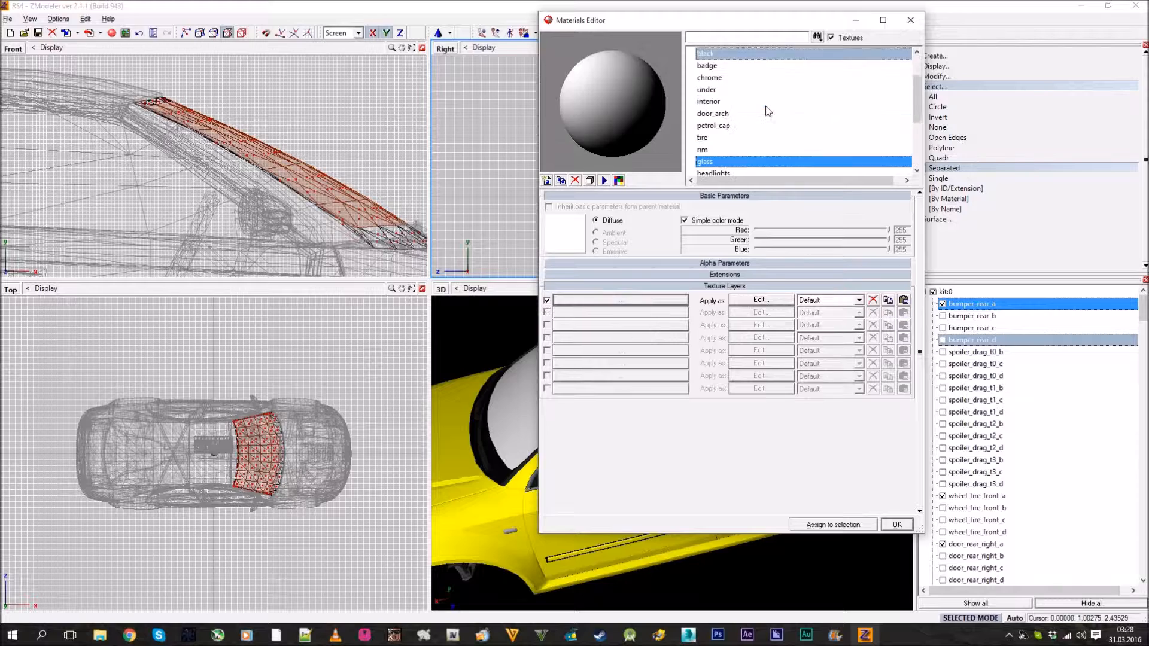
left_click(741, 149)
left_click(741, 161)
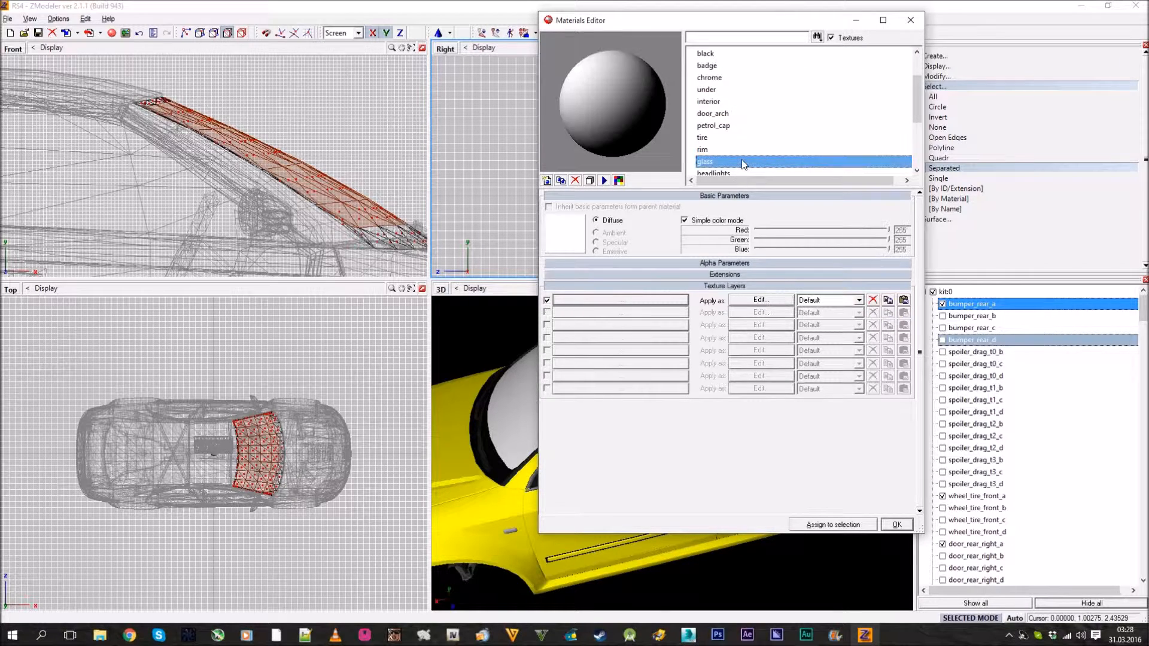
left_click(896, 525)
- Clear the windscreen polygon selection and isolate the rear window for polygon-level editing
left_click(958, 127)
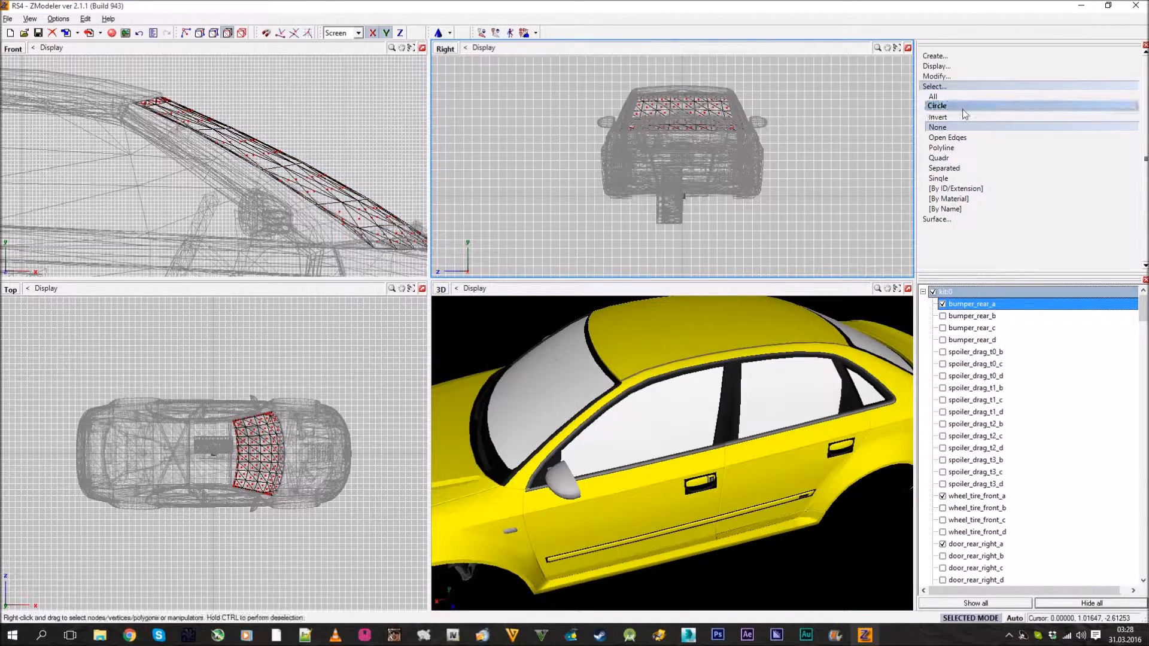
left_click(935, 86)
middle_click_drag(234, 134, 367, 117)
middle_click_drag(107, 143, 371, 140)
middle_click_drag(236, 135, 435, 171)
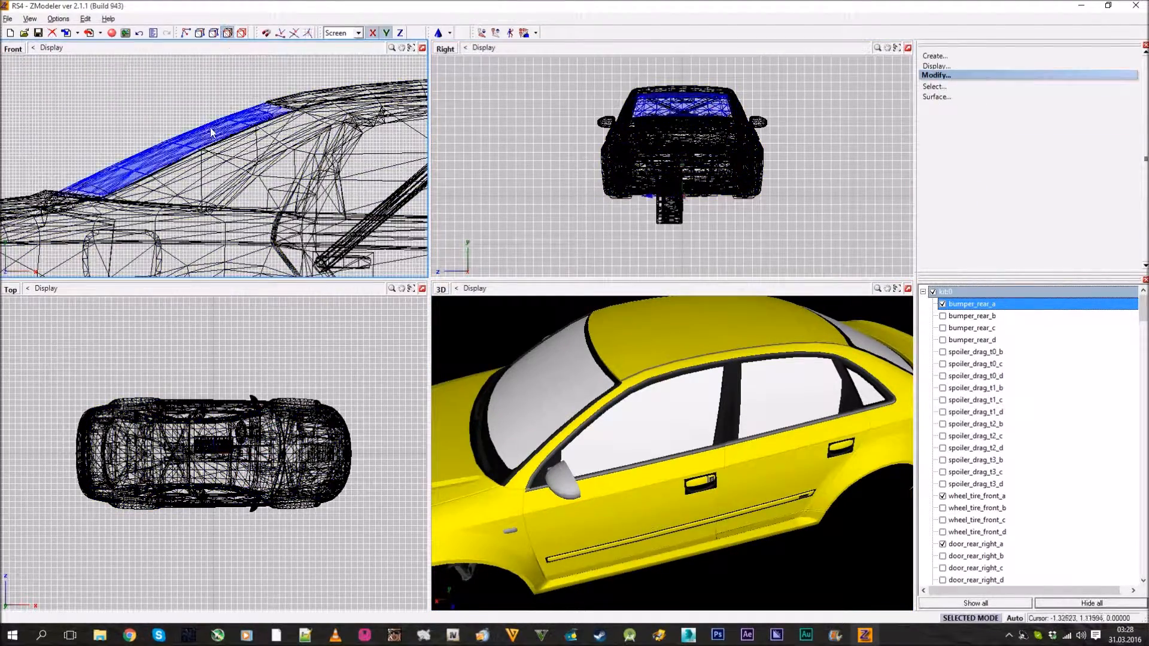
left_click(211, 131)
- Select all connected polygons of the rear window with the Separated selection tool
left_click(935, 87)
left_click(945, 127)
left_click(986, 170)
middle_click_drag(231, 147, 275, 152)
scroll(275, 152, "up", 2)
scroll(275, 152, "up", 4)
left_click(241, 123)
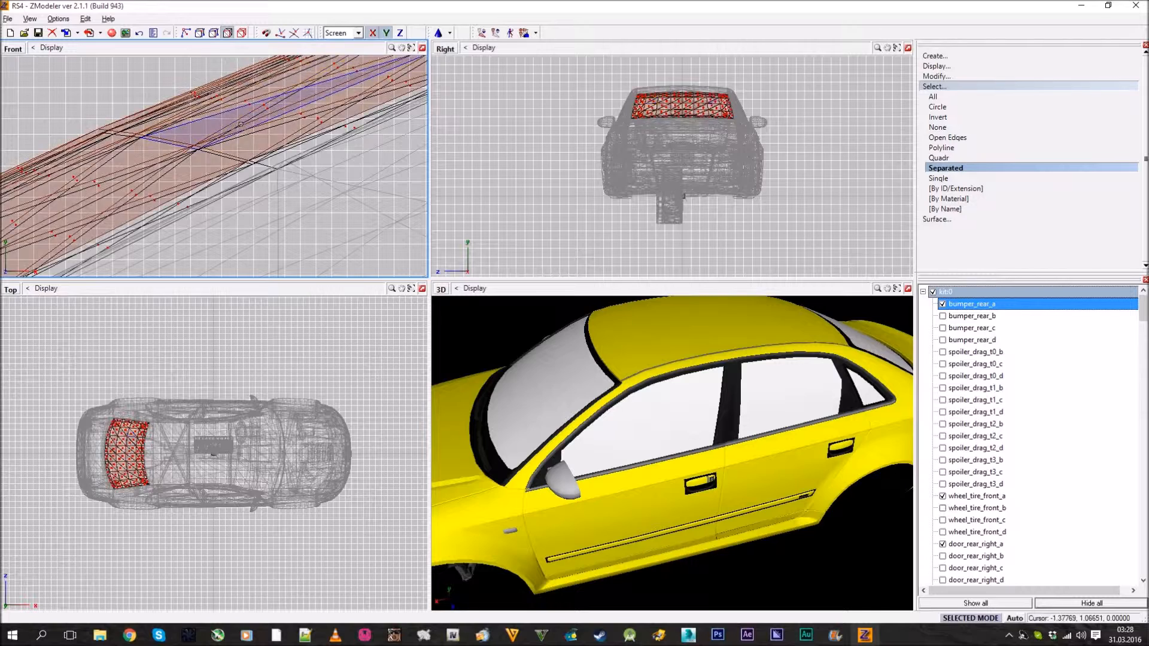
left_click(241, 124)
- Assign the first glass material, listed after rim, to the selected rear window polygons
left_click(111, 33)
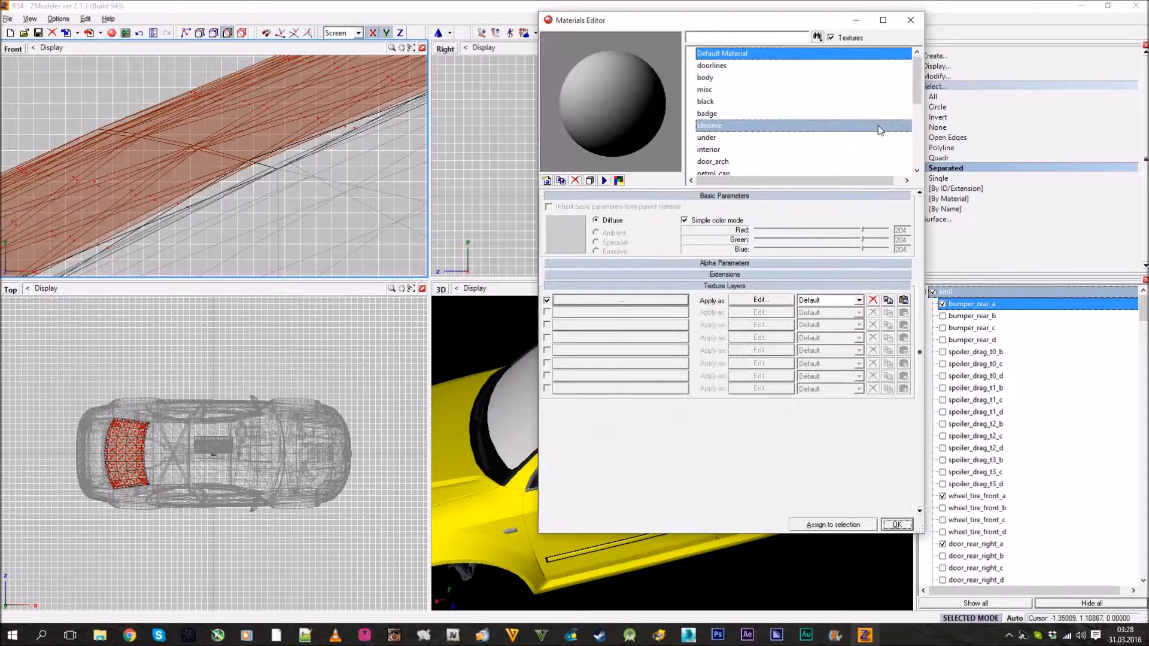
scroll(768, 125, "up", 2)
scroll(768, 125, "up", 2)
left_click(753, 98)
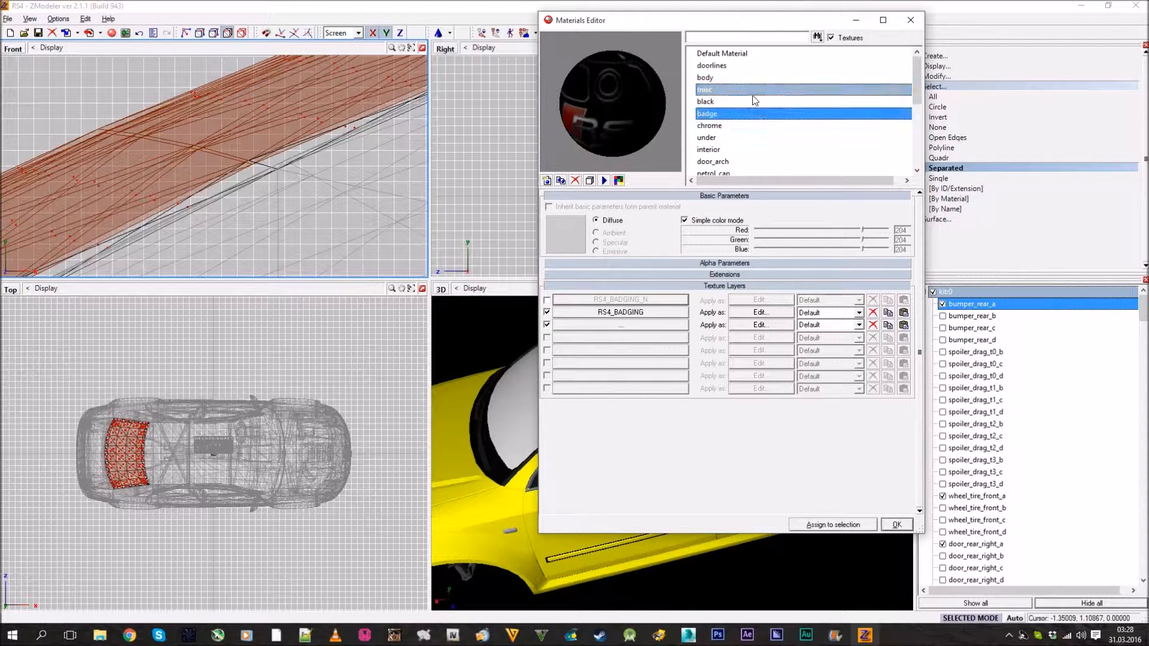
key("g")
scroll(754, 100, "down", 2)
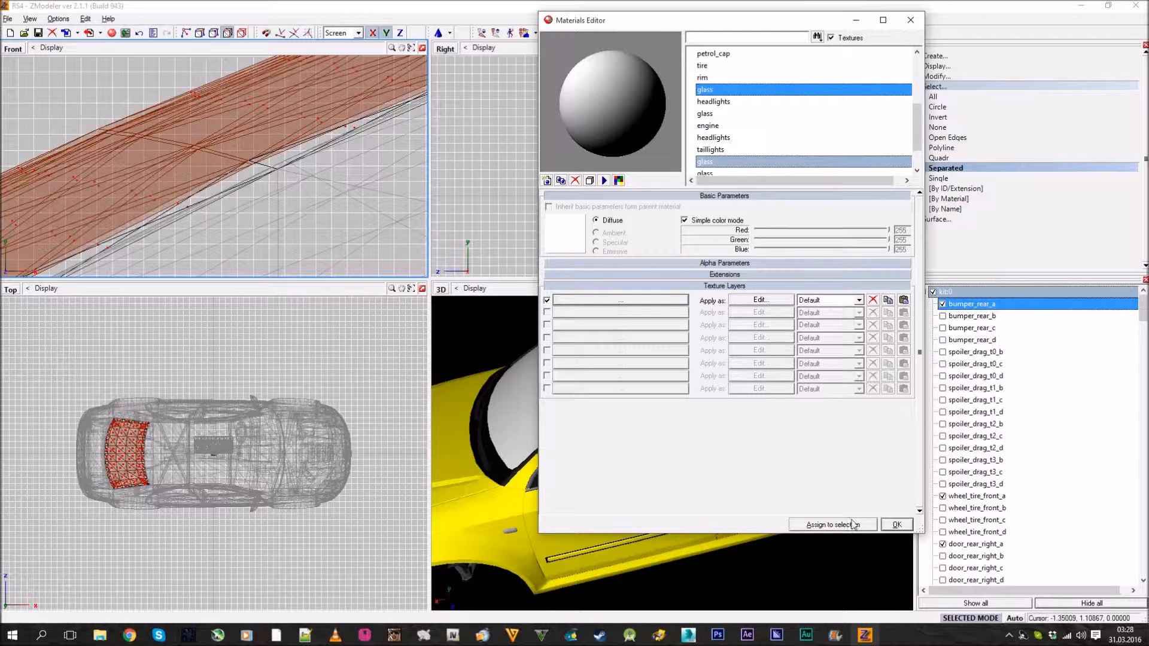
left_click(897, 525)
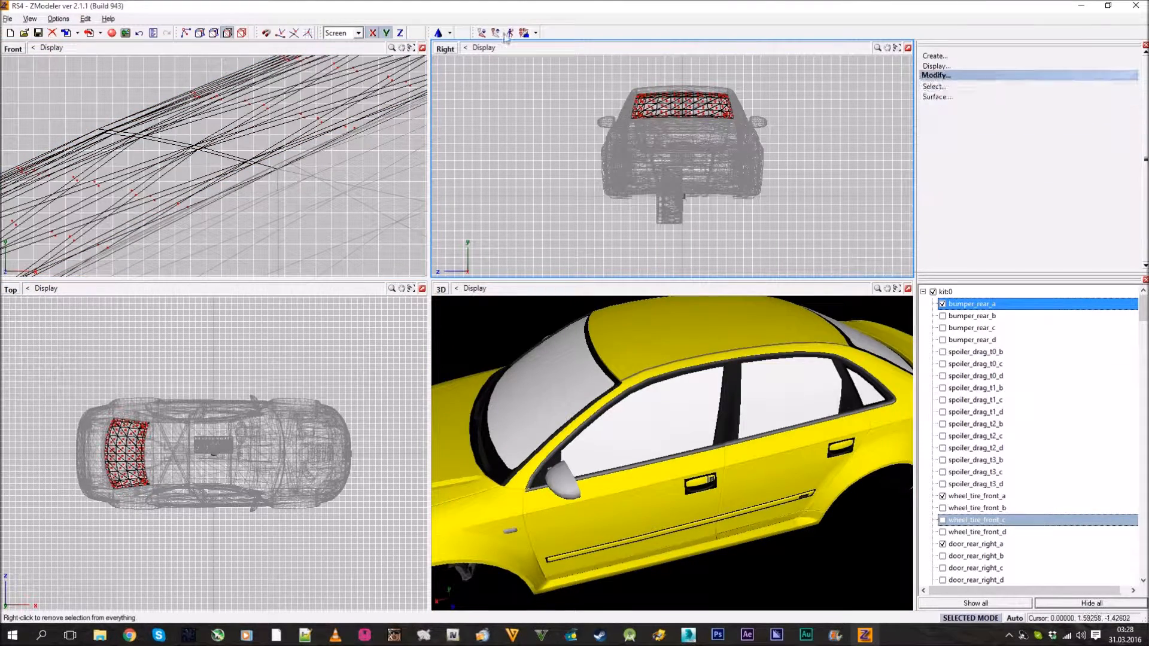
- Return to object-level editing and clear the rear window selection
left_click(240, 33)
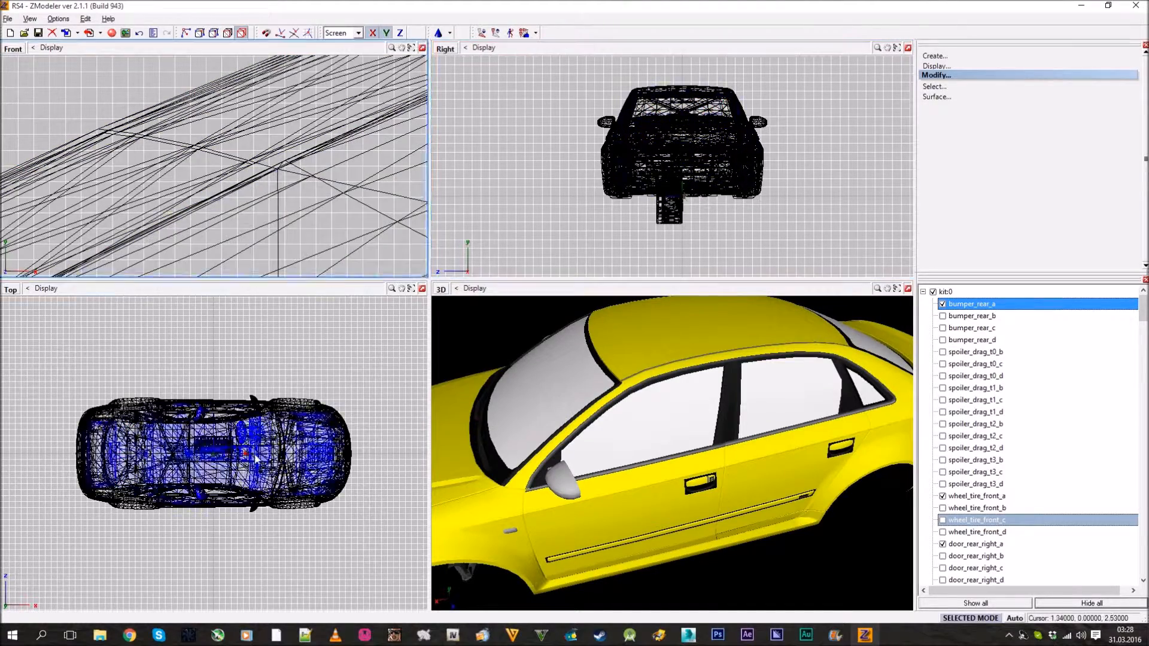
scroll(340, 165, "down", 8)
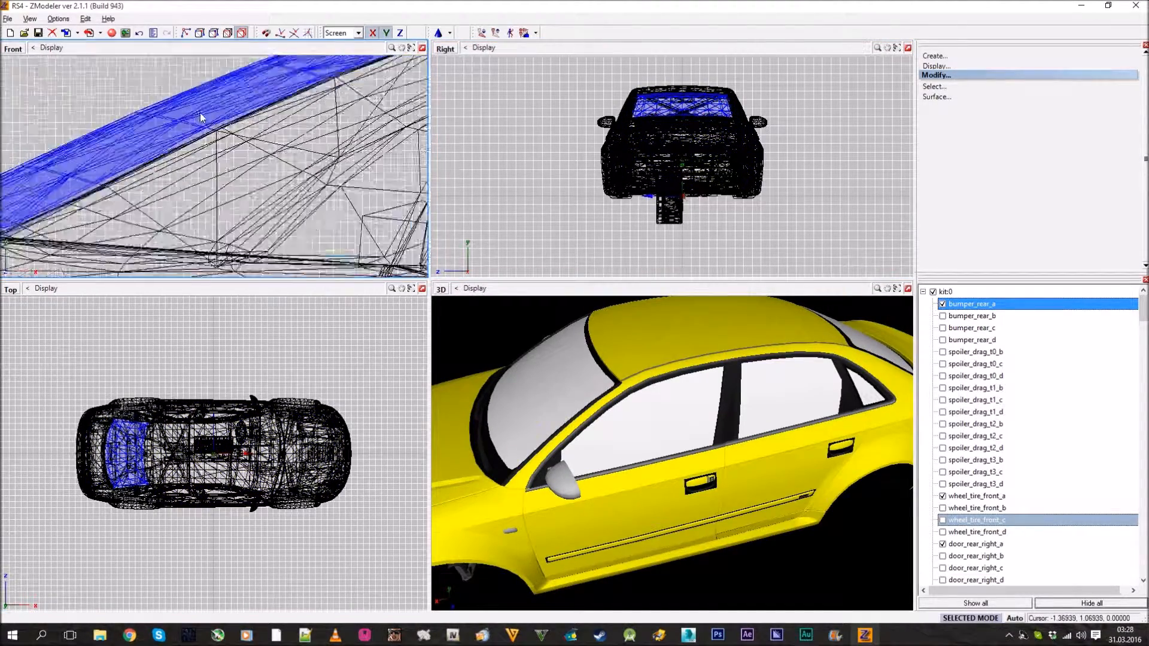
scroll(339, 165, "up", 5)
scroll(468, 117, "up", 1)
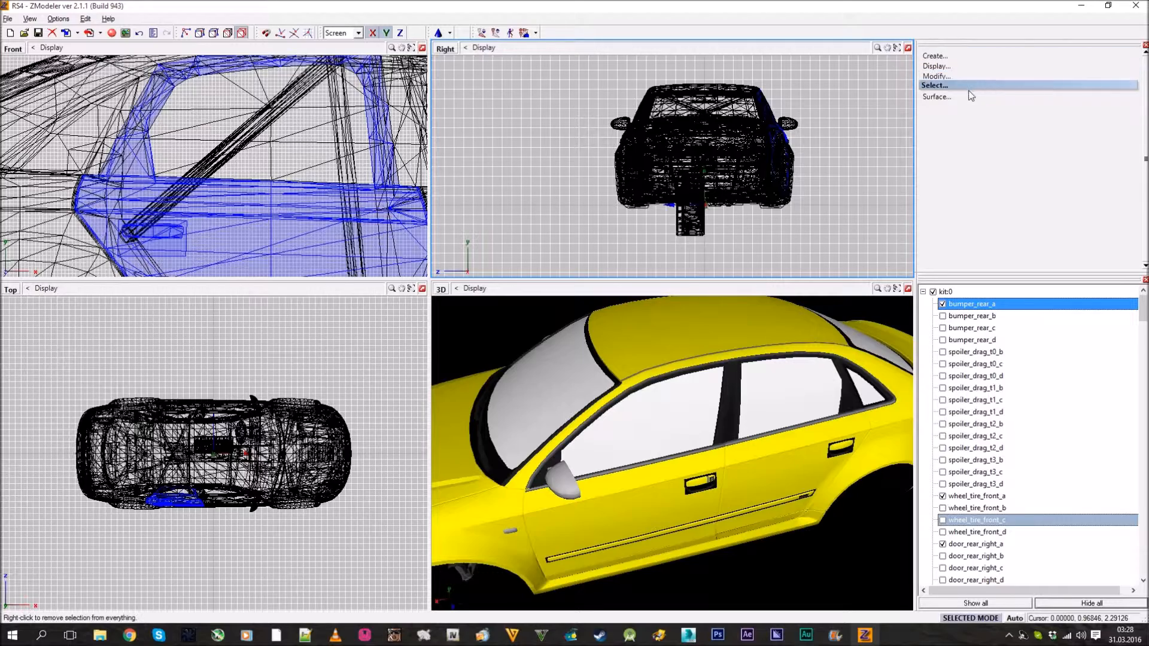
left_click(969, 89)
left_click(949, 127)
left_click(944, 89)
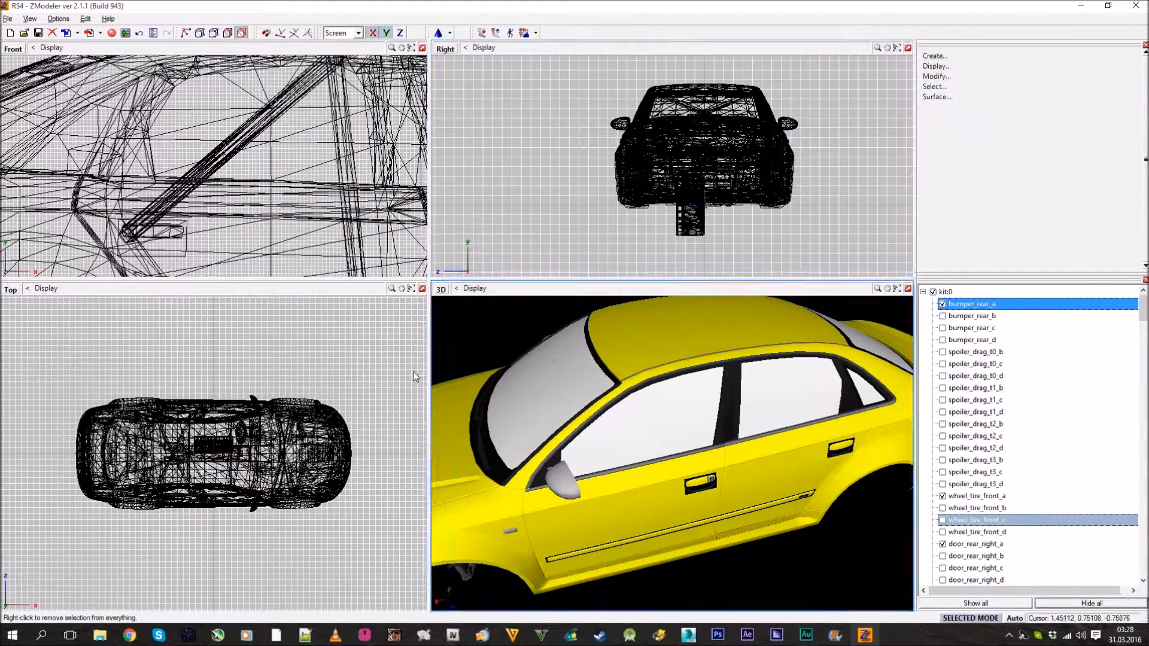
- Switch the 3D viewport to the User view, maximize it and show the car's right side from behind
left_click(440, 289)
left_click(474, 388)
middle_click_drag(712, 419, 925, 296)
left_click(907, 289)
middle_click_drag(839, 295, 307, 296)
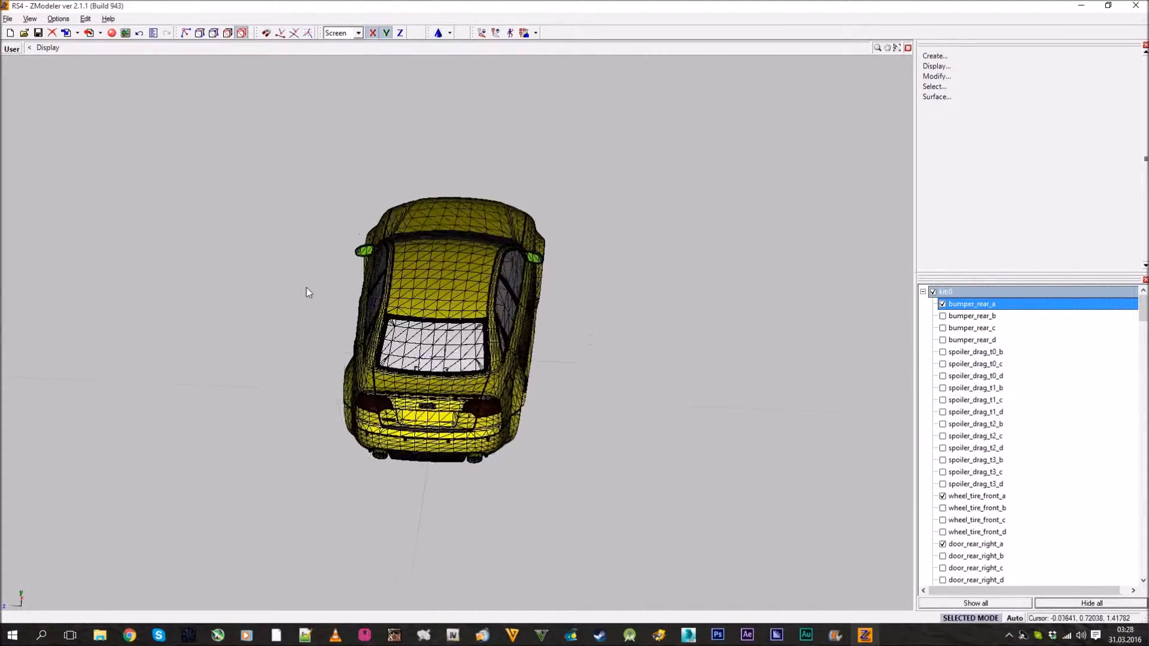
scroll(566, 324, "up", 5)
middle_click_drag(520, 332, 192, 287)
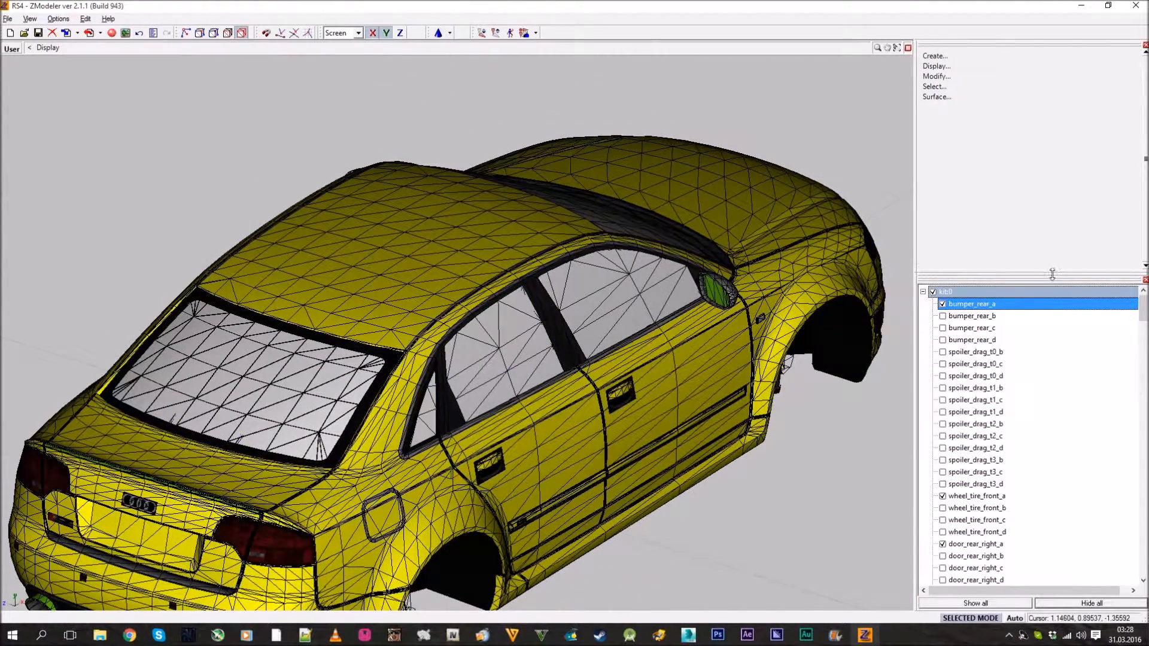
- Hide the base_a and body_a objects to expose the side windows
left_click_drag(1053, 273, 1076, 107)
scroll(1128, 215, "down", 20)
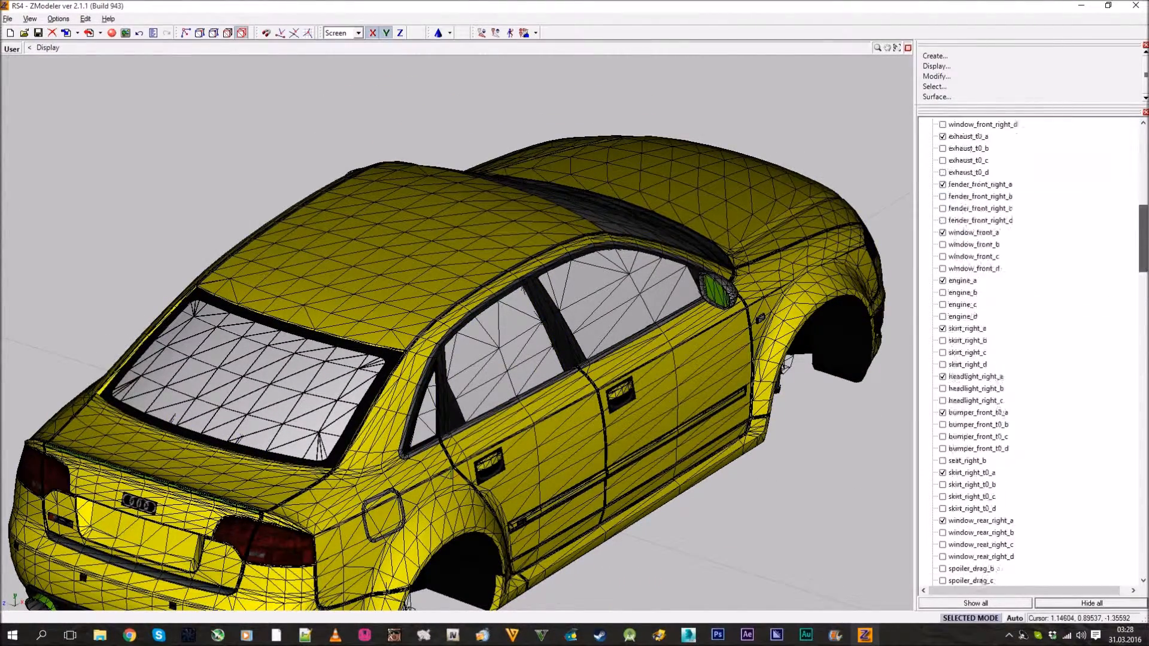
scroll(1029, 353, "down", 5)
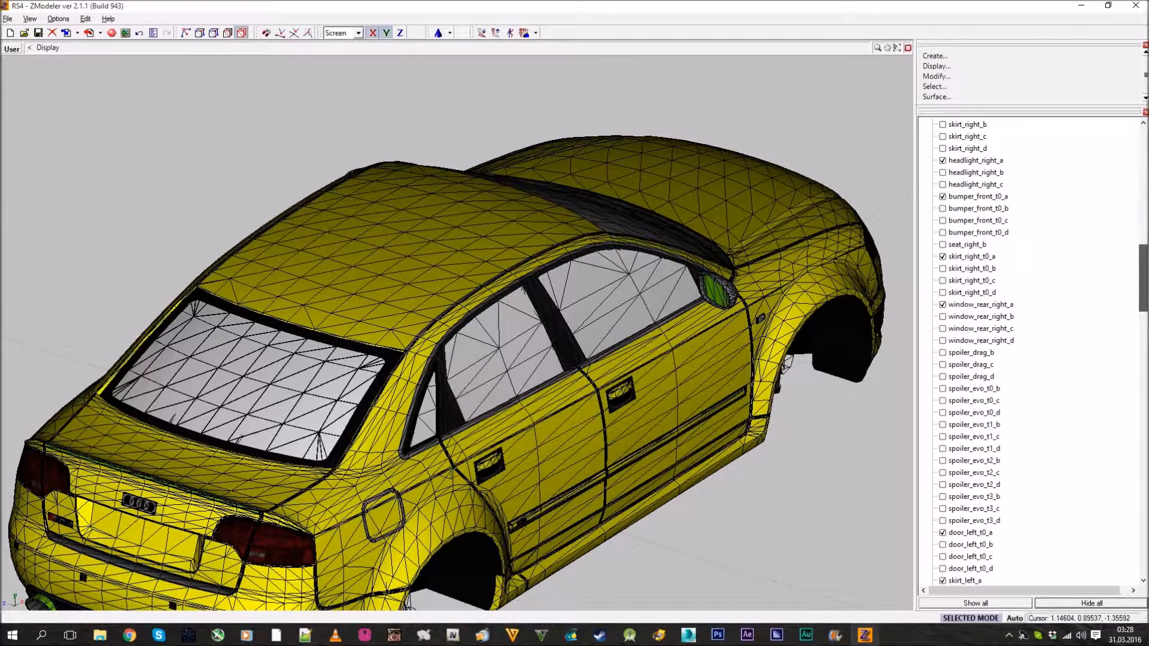
scroll(1029, 353, "down", 12)
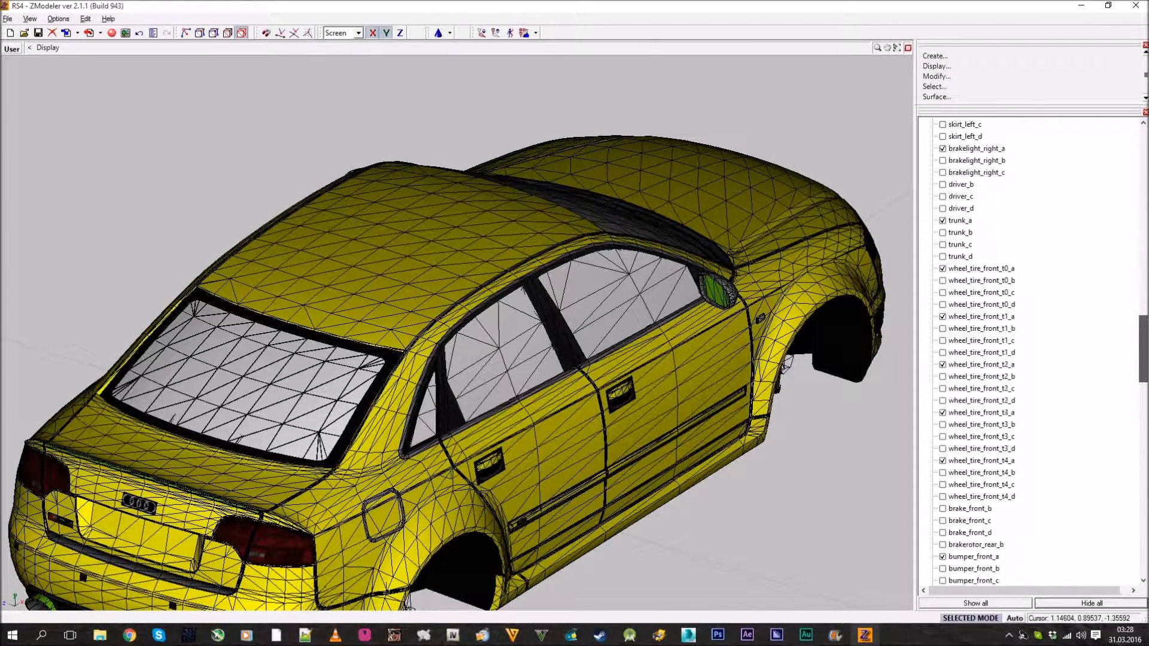
scroll(1029, 353, "down", 15)
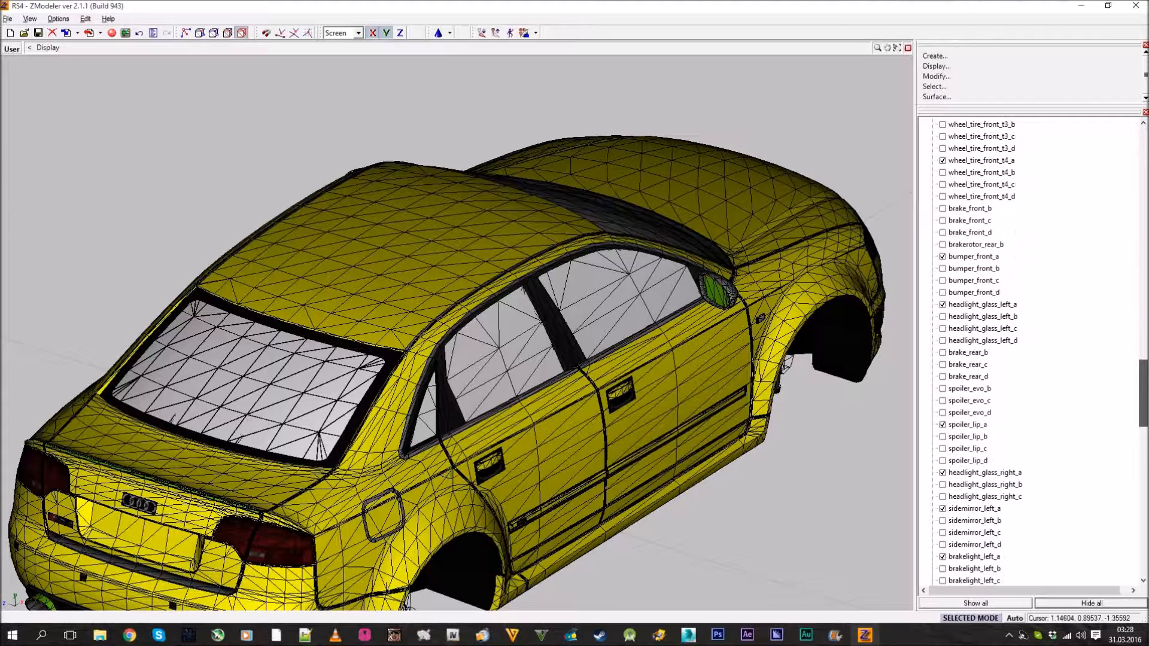
scroll(1029, 353, "down", 4)
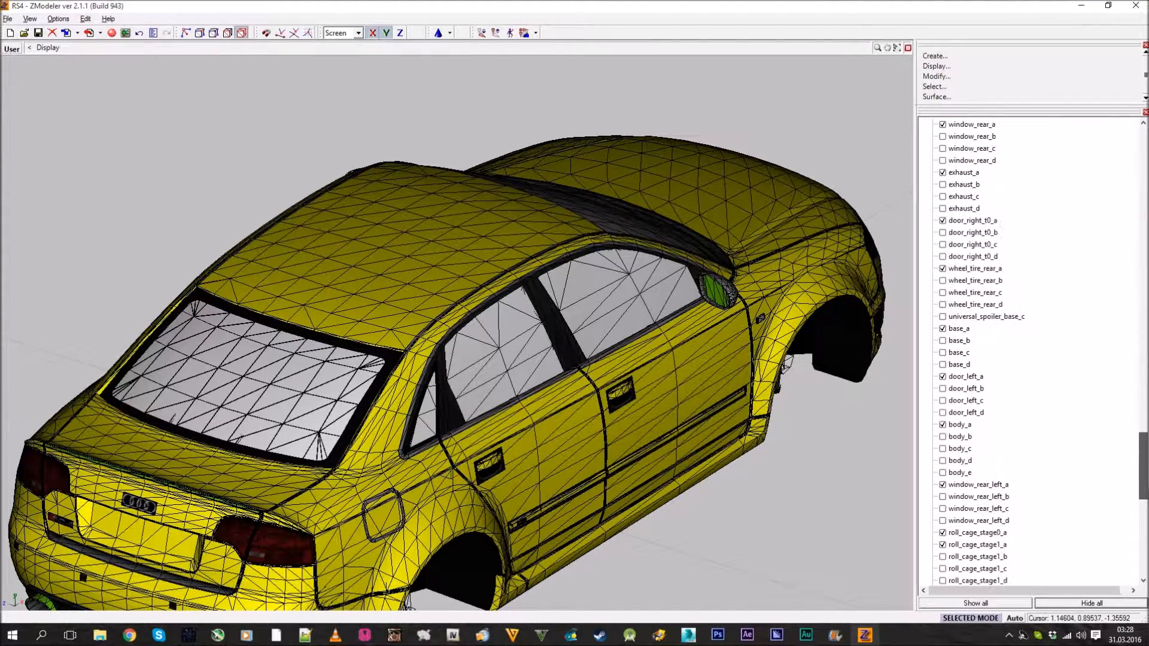
left_click(943, 329)
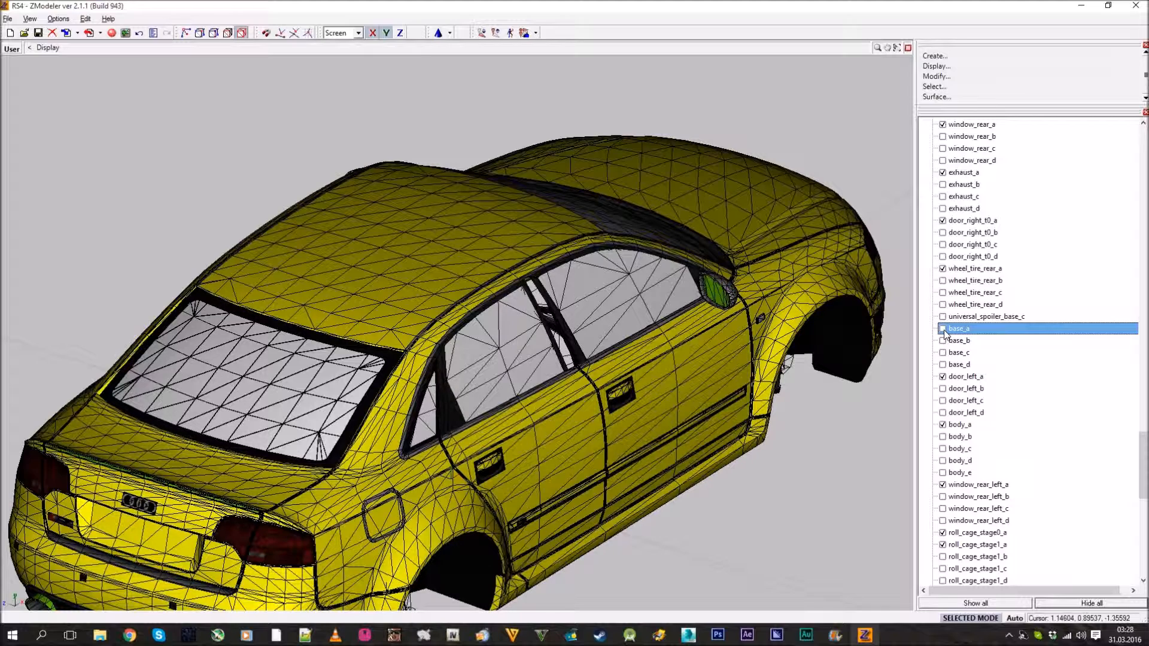
scroll(958, 359, "down", 1)
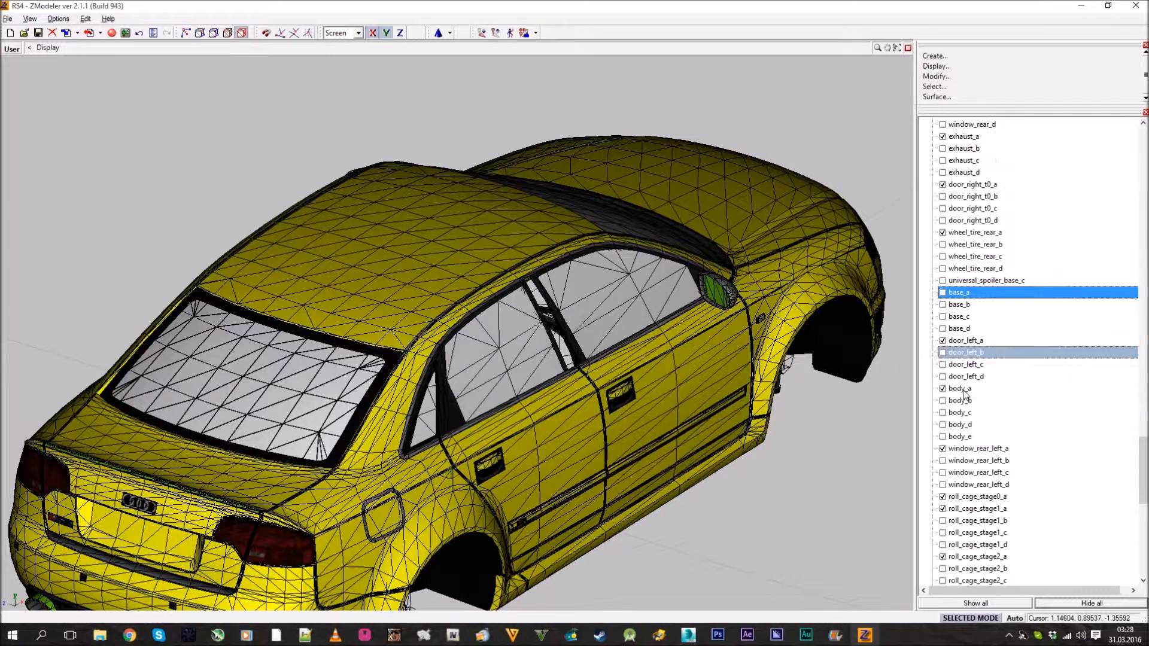
left_click(943, 388)
left_click(944, 294)
left_click(944, 294)
left_click(944, 293)
left_click(944, 293)
- Isolate the right front side window at polygon level and select its connected polygons with the Separated selection tool
middle_click_drag(742, 287, 657, 263)
scroll(657, 259, "up", 3)
middle_click_drag(626, 226, 401, 27)
left_click(232, 33)
left_click(541, 250)
left_click_drag(1032, 109, 1038, 284)
left_click(934, 87)
left_click(957, 168)
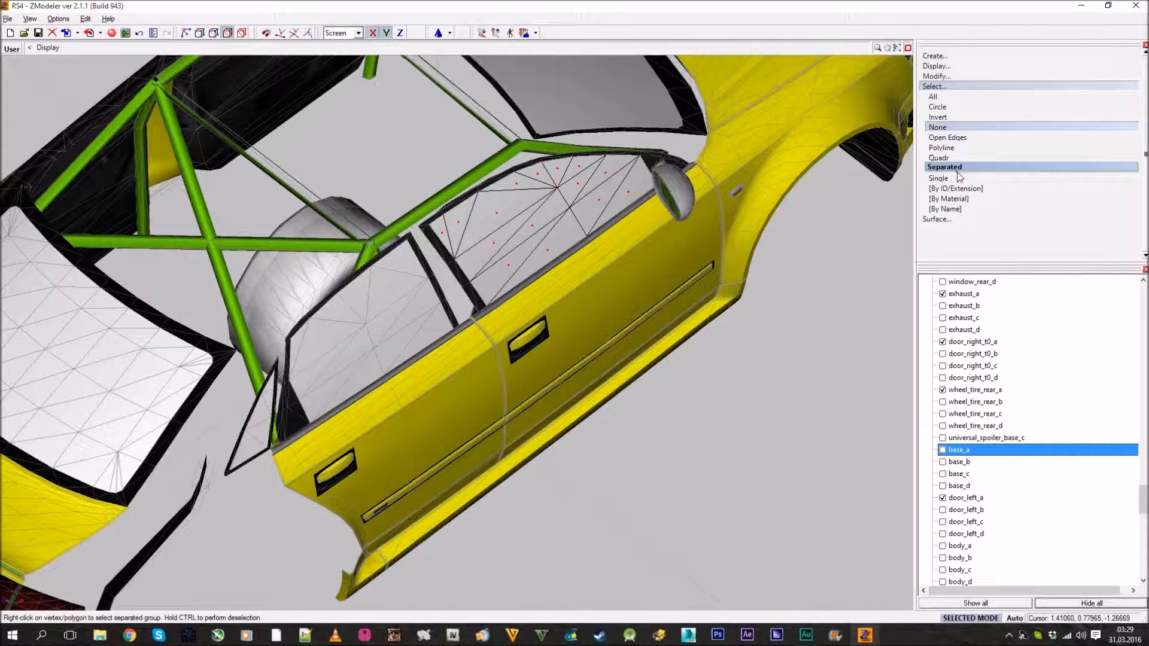
right_click(527, 220)
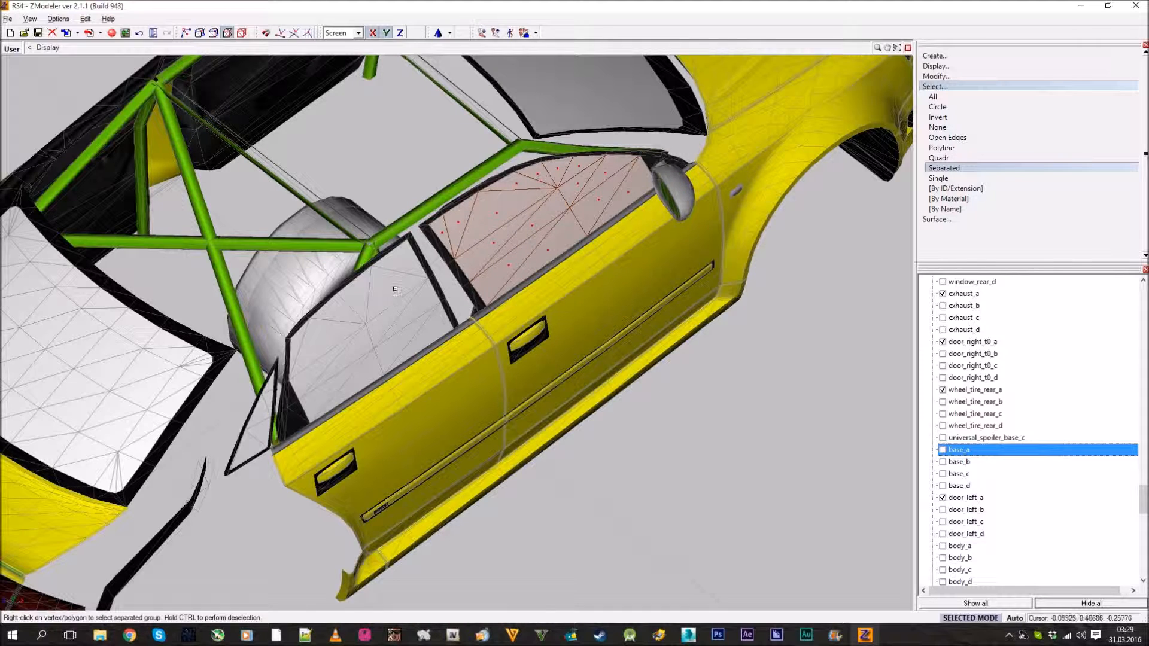
- Assign the first glass material, listed after rim, to the selected right front side window polygons
left_click(112, 32)
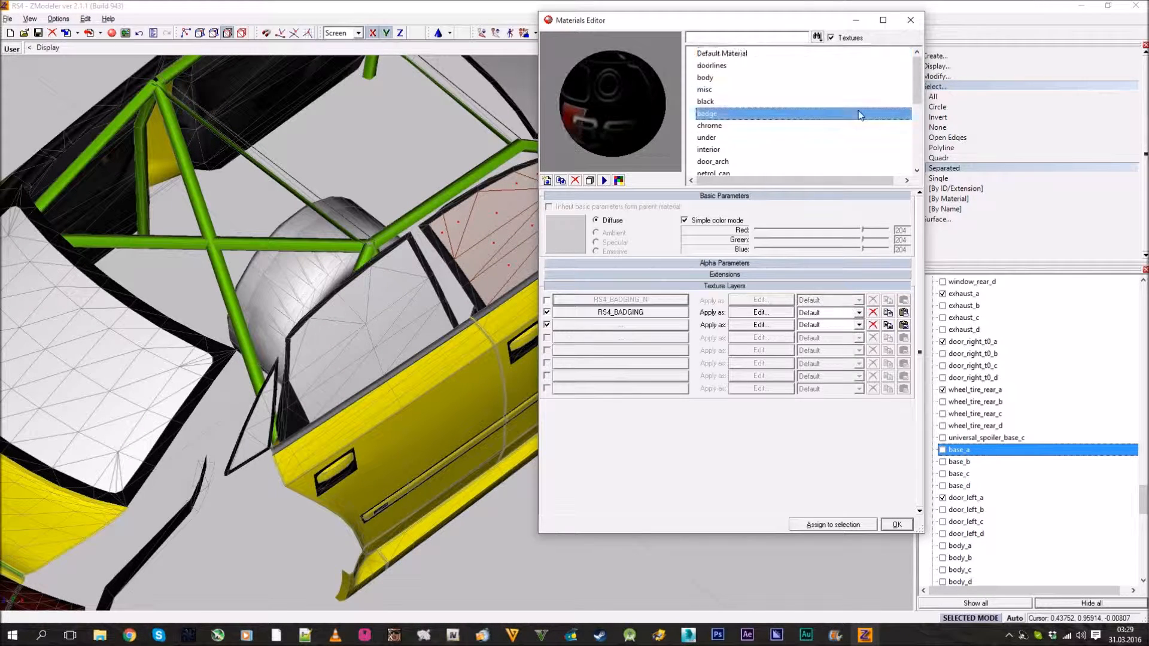
left_click(792, 91)
key("g")
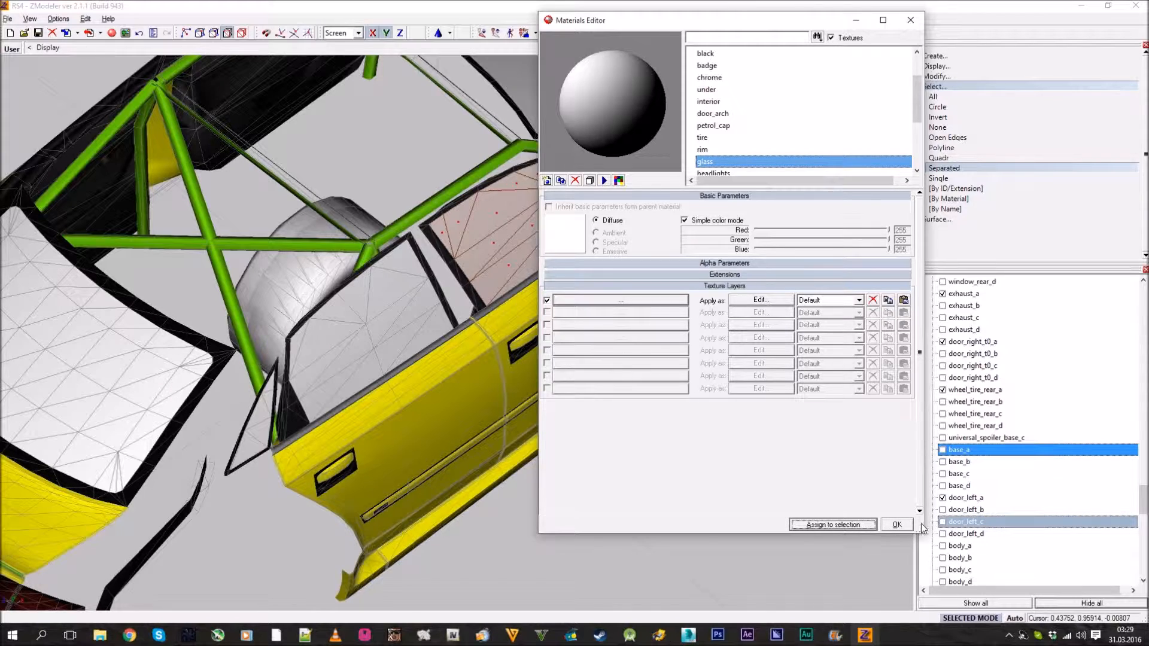
left_click(897, 524)
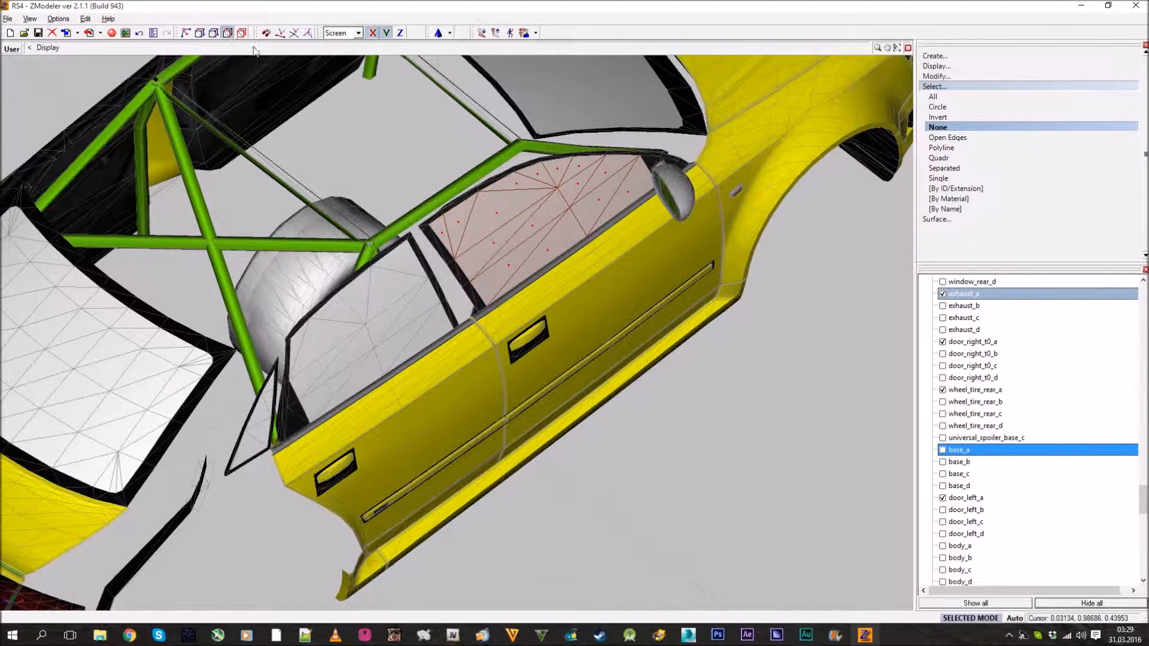
- Clear the front side window selection and isolate the right rear side window for polygon-level editing
left_click(241, 33)
left_click(370, 399)
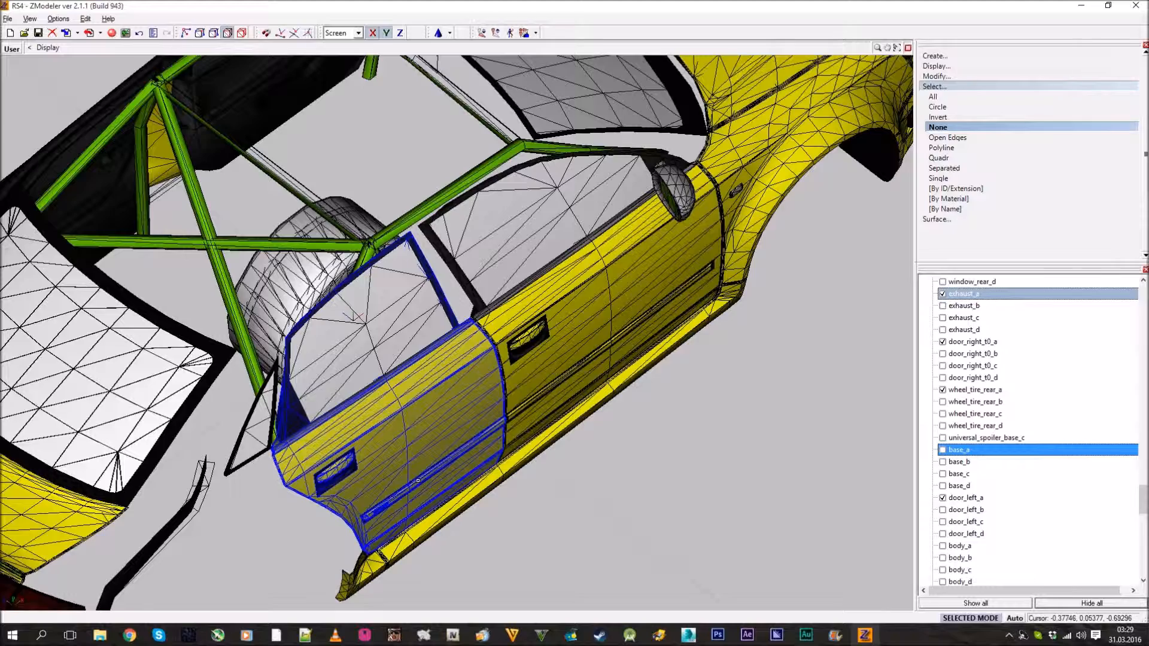
left_click(978, 89)
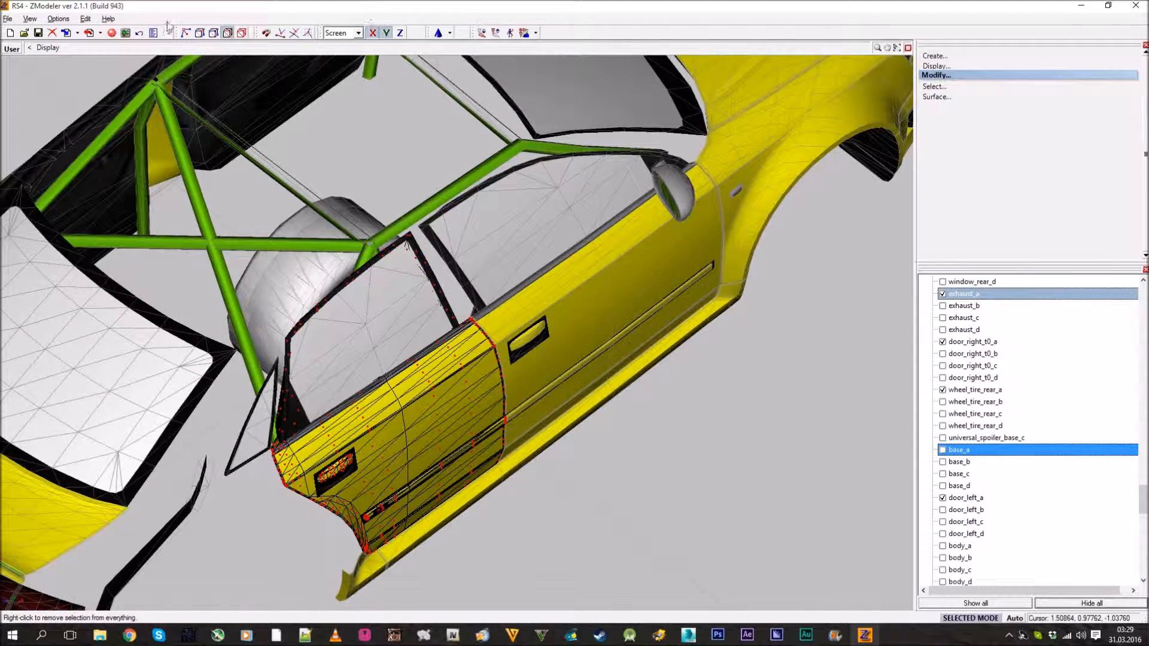
left_click(228, 33)
left_click(407, 332)
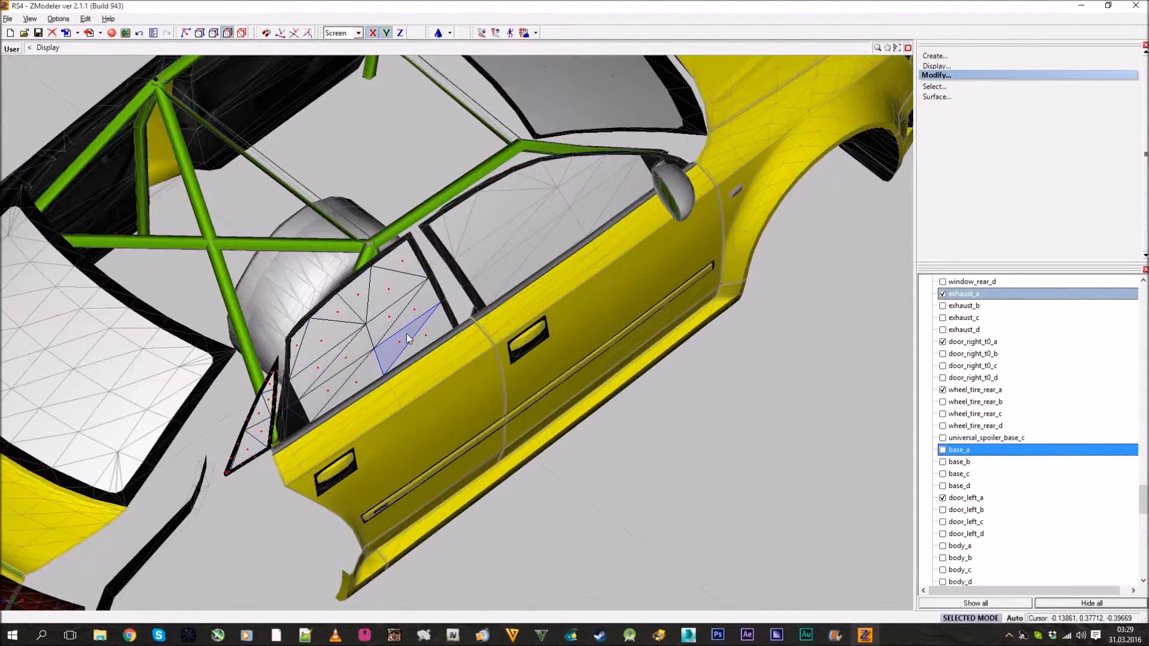
- Select all connected polygons of the right rear door's glass with the Separated selection tool, leaving out the small triangular quarter window
left_click(935, 87)
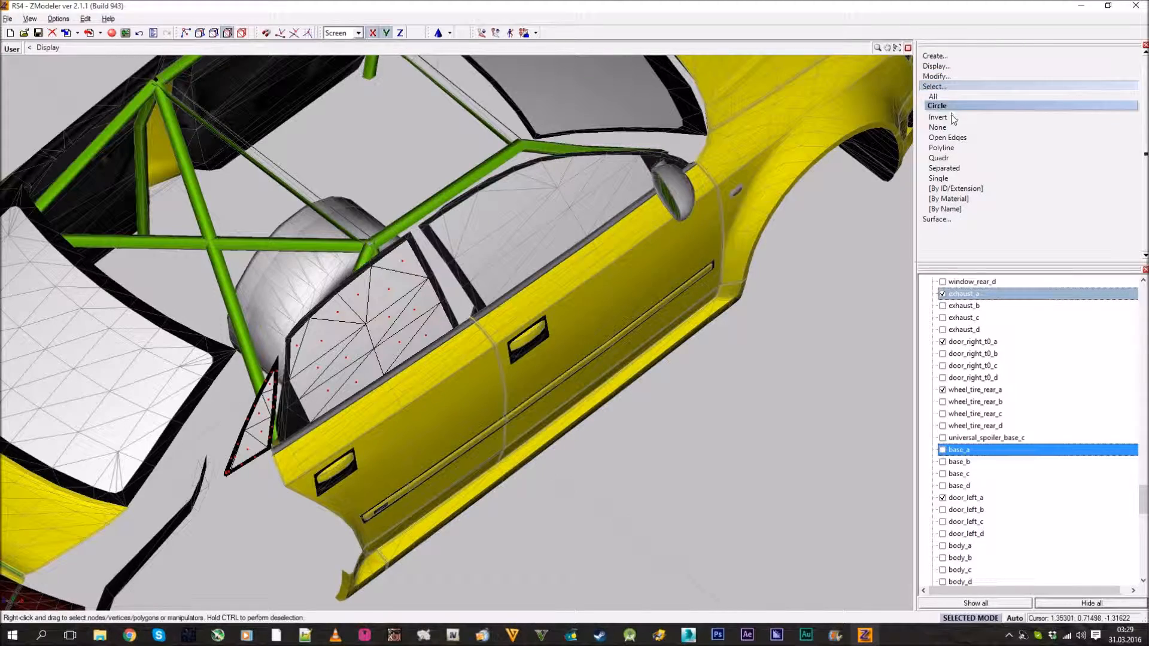
left_click(935, 177)
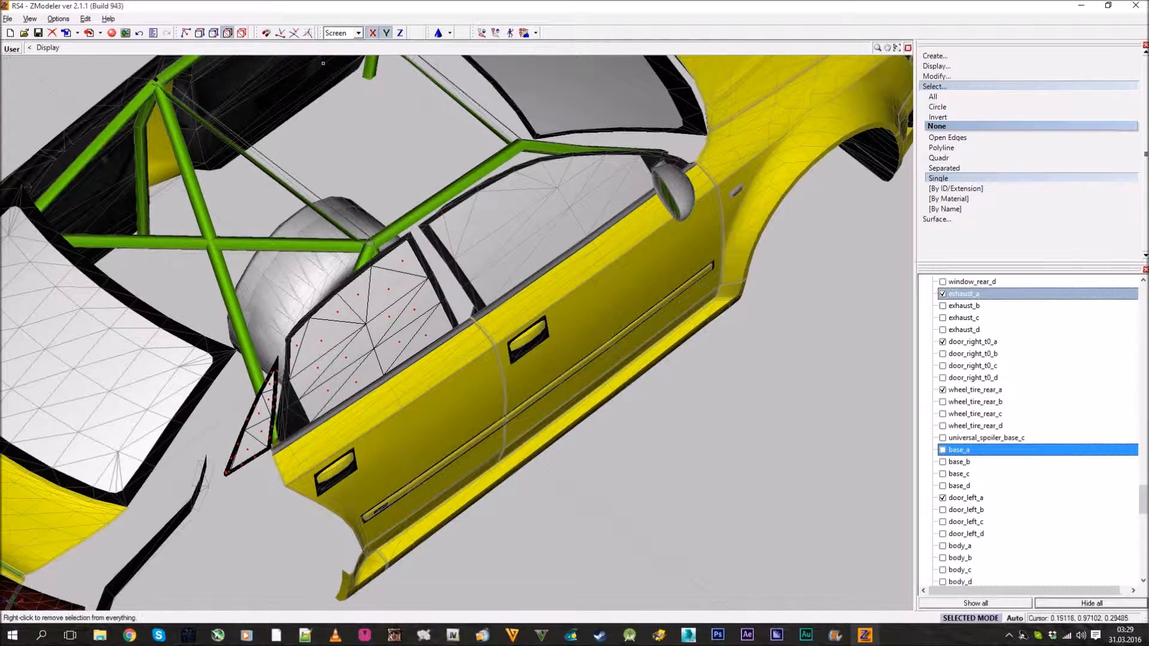
scroll(330, 279, "up", 10)
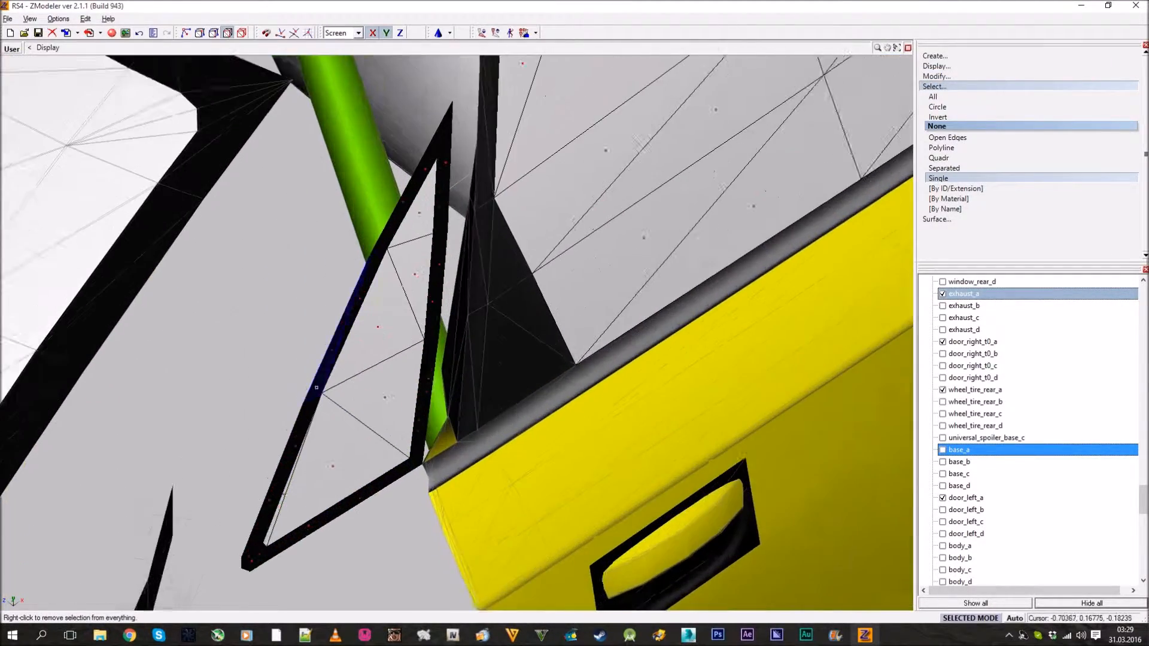
scroll(383, 254, "down", 5)
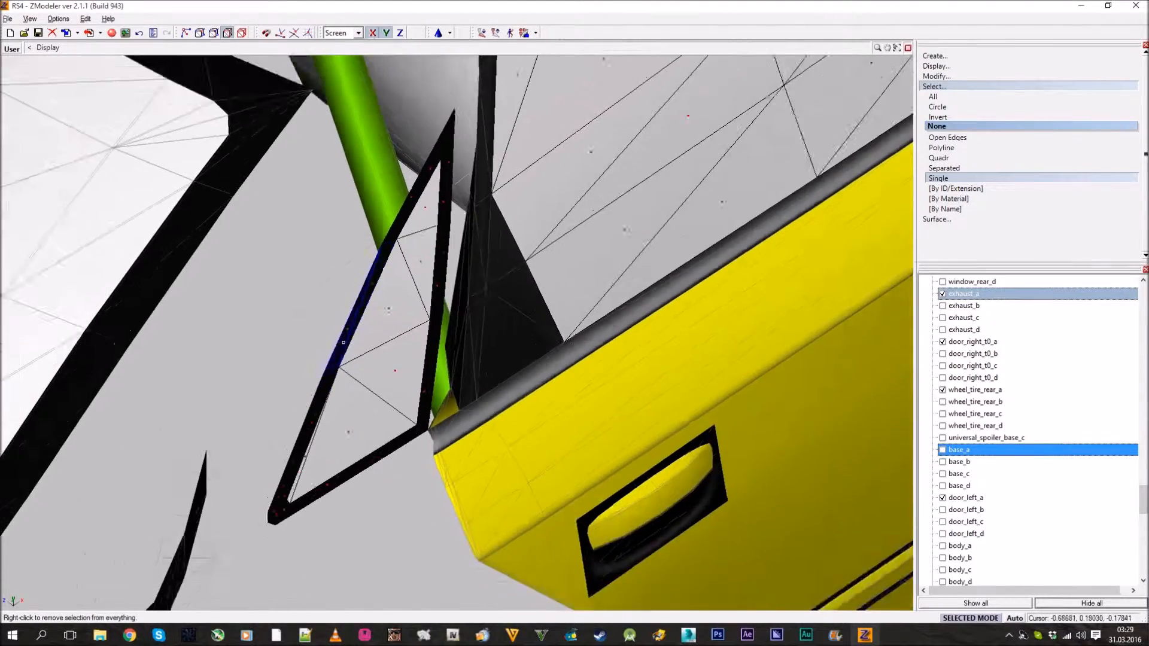
scroll(276, 227, "up", 3)
scroll(276, 227, "down", 4)
left_click(482, 257)
left_click(988, 167)
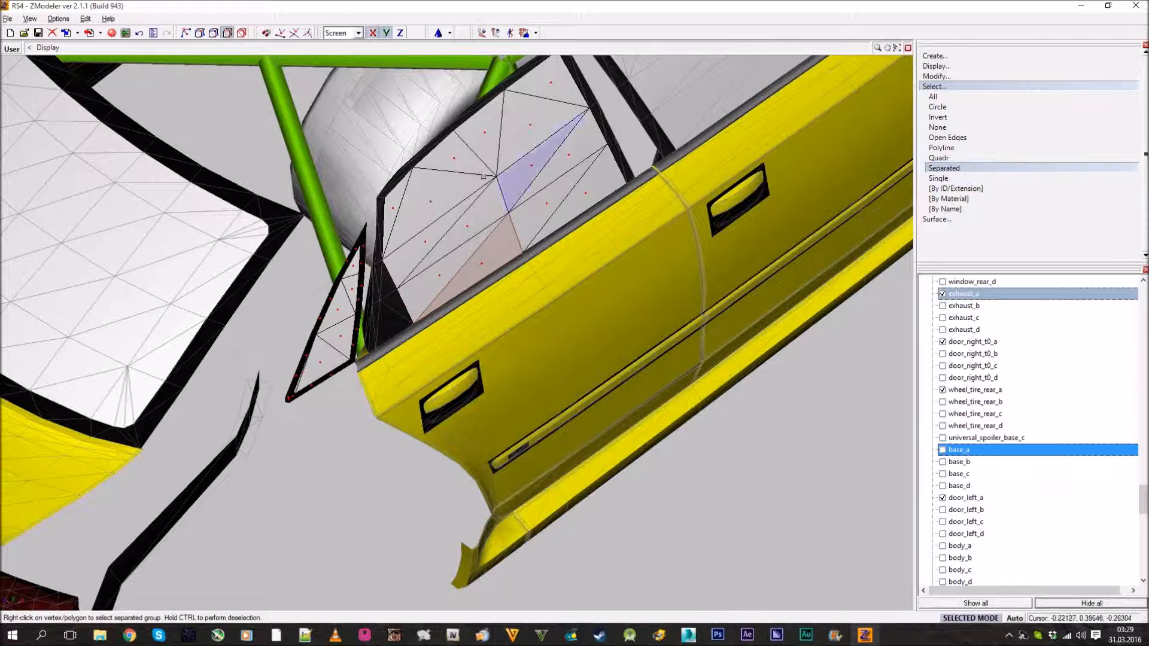
right_click(449, 192)
- Assign the first glass material, listed after rim, to the selected right rear door glass polygons
left_click(111, 33)
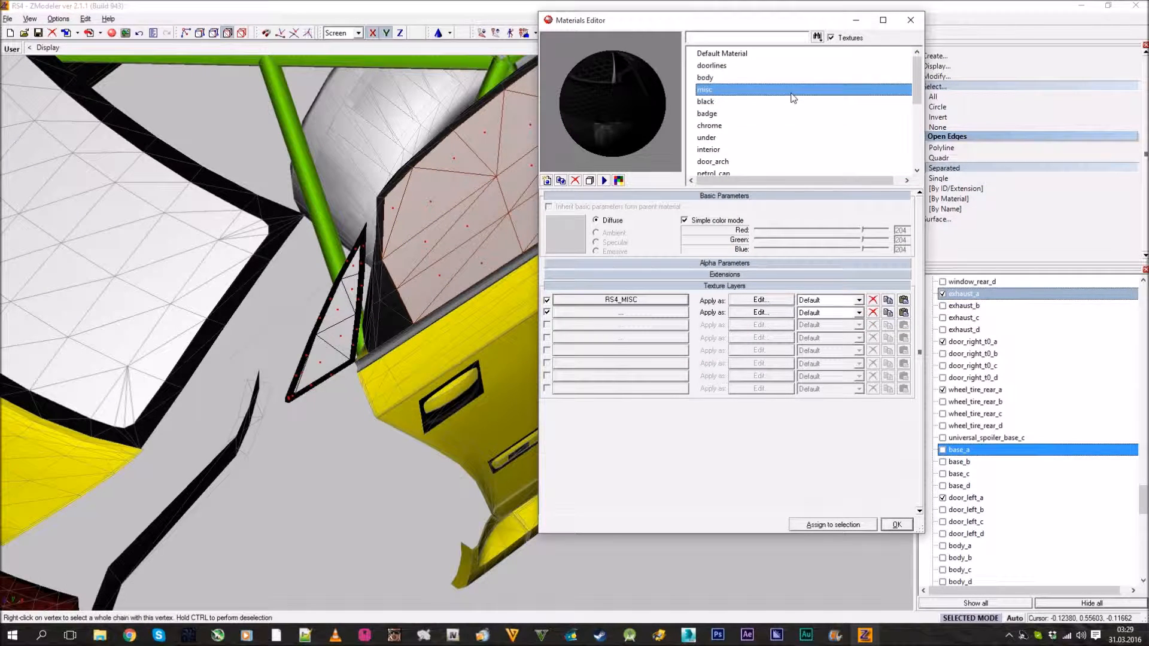
key("g")
left_click(833, 525)
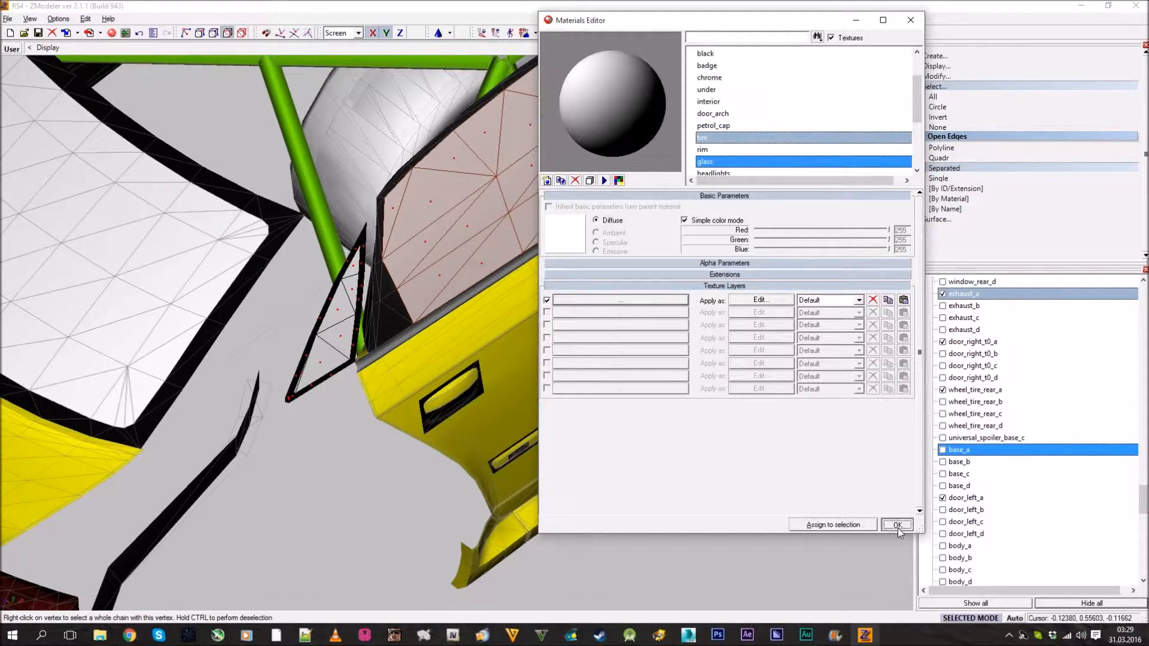
- Finish the glass material assignment, clear the side window polygon selection and return to object-level editing
left_click(896, 524)
left_click(938, 127)
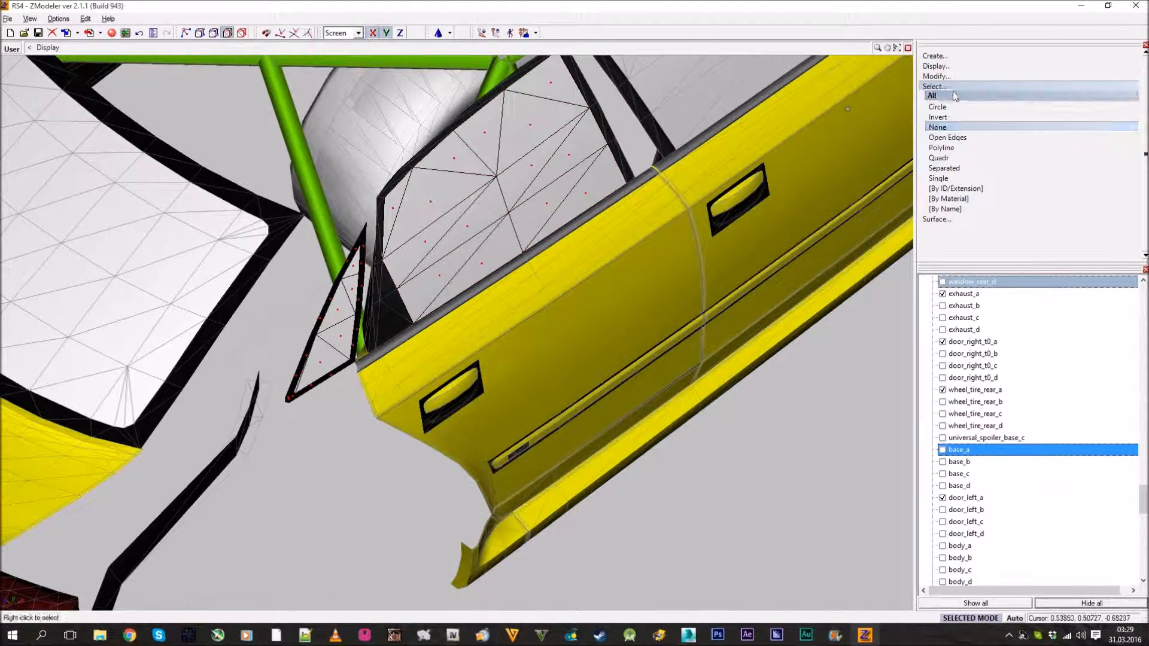
left_click(292, 33)
left_click(240, 36)
- Delete the green roll cage objects from the car's interior
middle_click_drag(371, 311, 933, 258)
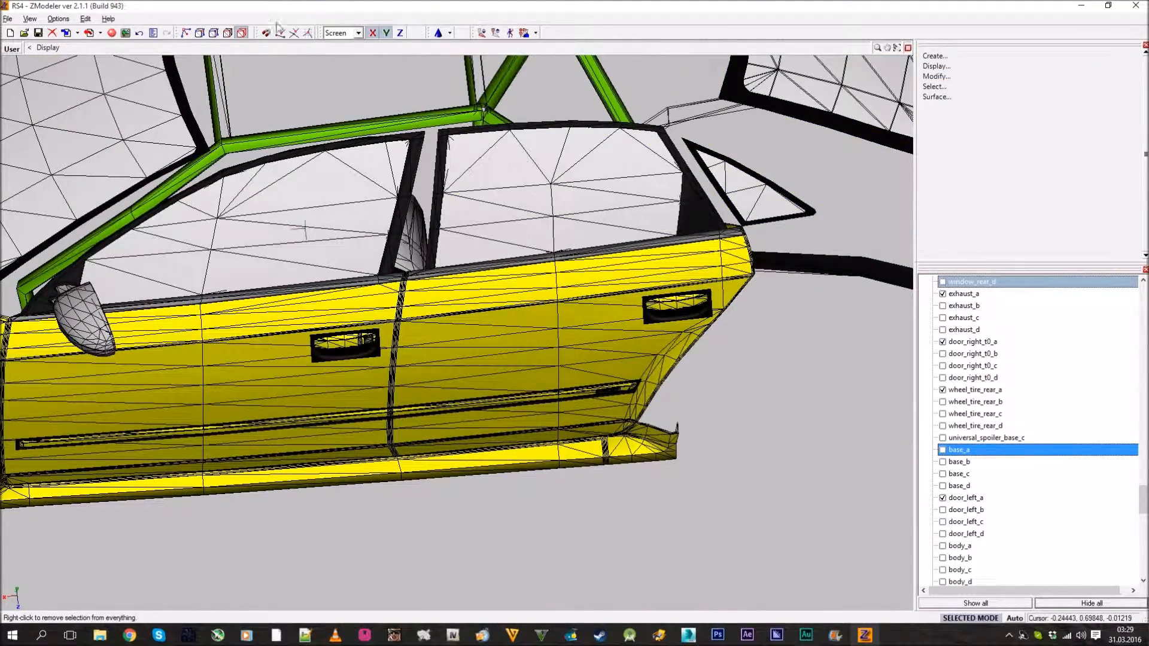
middle_click_drag(378, 135, 569, 249)
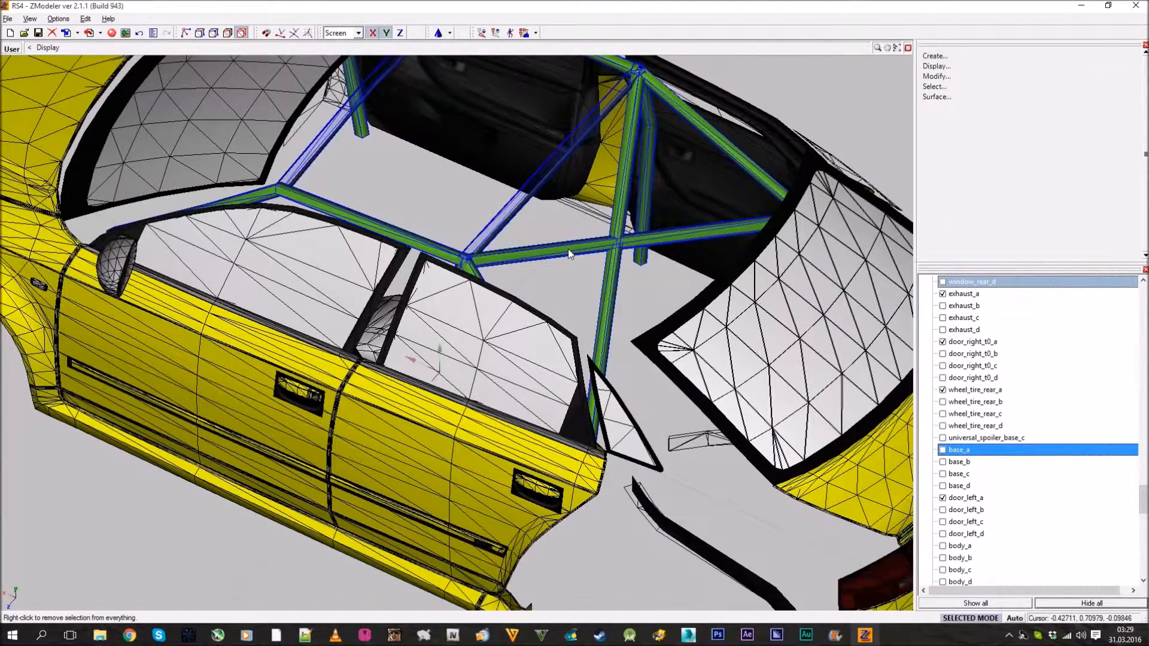
left_click(483, 241)
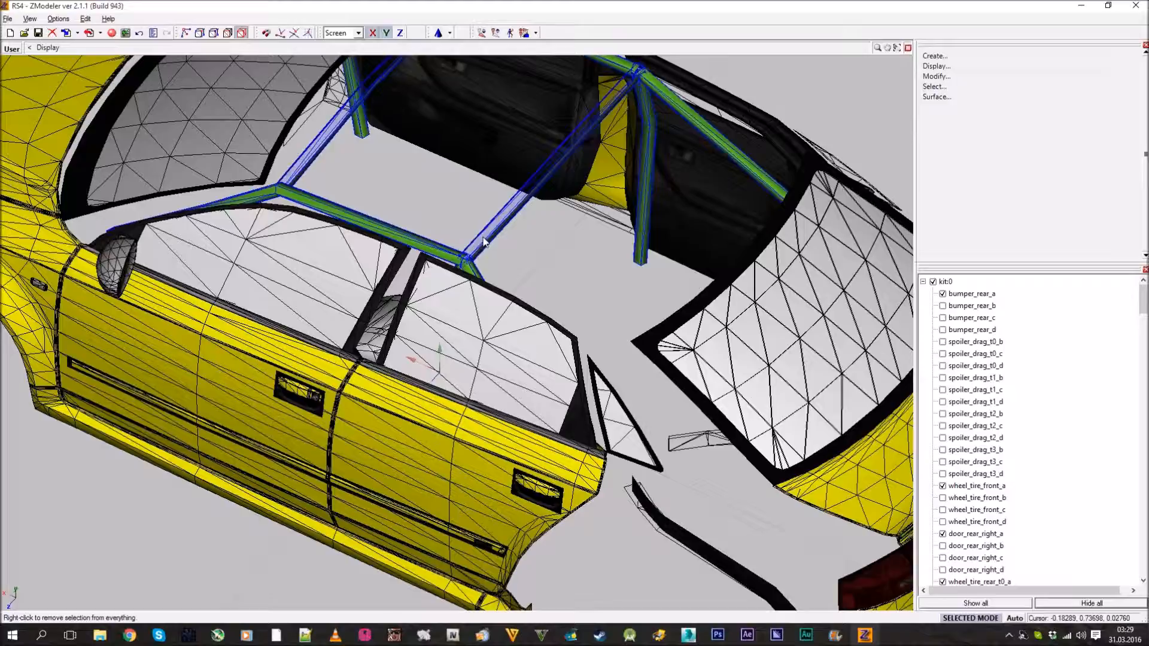
key("Delete")
scroll(483, 237, "down", 5)
- Assign the glass material to the separated polygons of the left rear door window and quarter window, and clear the selection
middle_click_drag(482, 237, 649, 272)
scroll(431, 262, "up", 5)
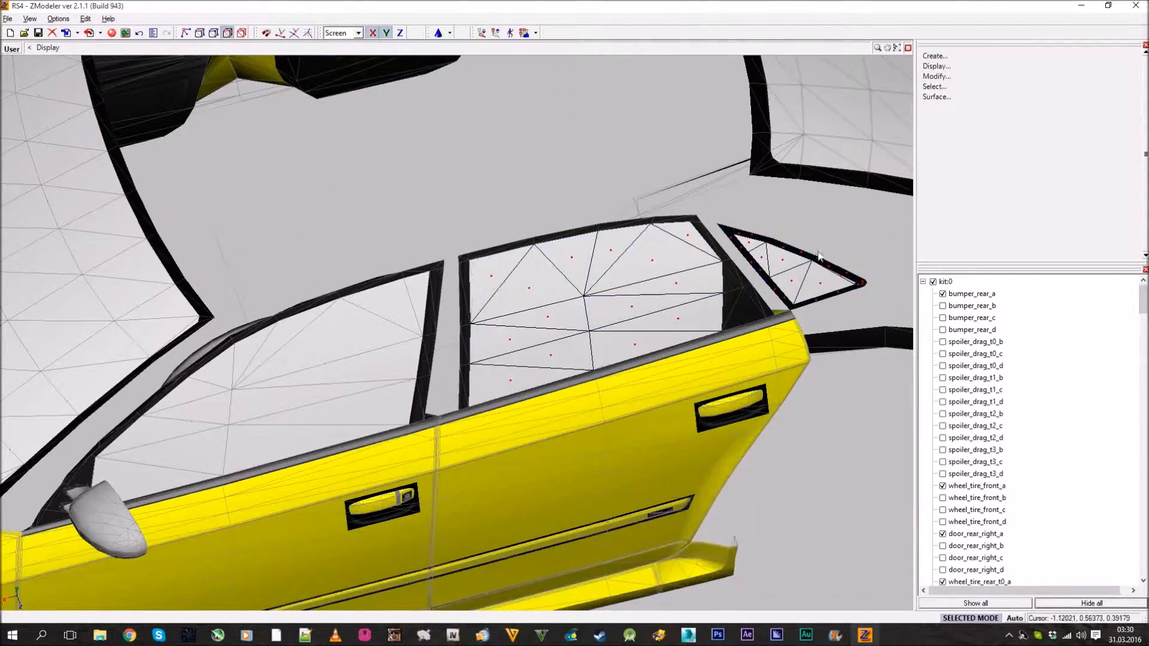
left_click(936, 86)
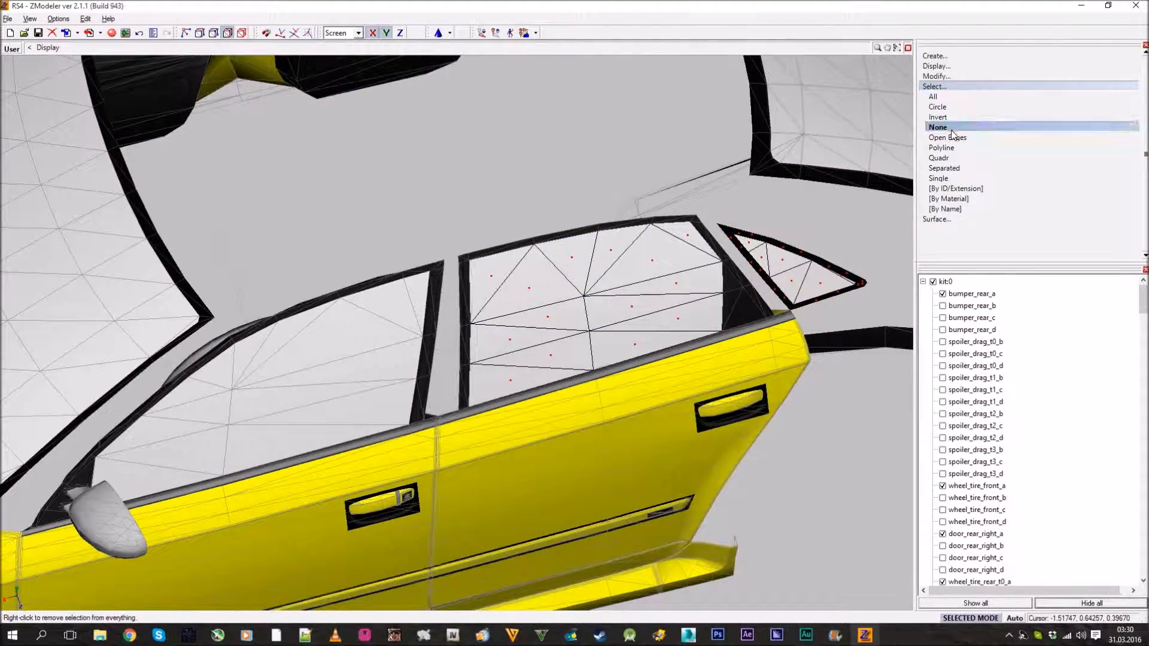
left_click(944, 168)
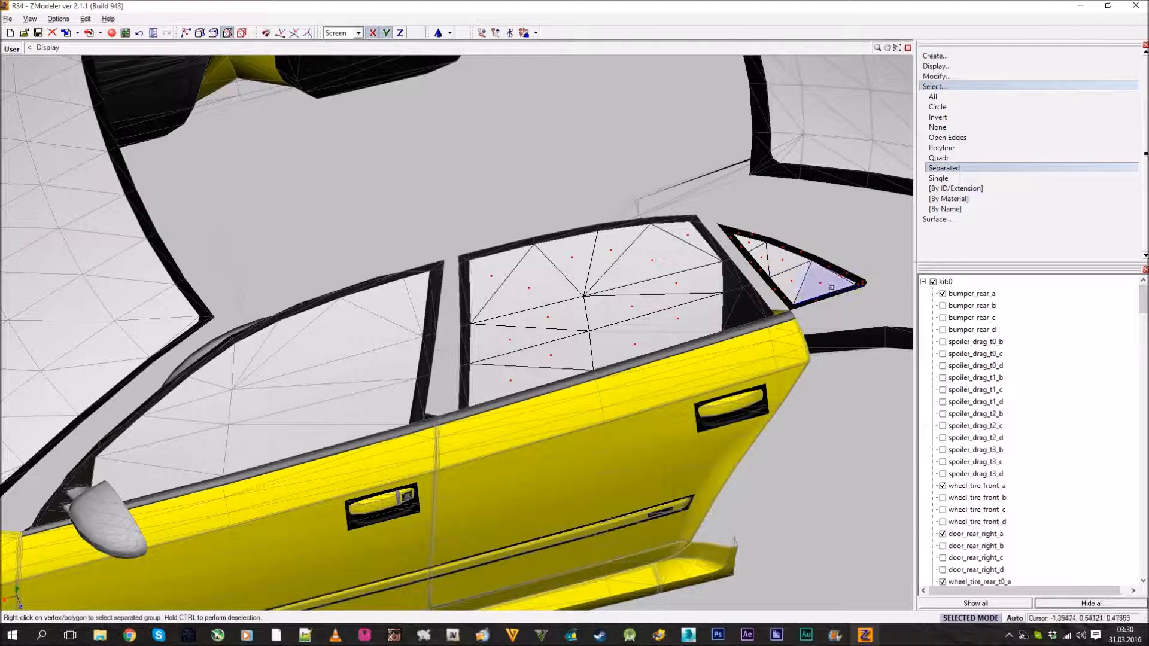
right_click(611, 291)
middle_click_drag(611, 291, 469, 86)
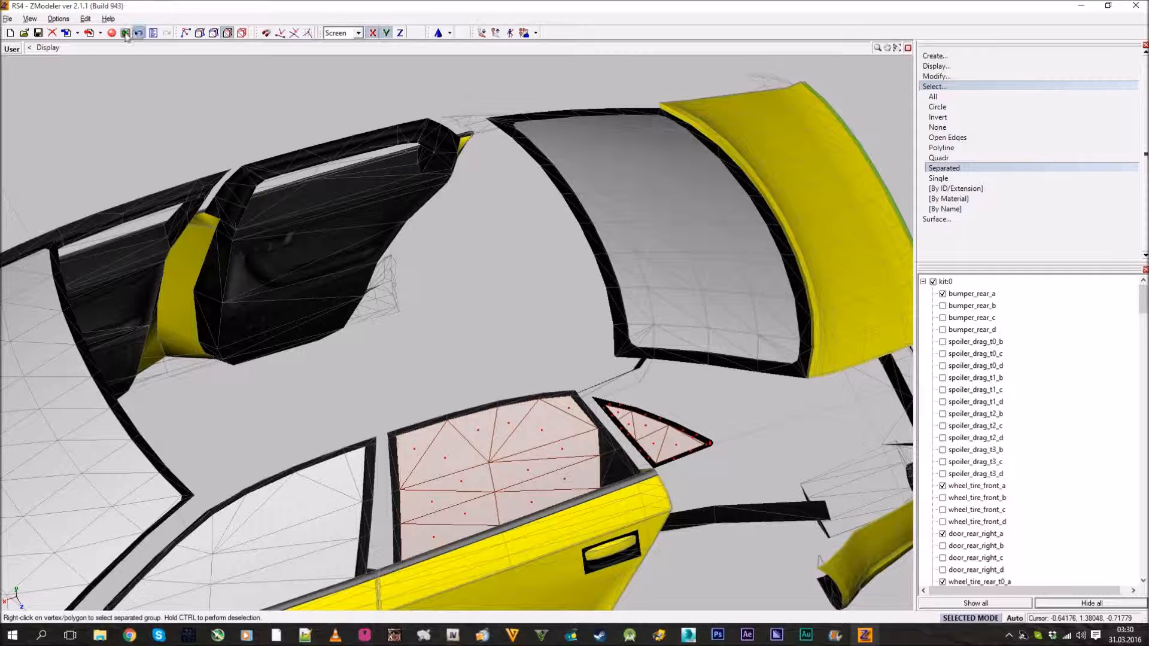
left_click(126, 33)
left_click(870, 138)
left_click(809, 101)
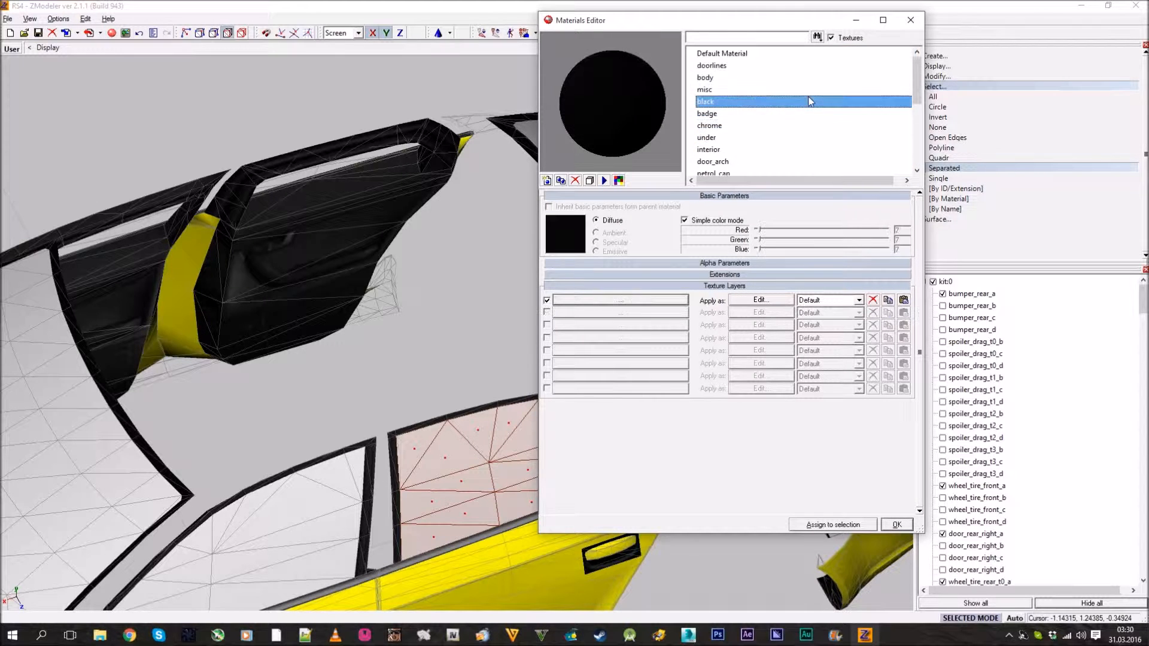
key("Down")
key("Down")
key("Down")
key("Down")
key("Down")
key("Down")
key("Down")
key("Down")
key("Down")
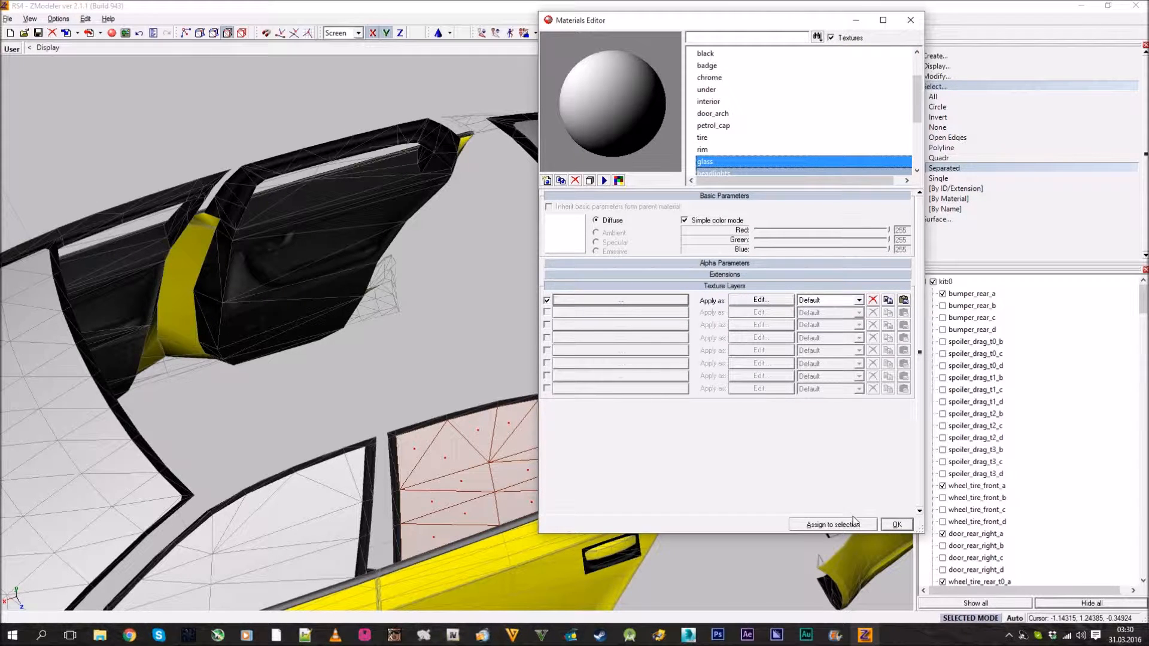
left_click(896, 525)
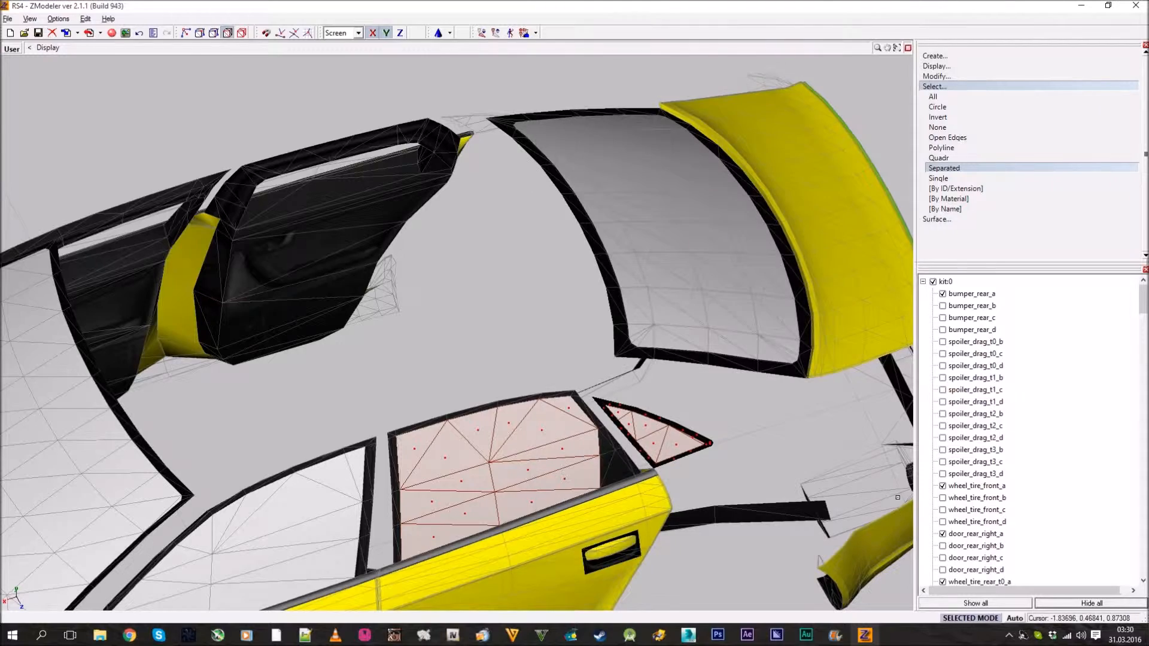
left_click(938, 127)
left_click(934, 88)
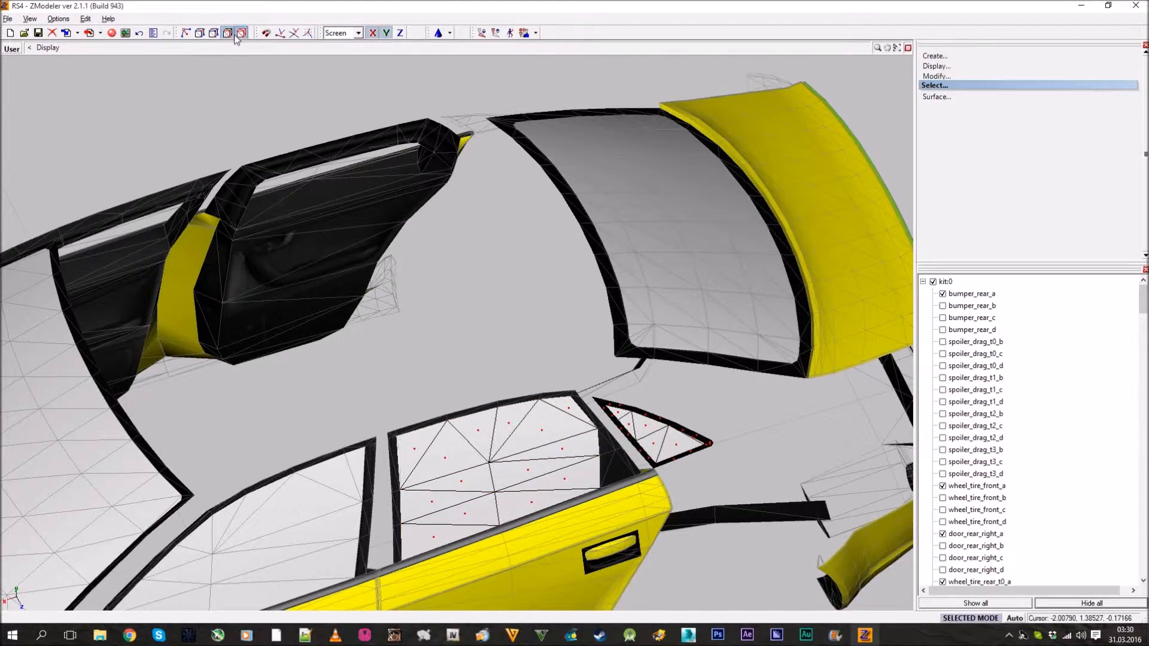
- Assign the glass material to the left front door window's polygons, clear the selection and return to object level
left_click(238, 34)
left_click(305, 527)
scroll(308, 529, "down", 3)
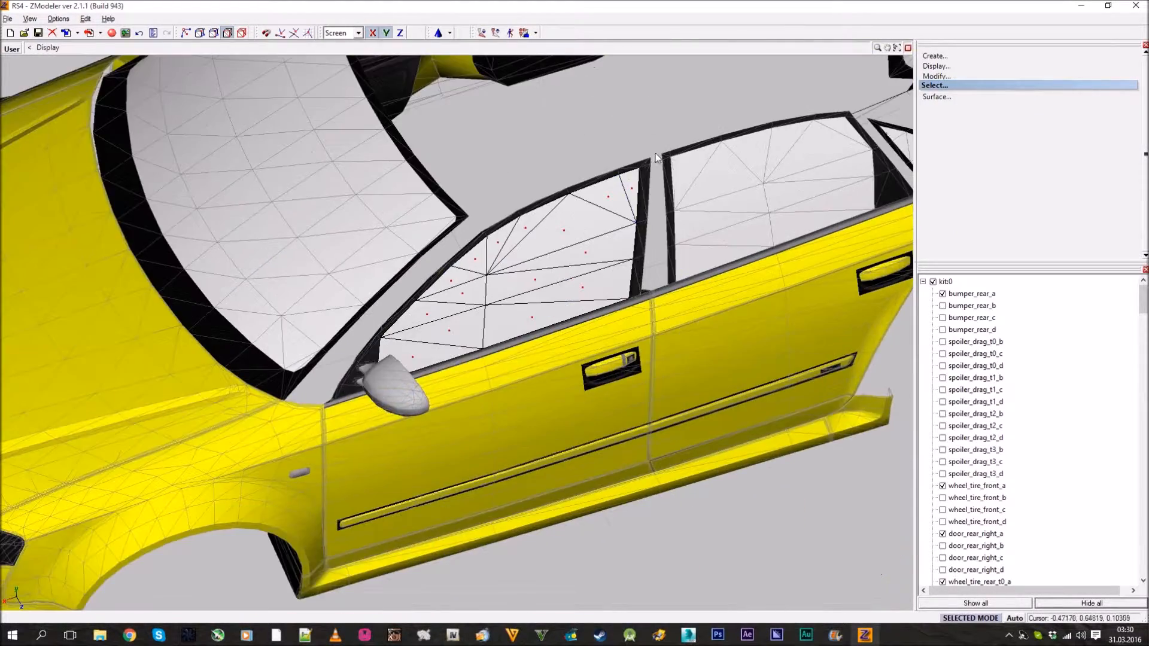
left_click(974, 85)
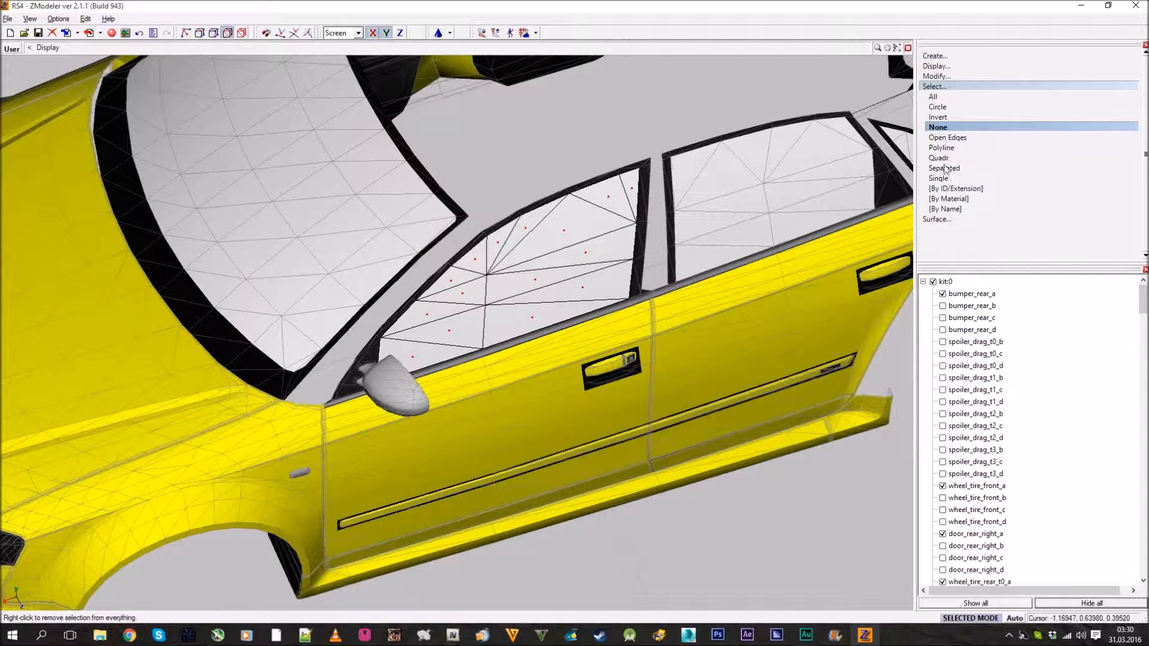
left_click(980, 169)
left_click(975, 177)
right_click(514, 286)
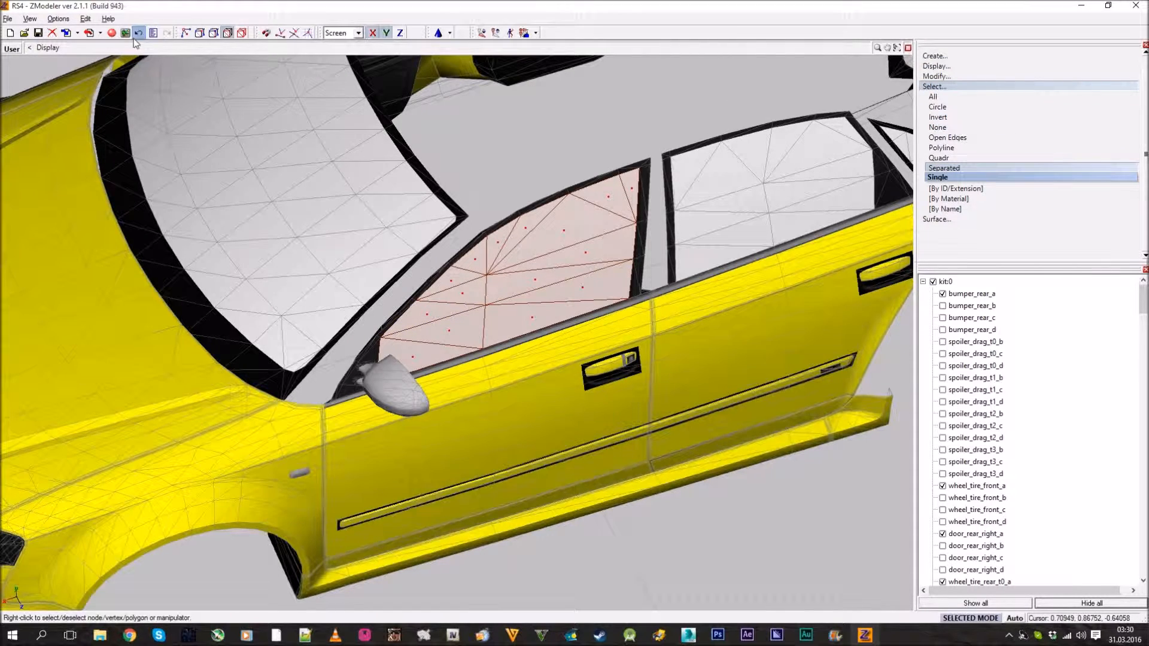
left_click(111, 33)
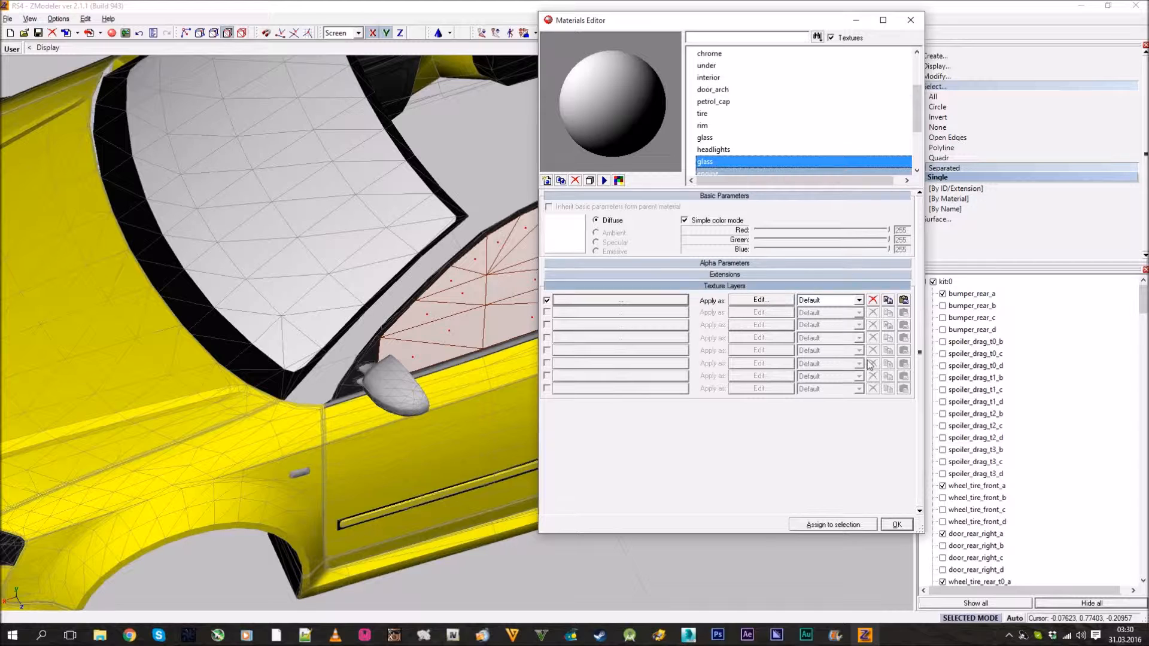
scroll(751, 78, "up", 2)
left_click(753, 91)
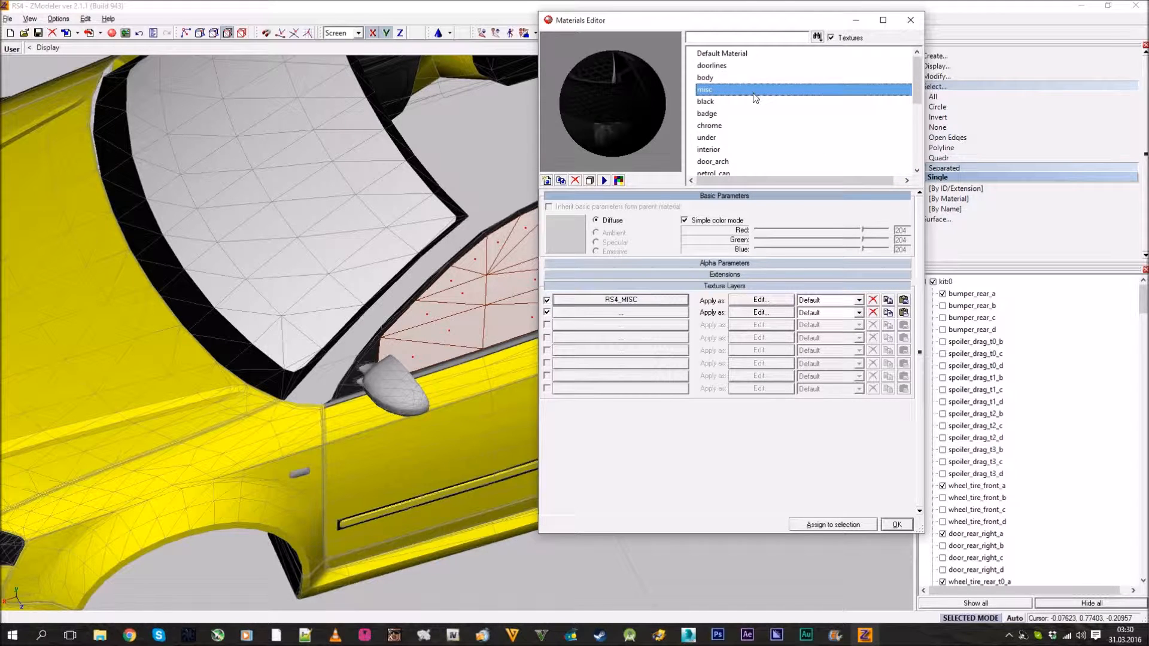
scroll(754, 98, "down", 1)
left_click(756, 170)
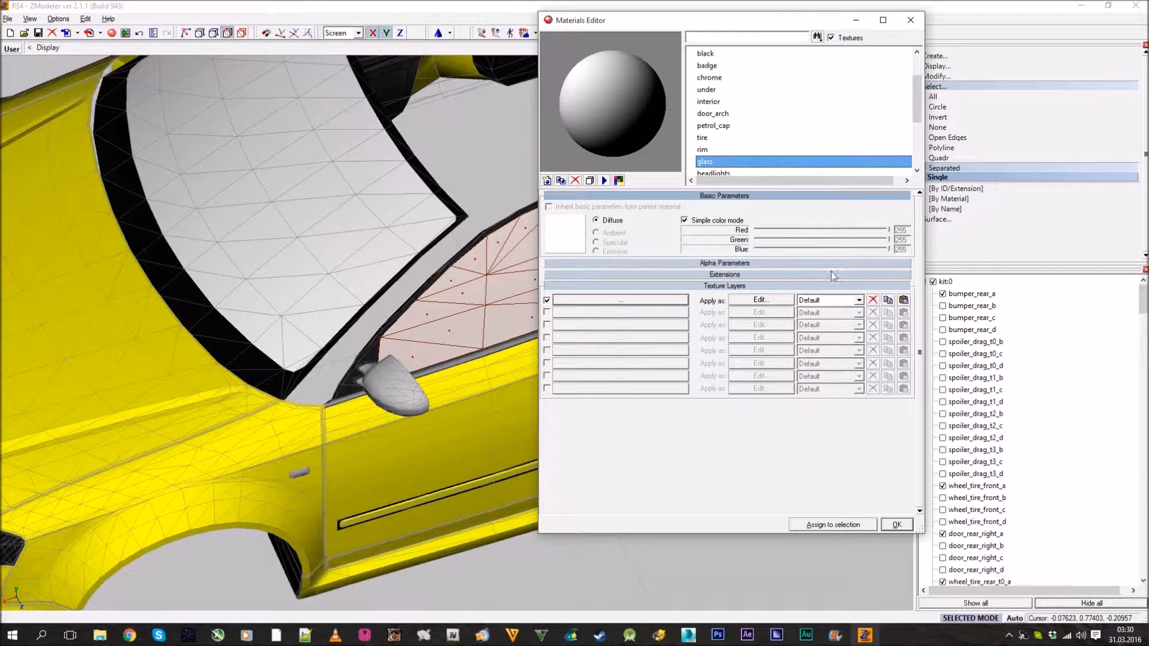
left_click(897, 525)
left_click(976, 127)
left_click(976, 89)
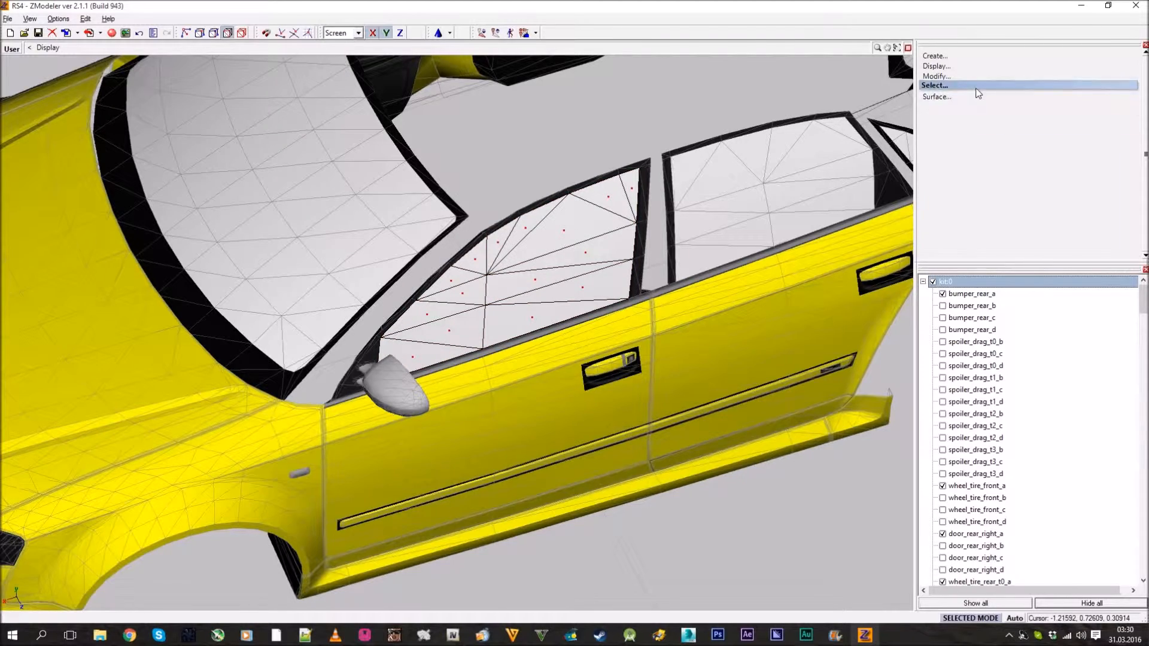
left_click(240, 33)
- Switch the viewport to the 3D view and set the glass material's diffuse colour to yellow (255, 255, 0)
left_click(11, 49)
left_click(23, 65)
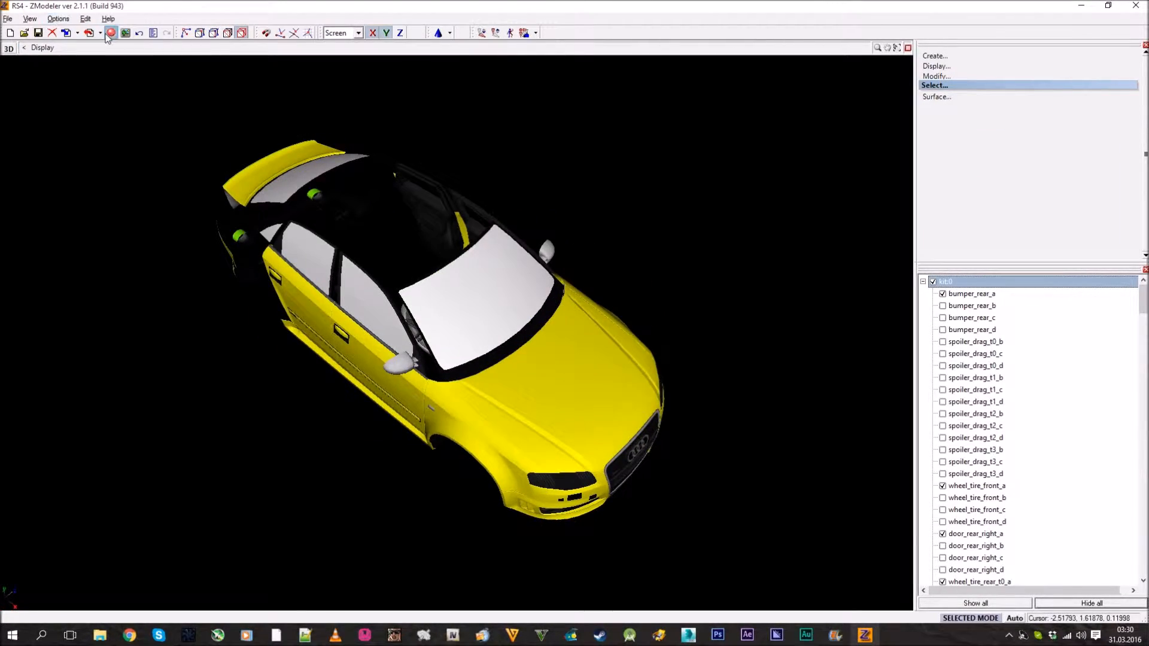
left_click(110, 33)
left_click(739, 90)
scroll(738, 92, "down", 2)
left_click(731, 162)
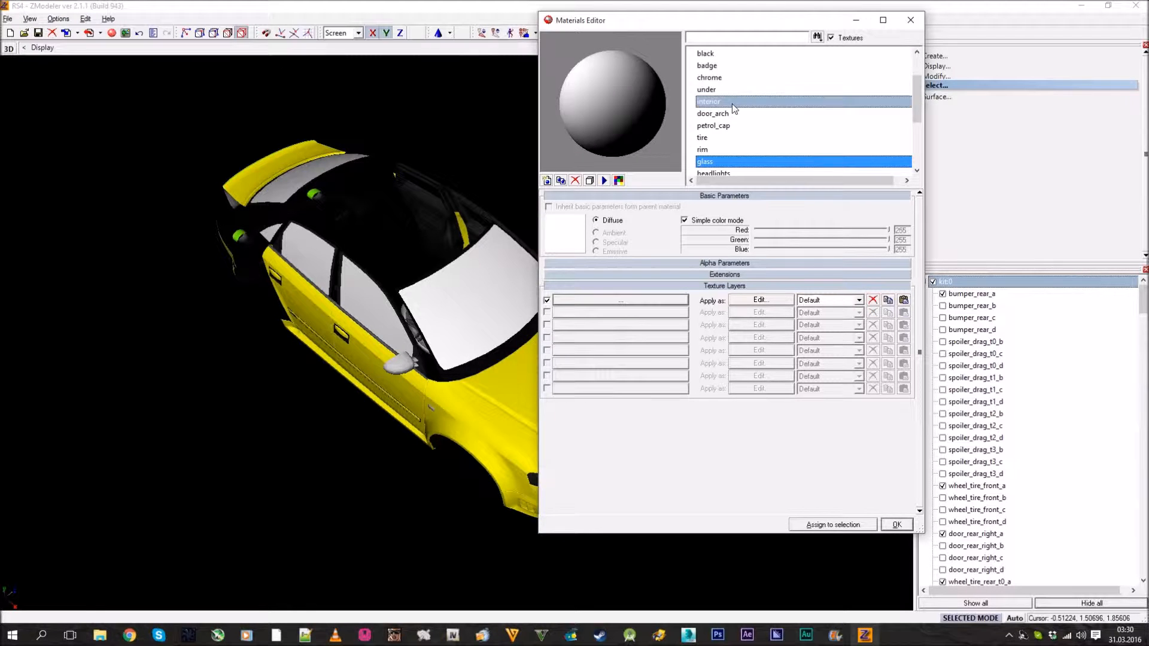
left_click(565, 234)
left_click(623, 225)
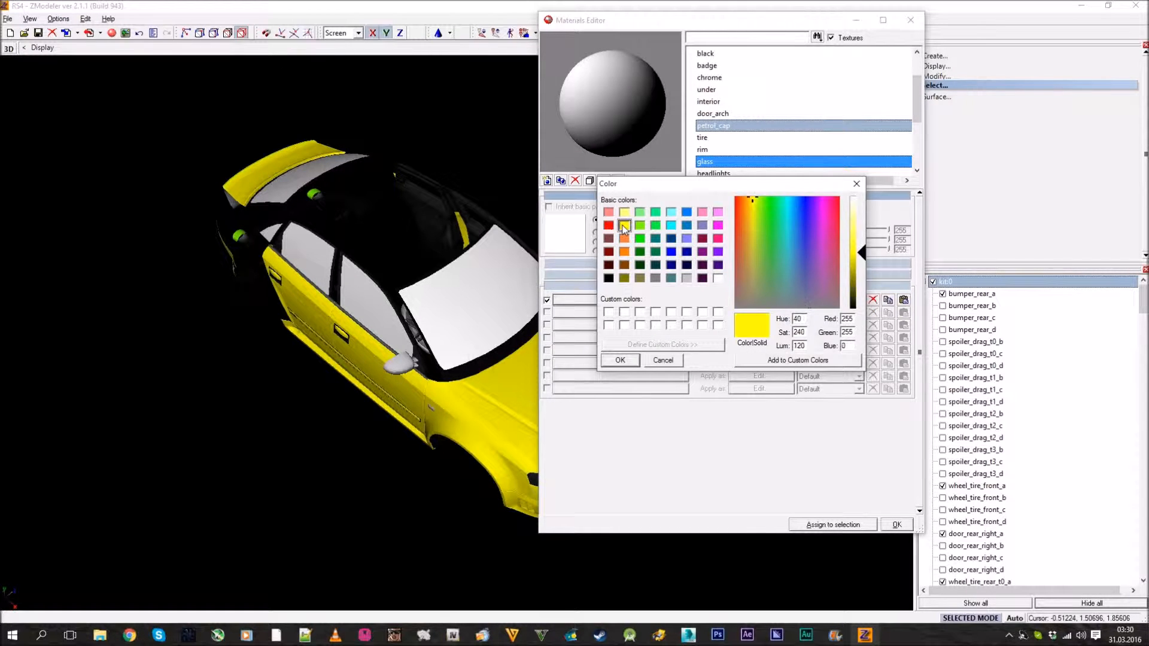
left_click(620, 359)
- Open the right rear door window at polygon level, clear its selection and choose the Separated selection tool
middle_click_drag(359, 335, 370, 310)
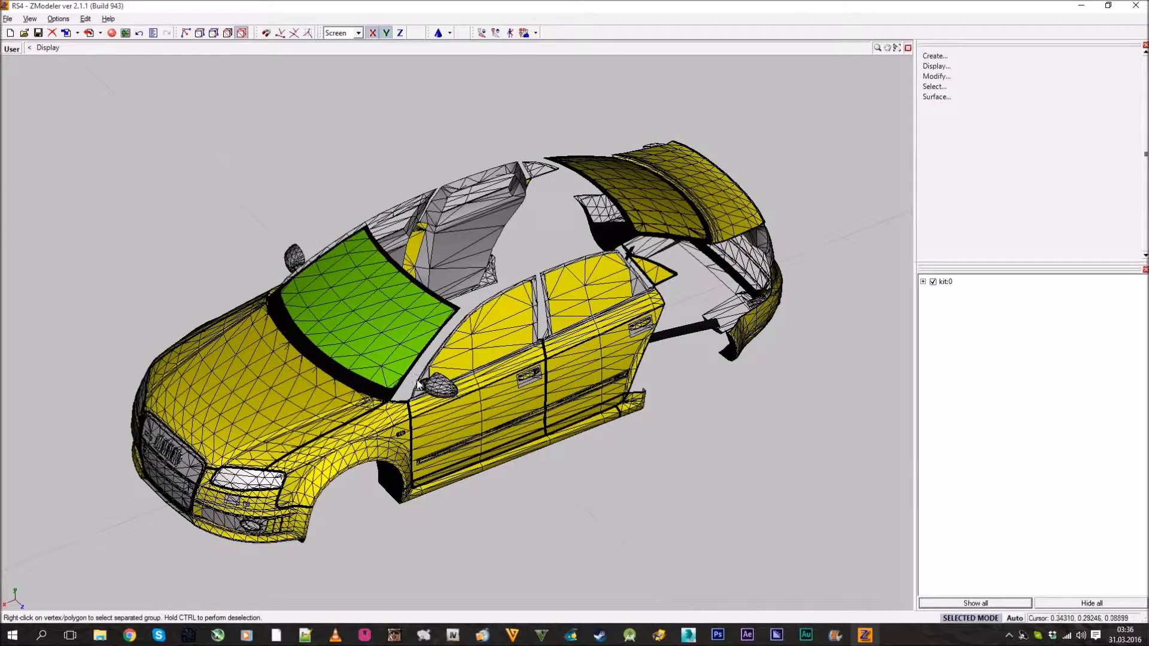
middle_click_drag(418, 381, 521, 372)
scroll(377, 369, "up", 3)
middle_click_drag(376, 369, 370, 365)
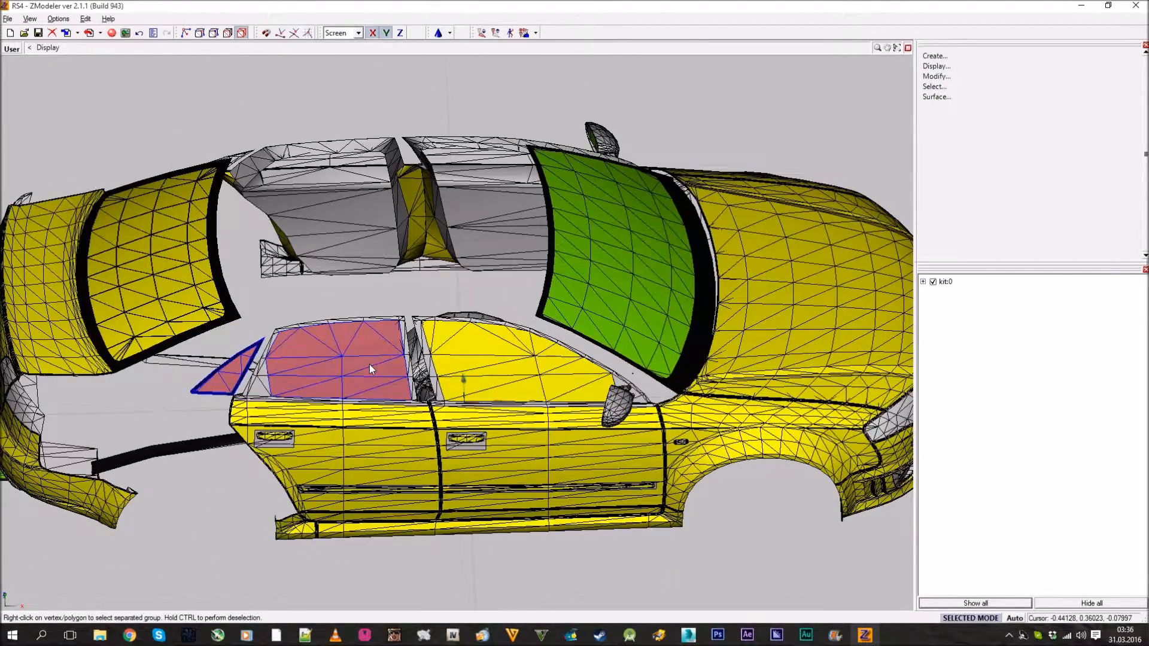
scroll(368, 364, "up", 5)
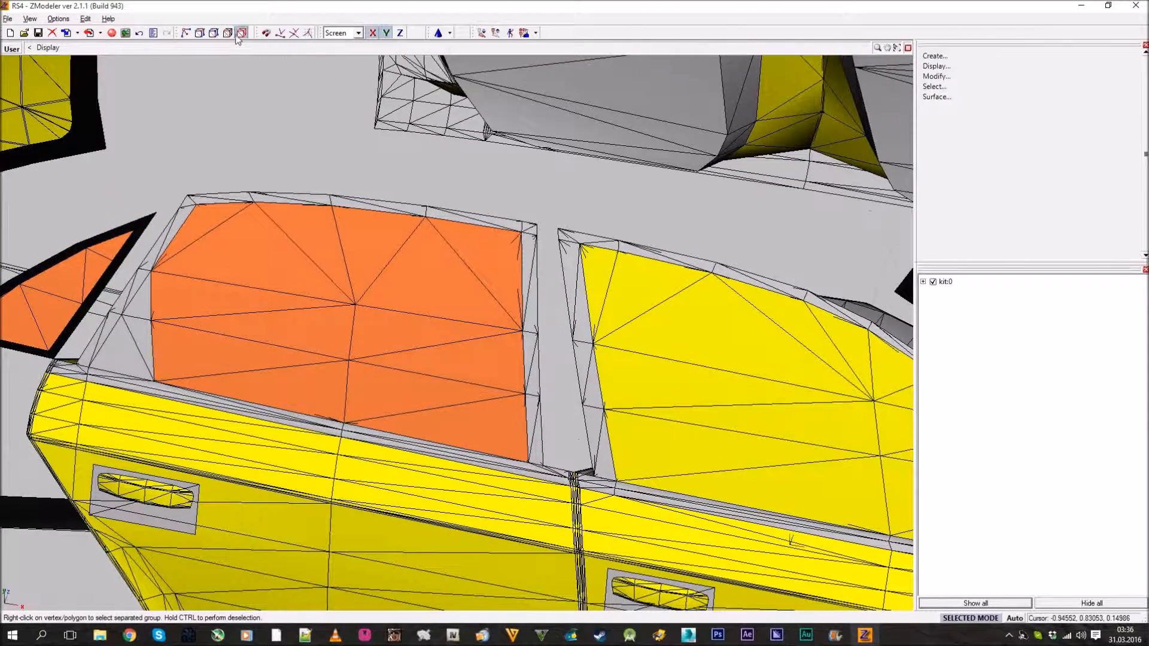
left_click(230, 34)
left_click(361, 271)
left_click(940, 85)
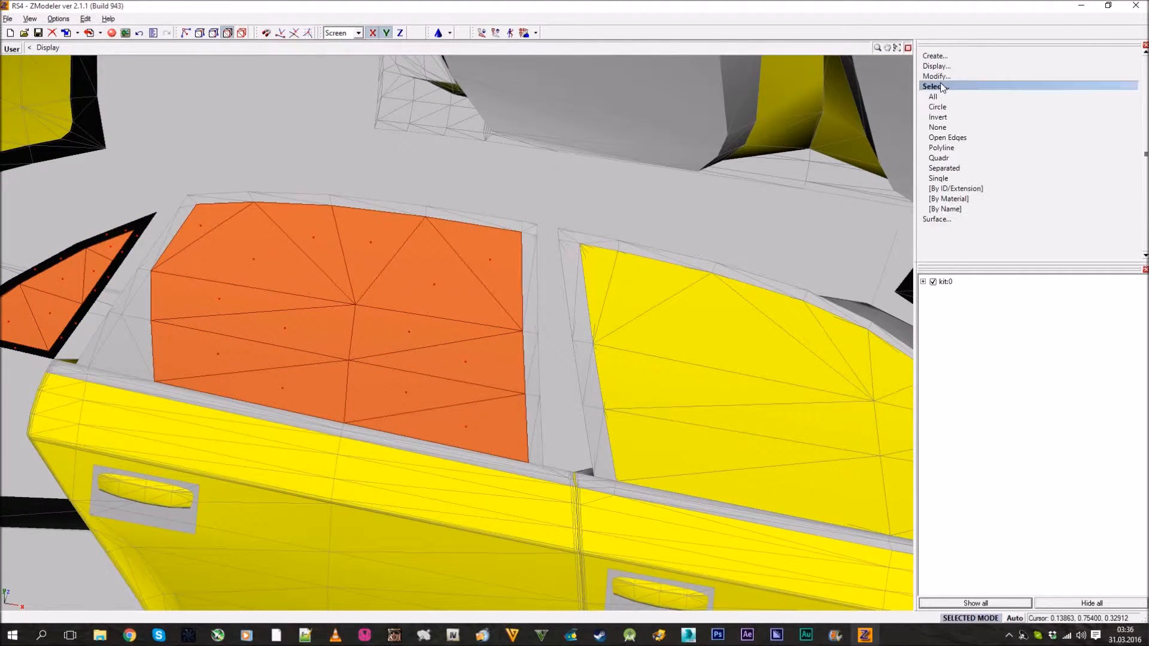
left_click(942, 128)
left_click(943, 169)
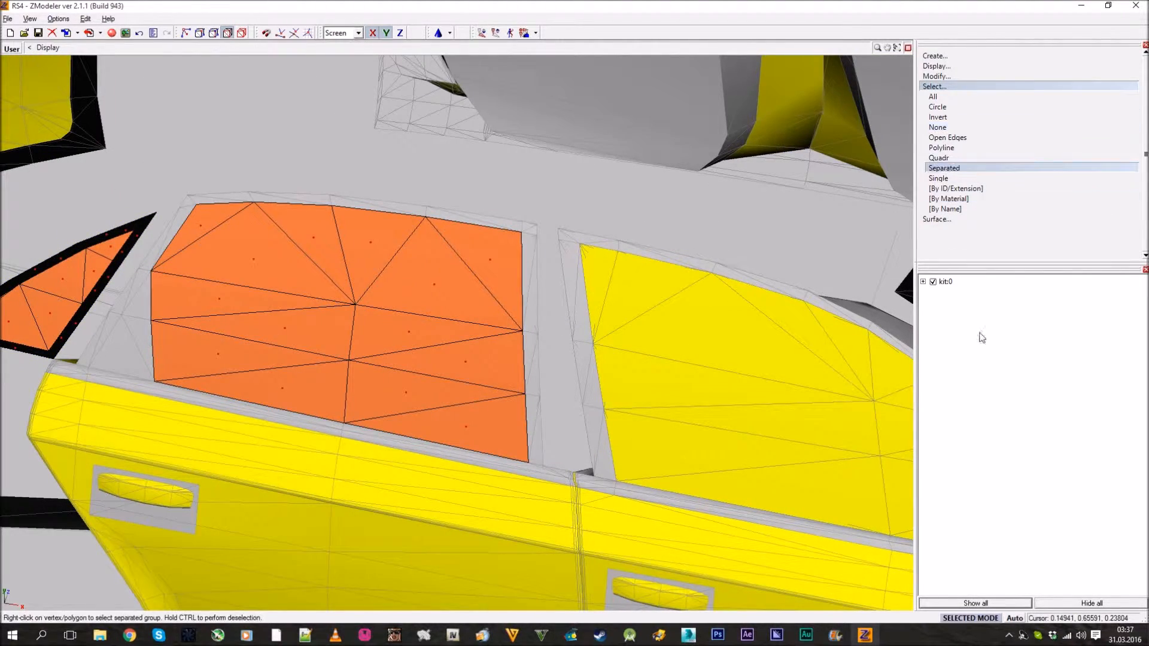
- Try selecting the right rear window's separated glass groups with Selected mode turned on
left_click(1002, 619)
right_click(309, 347)
right_click(310, 338)
middle_click_drag(100, 297, 363, 306)
scroll(363, 305, "up", 2)
scroll(363, 305, "up", 1)
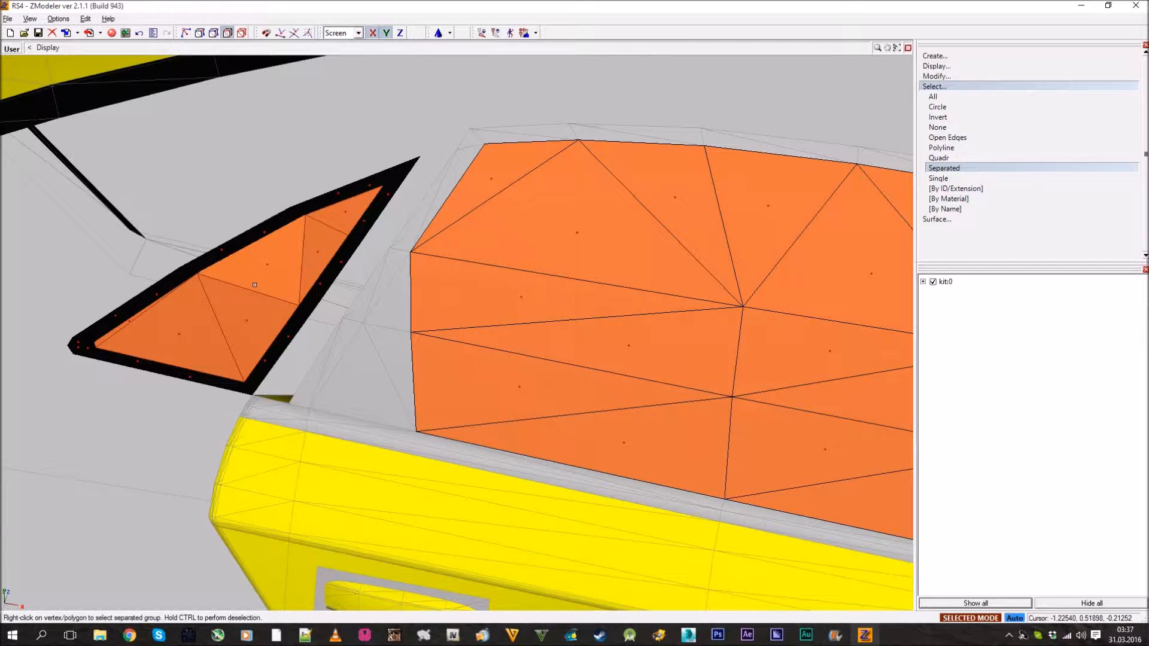
left_click(935, 87)
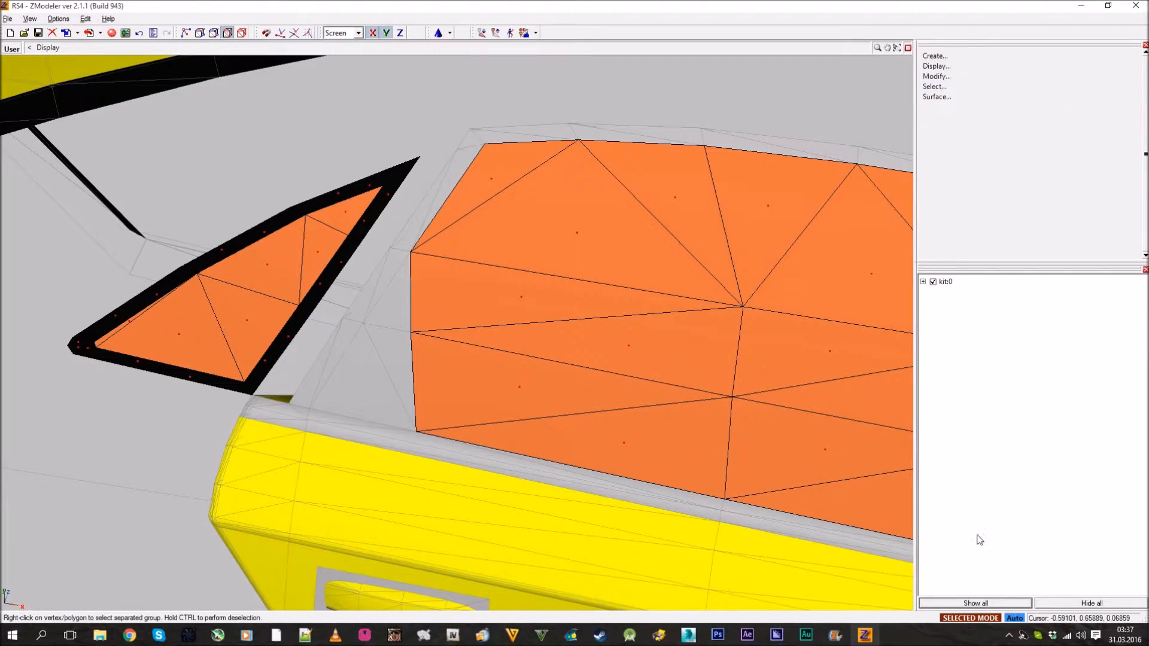
- Open the windshield object for polygon-level editing
scroll(426, 335, "down", 5)
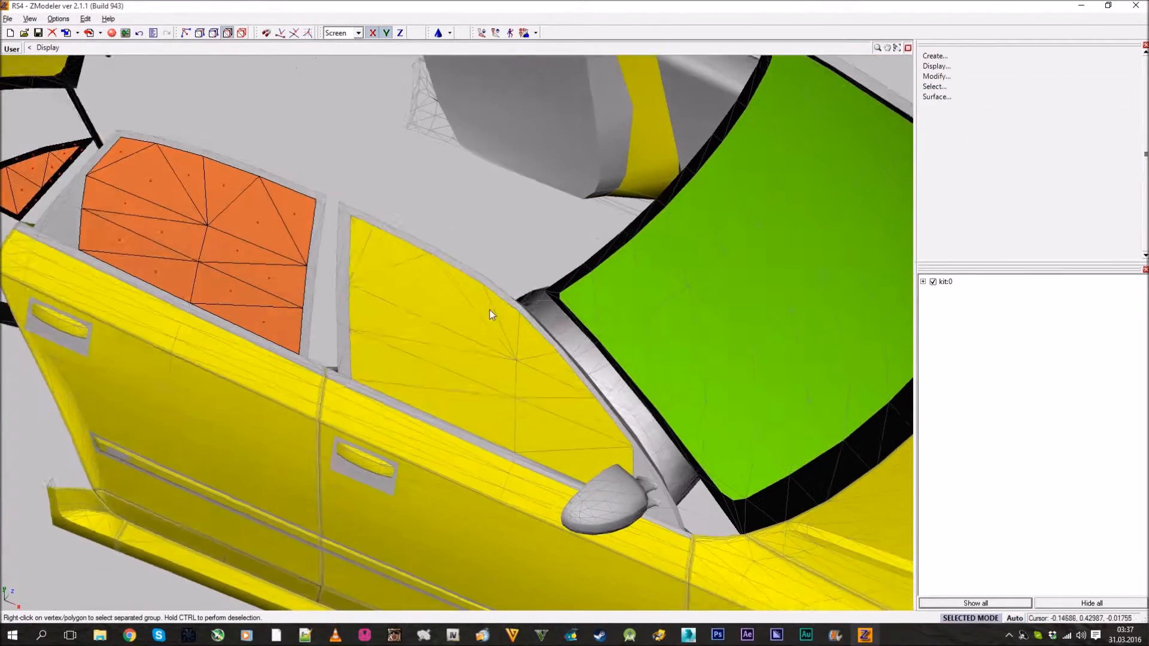
middle_click_drag(489, 310, 304, 295)
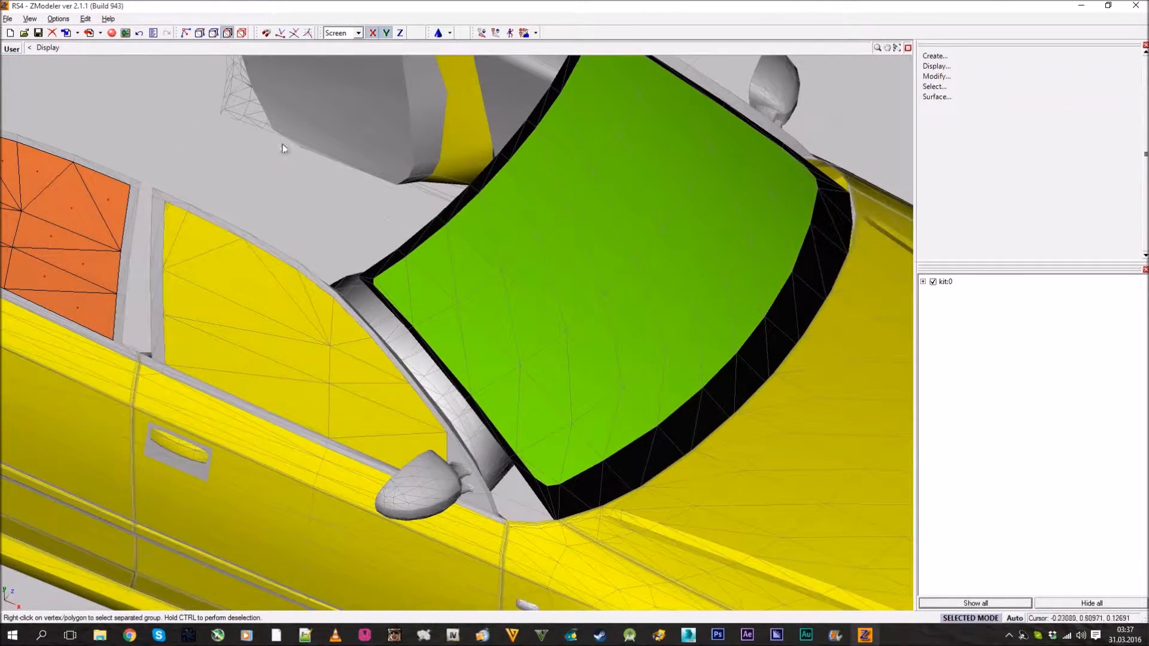
left_click(244, 35)
left_click(598, 315)
middle_click_drag(598, 315, 539, 282, "alt")
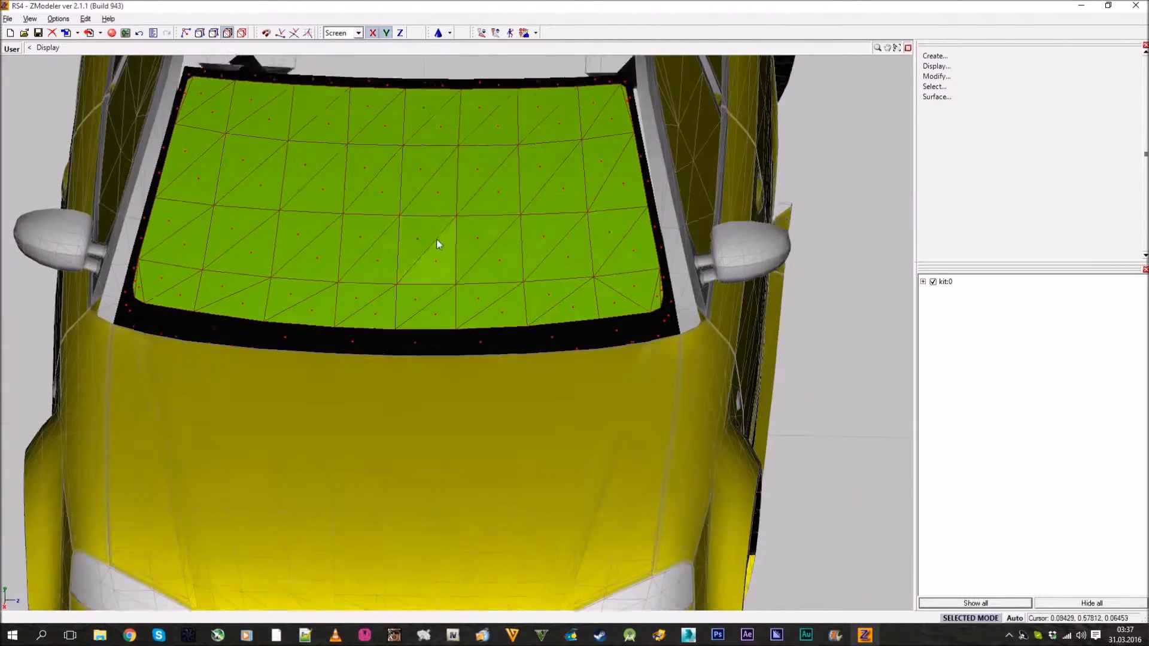
middle_click_drag(436, 236, 443, 246, "alt")
- Clear the windshield's polygon selection, choose Single selection and turn on Selected mode
left_click(986, 88)
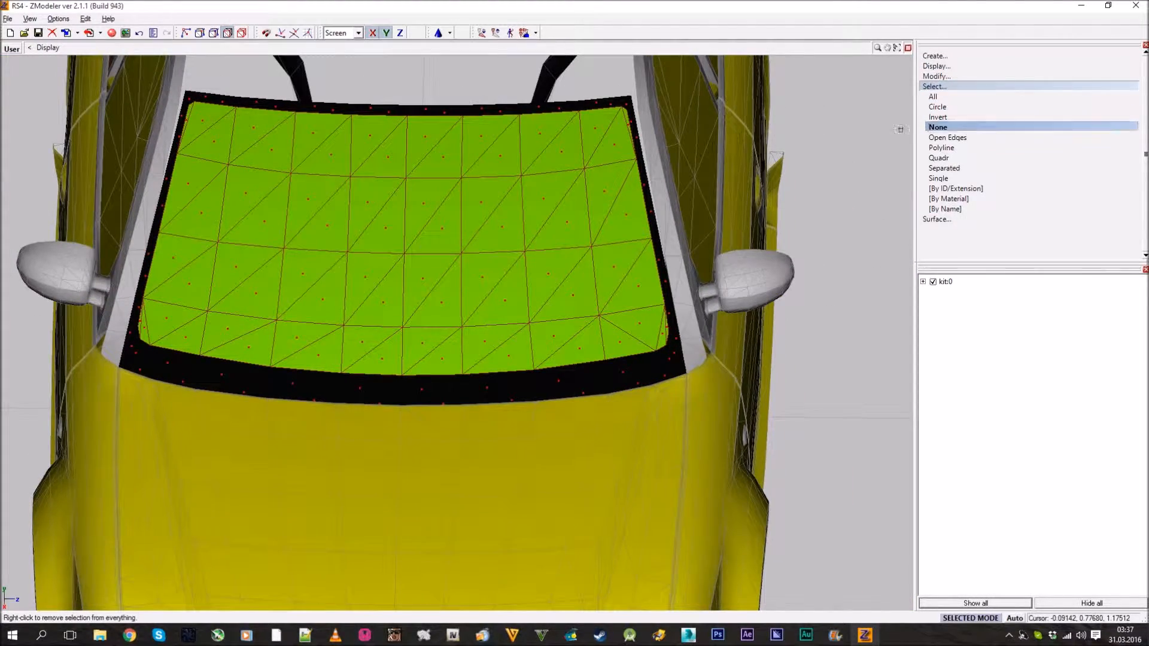
left_click(938, 178)
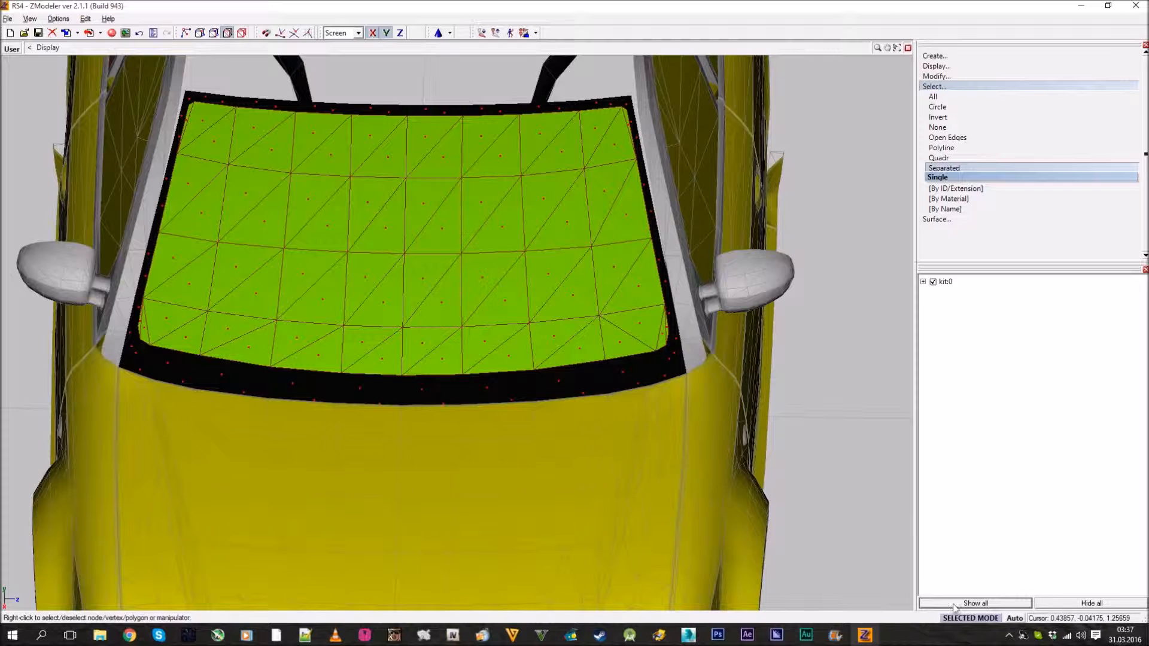
left_click(979, 604)
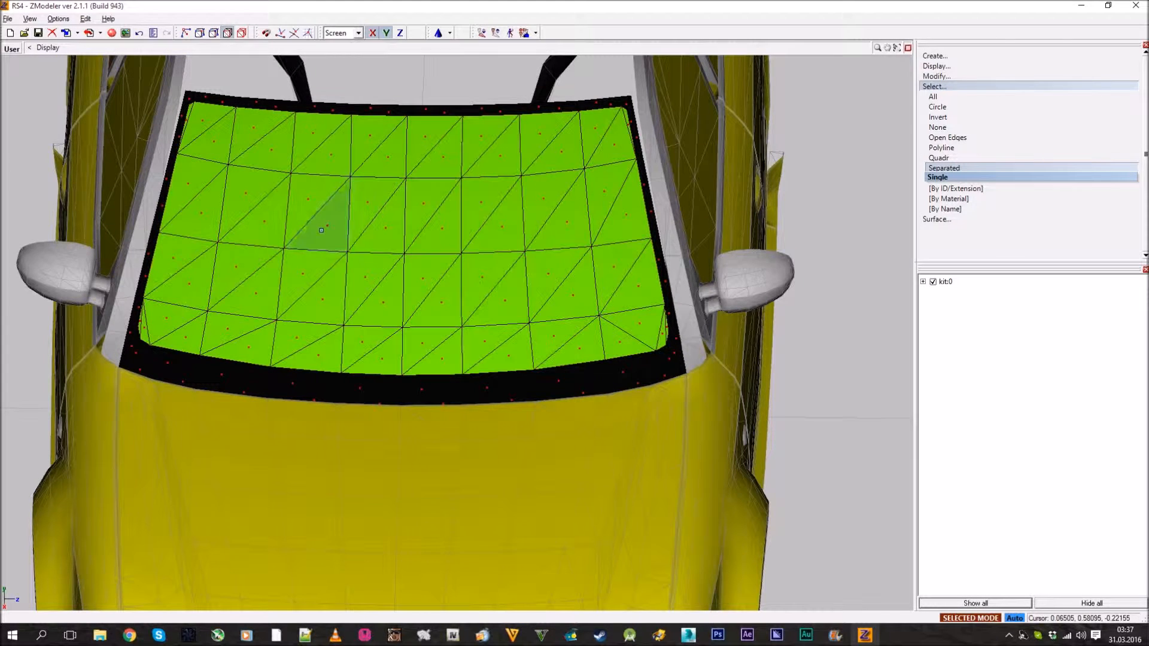
- Reopen the windshield for polygon-level editing and choose the Separated selection tool
left_click(946, 87)
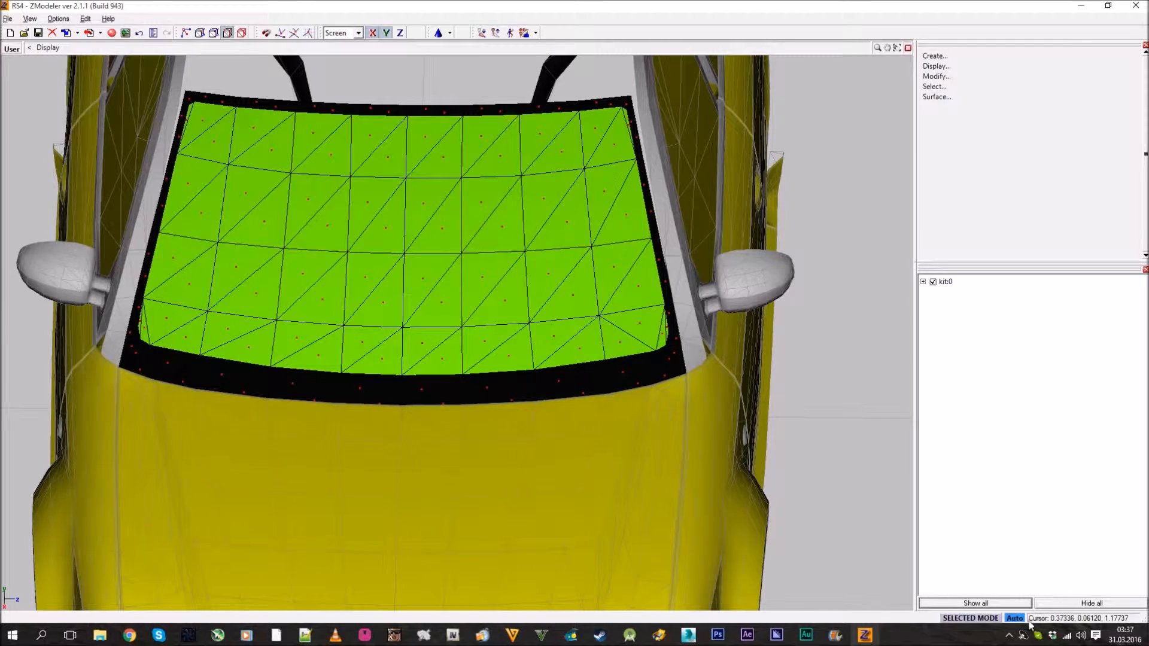
middle_click_drag(573, 367, 232, 90)
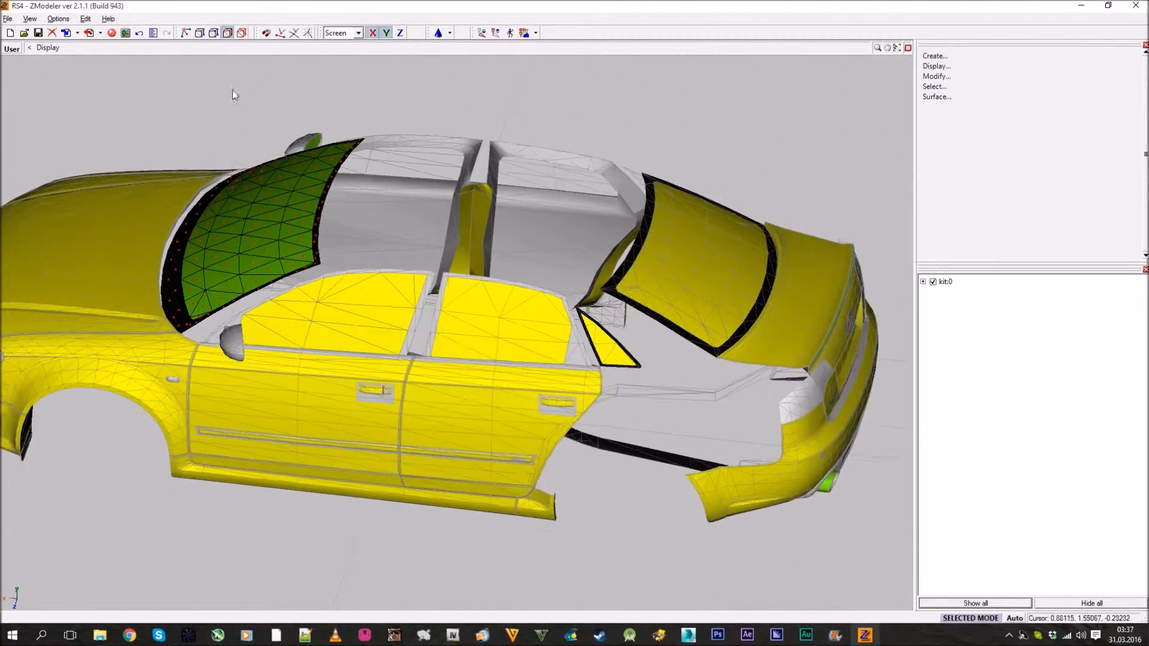
left_click(241, 34)
middle_click_drag(293, 308, 464, 368)
scroll(598, 422, "up", 2)
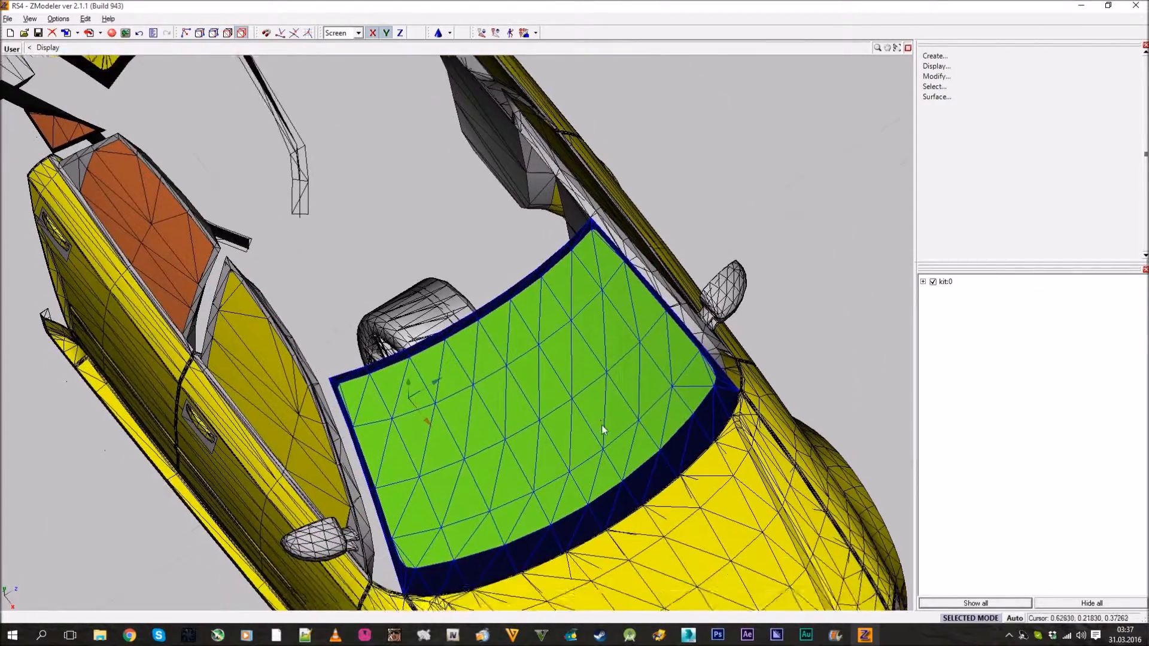
middle_click_drag(601, 427, 576, 385)
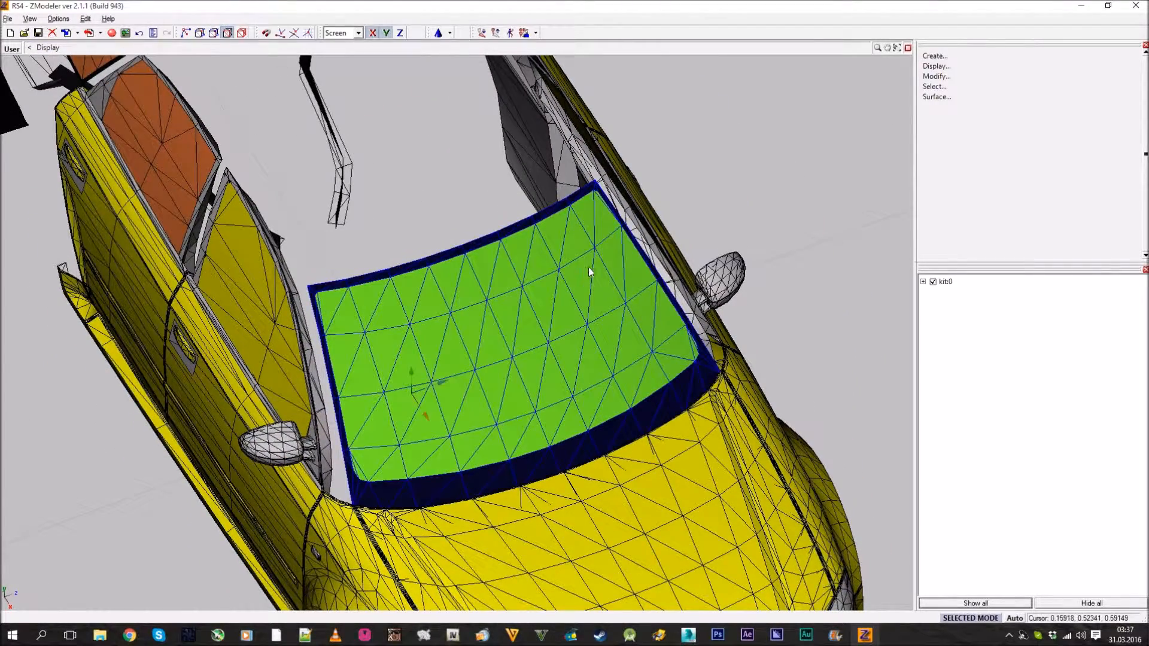
left_click(584, 267)
left_click(933, 86)
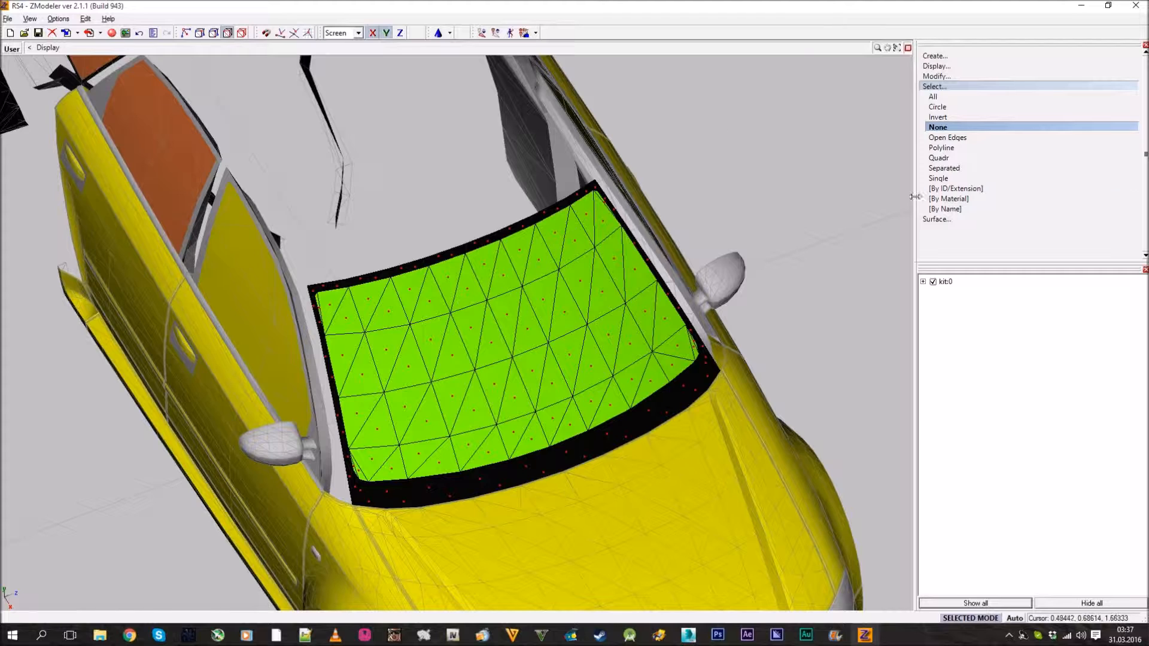
left_click(944, 168)
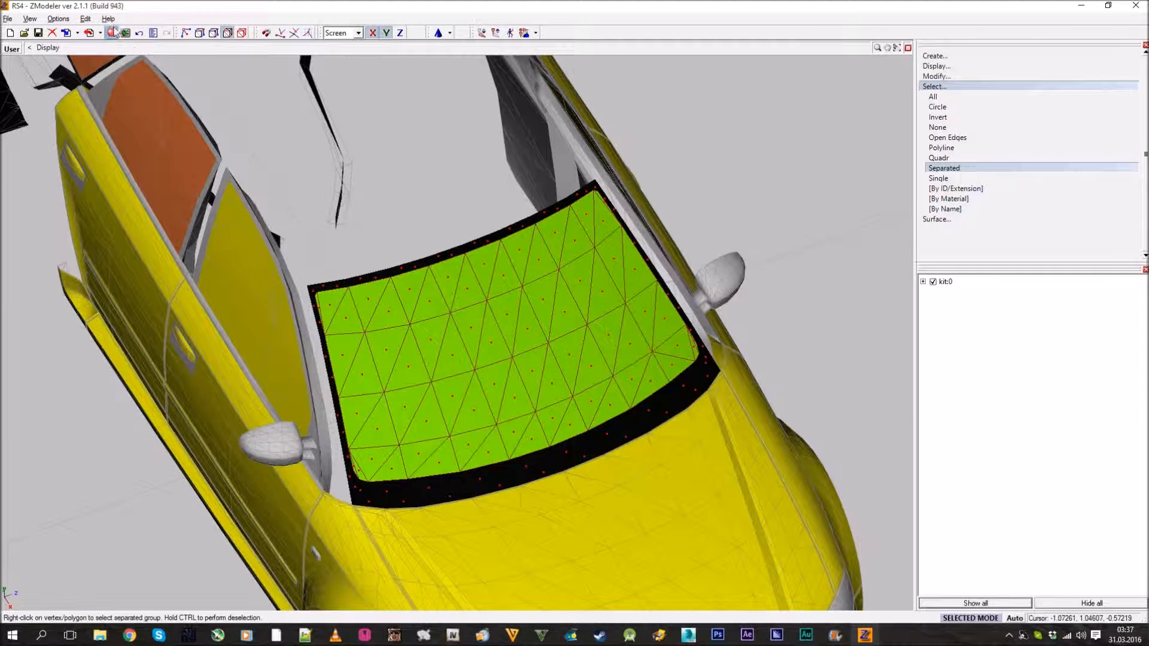
- Assign the yellow glass material to the windshield's green glass polygons and return to object level
left_click(124, 32)
left_click(824, 126)
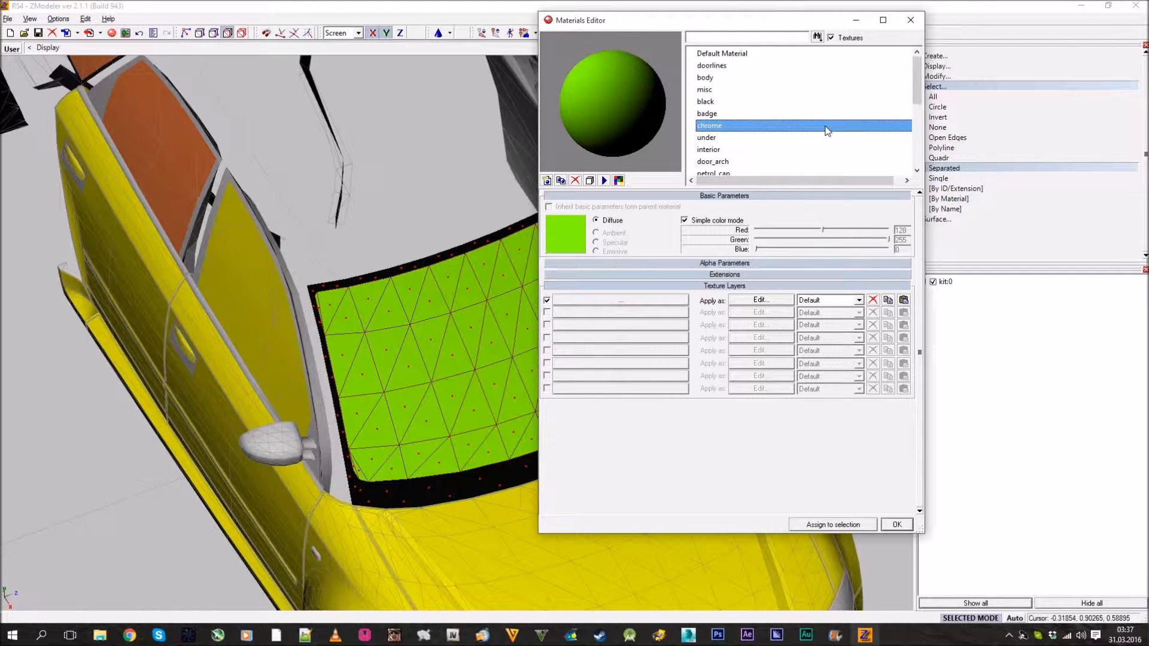
scroll(826, 129, "down", 1)
left_click(828, 171)
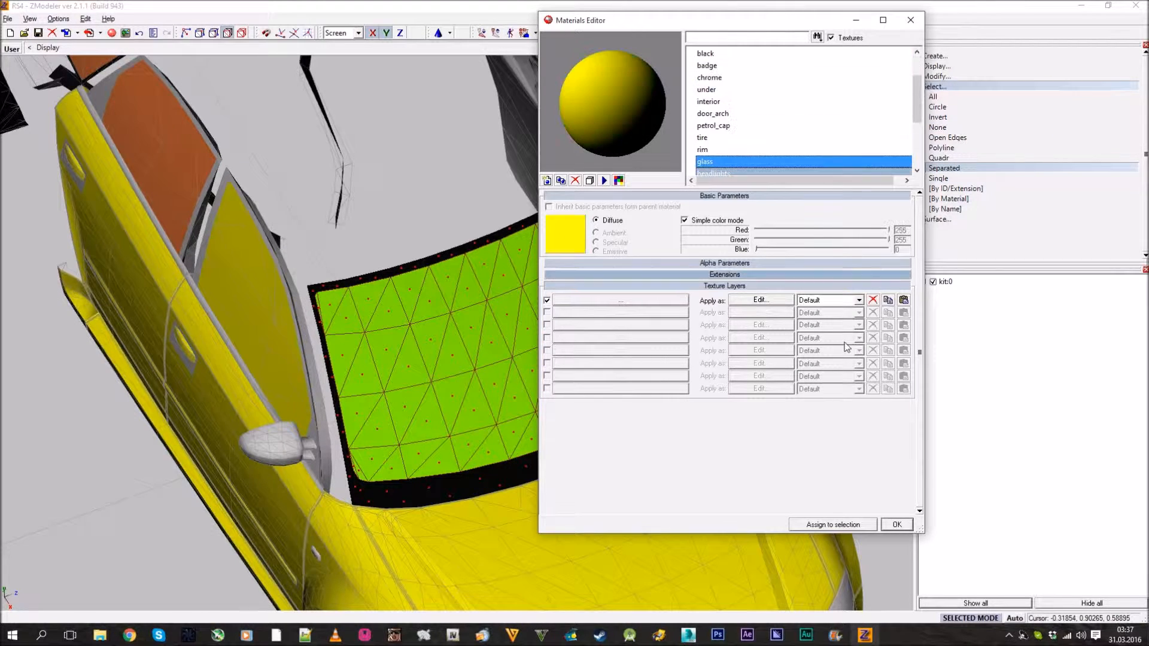
left_click(902, 526)
left_click(241, 34)
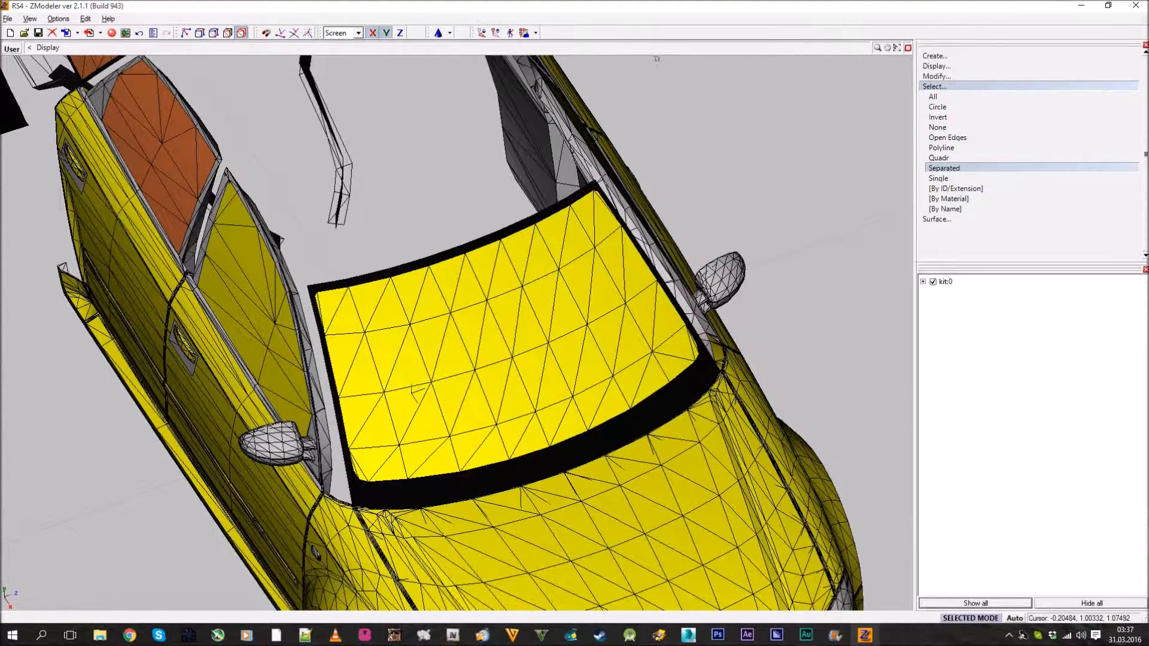
- Open the orange right rear door window and quarter window at polygon level and choose the Separated selection tool
left_click(934, 86)
left_click_drag(462, 191, 576, 269)
middle_click_drag(576, 272, 477, 307)
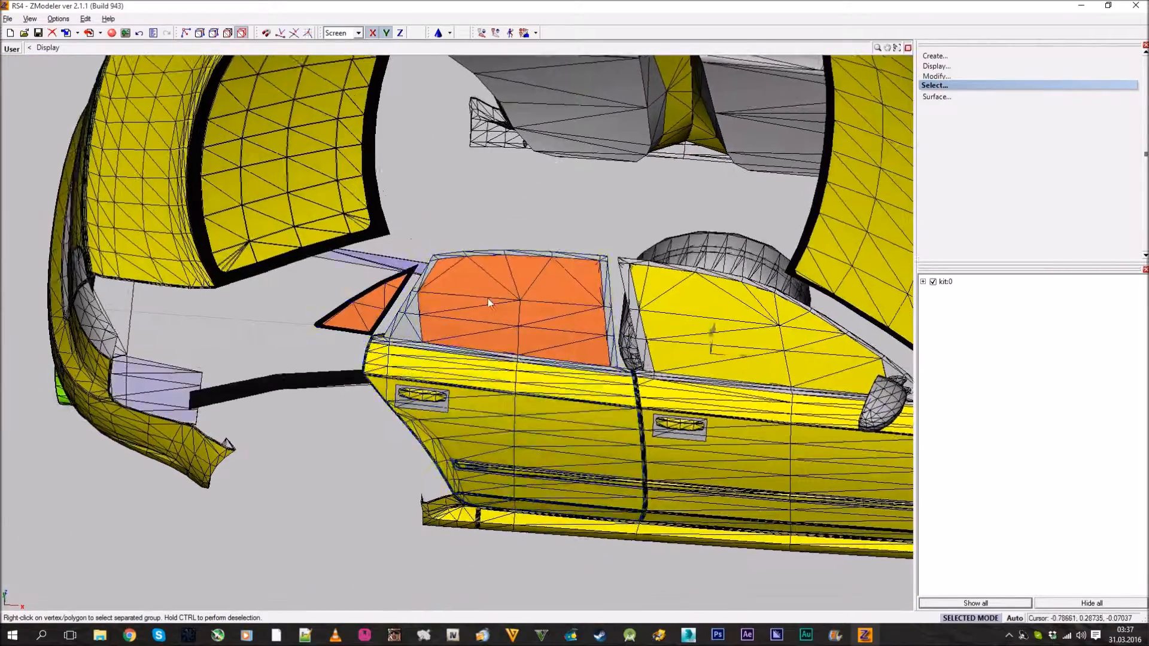
scroll(477, 307, "up", 3)
left_click(226, 33)
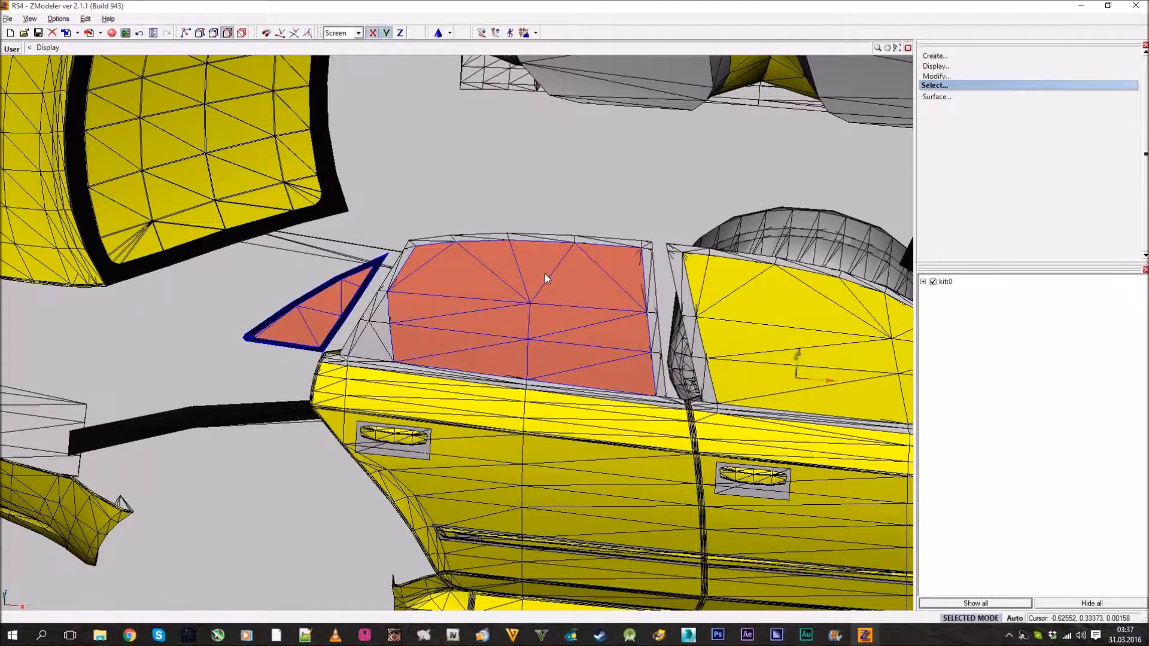
left_click(935, 86)
left_click(945, 167)
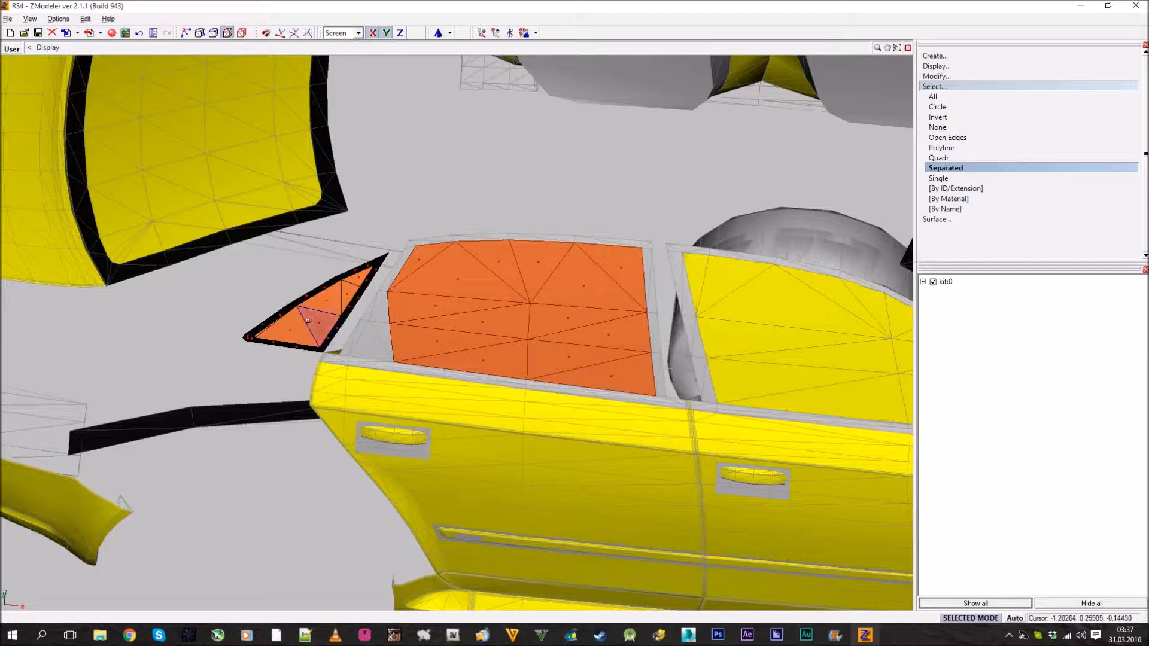
- Assign the yellow glass material to the right rear window's orange polygons, clear the polygon selection and return to object level
left_click(112, 33)
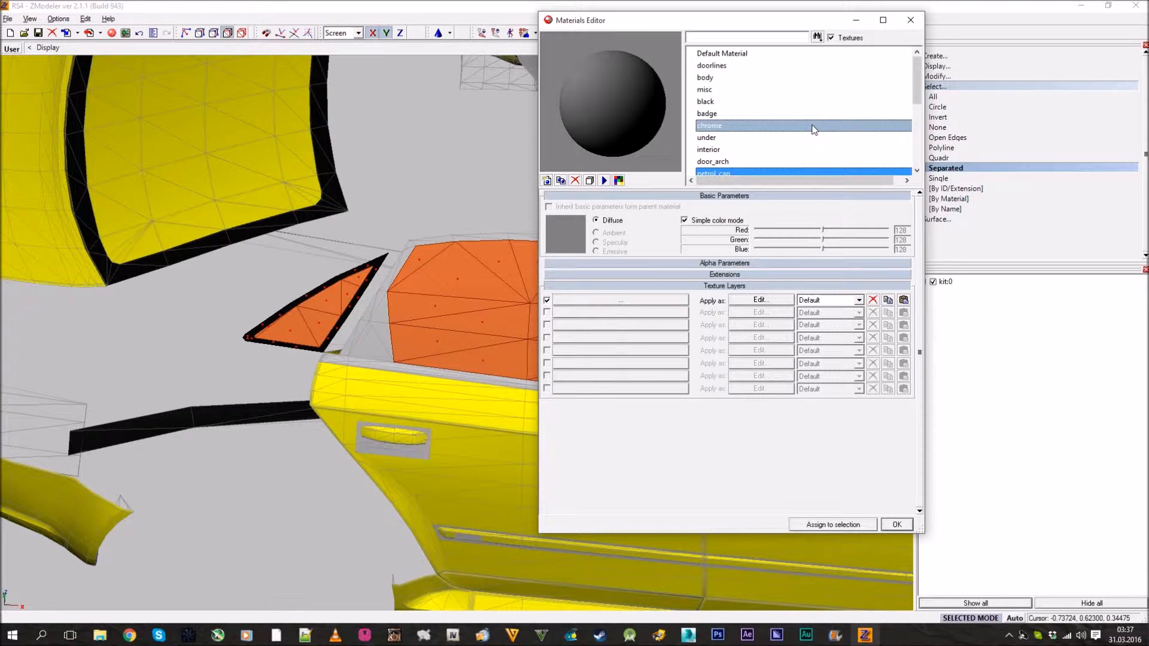
left_click(793, 94)
scroll(793, 97, "down", 1)
left_click(797, 162)
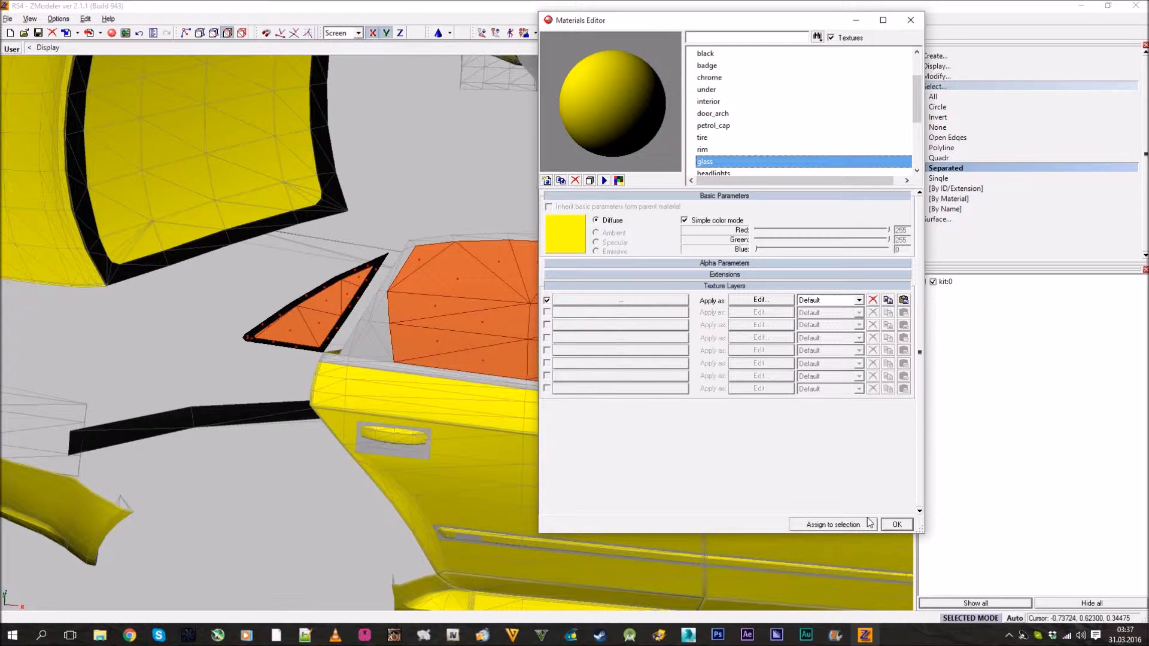
left_click(897, 525)
left_click(937, 127)
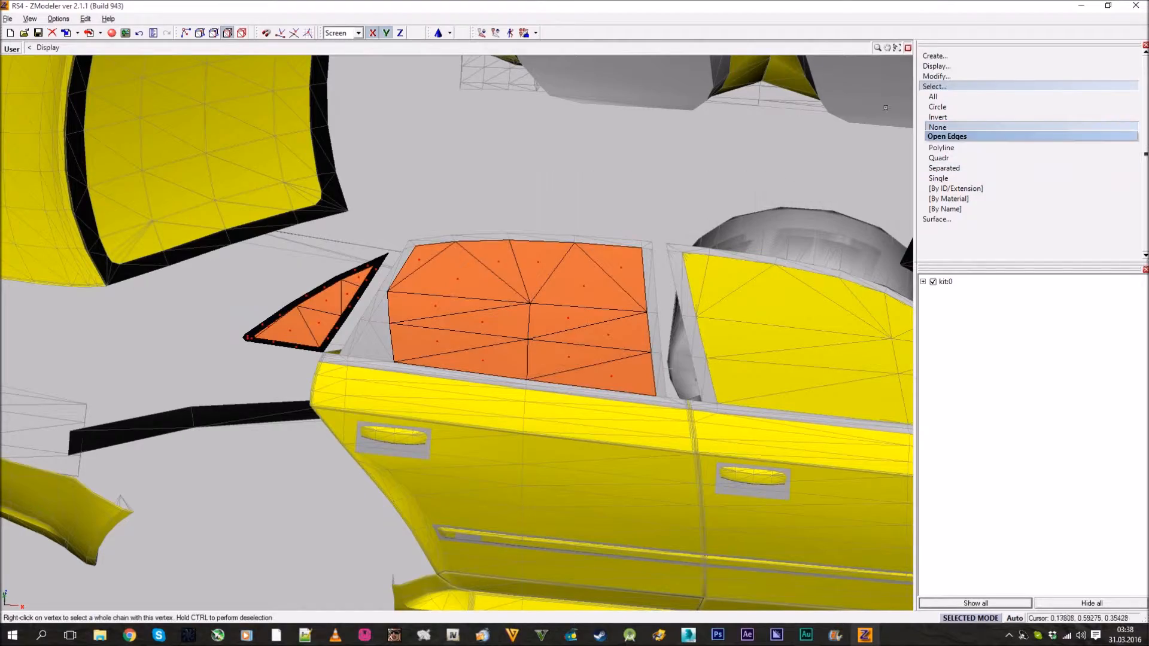
left_click(943, 87)
left_click(243, 34)
- Set the diffuse colour of the yellow glass material to red (255, 0, 0)
scroll(335, 143, "down", 4)
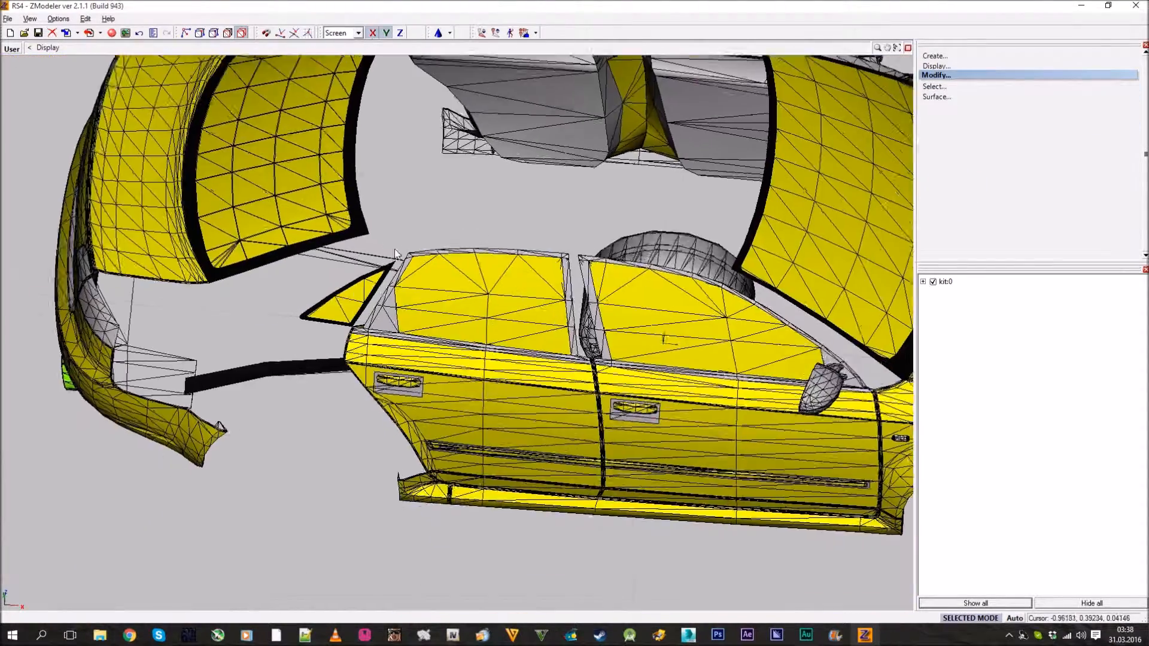
middle_click_drag(389, 117, 332, 145)
scroll(332, 146, "up", 1)
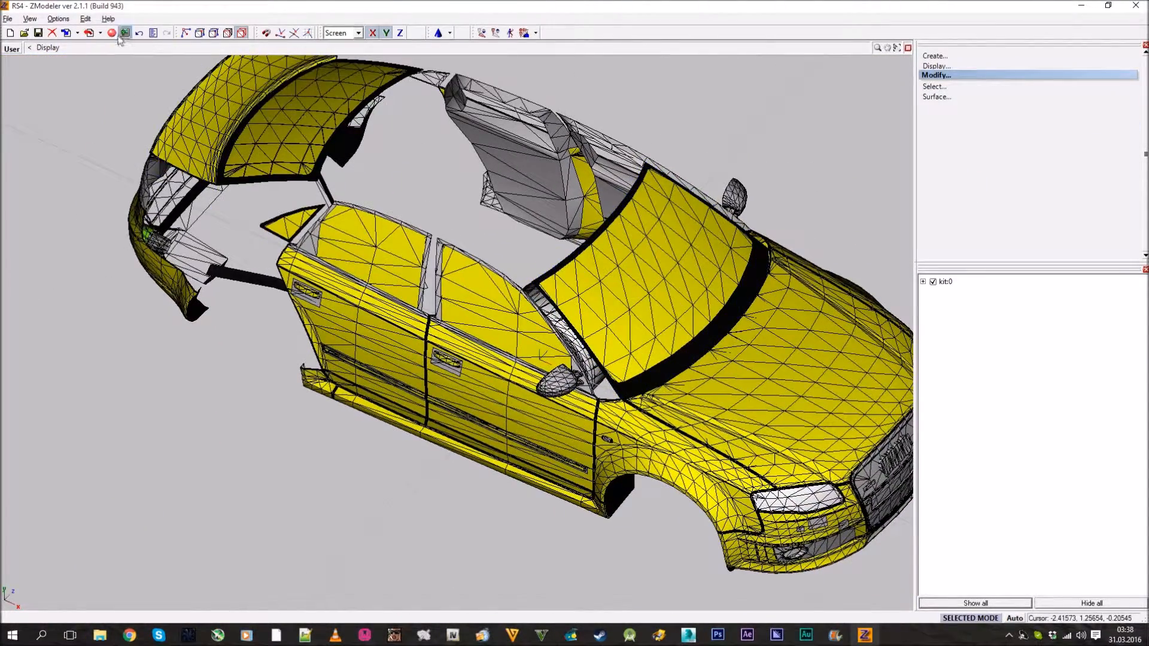
left_click(125, 33)
left_click(794, 114)
scroll(790, 120, "down", 1)
left_click(720, 168)
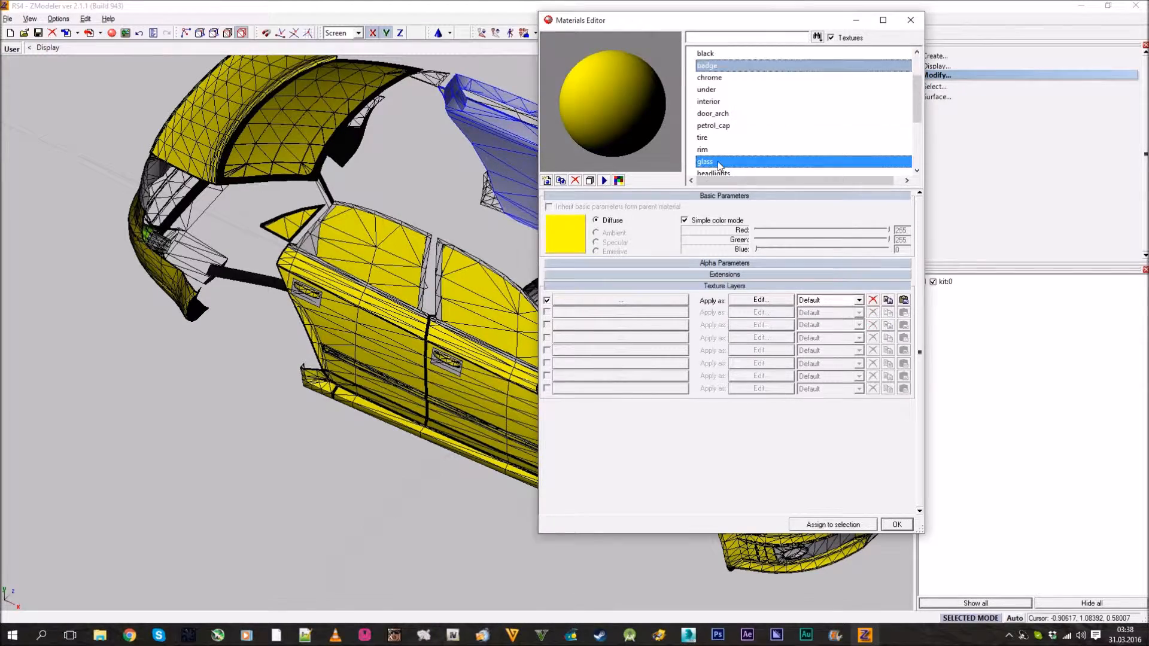
left_click(551, 243)
left_click(610, 225)
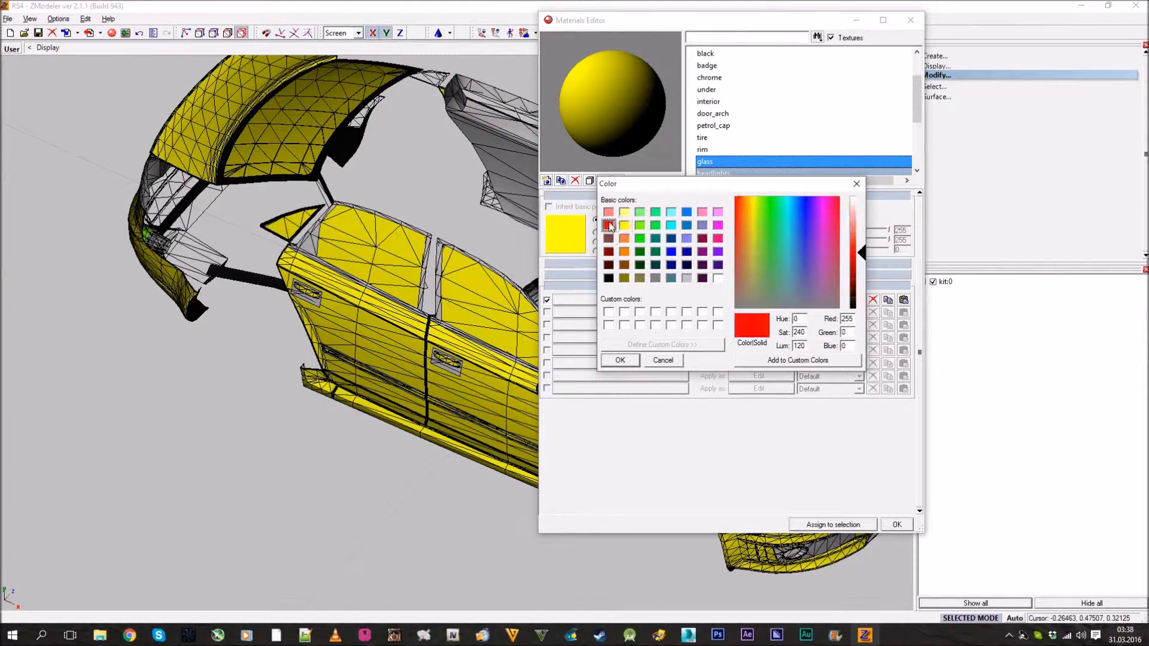
left_click(622, 360)
scroll(359, 332, "down", 1)
middle_click_drag(359, 332, 138, 311)
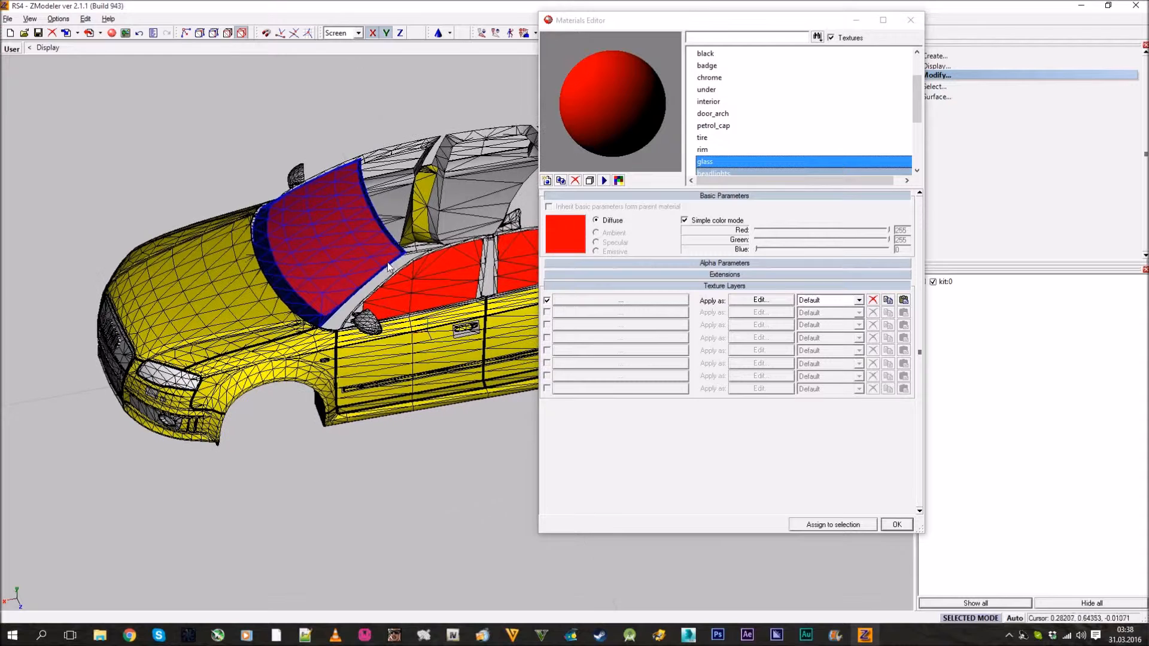
left_click(904, 520)
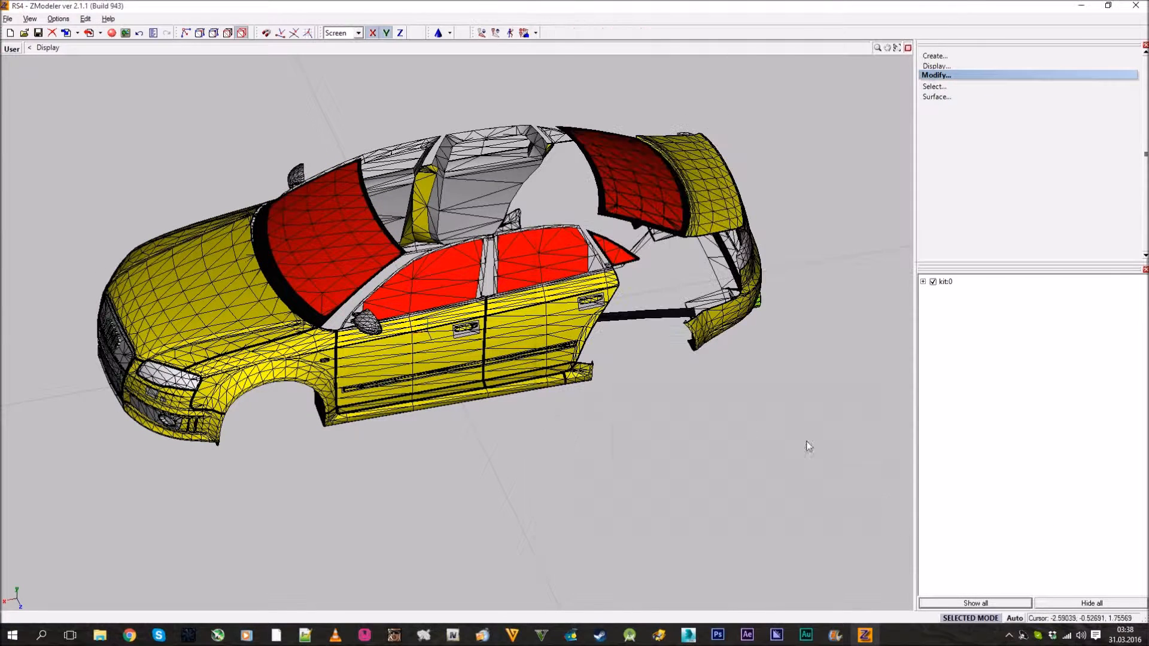
- Switch the viewport to the 3D view and examine the front and windows of the car up close
left_click(12, 49)
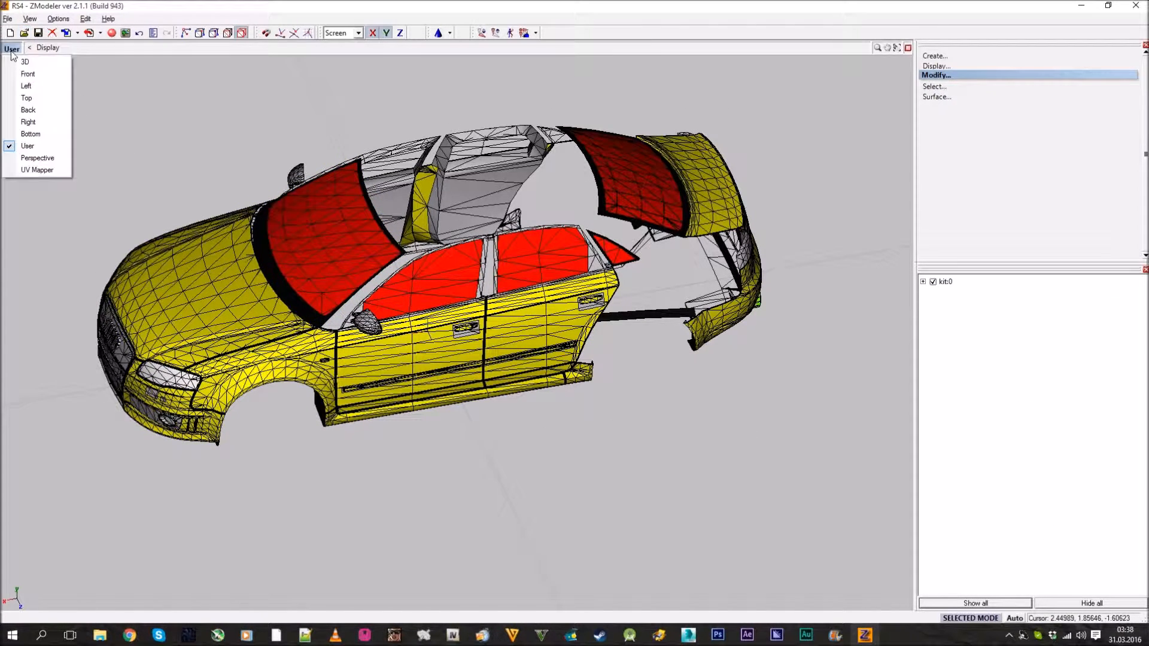
left_click(26, 62)
middle_click_drag(311, 299, 556, 436)
scroll(420, 319, "up", 3)
middle_click_drag(420, 323, 430, 293)
scroll(425, 285, "up", 3)
- Enlarge the object list and expand the kit:0 node to list its parts
left_click(957, 282)
left_click_drag(988, 267, 957, 157)
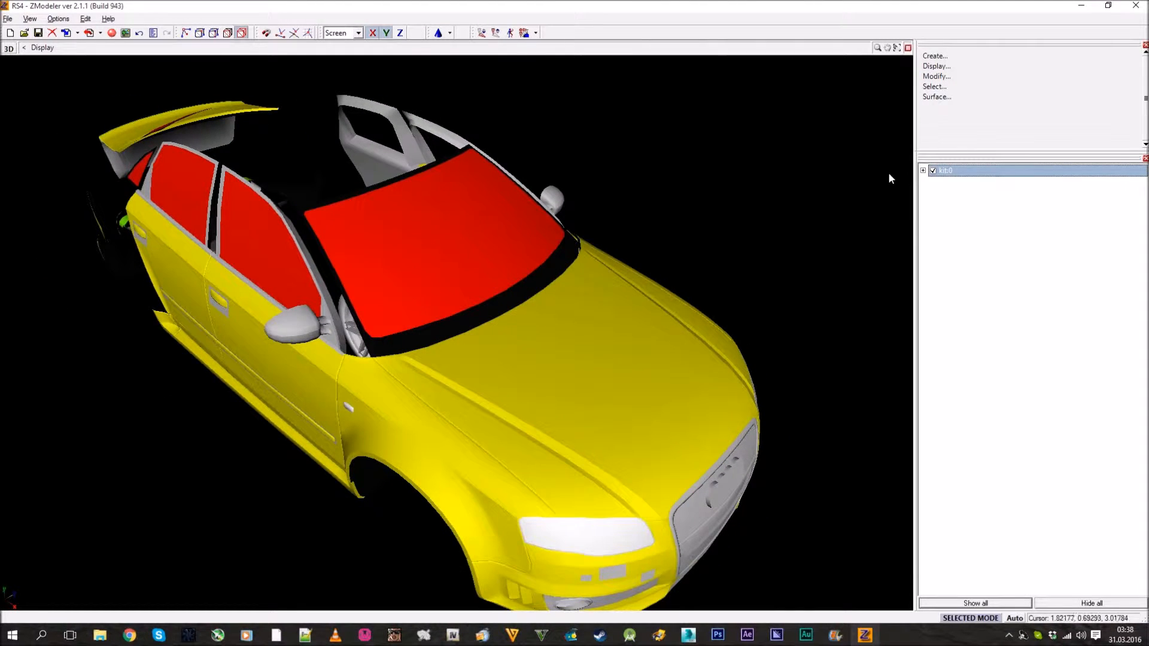
left_click(923, 171)
key("Home")
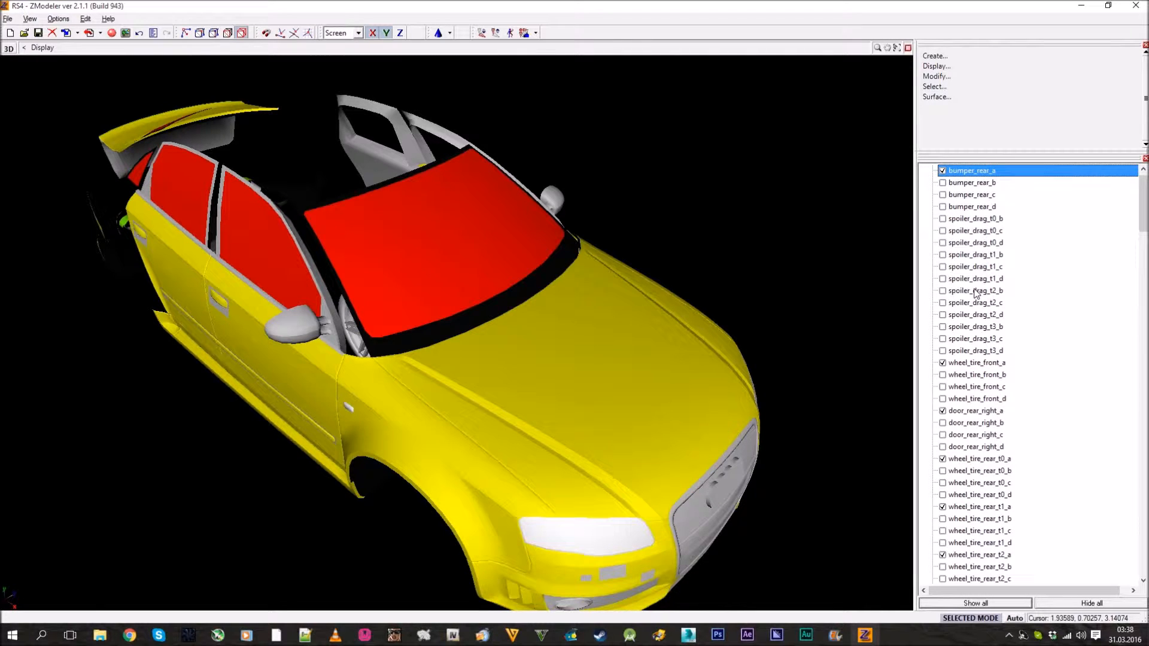
- Find the base_a and body_a parts in the kit:0 list and make both visible
key("Down")
key("Down")
key("Down")
key("b")
key("b")
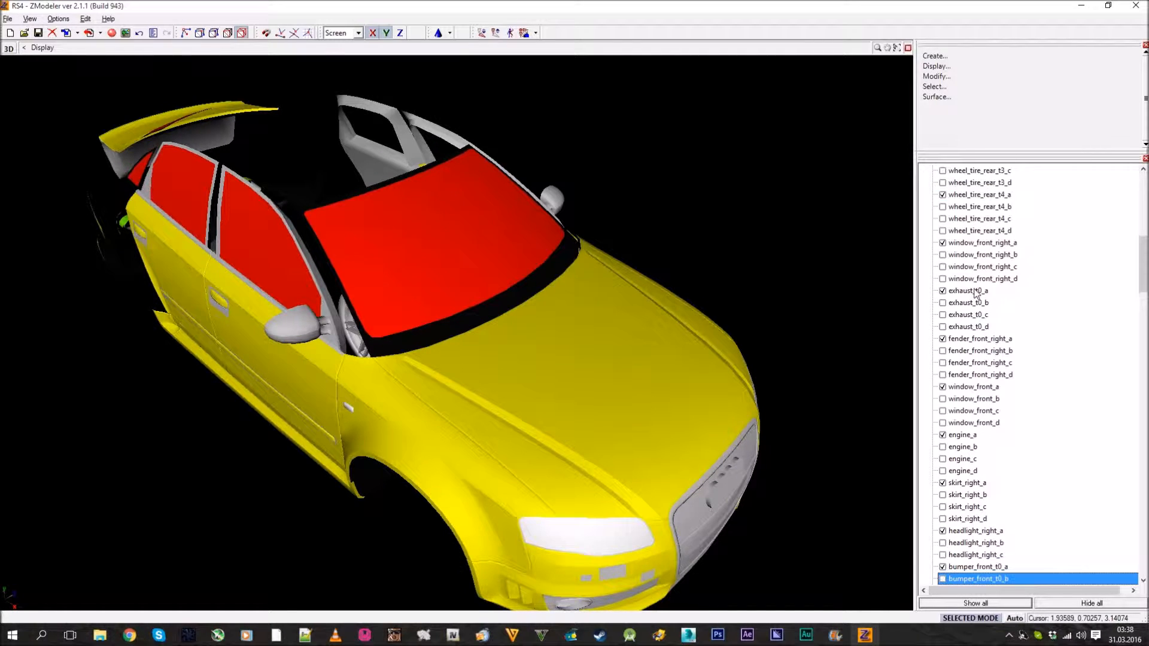
scroll(975, 294, "down", 12)
key("b")
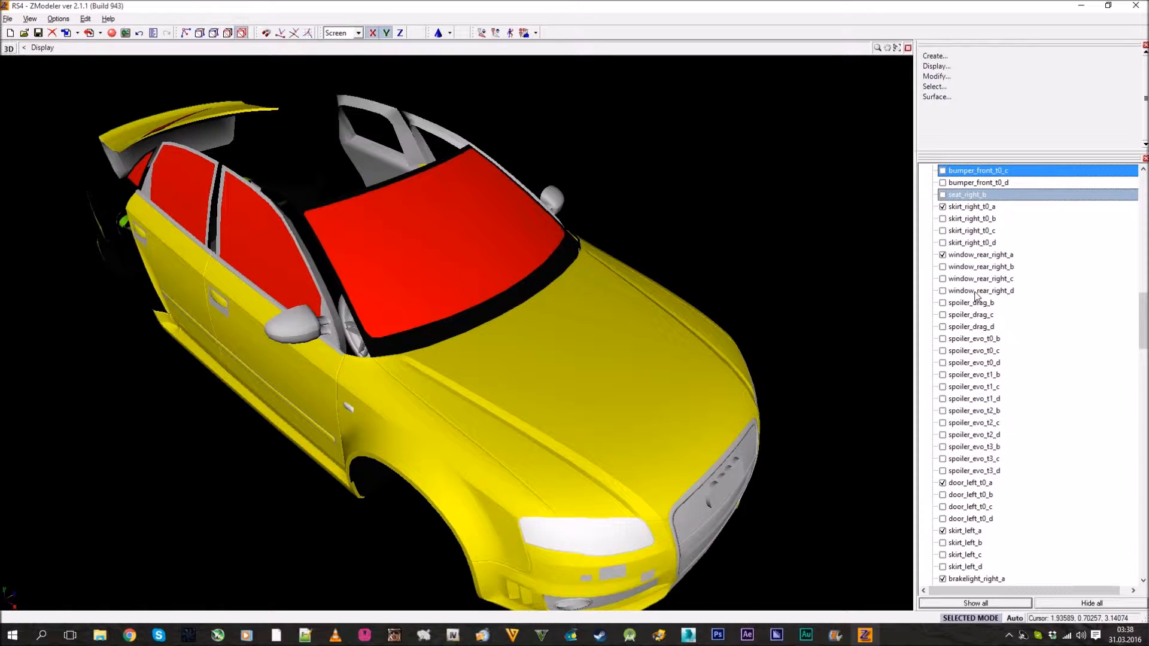
scroll(975, 293, "down", 6)
scroll(974, 292, "up", 4)
scroll(973, 292, "down", 8)
scroll(974, 293, "down", 15)
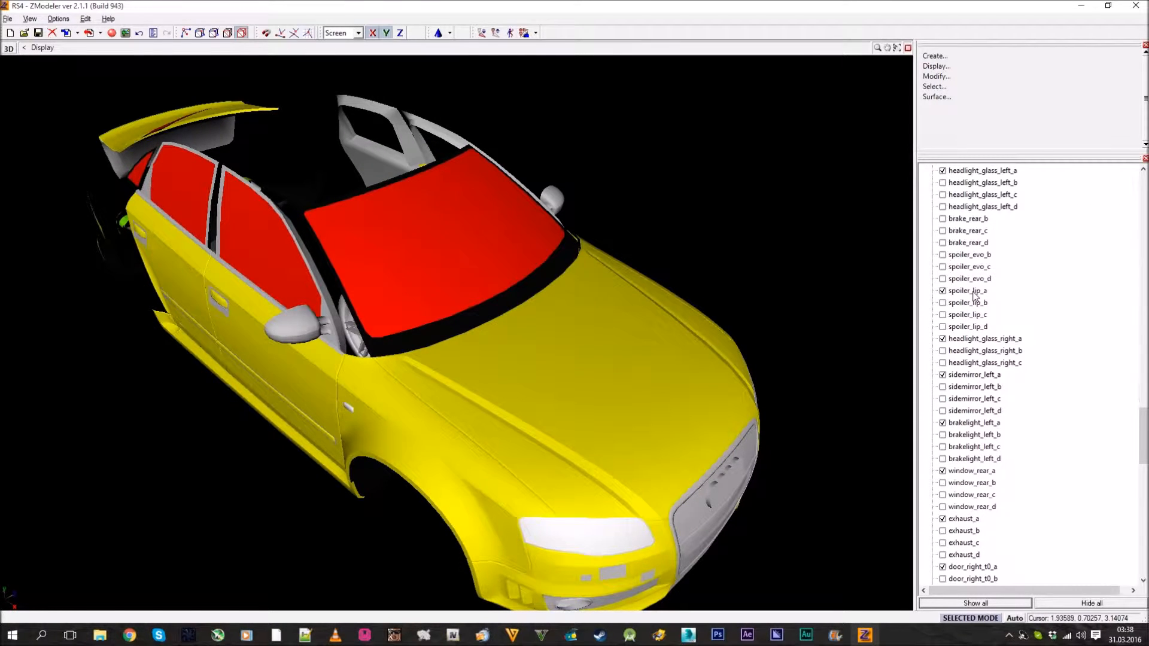
scroll(976, 293, "down", 10)
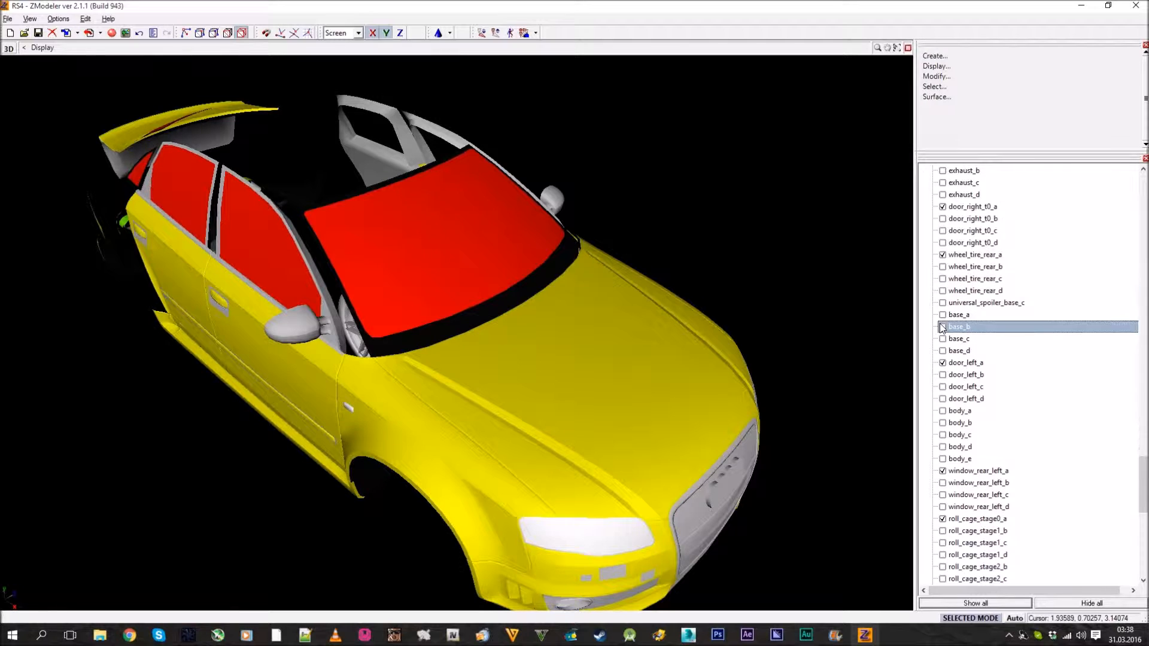
left_click(943, 315)
scroll(943, 317, "down", 2)
left_click(943, 338)
- Inspect the assembled car from above, open the material list and review the entries from doorlines to black
middle_click_drag(729, 296, 453, 423)
scroll(453, 423, "up", 3)
scroll(483, 305, "down", 3)
middle_click_drag(482, 305, 365, 287)
left_click(111, 34)
middle_click_drag(359, 326, 326, 338)
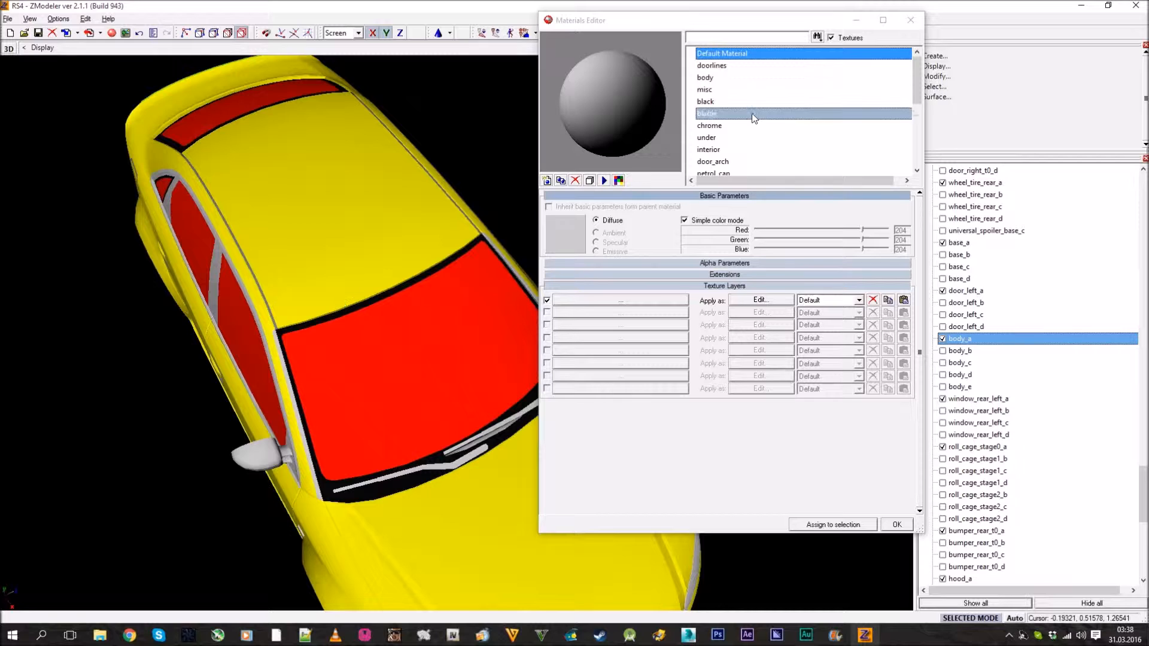
left_click(740, 65)
key("Down")
key("Down")
key("Down")
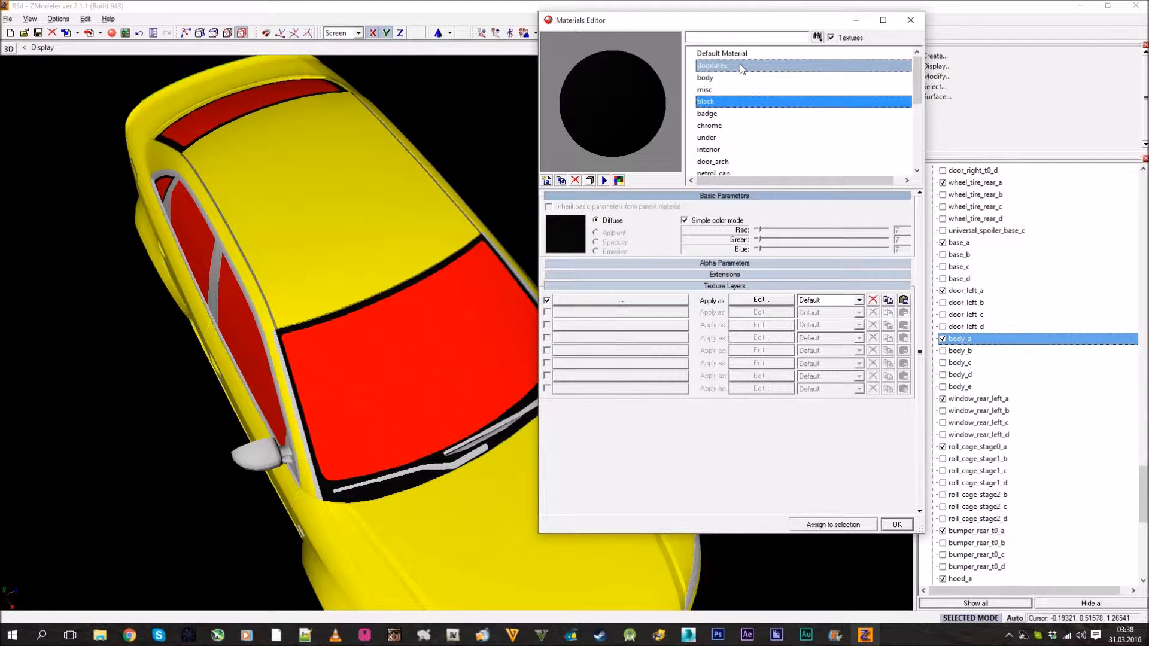
- Delete the surplus glass materials from the material list, keeping only the red glass material, and close the editor
scroll(740, 64, "down", 5)
scroll(737, 69, "up", 5)
scroll(734, 74, "down", 5)
left_click(718, 161)
key("Delete")
key("Delete")
key("Delete")
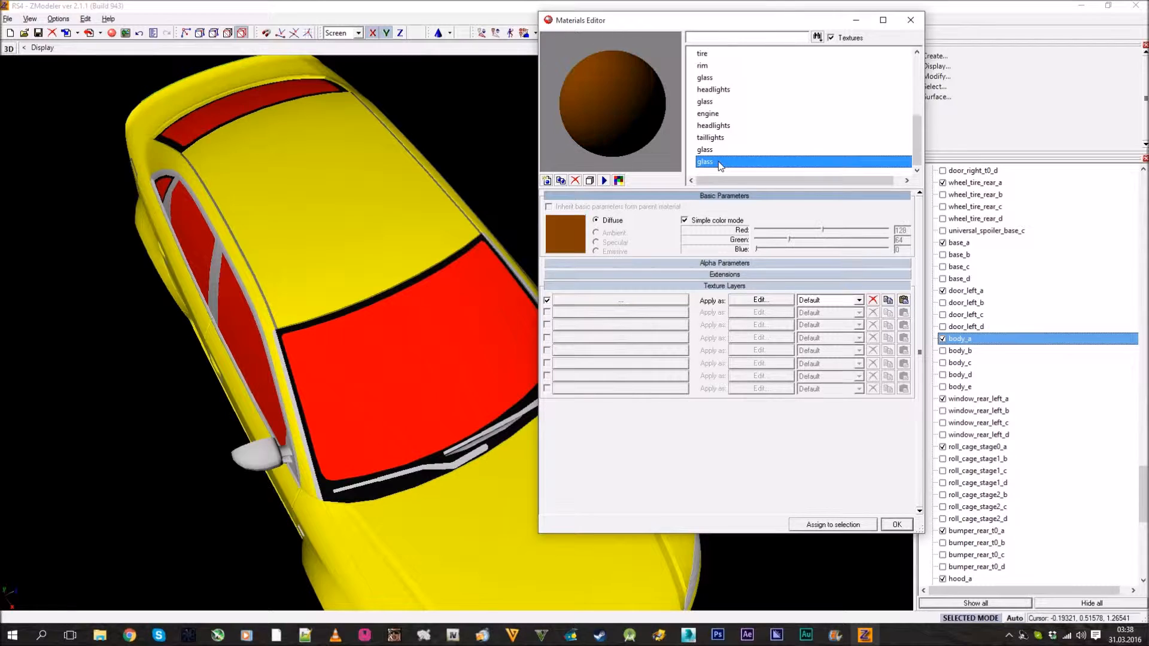
scroll(720, 155, "down", 3)
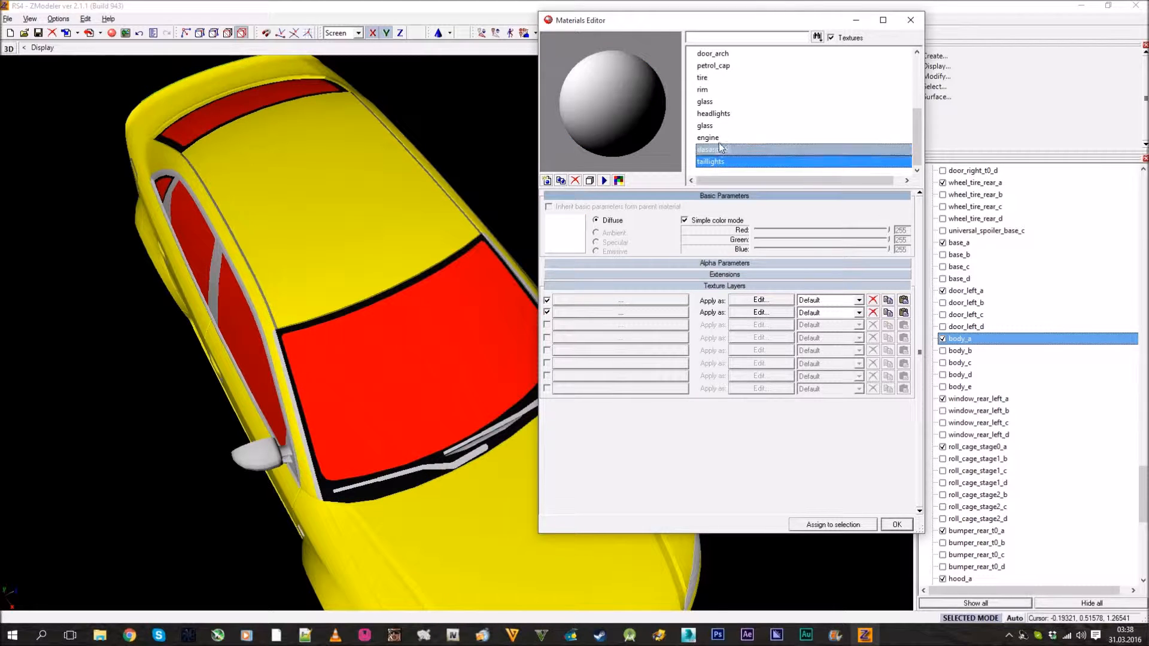
left_click(720, 126)
scroll(721, 133, "up", 1)
left_click(720, 138)
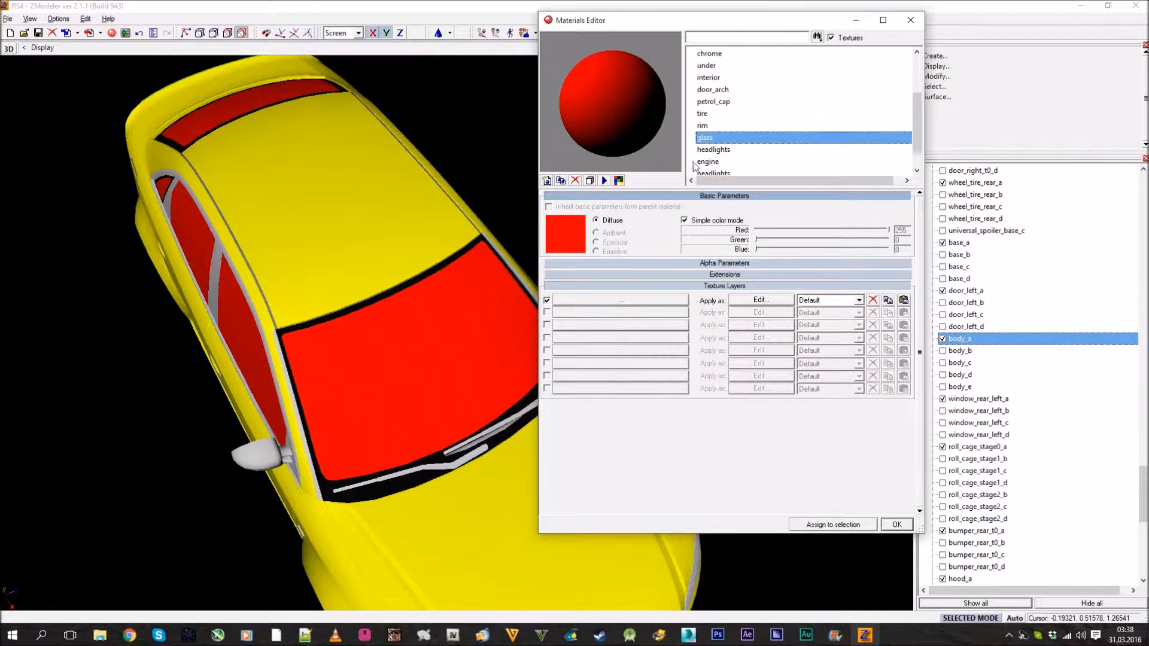
mouse_move(421, 260)
middle_mouse_down()
mouse_move(408, 275)
mouse_move(422, 250)
mouse_move(408, 245)
mouse_move(411, 292)
mouse_move(401, 270)
mouse_move(407, 235)
mouse_move(419, 239)
middle_mouse_up()
left_click(895, 524)
- Set the glass material's diffuse colour to dark grey with red, green and blue at 30
middle_click_drag(670, 419, 148, 49)
left_click(111, 33)
scroll(826, 141, "down", 2)
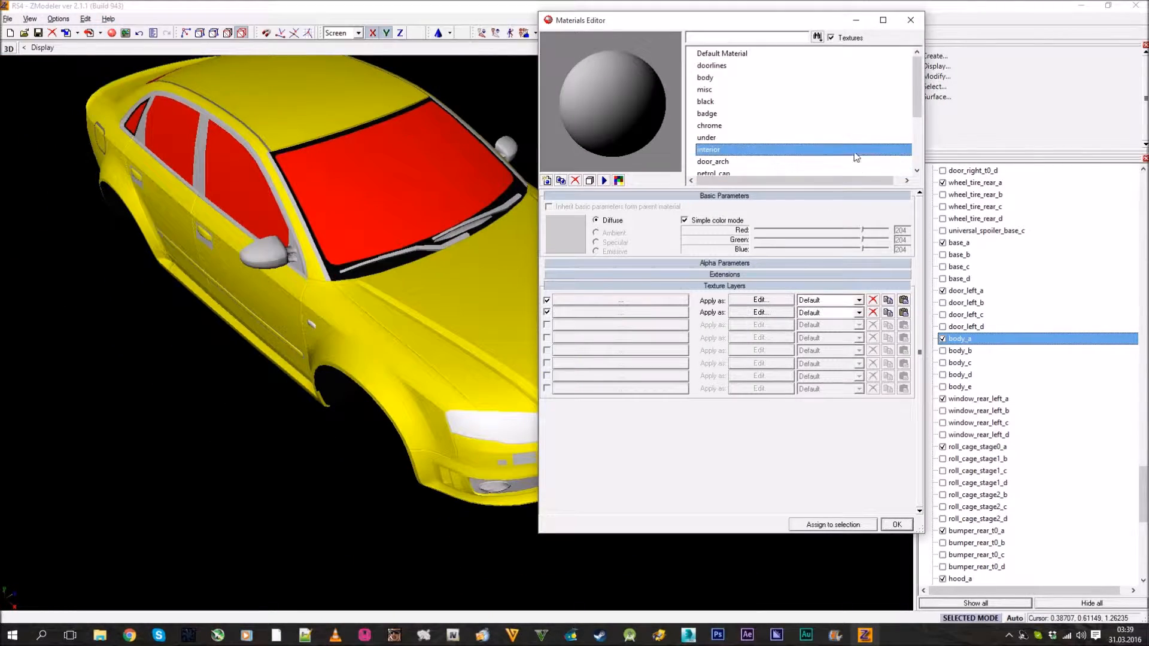
left_click(831, 136)
scroll(799, 137, "down", 1)
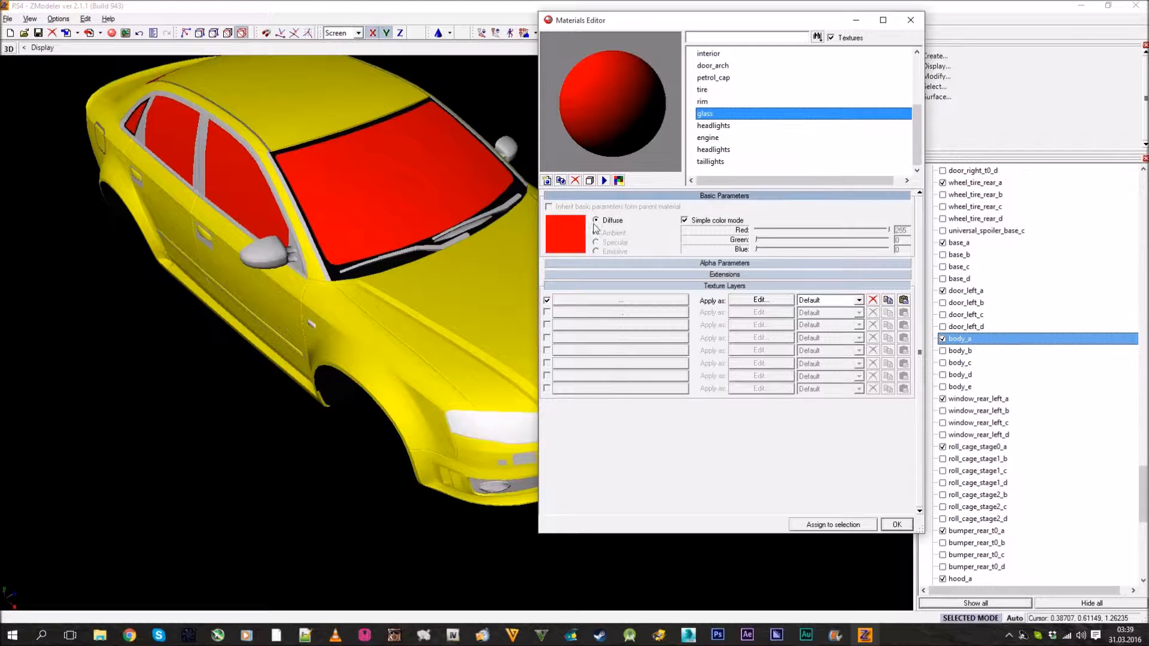
left_click(565, 234)
left_click(609, 278)
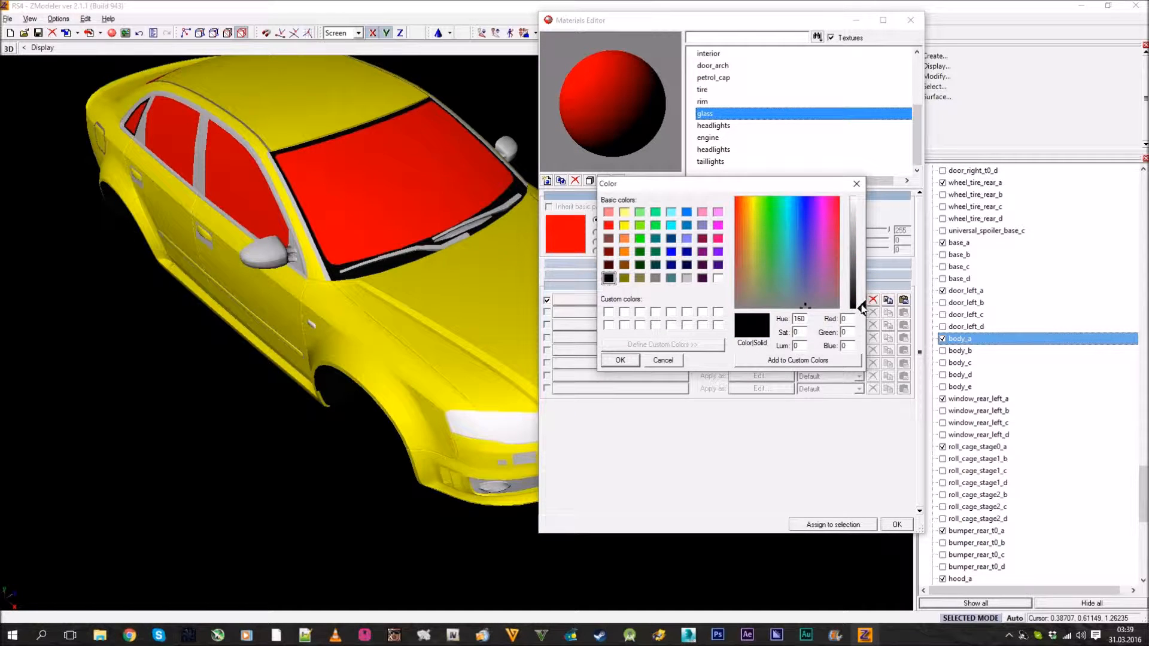
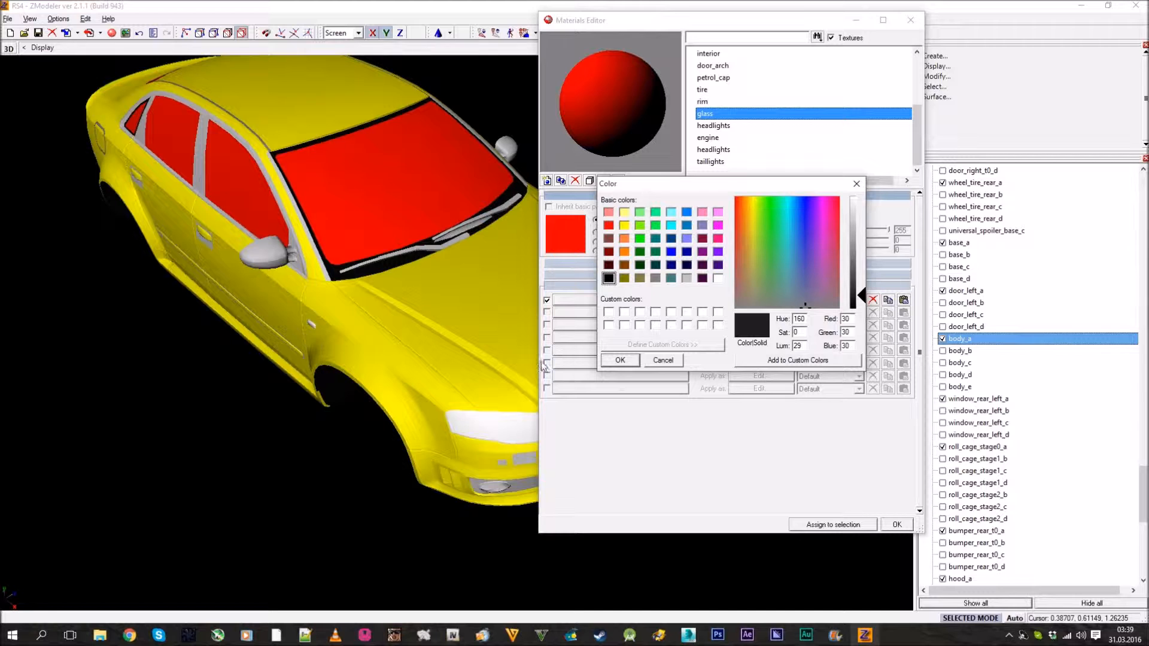
left_click(612, 360)
- Enable Specular Highlight for the glass material and set its strength to 76
middle_click_drag(453, 306, 459, 374)
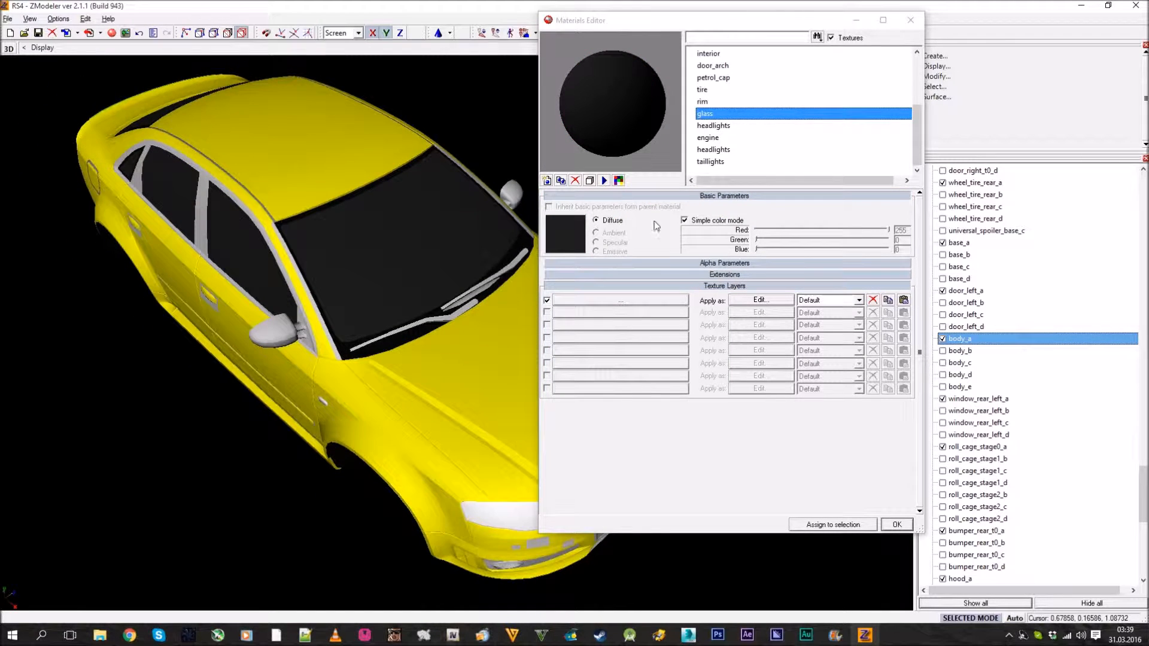
left_click(718, 196)
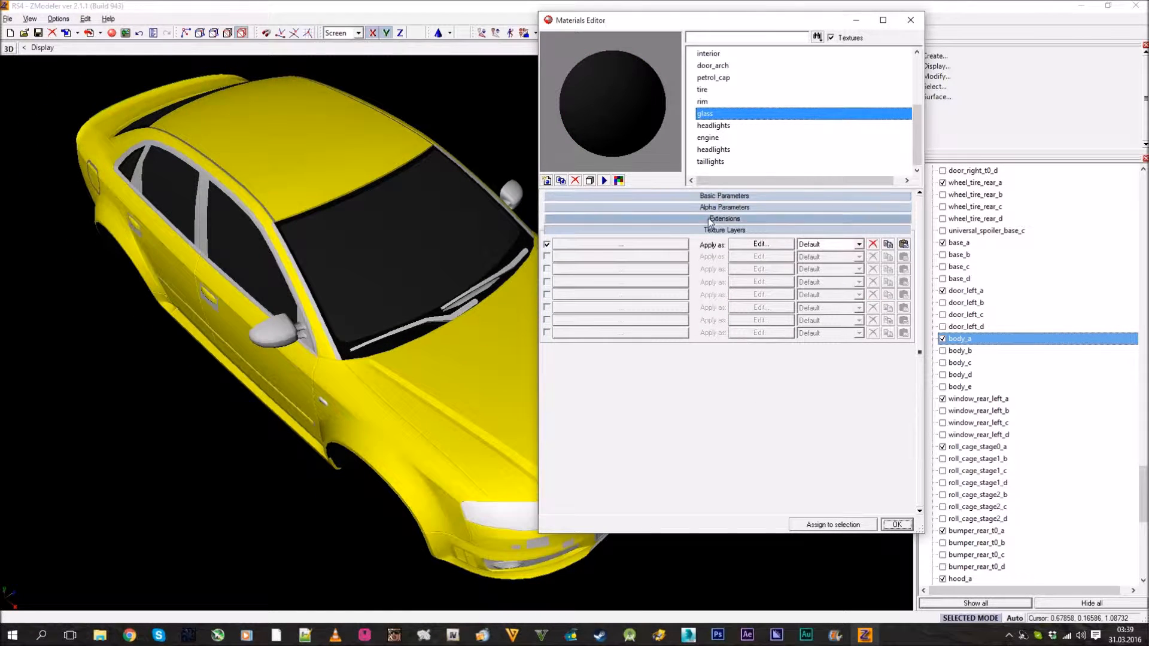
left_click(709, 217)
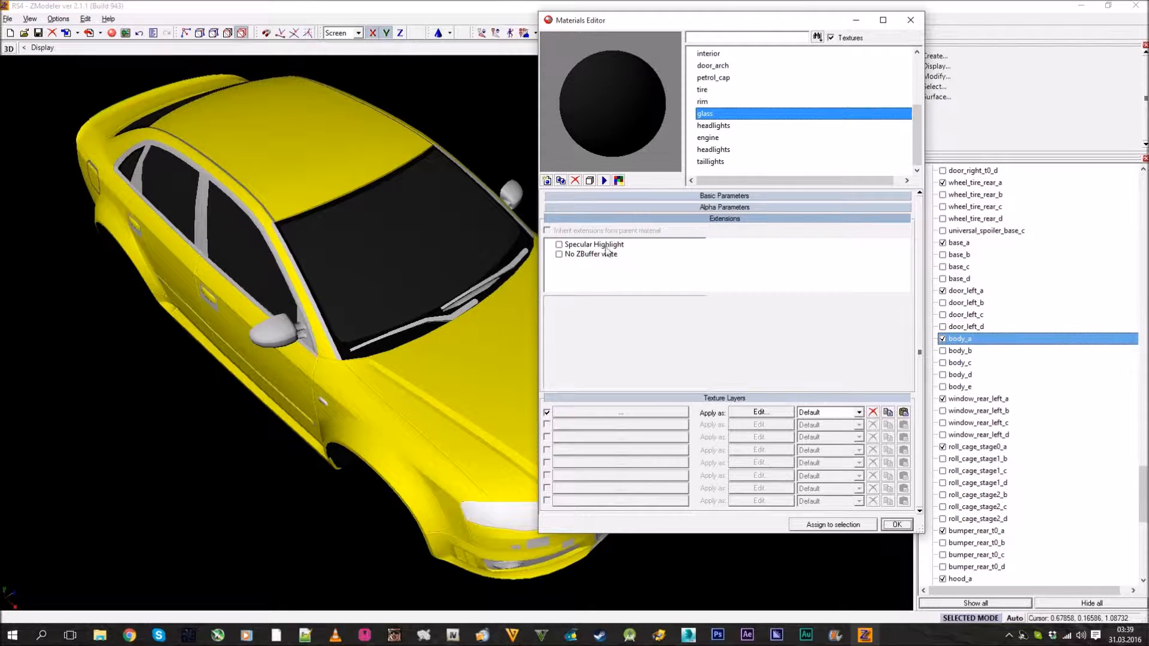
left_click(561, 245)
left_click(558, 245)
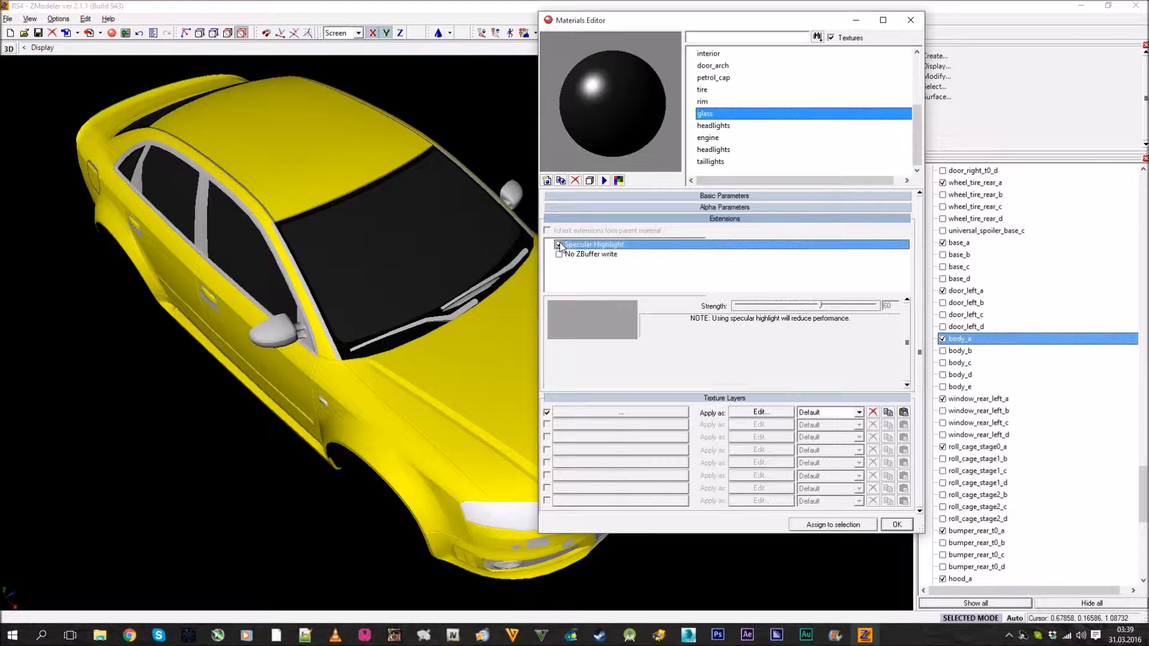
left_click(837, 307)
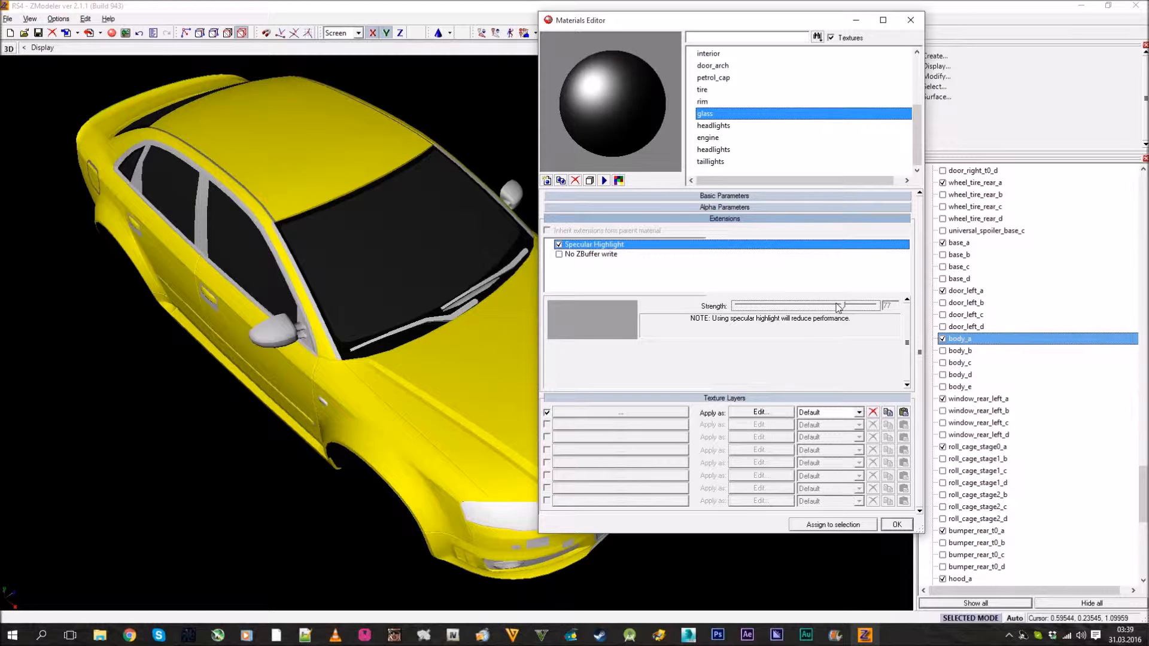
scroll(364, 248, "down", 2)
middle_click_drag(363, 248, 453, 367)
scroll(375, 314, "up", 2)
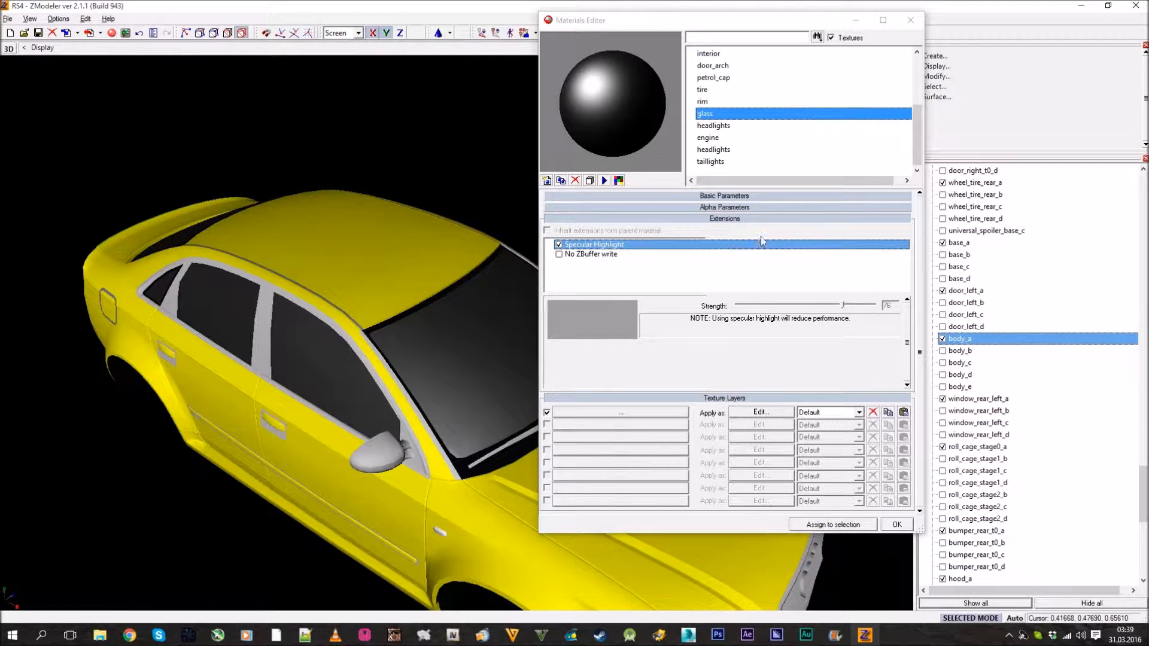
- Enable alpha blending for the glass material and adjust its opacity to about 166
left_click(730, 218)
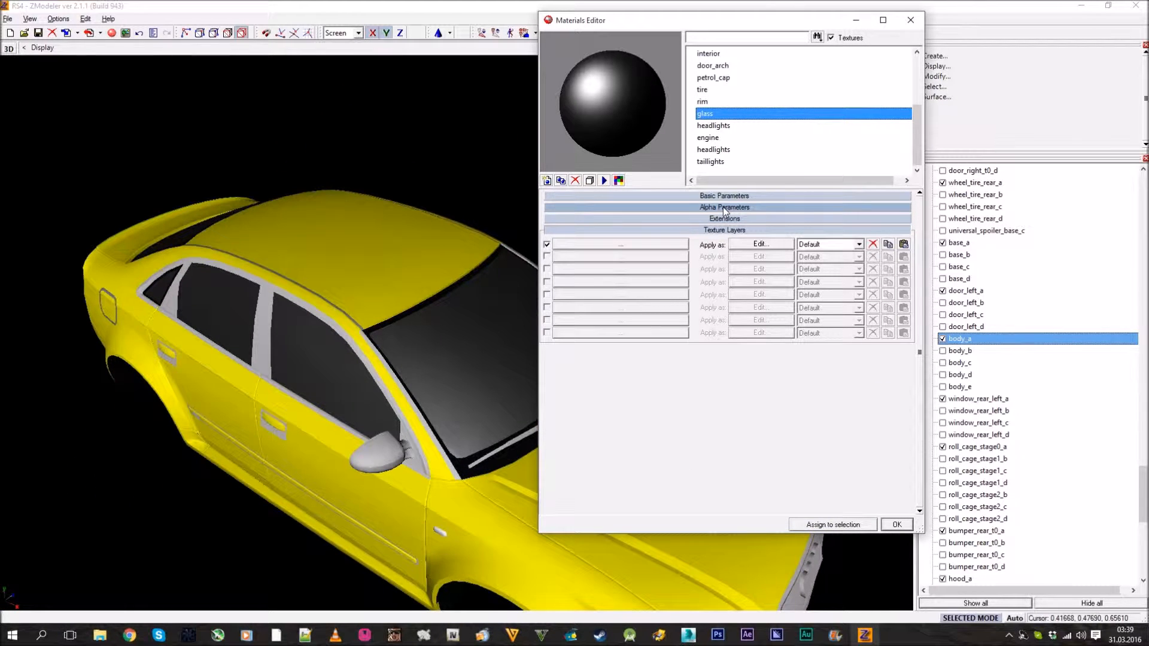
left_click(722, 207)
left_click(571, 237)
left_click(569, 240)
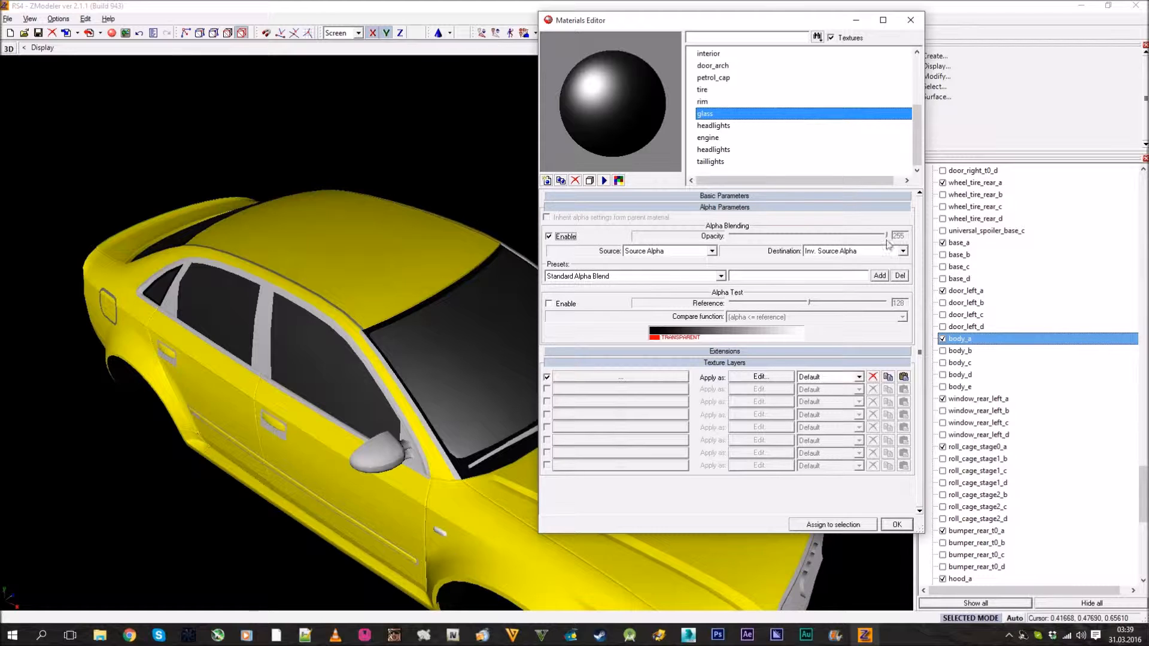
mouse_move(887, 235)
left_mouse_down()
mouse_move(800, 240)
mouse_move(818, 241)
left_mouse_up()
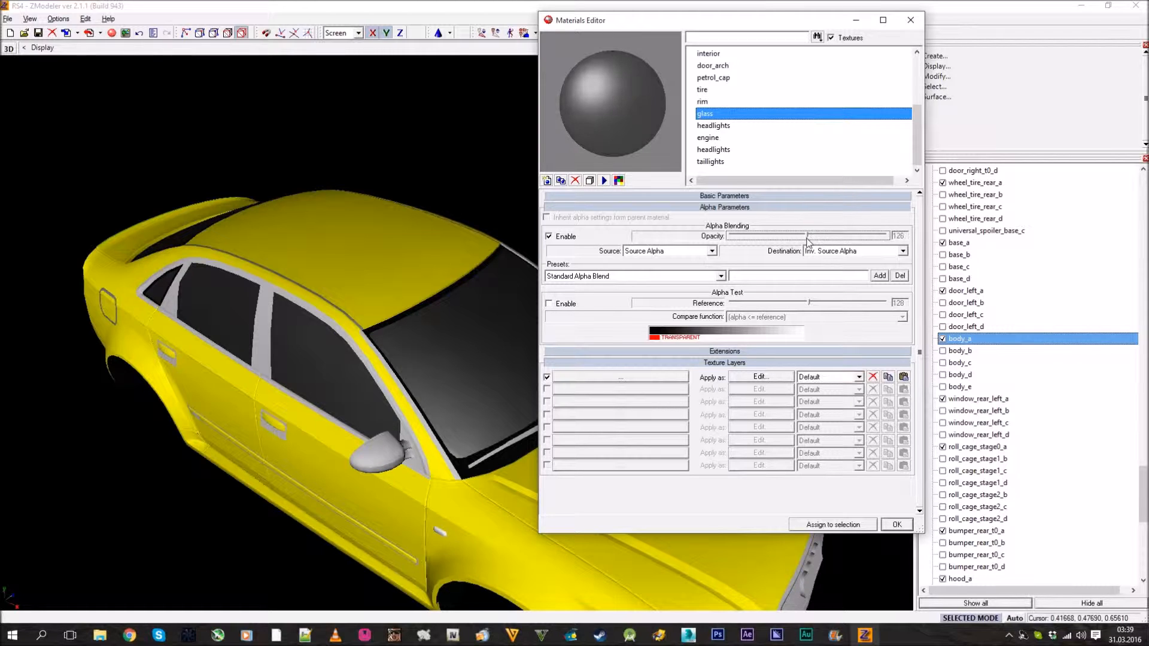
left_click_drag(805, 239, 897, 245)
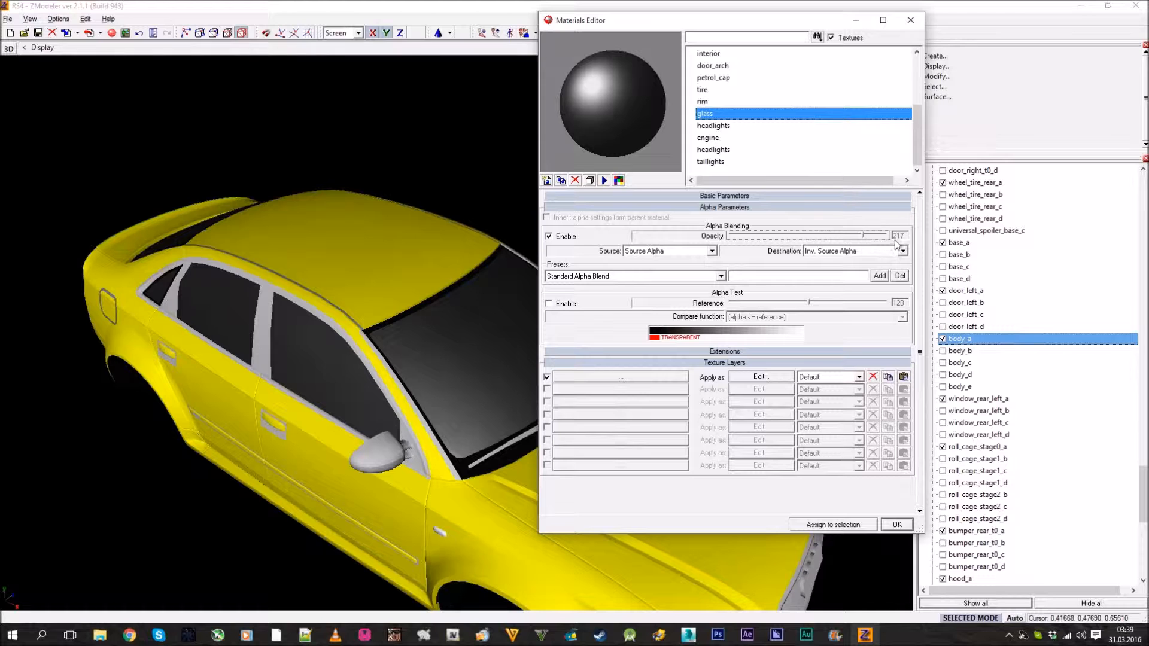
left_click(866, 236)
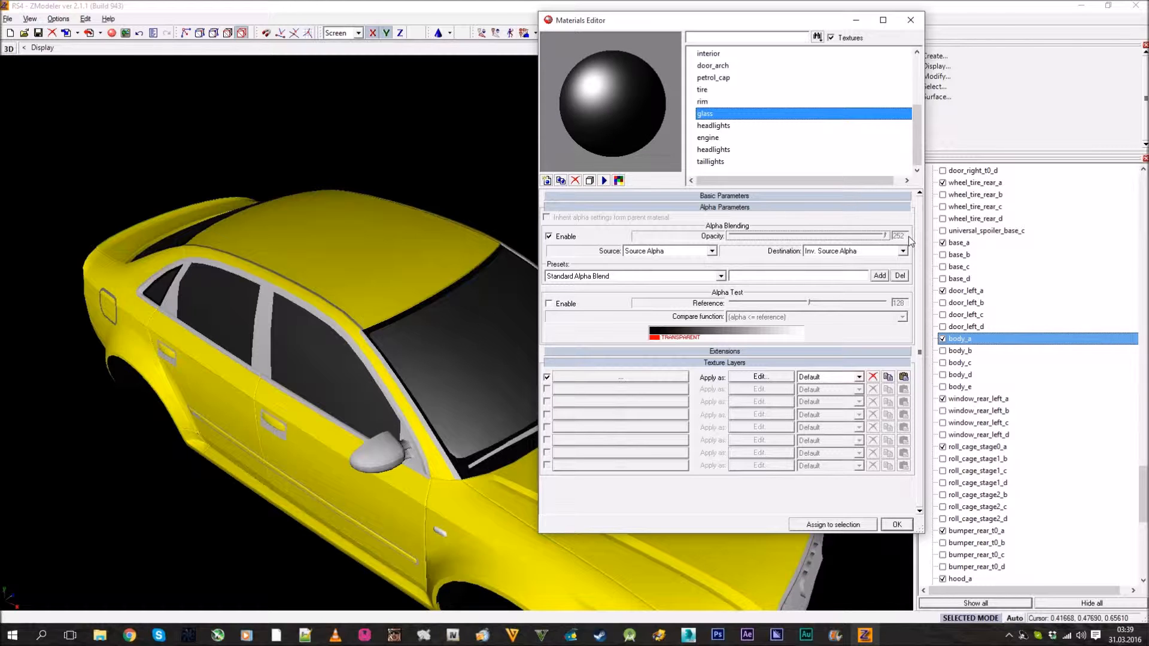
left_click_drag(885, 240, 799, 241)
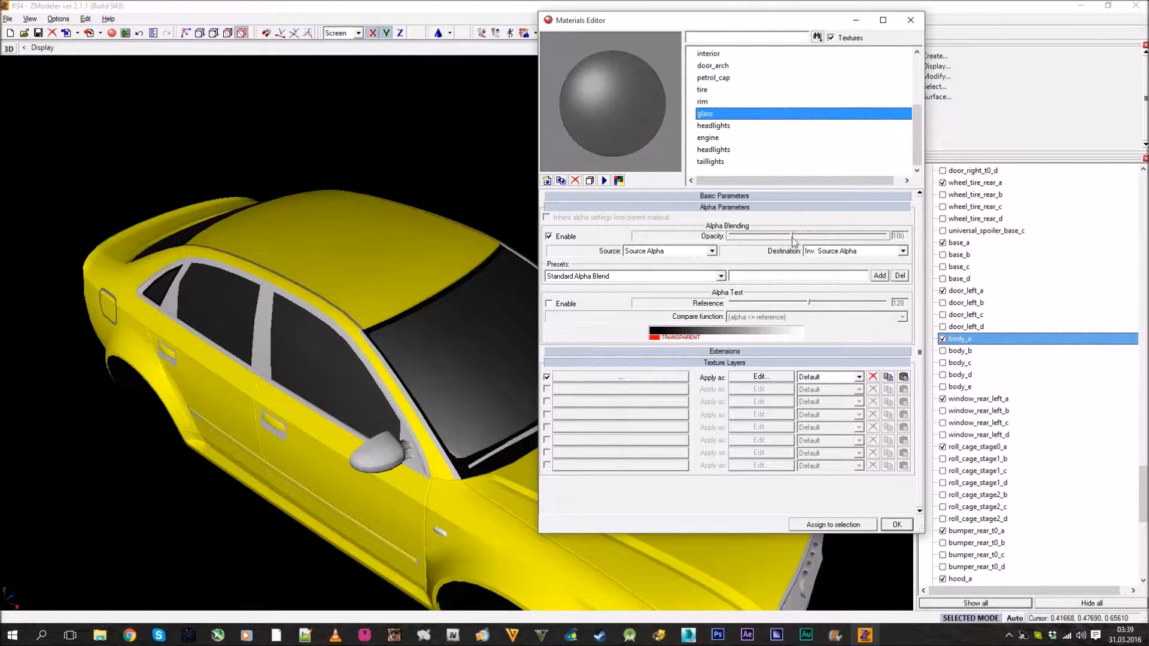
middle_click_drag(330, 292, 419, 281)
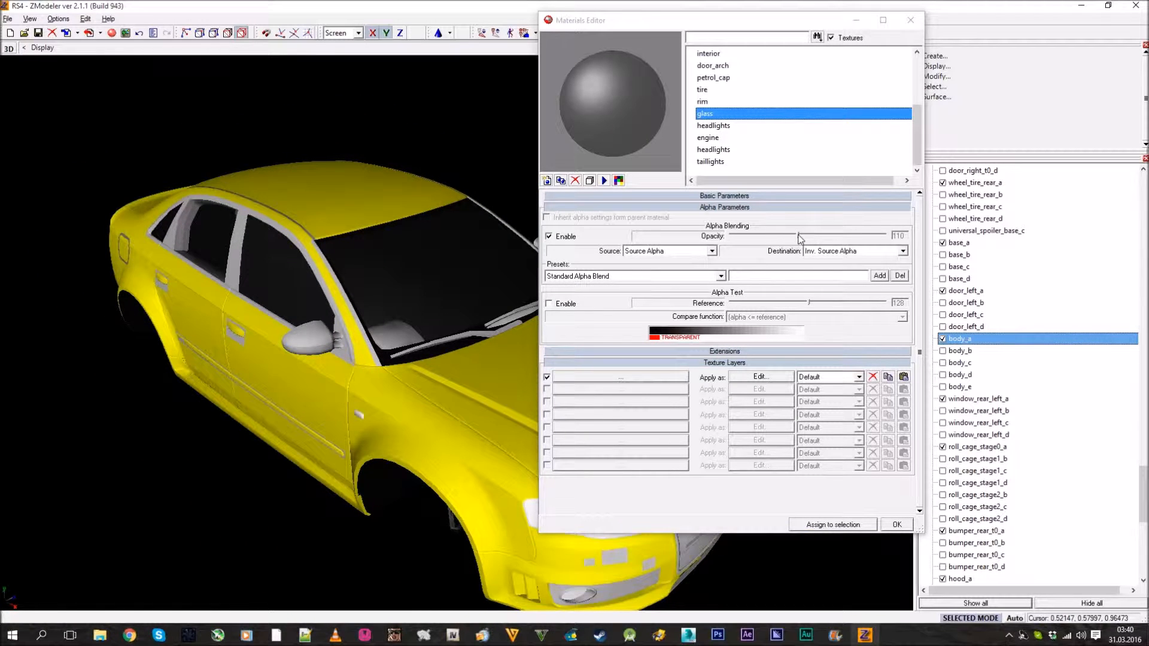
left_click_drag(800, 237, 823, 237)
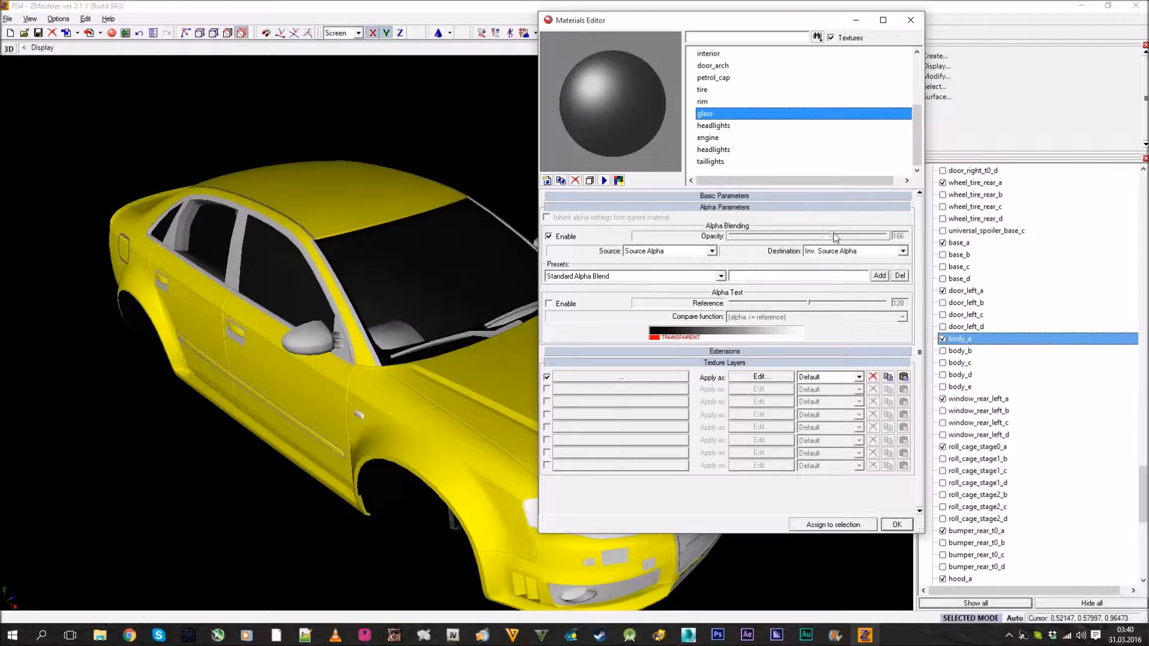
middle_click_drag(257, 323, 426, 283)
- Turn off simple colour mode for the glass material and change its specular colour to mid grey
left_click(667, 207)
left_click(694, 195)
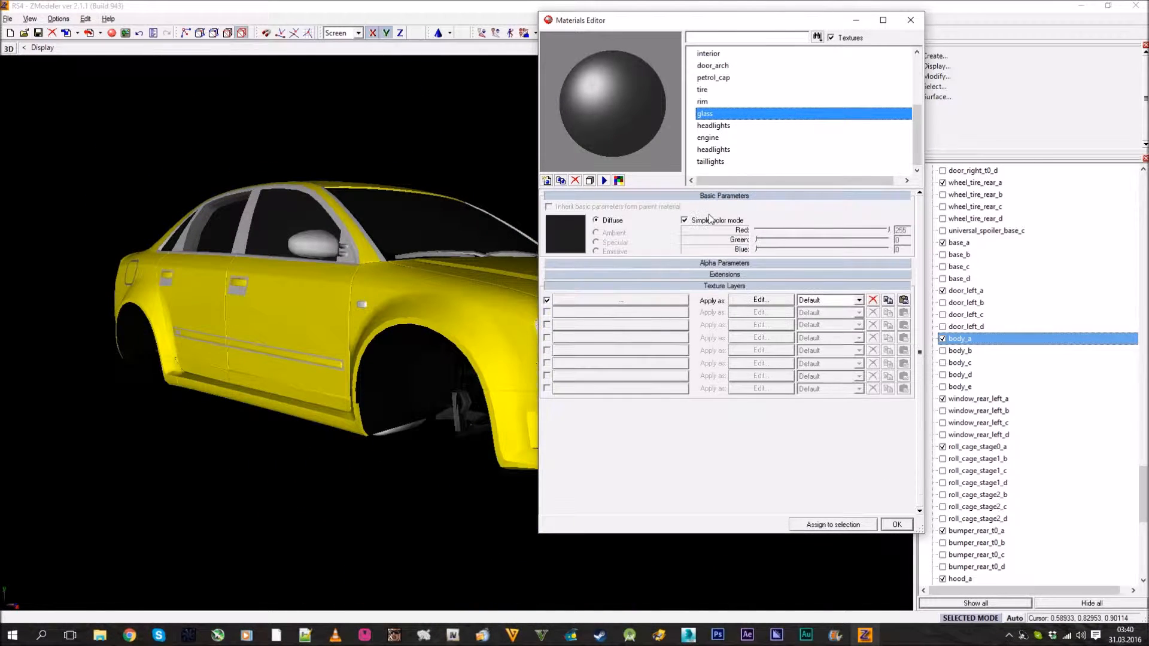
double_click(595, 242)
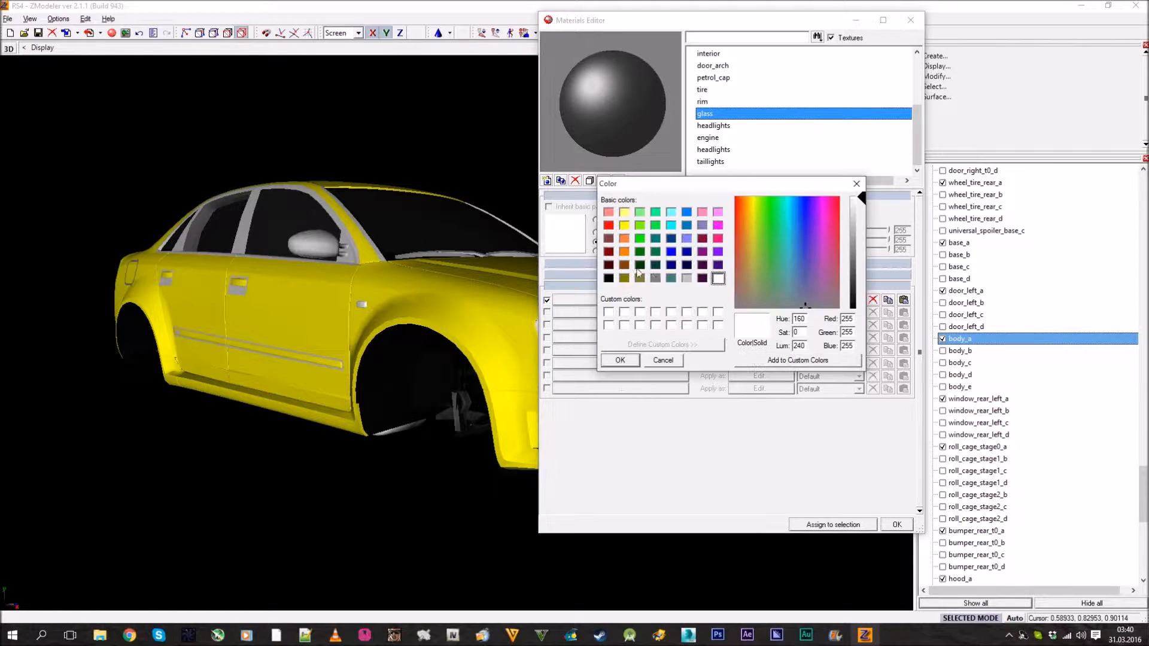
left_click(620, 361)
- Load the chrome texture from the Tutorial textures folder into the glass material's first texture layer
middle_click_drag(361, 324, 385, 343)
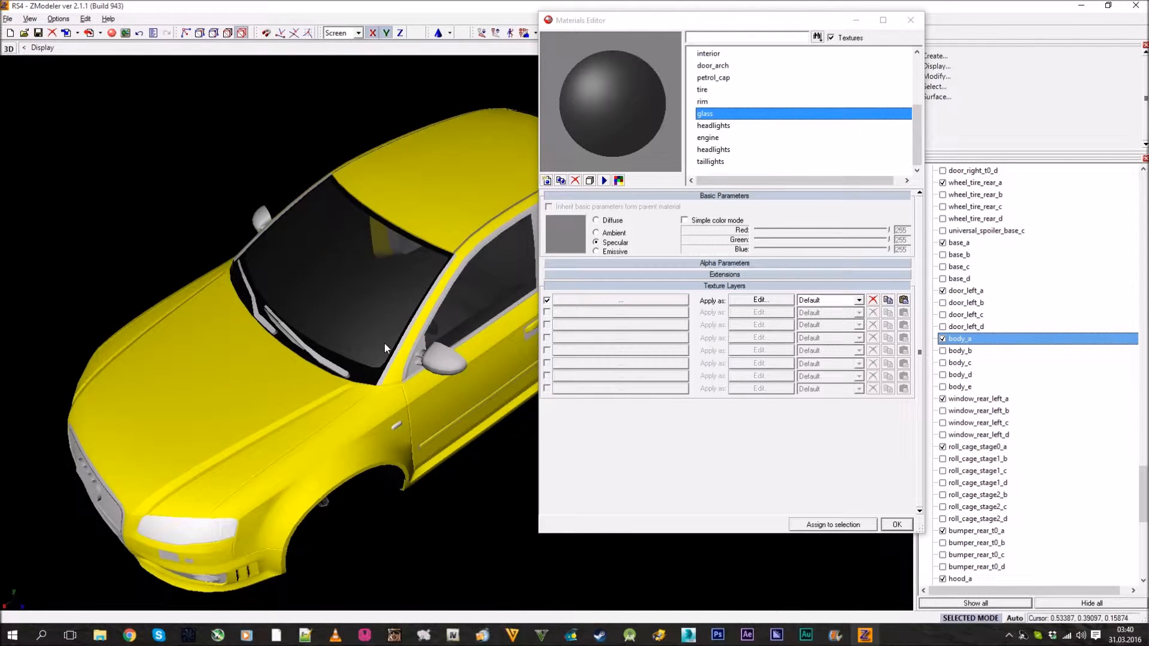
left_click(620, 312)
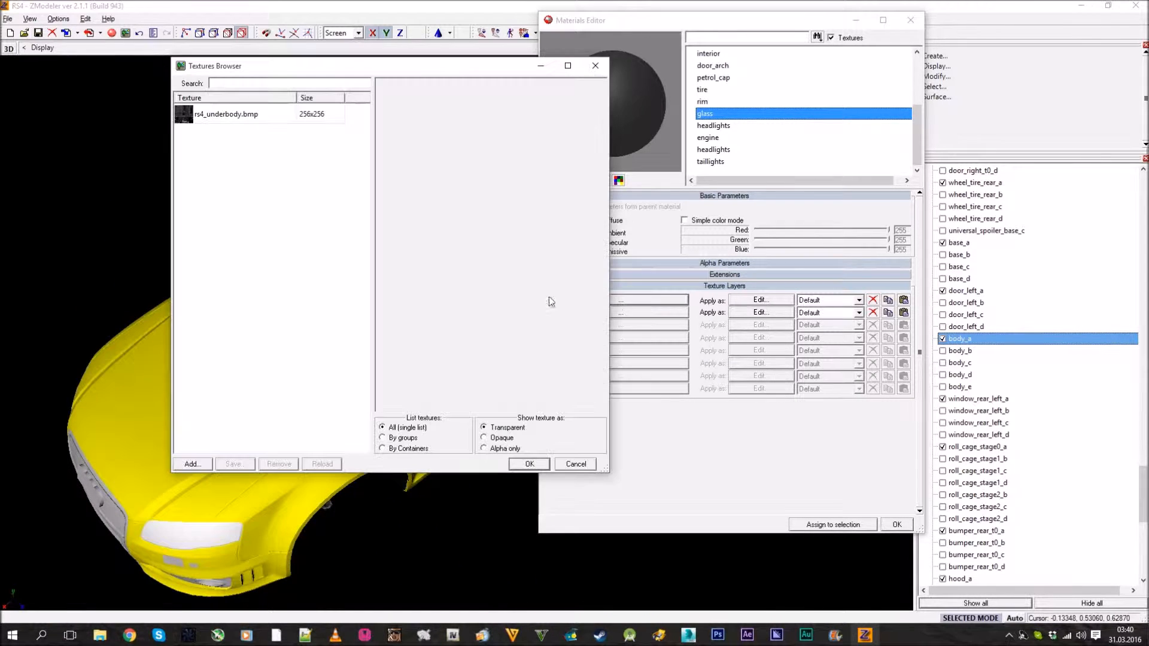
left_click(196, 466)
key("BackSpace")
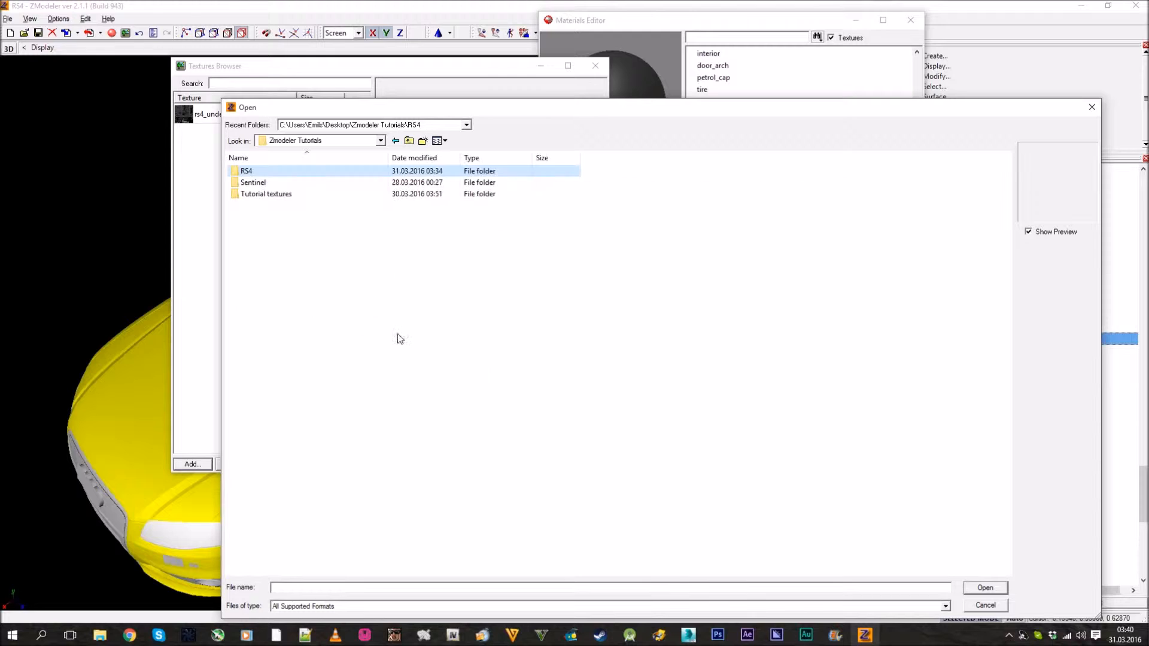
double_click(289, 196)
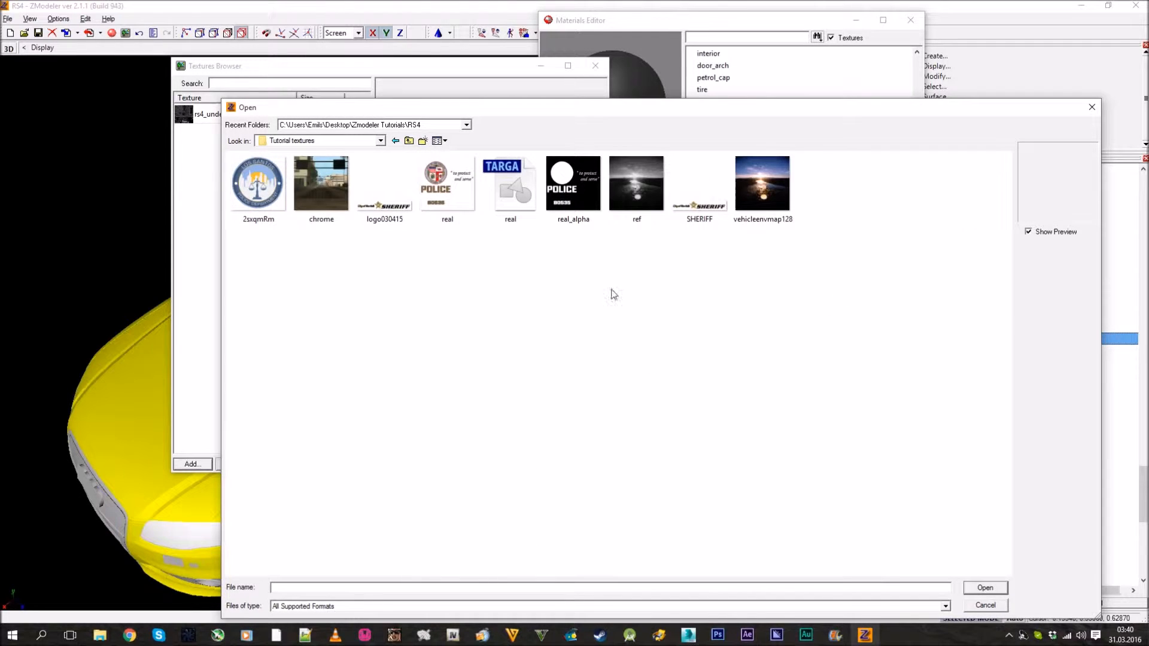
left_click(304, 199)
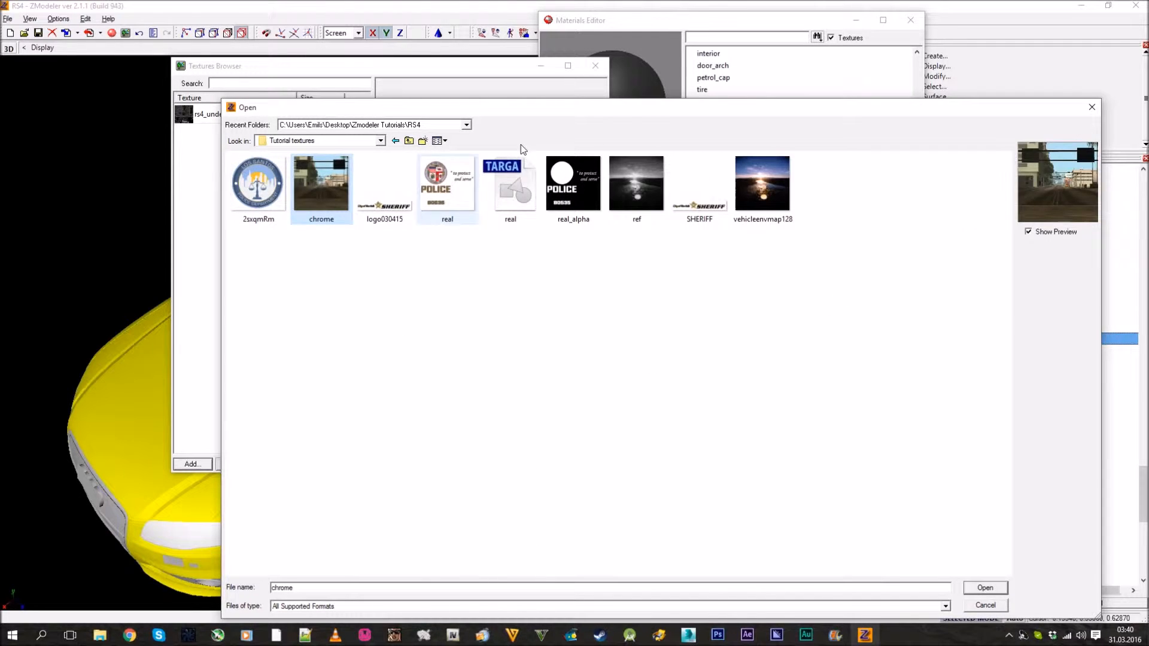
left_click_drag(657, 115, 598, 66)
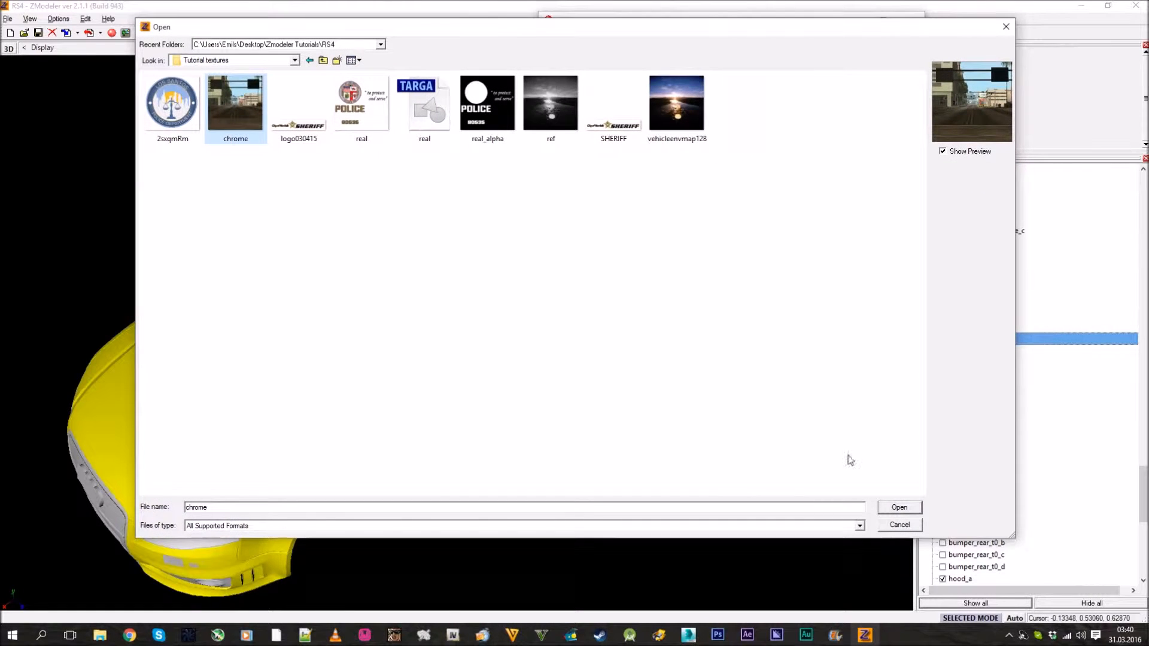
left_click(899, 508)
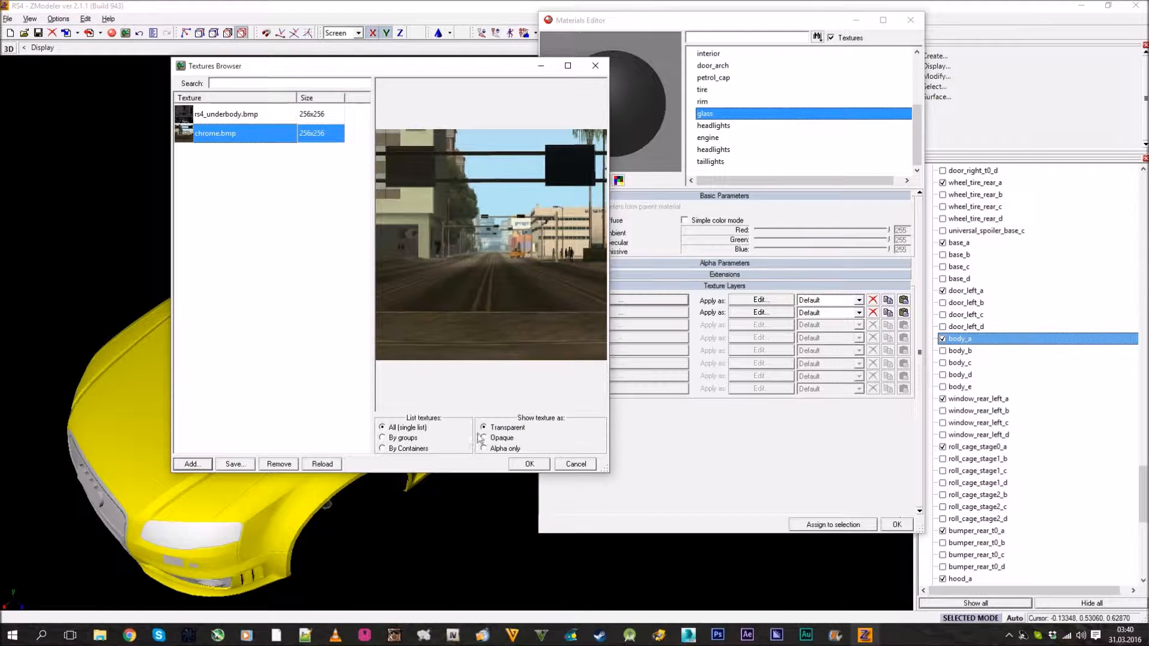
left_click(530, 464)
- Apply the chrome texture layer as Low-level additive with Auto Sphere Environment UV mapping
scroll(430, 435, "up", 10)
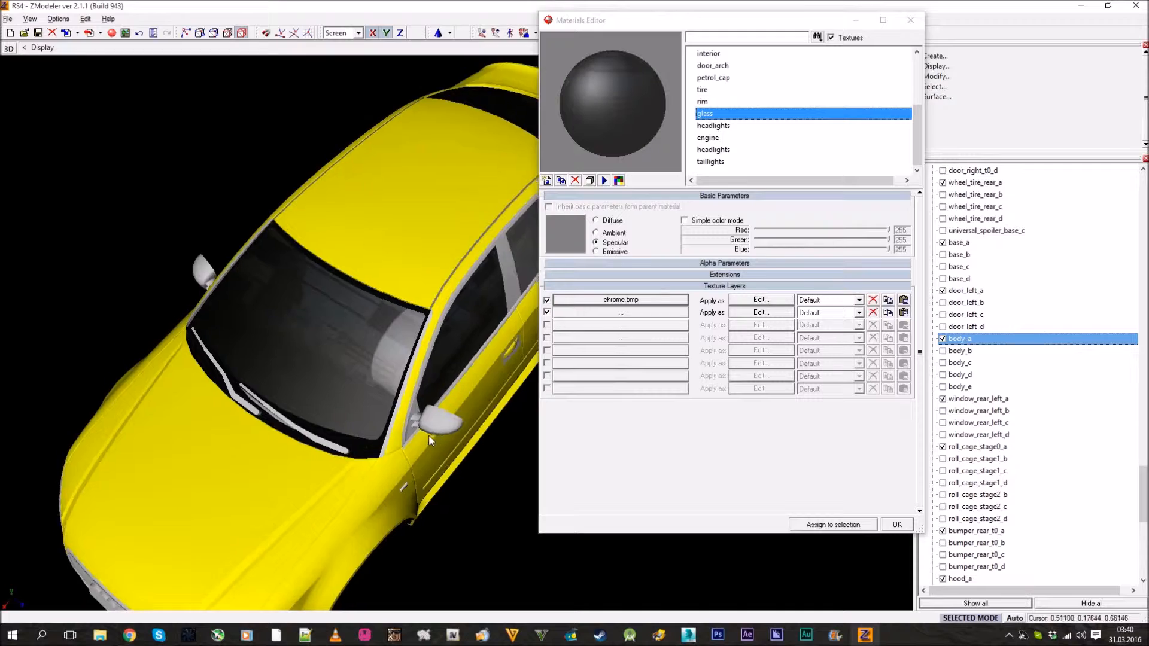
middle_click_drag(354, 354, 278, 249)
scroll(279, 251, "down", 3)
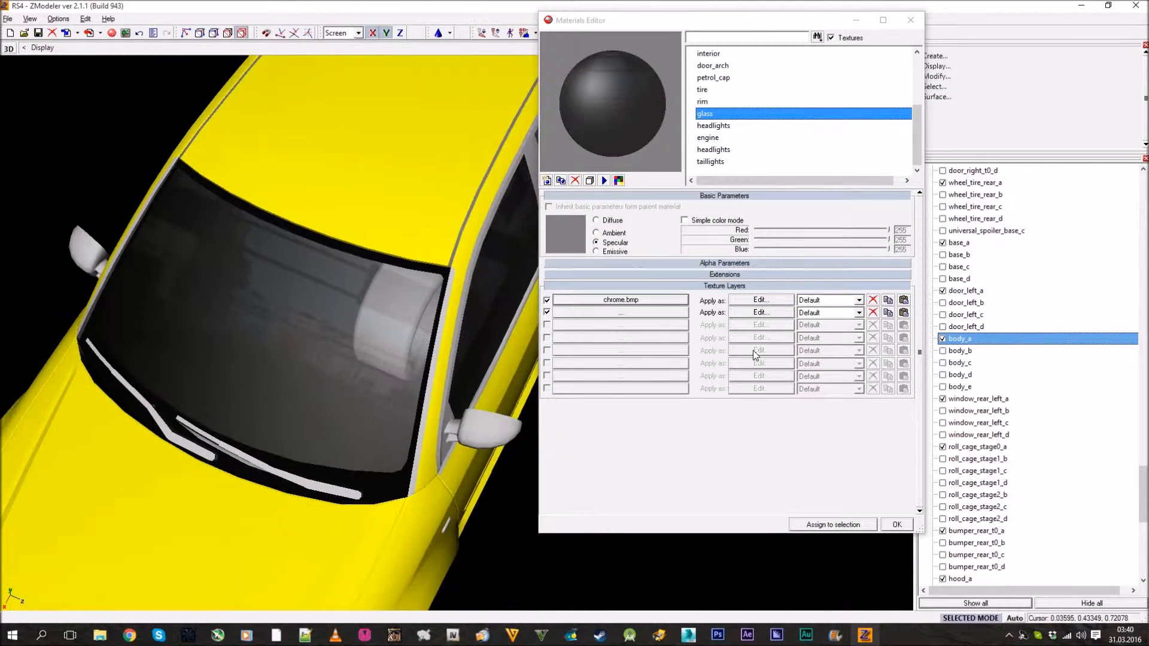
left_click(759, 300)
left_click(324, 188)
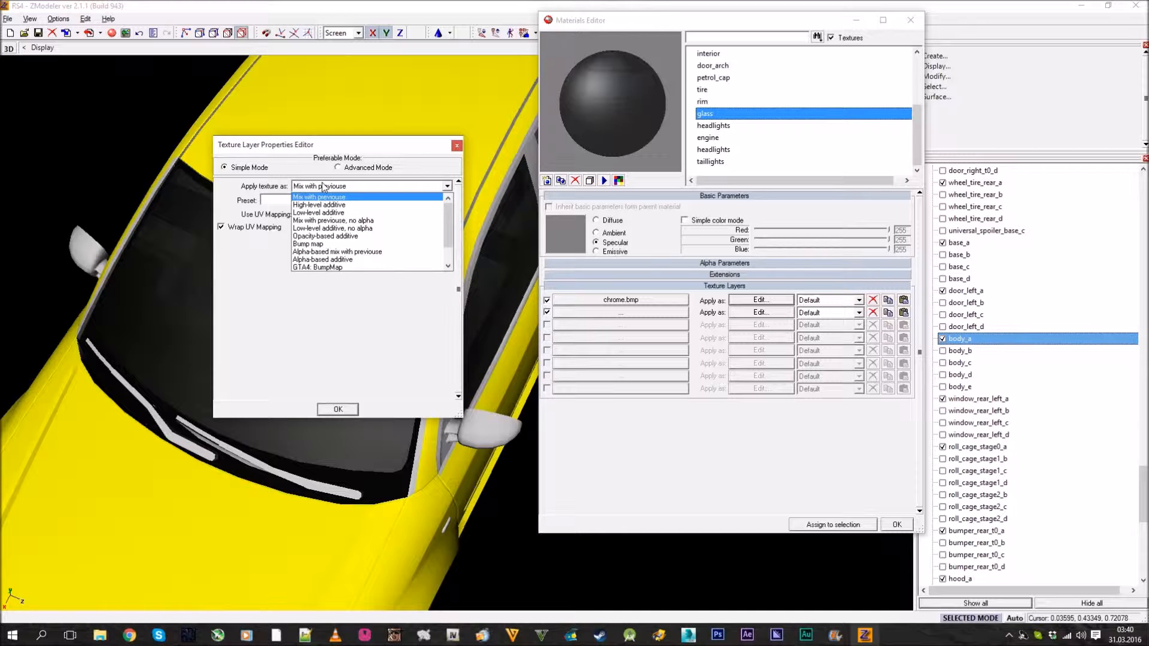
left_click(333, 213)
left_click(347, 212)
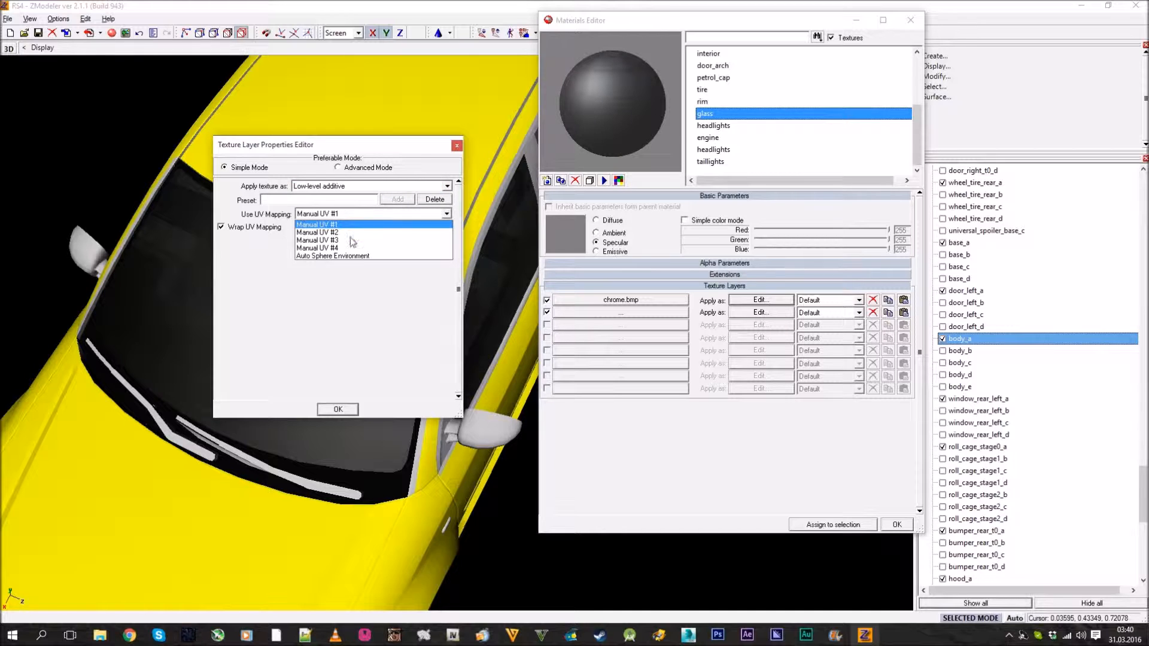
left_click(376, 256)
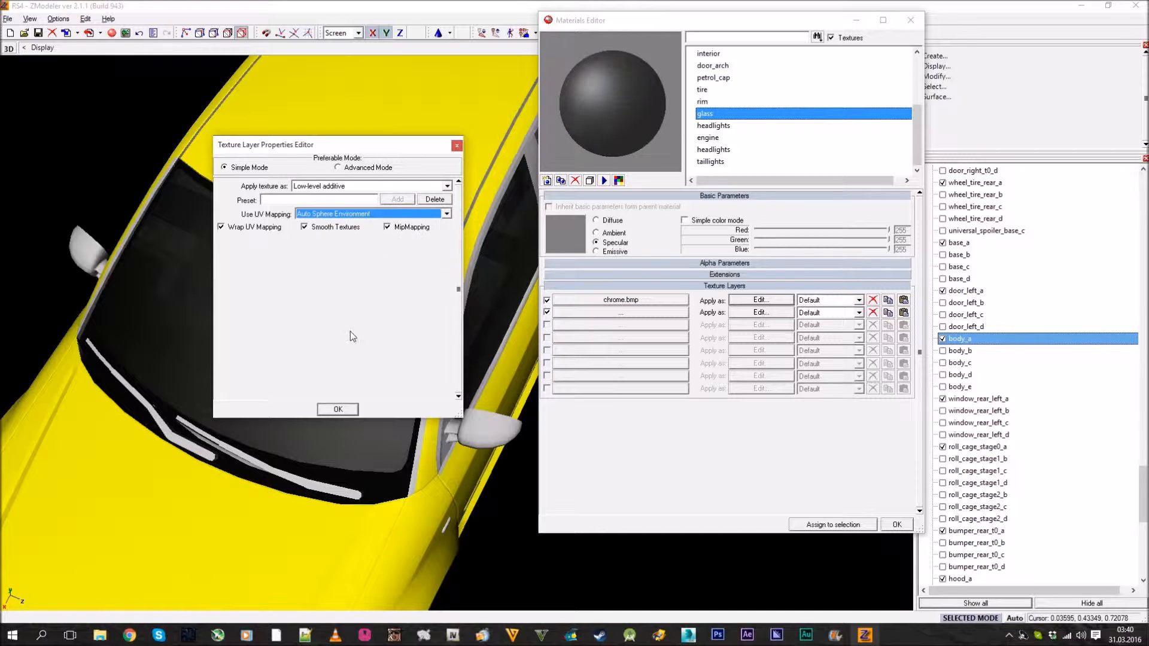
left_click(328, 408)
- Enable the specular highlight extension for the doorlines material with strength 78
mouse_move(368, 407)
middle_mouse_down()
mouse_move(380, 412)
mouse_move(364, 418)
middle_mouse_up()
middle_click_drag(365, 471, 375, 368)
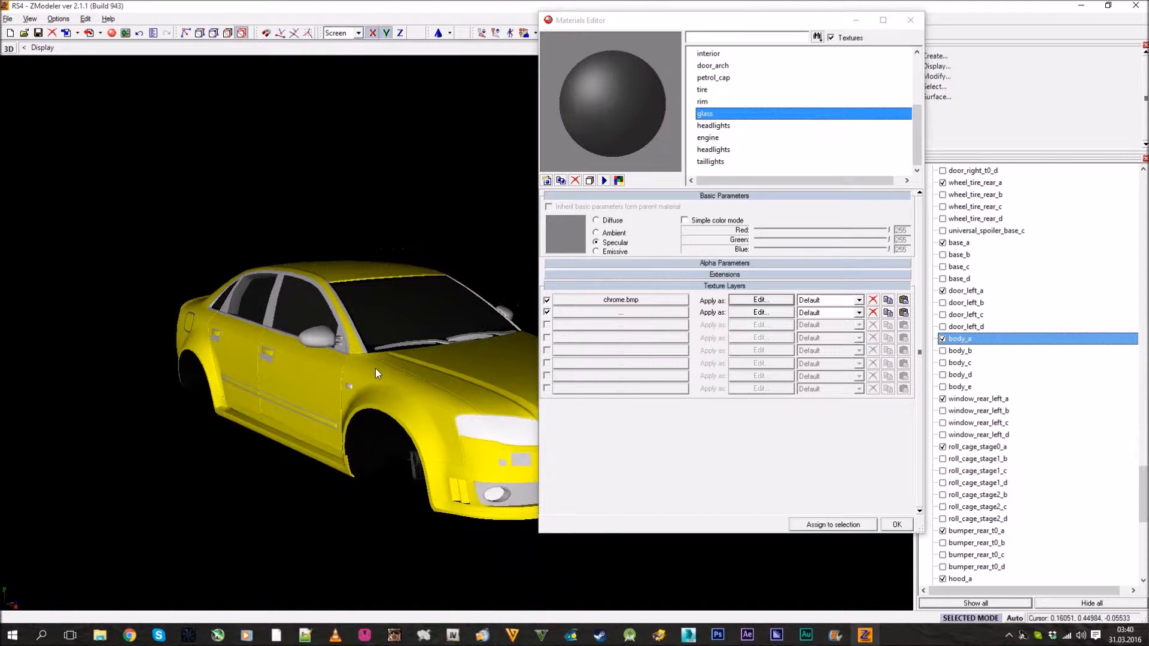
left_click(785, 162)
scroll(771, 121, "up", 3)
left_click(737, 66)
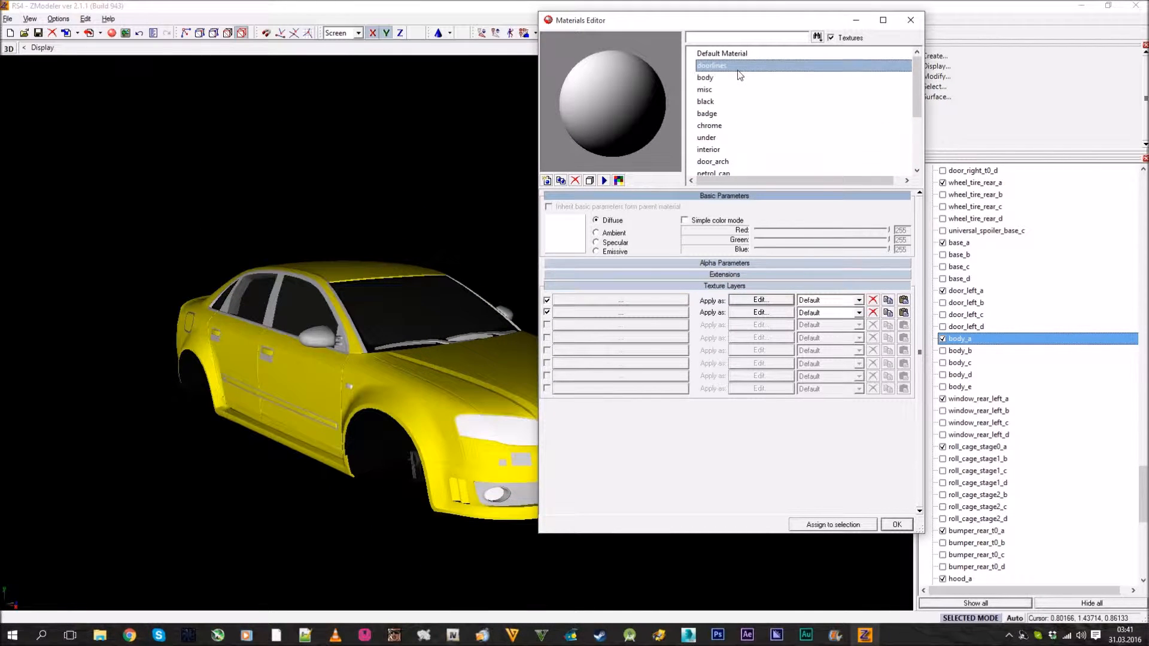
middle_click(441, 350)
middle_click_drag(441, 347, 439, 321)
left_click(721, 66)
key("Escape")
left_click(638, 197)
left_click(669, 219)
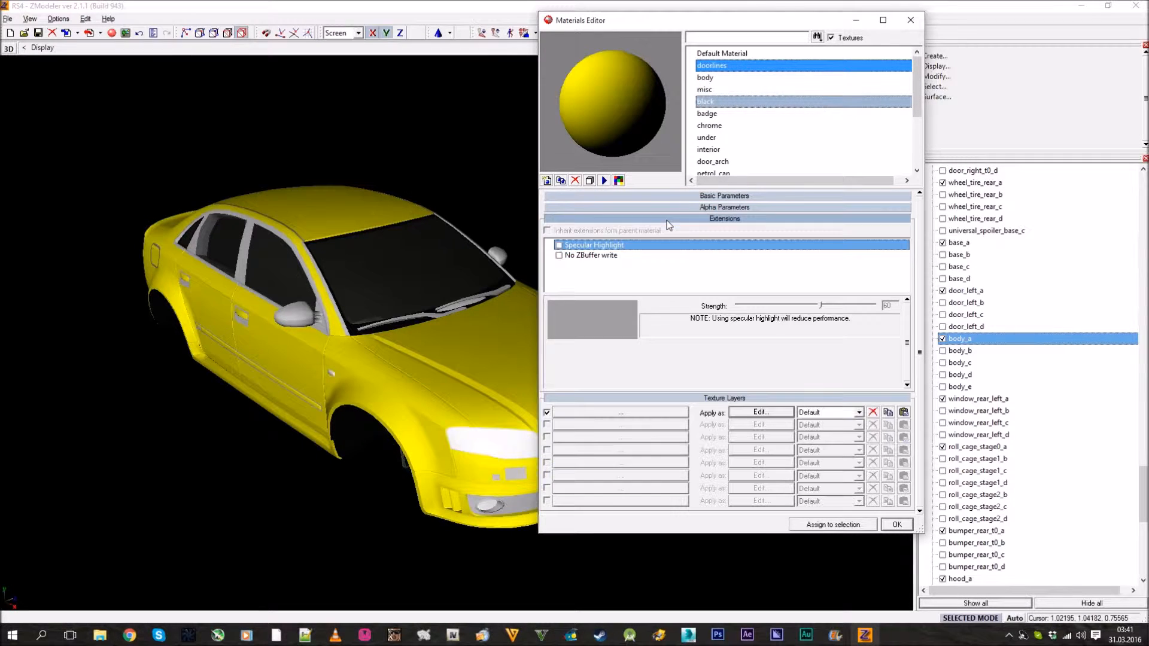
left_click(836, 306)
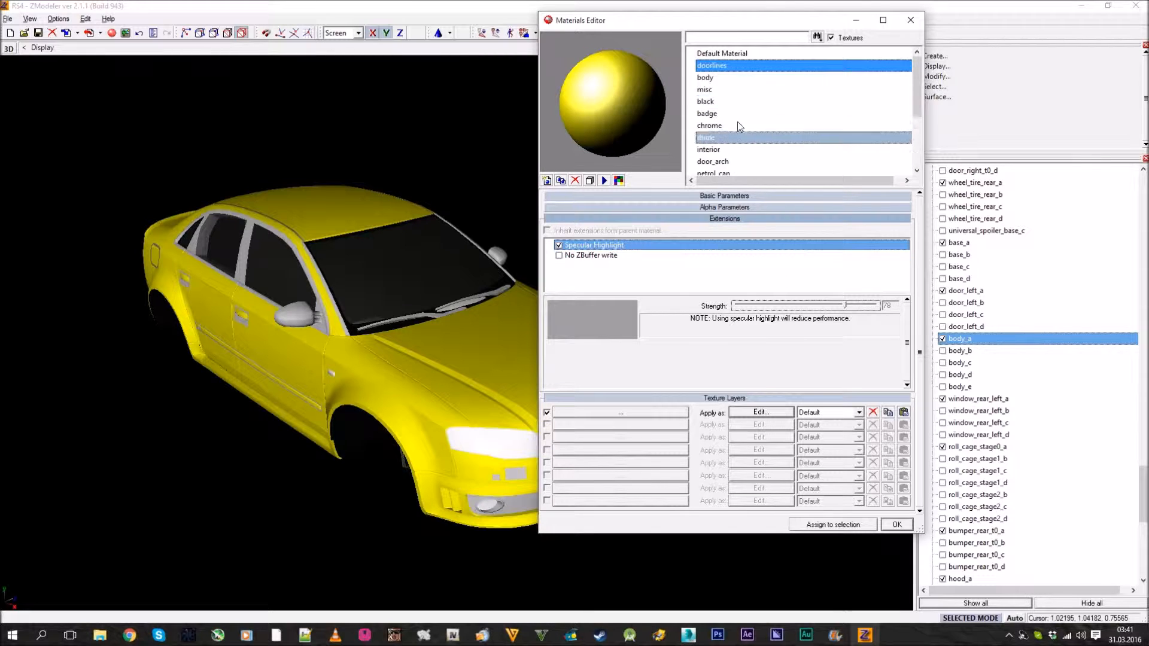
- Enable specular highlight for the body material at strength 78 and set its specular colour to mid grey (128, 128, 128)
left_click(735, 78)
left_click(559, 246)
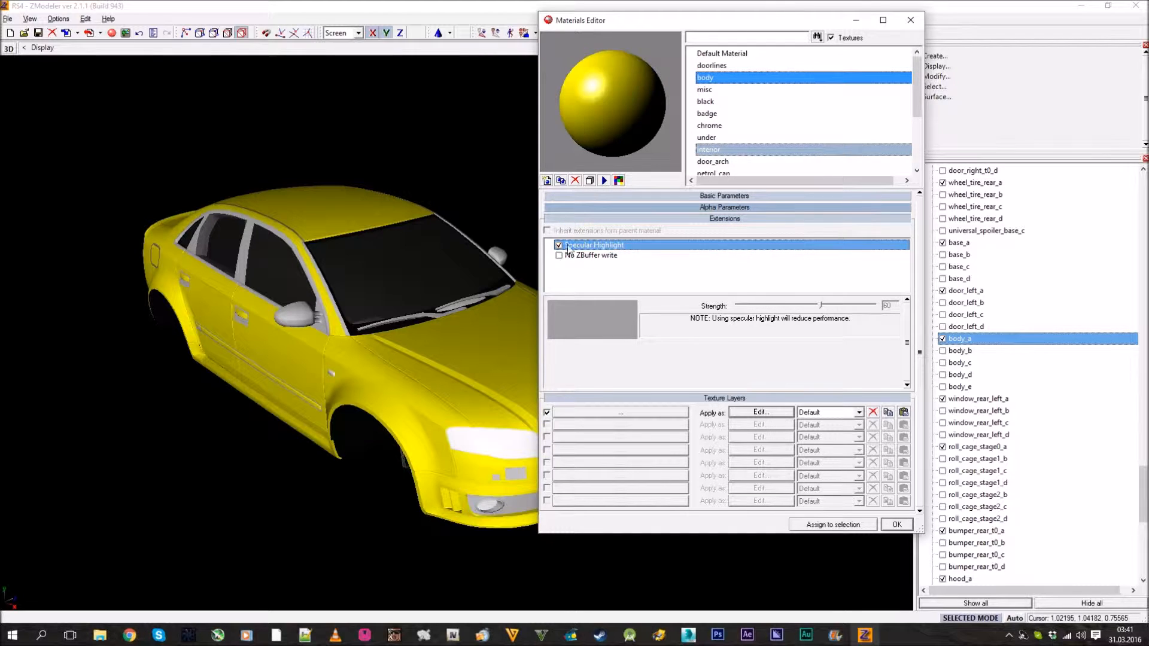
left_click(837, 305)
middle_click_drag(260, 378, 316, 350)
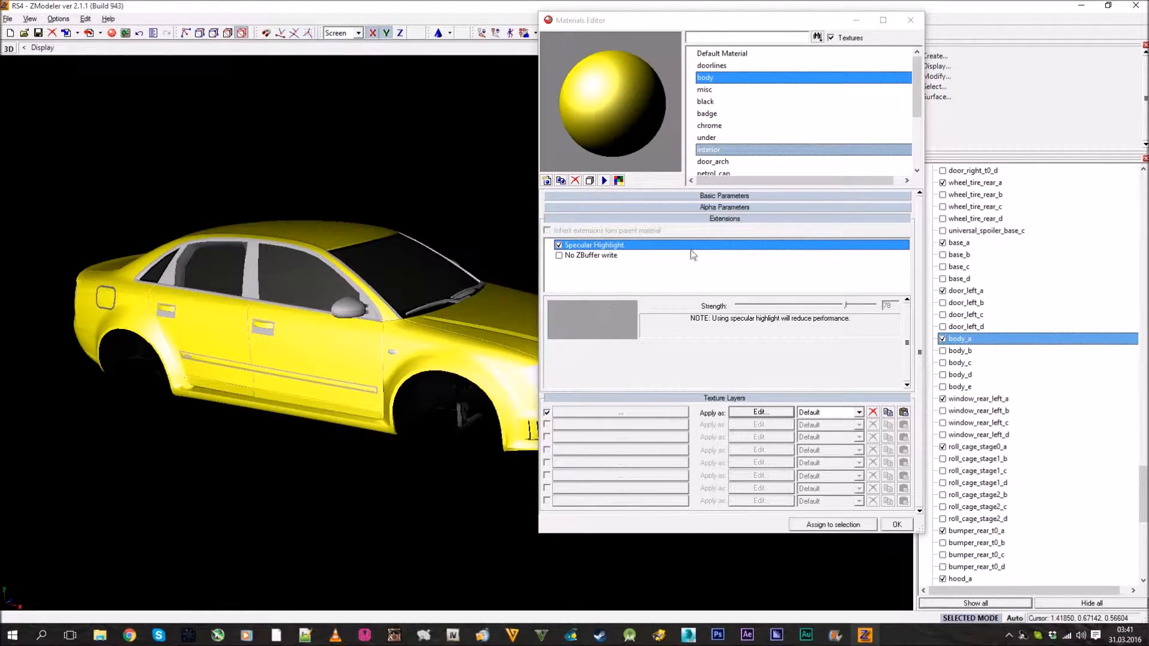
left_click(700, 195)
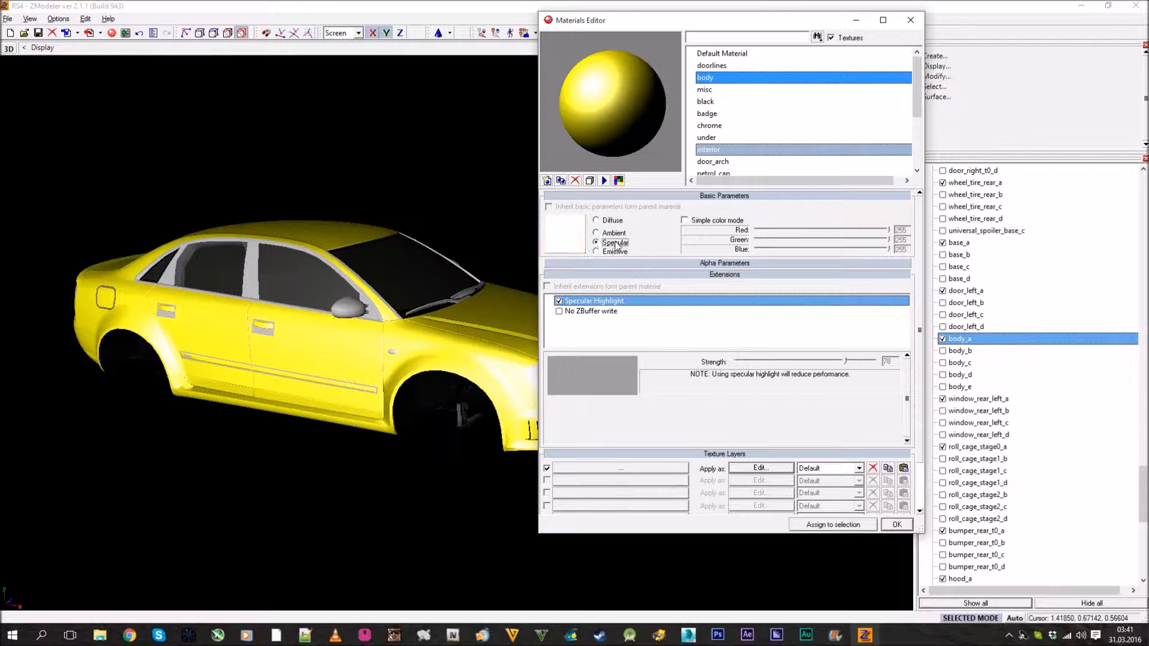
left_click(574, 243)
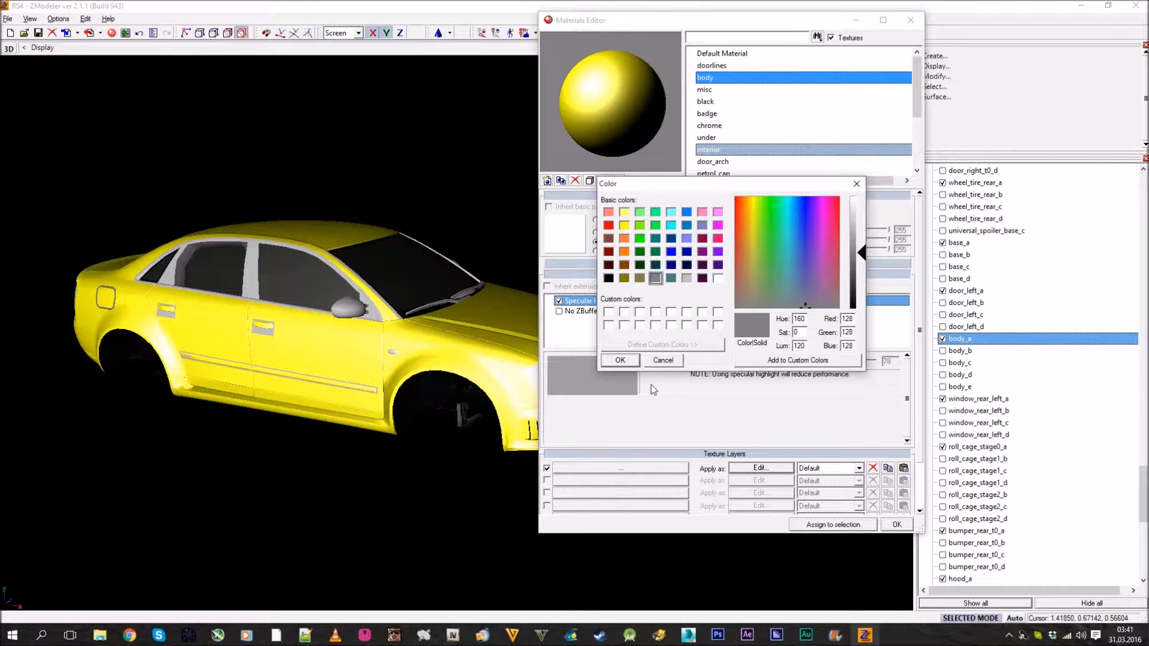
left_click(618, 361)
middle_click_drag(332, 336, 431, 359)
middle_click_drag(378, 320, 400, 329)
- Change the diffuse colour of the misc material to white
left_click(724, 91)
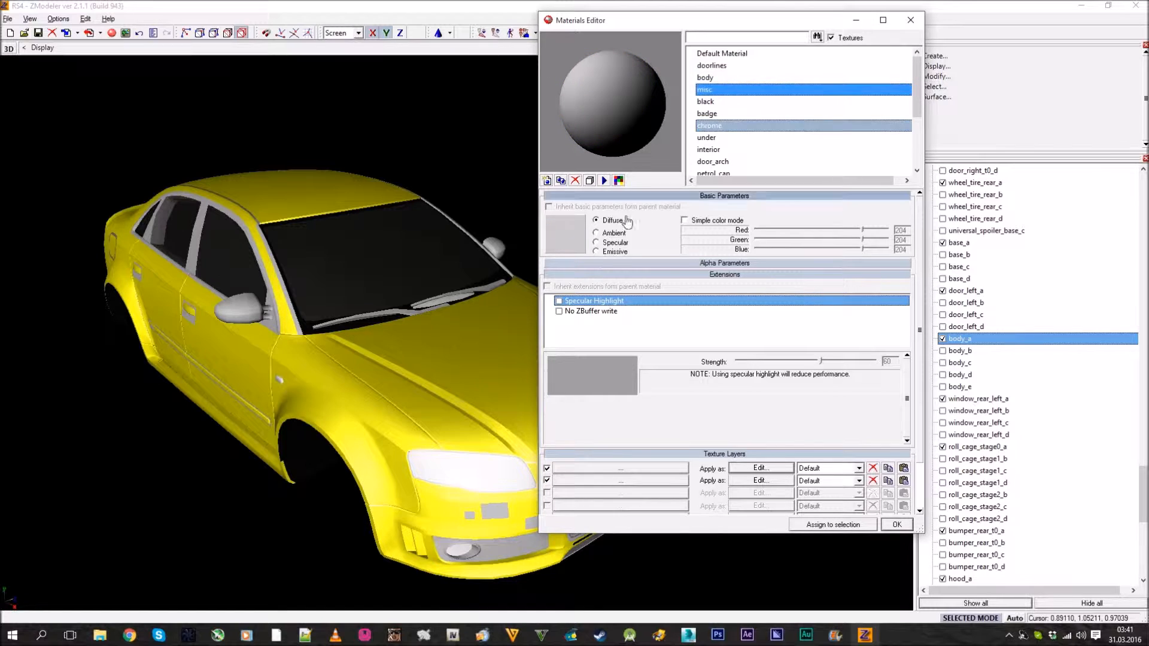
left_click(570, 250)
left_click(620, 360)
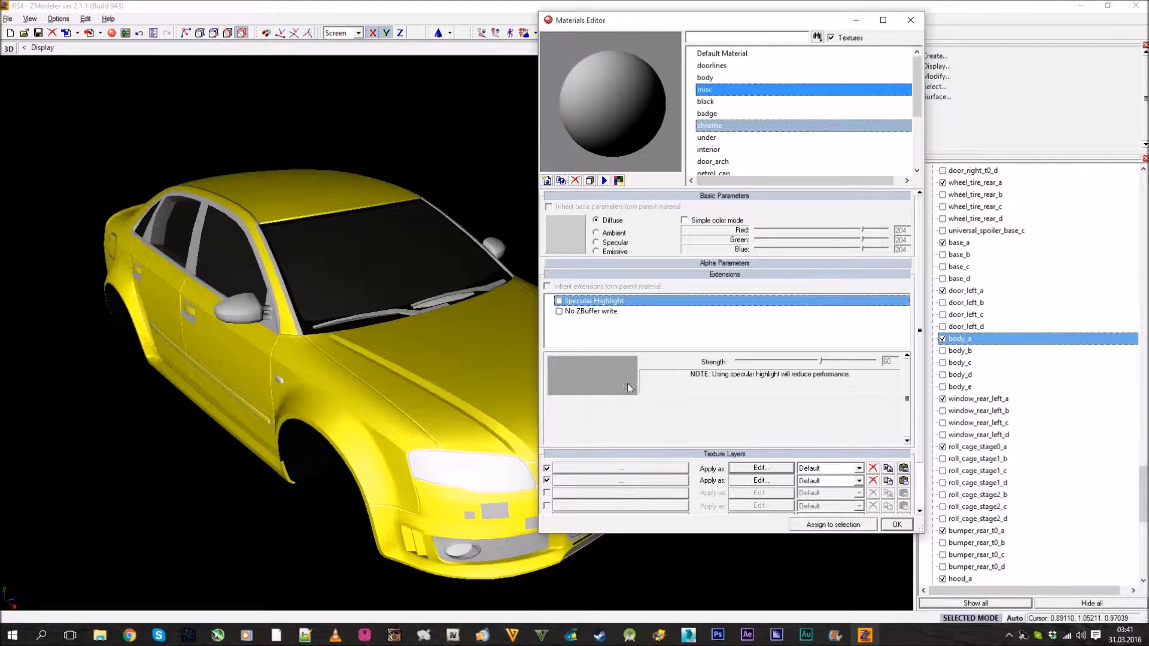
middle_click_drag(387, 344, 390, 320)
left_click(575, 227)
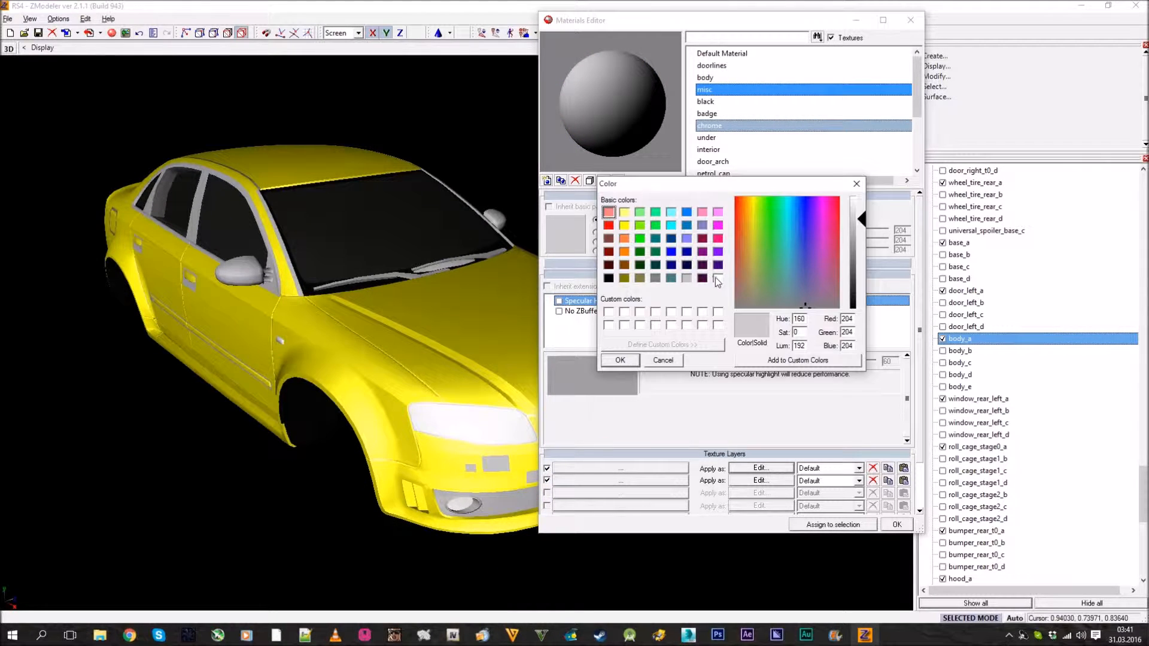
left_click(622, 360)
middle_click_drag(397, 291, 403, 293)
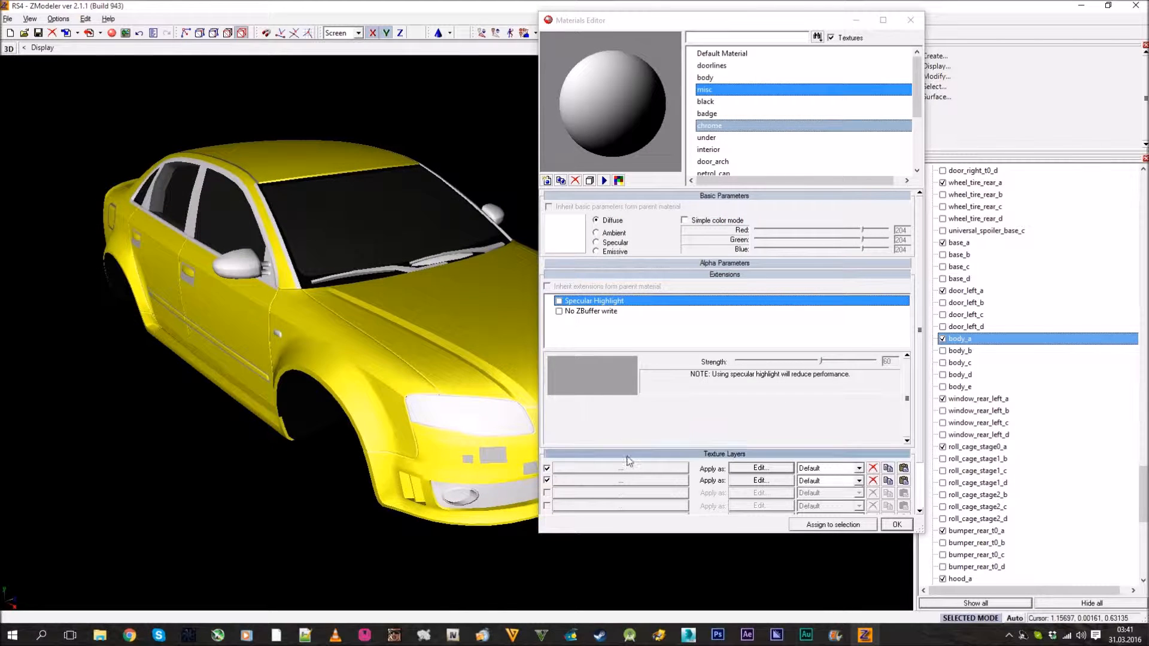
- Load the RS4_MISC texture from the RS4 folder into the misc material's first texture layer
left_click(622, 467)
left_click(192, 465)
key("BackSpace")
key("BackSpace")
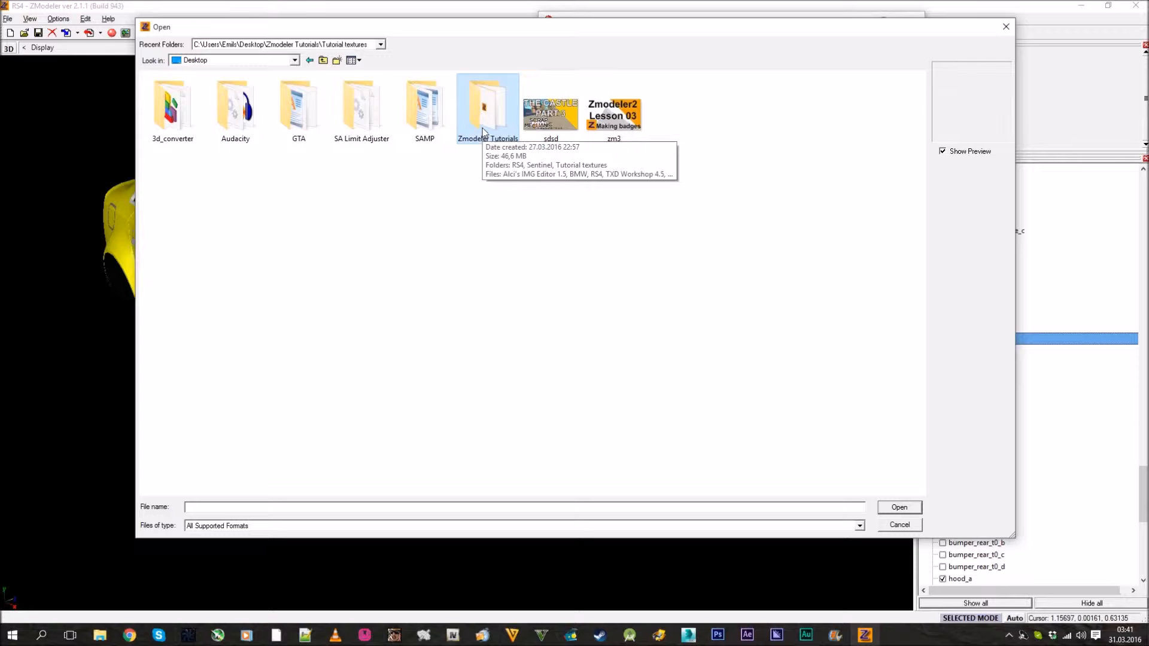
double_click(483, 120)
double_click(170, 89)
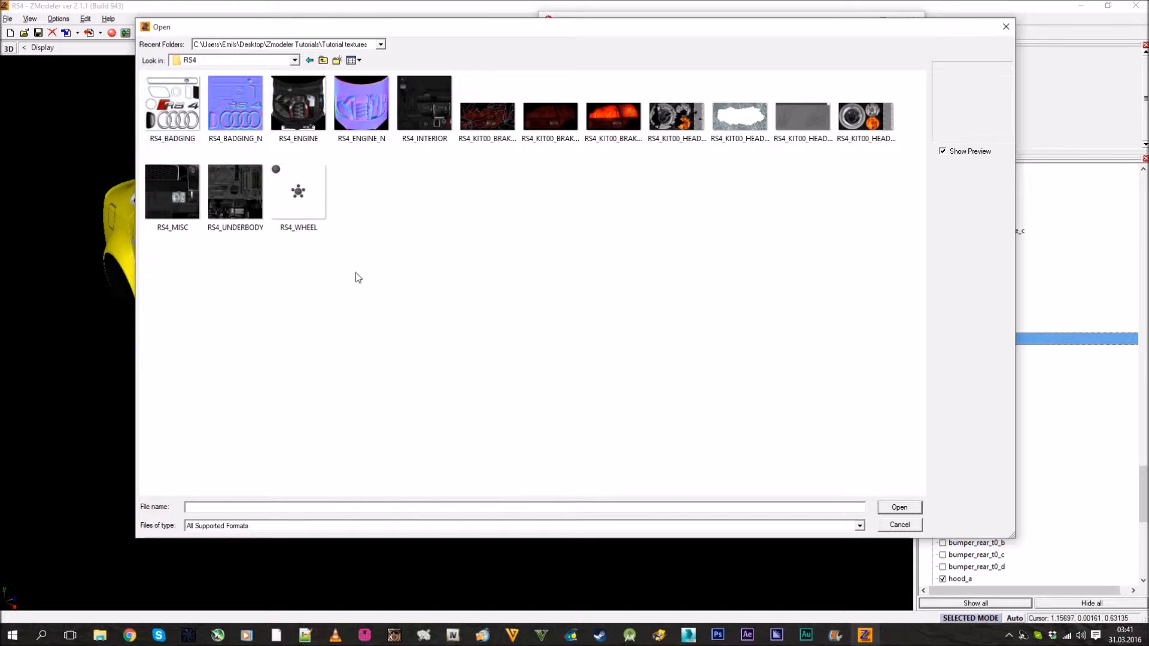
double_click(189, 210)
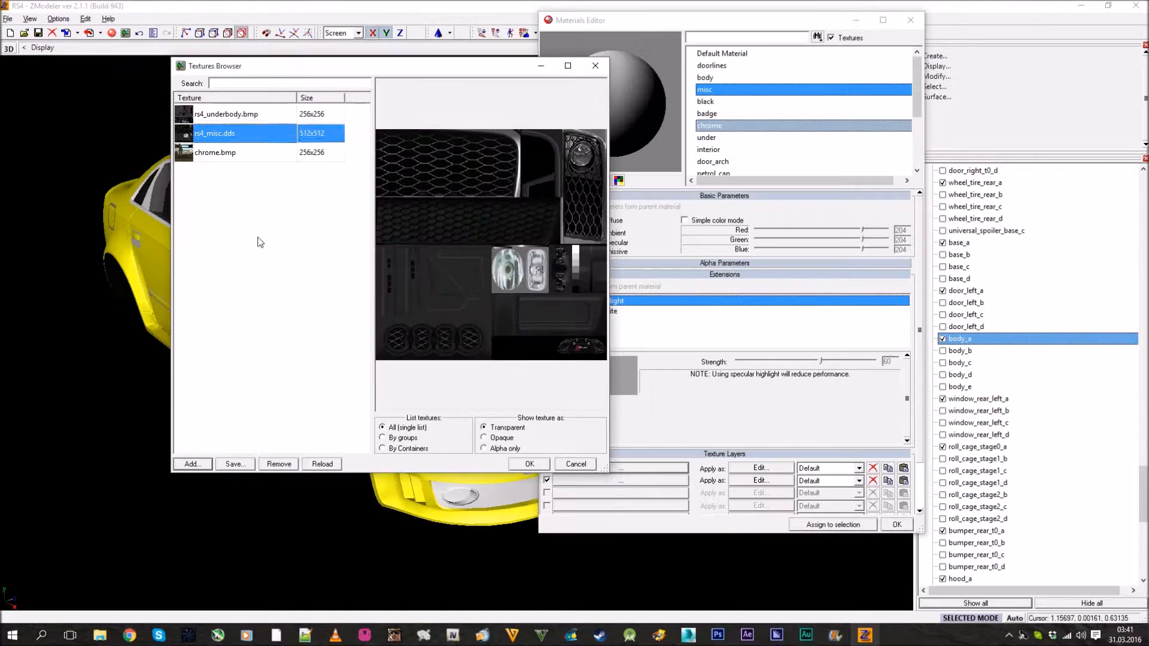
left_click(523, 468)
middle_click_drag(419, 404, 395, 383)
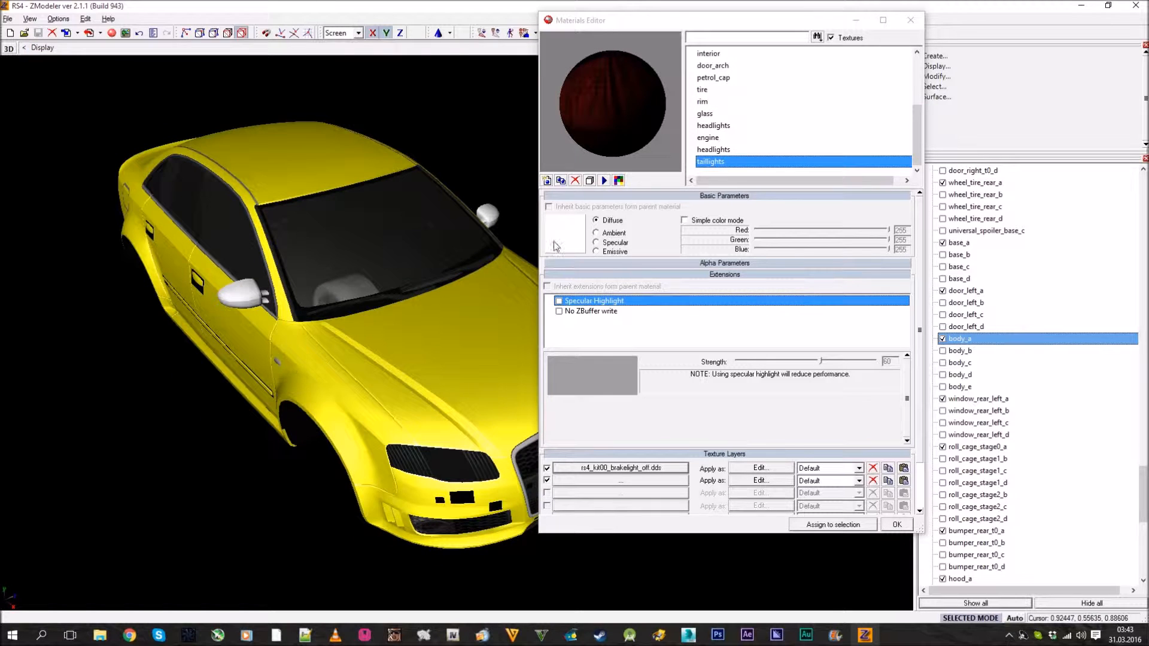
- Enable specular highlight for the misc material and adjust its strength to about 77
left_click(770, 126)
scroll(772, 133, "up", 3)
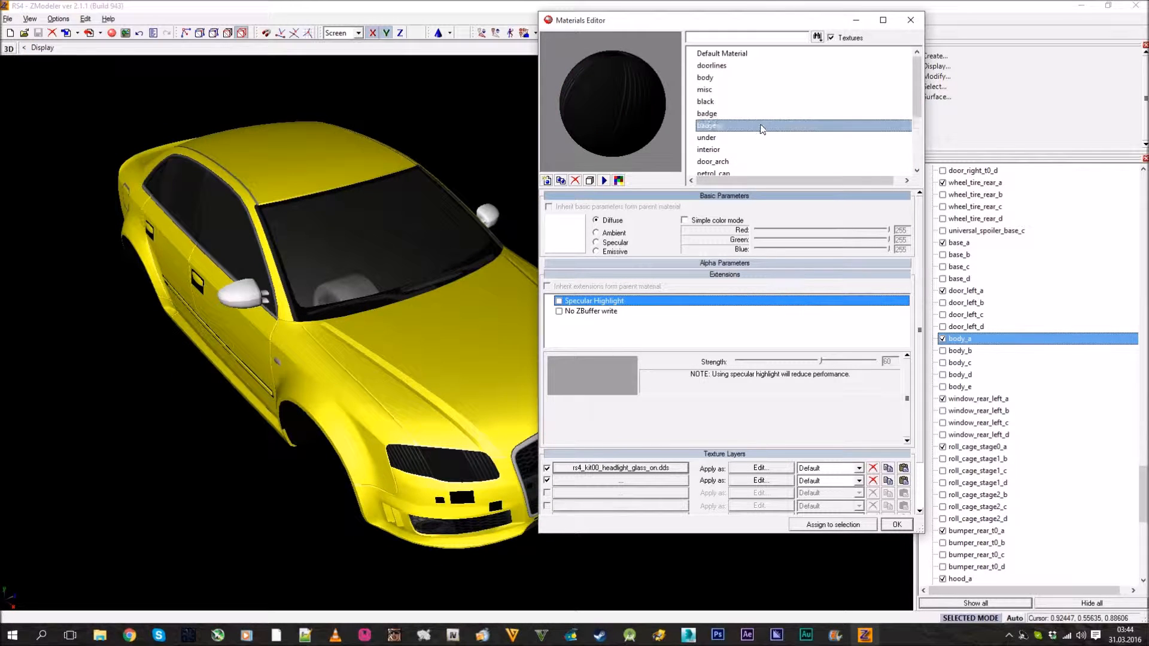
left_click(745, 114)
key("Up")
key("Up")
key("Up")
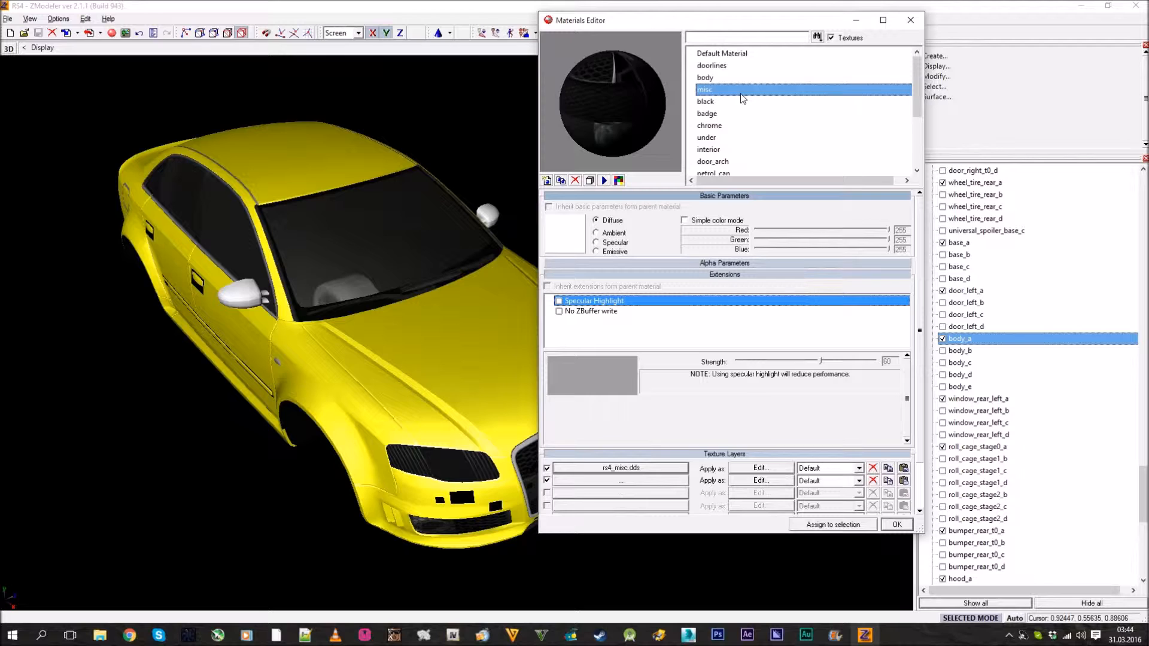
left_click(739, 90)
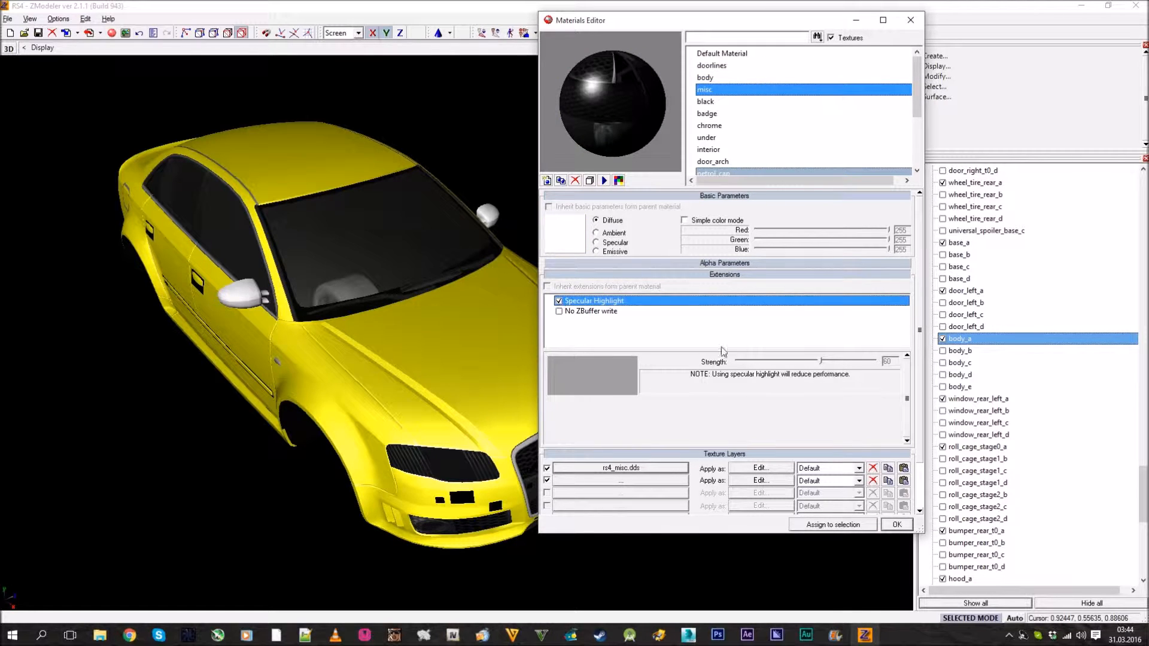
left_click(852, 362)
middle_click_drag(326, 238, 333, 263)
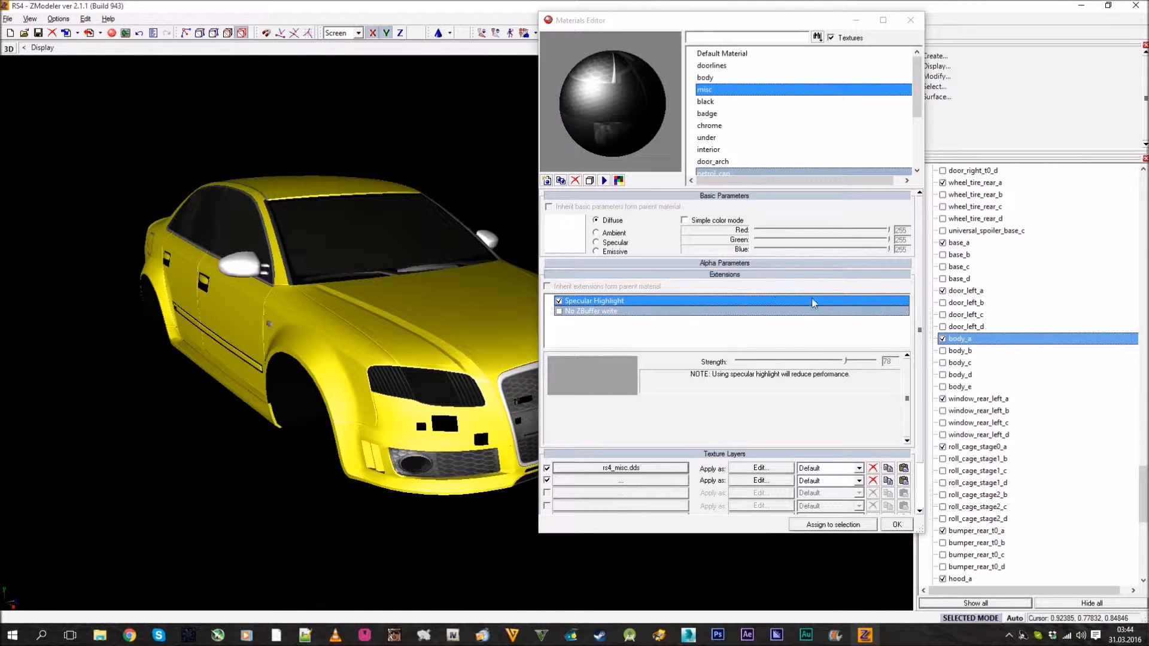
left_click_drag(846, 362, 837, 361)
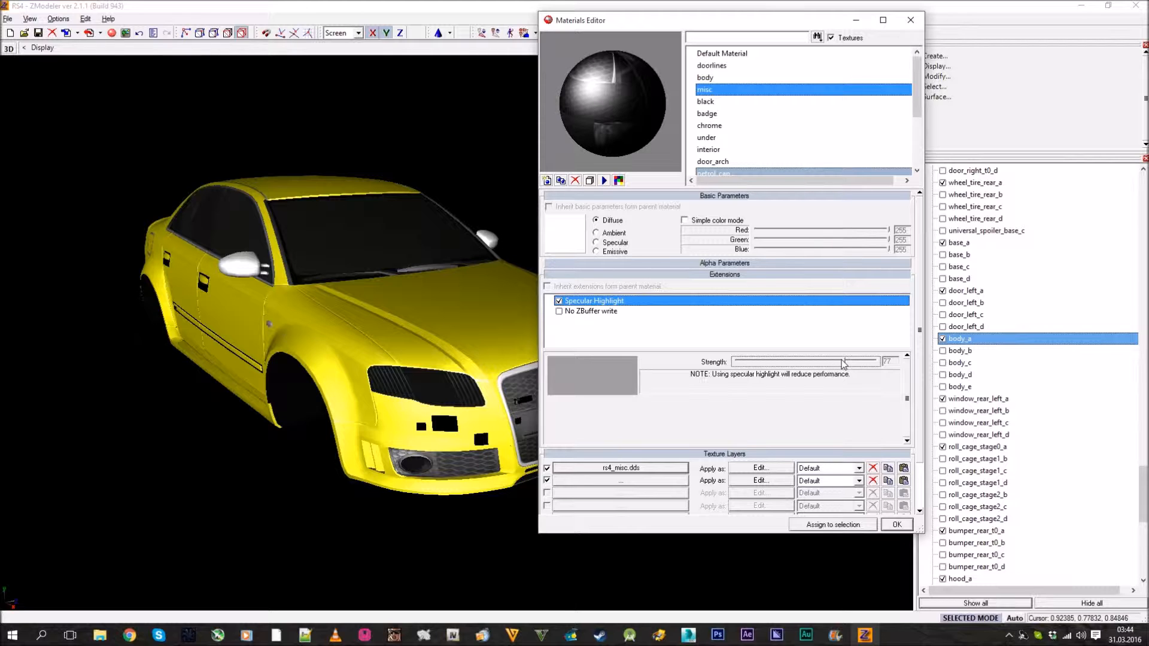
middle_click_drag(442, 328, 410, 342)
- Enable specular highlight for the black material at strength 78 and change its specular colour to mid grey
left_click(729, 102)
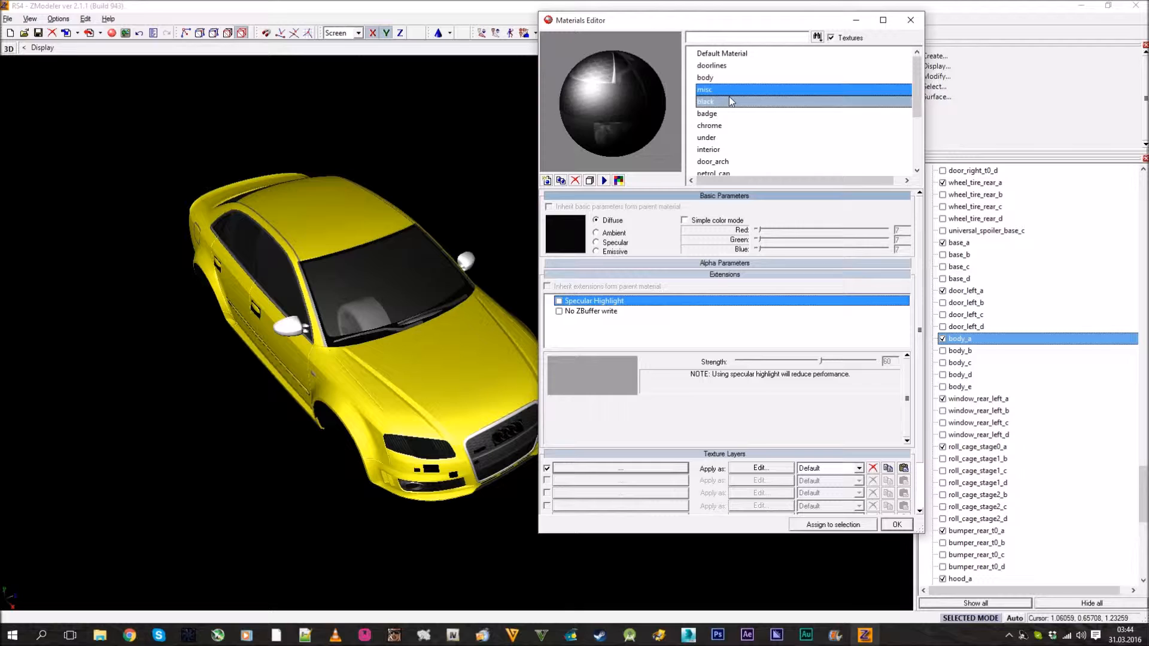
left_click(558, 301)
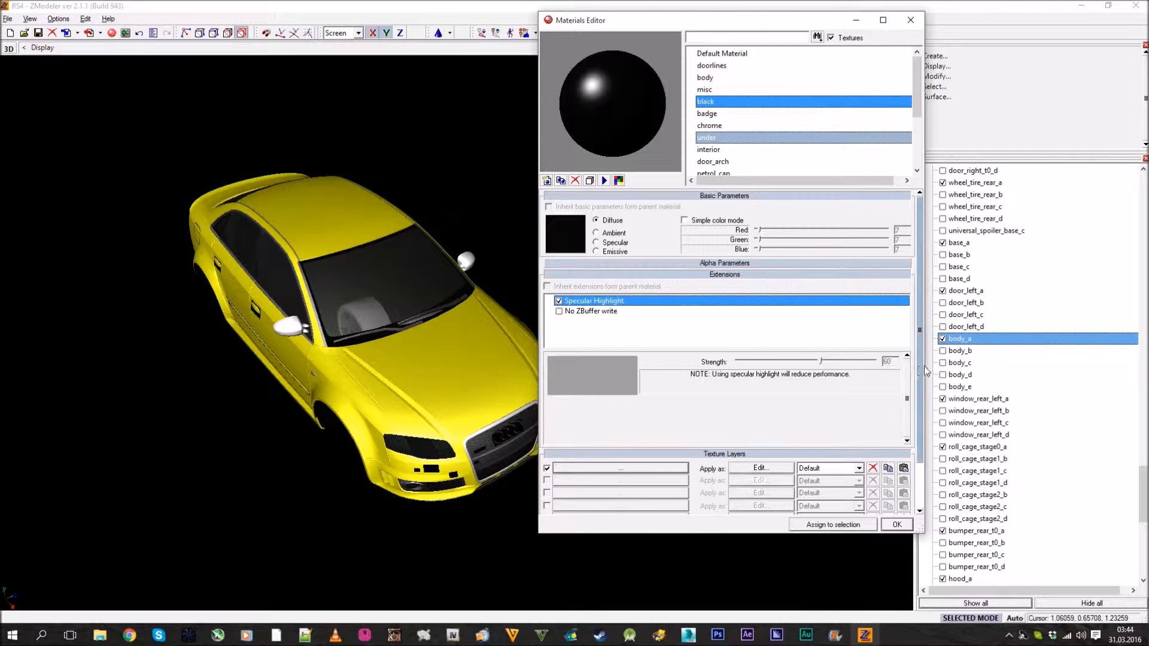
left_click(850, 362)
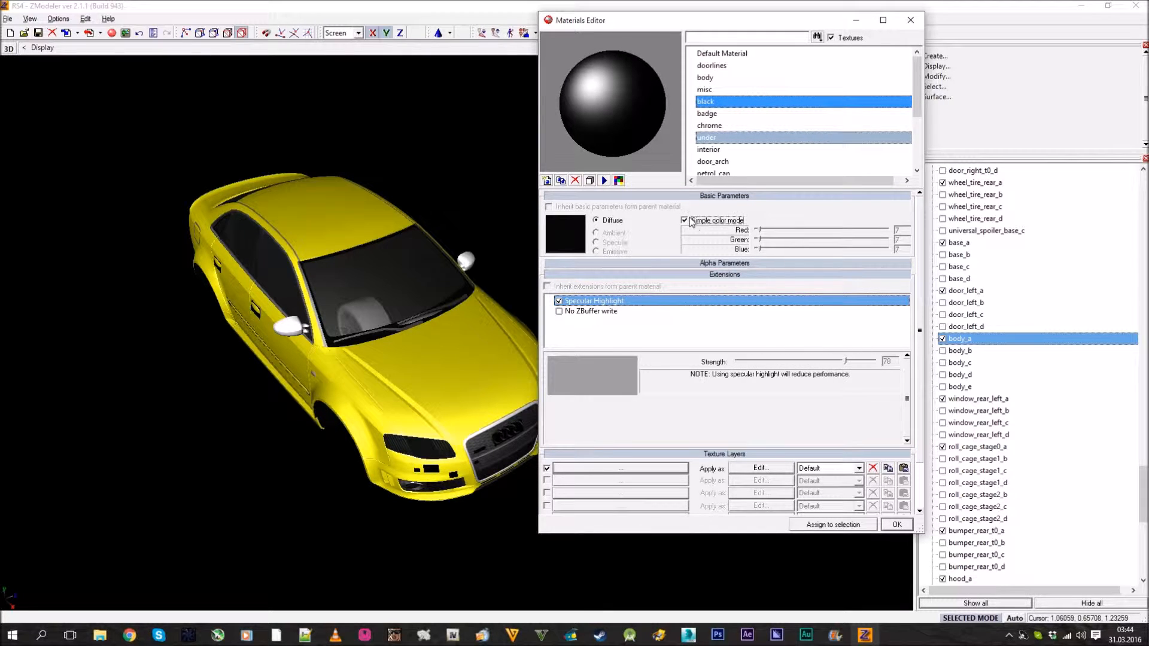
left_click(565, 234)
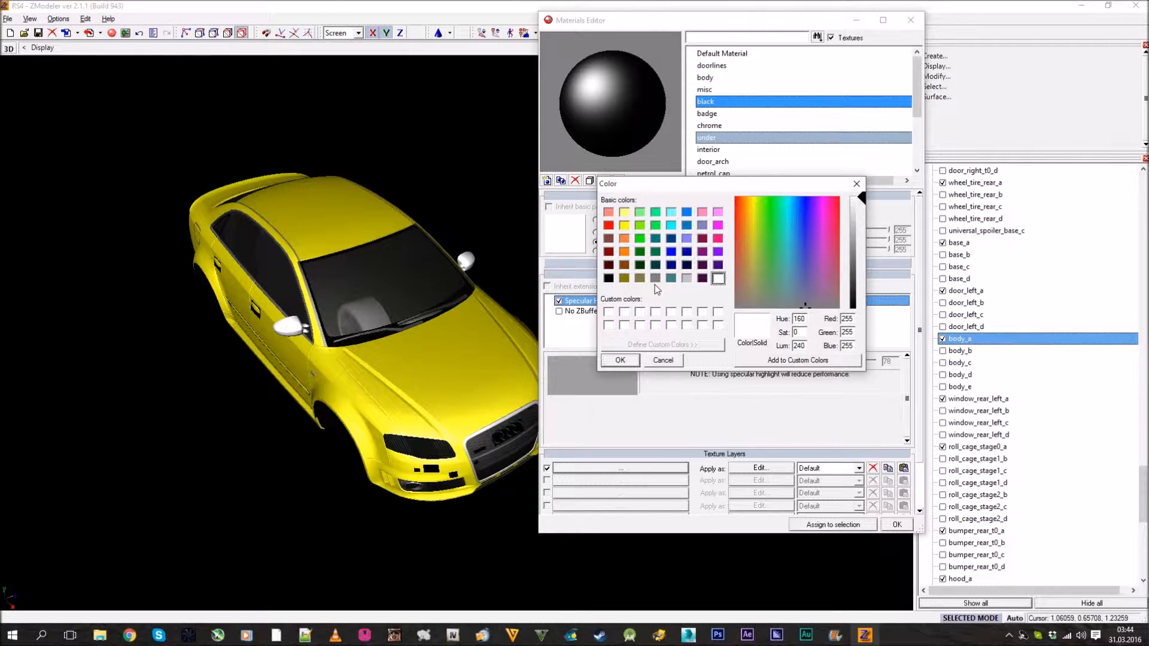
left_click(625, 364)
middle_click_drag(432, 346, 512, 260, "alt")
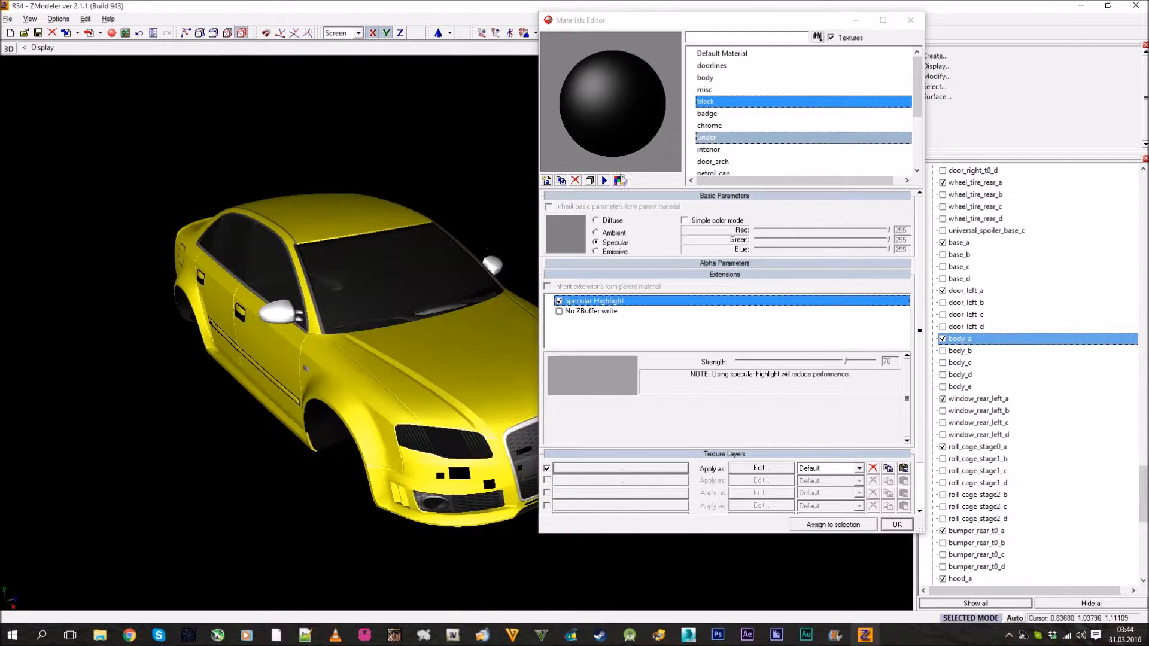
- Enable specular highlight for the badge material at strength 78 and change its specular colour to mid grey
left_click(736, 113)
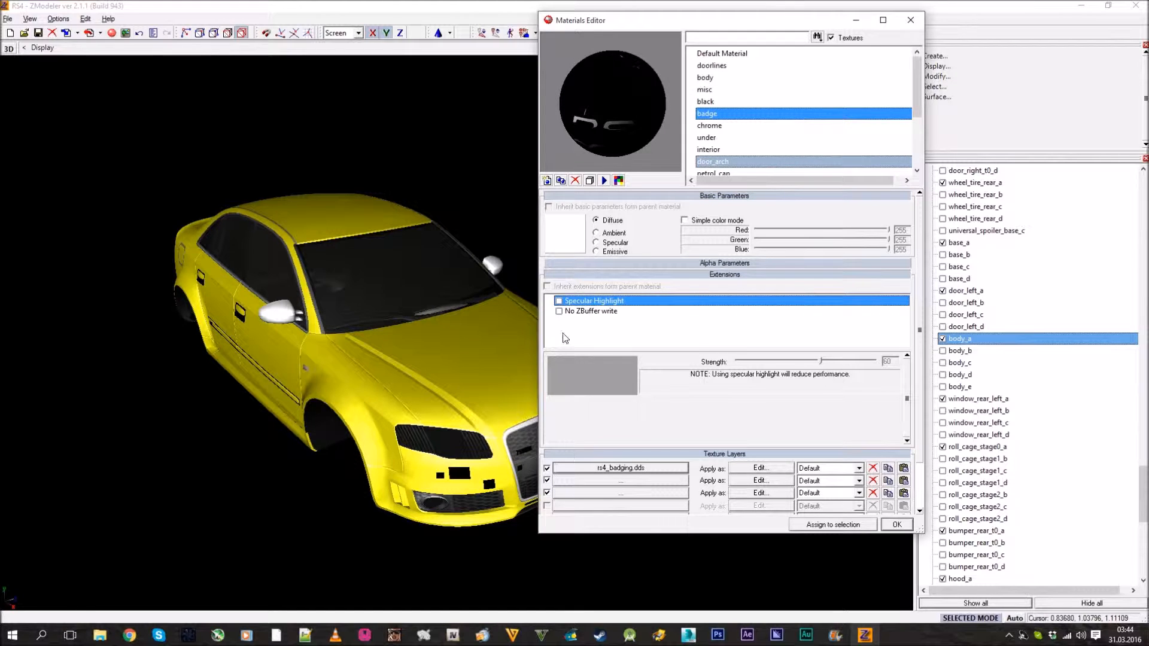
left_click(844, 362)
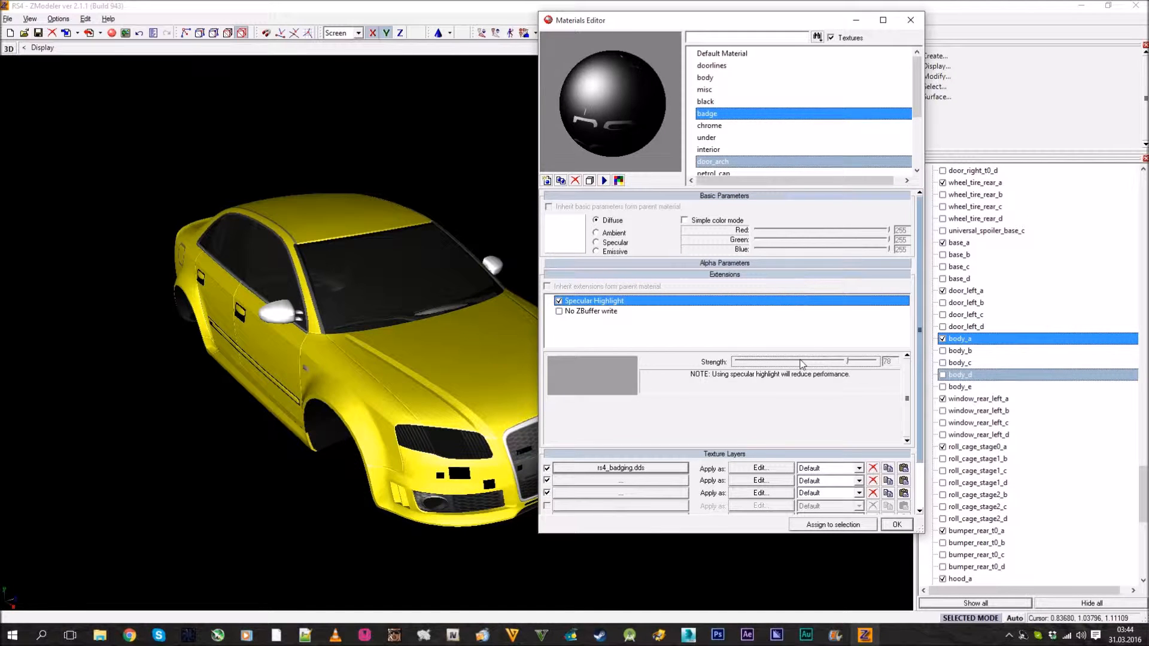
middle_click_drag(389, 285, 419, 326, "alt")
left_click(617, 242)
left_click(570, 235)
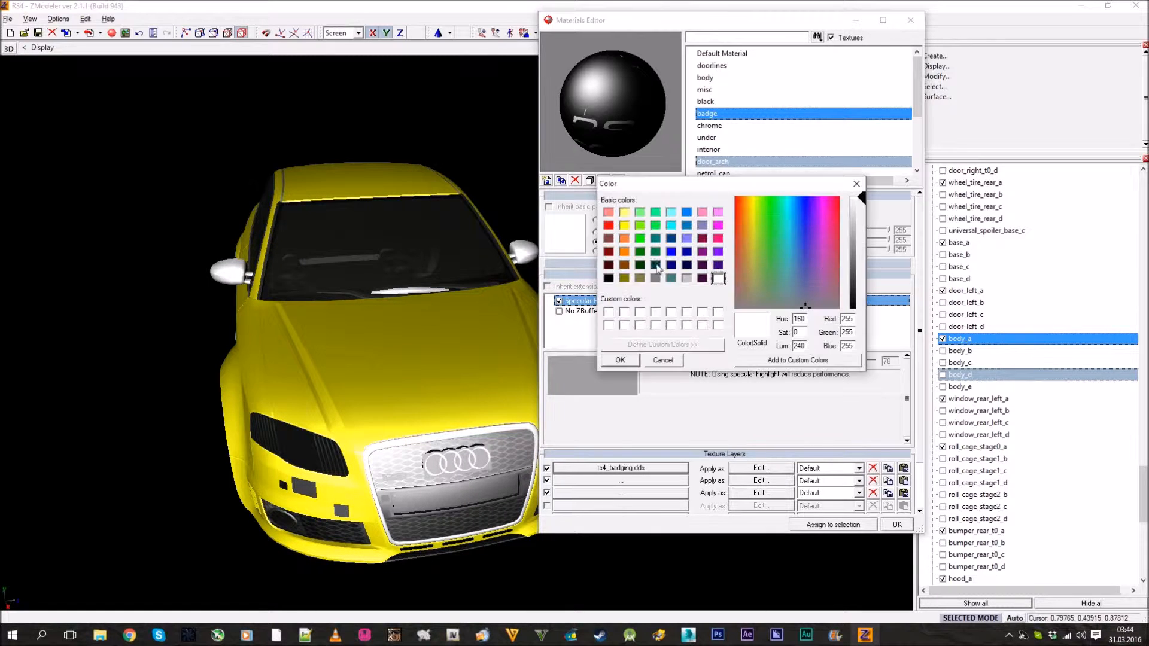
left_click(619, 361)
middle_click_drag(454, 346, 442, 375, "alt")
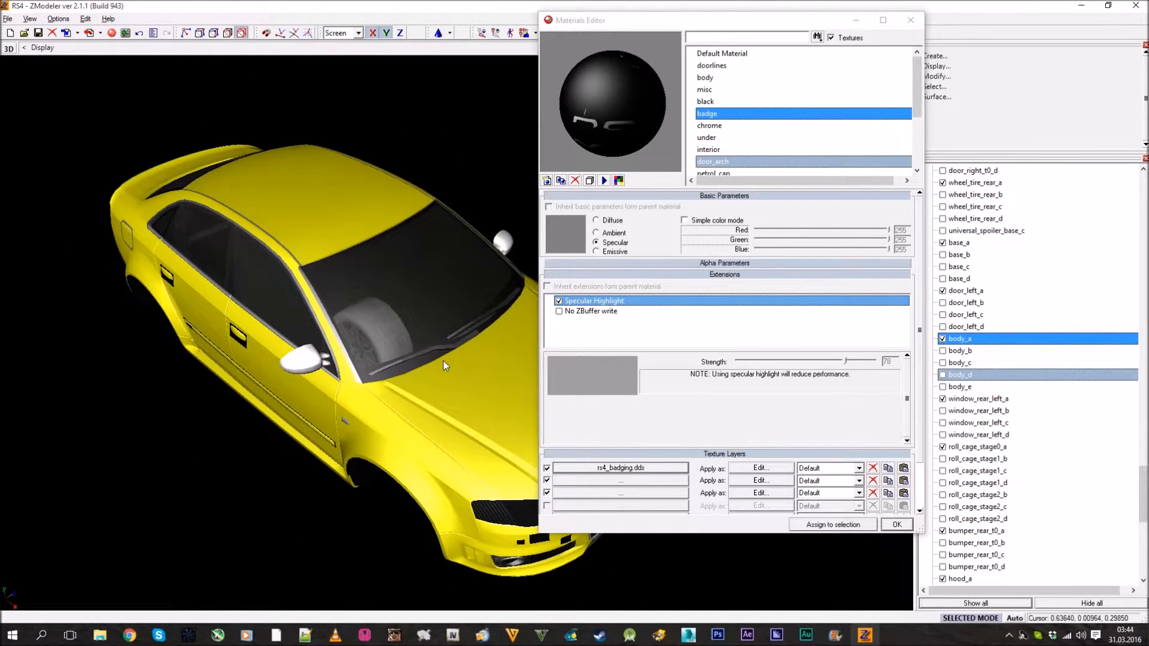
- Change the chrome material's diffuse colour to light grey (170, 170, 170)
left_click(746, 122)
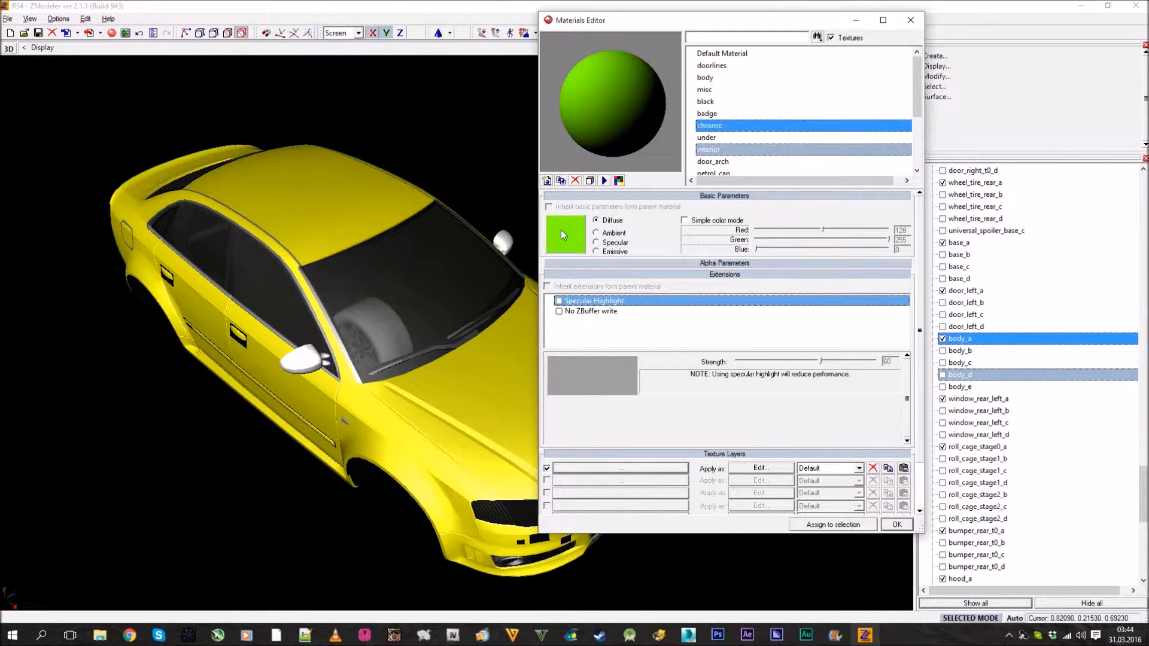
middle_click_drag(359, 365, 357, 421, "alt")
left_click(706, 196)
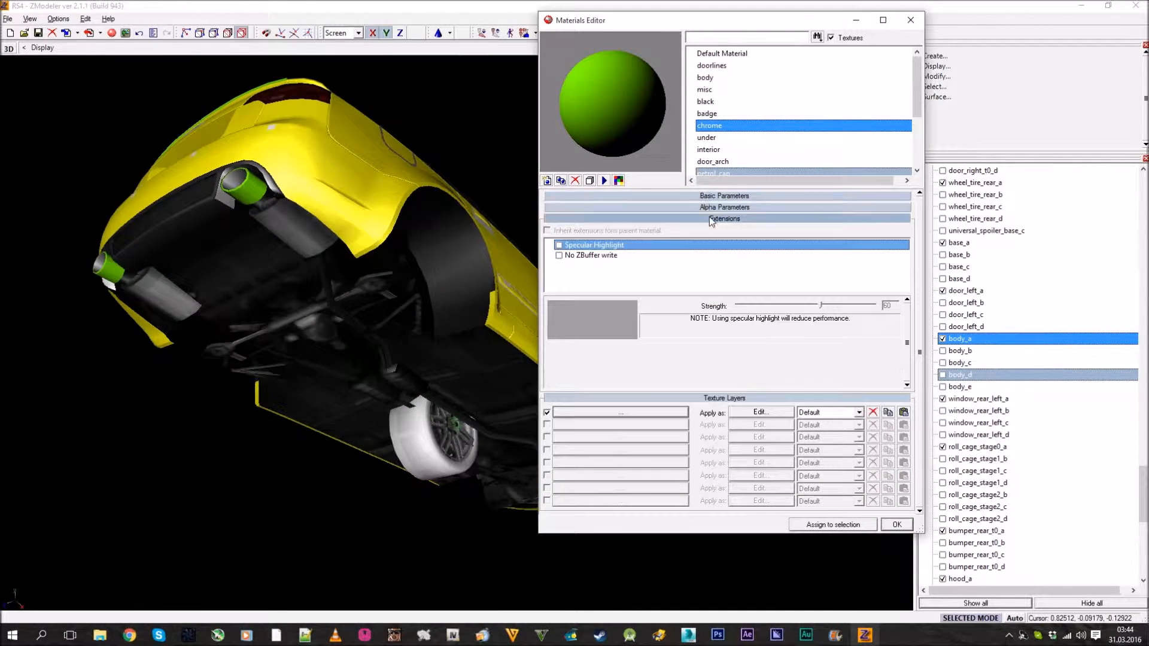
left_click(706, 219)
left_click(694, 197)
left_click(570, 246)
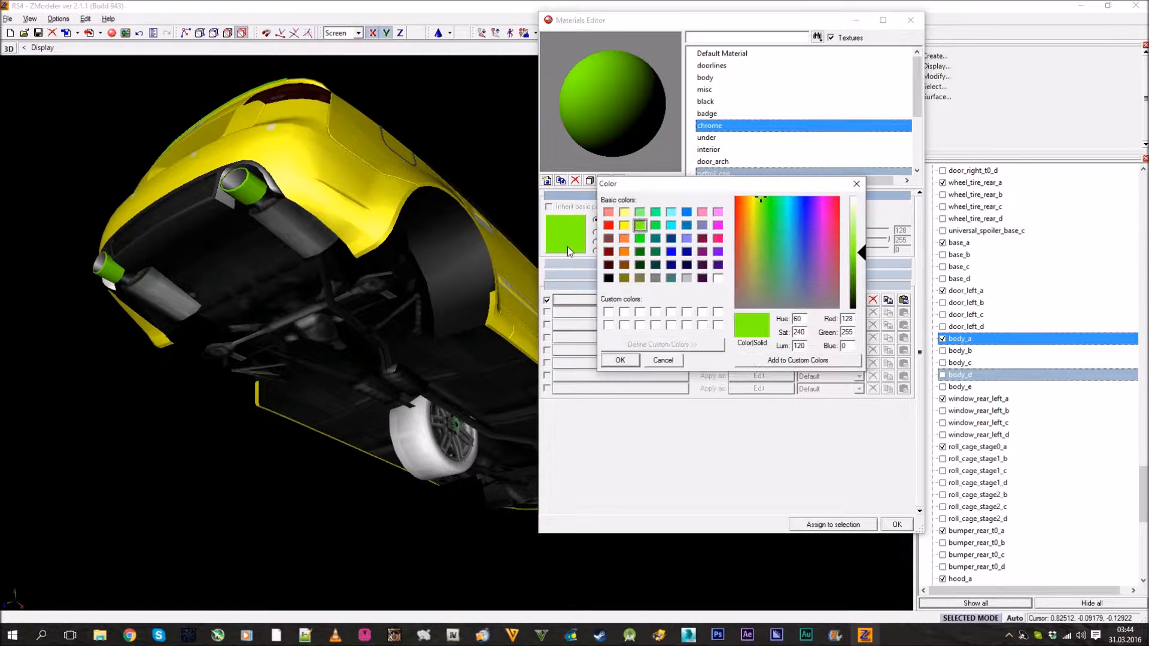
left_click(657, 280)
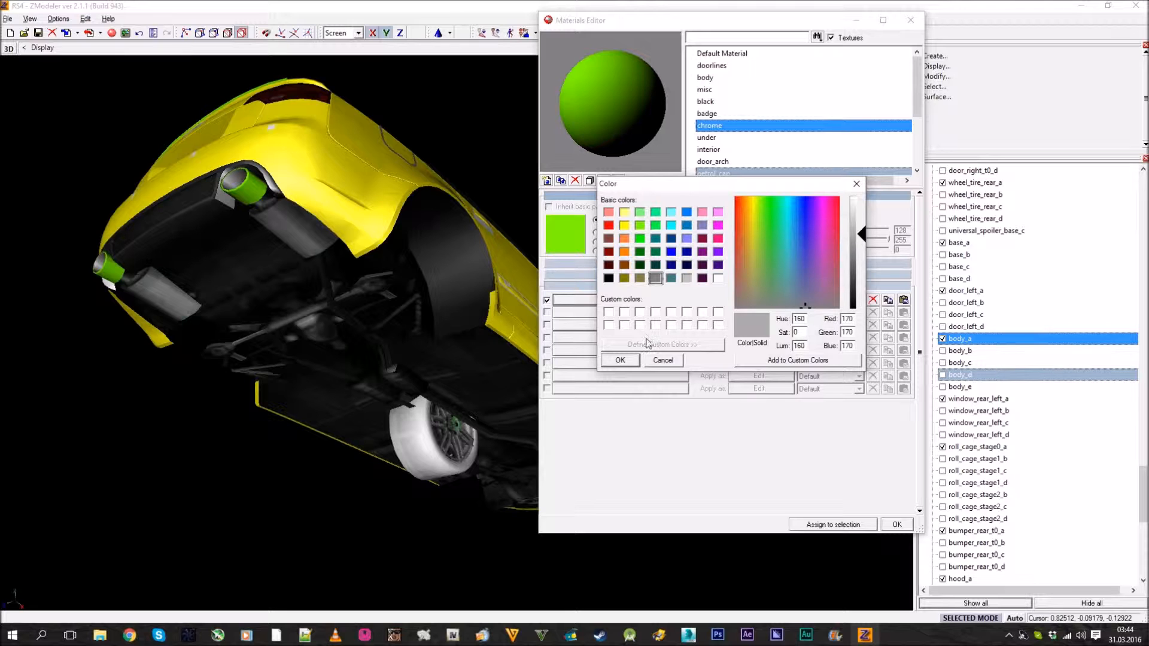
left_click(632, 362)
middle_click_drag(407, 313, 351, 300, "alt")
scroll(315, 227, "up", 5)
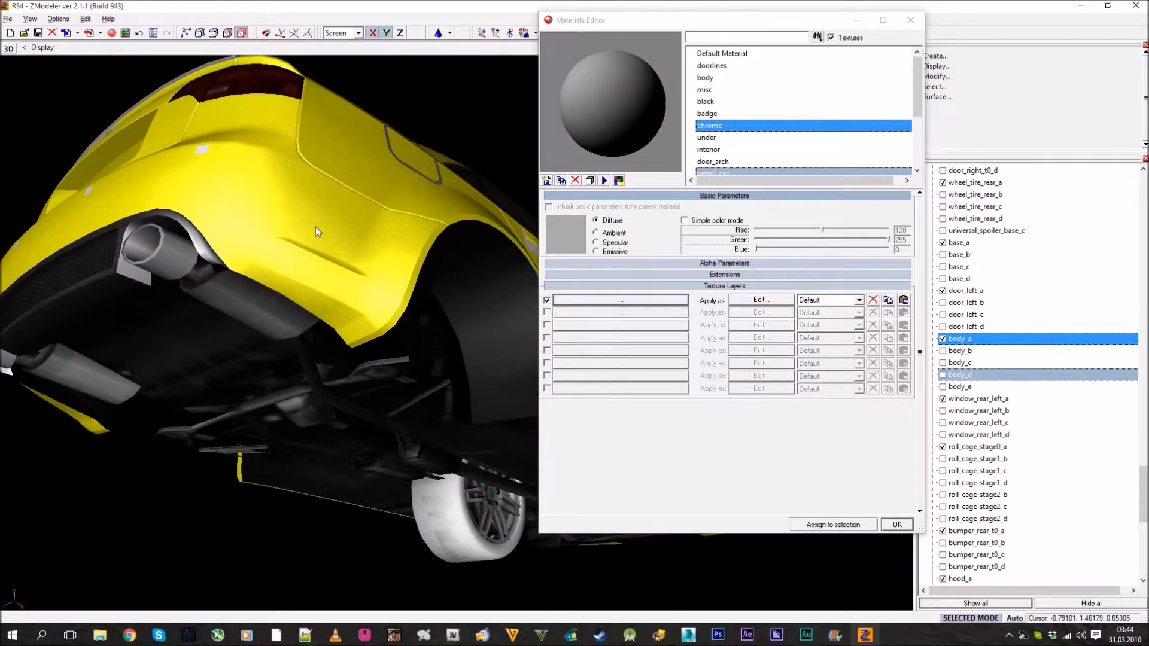
- Change the chrome material's specular colour to mid grey
left_click(617, 244)
left_click(578, 238)
left_click(620, 360)
middle_click_drag(383, 324, 335, 317)
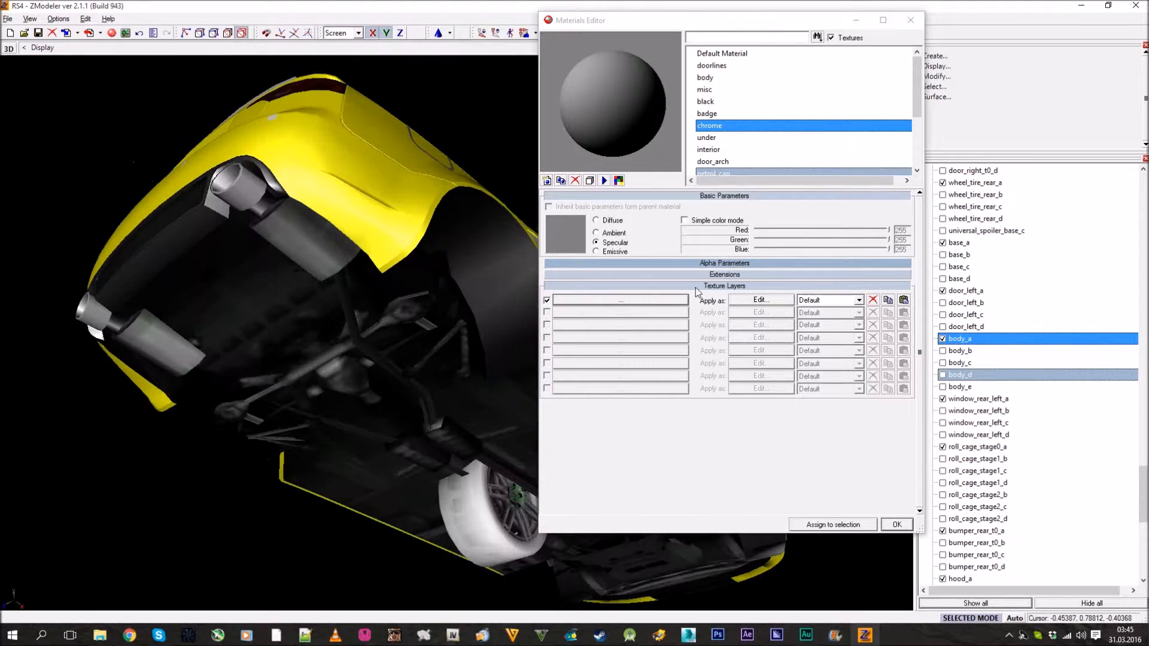
- Load vehicleenvmap128 from the Tutorial textures folder and assign it to the chrome material's first texture layer
left_click(759, 196)
left_click(642, 244)
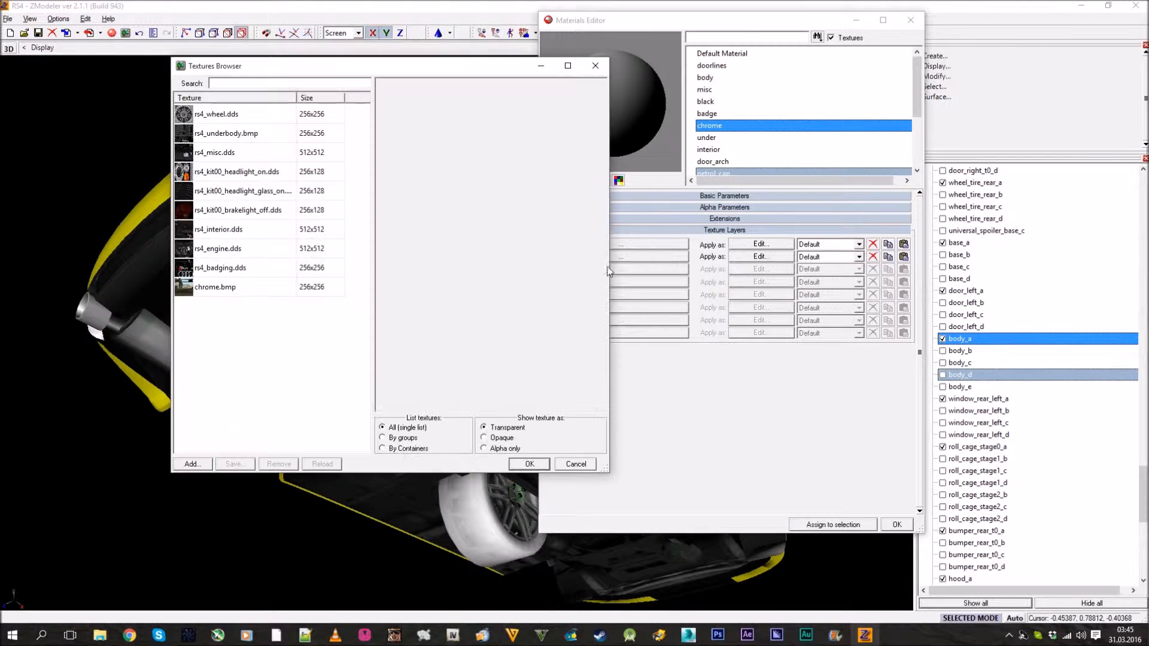
left_click(190, 465)
key("BackSpace")
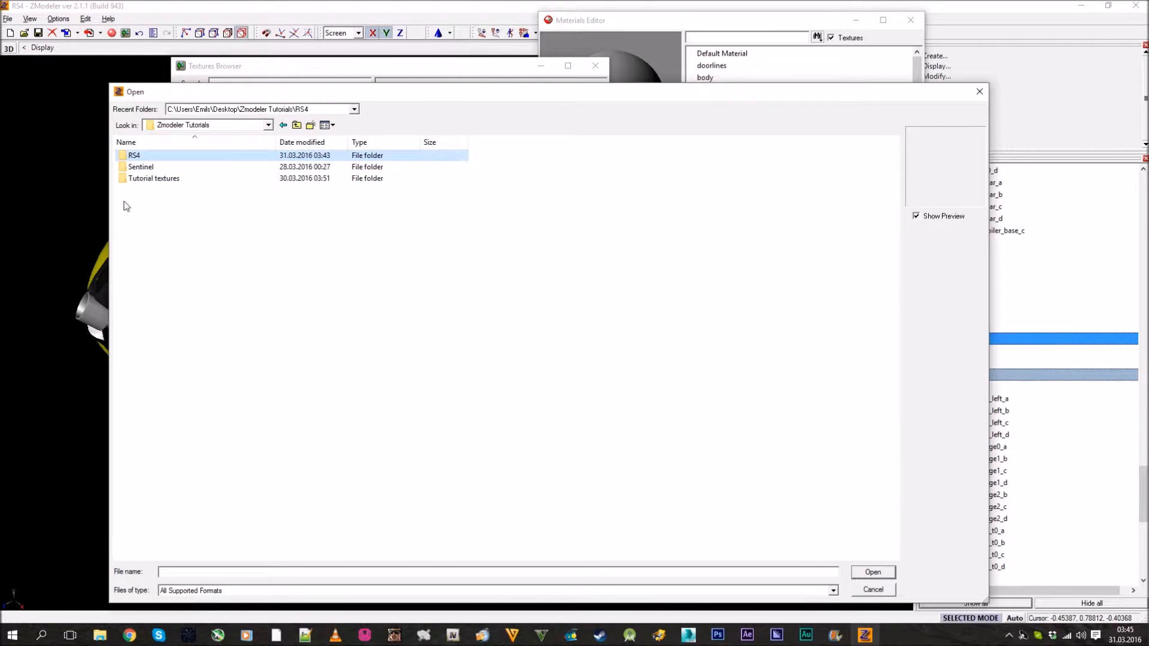
double_click(152, 179)
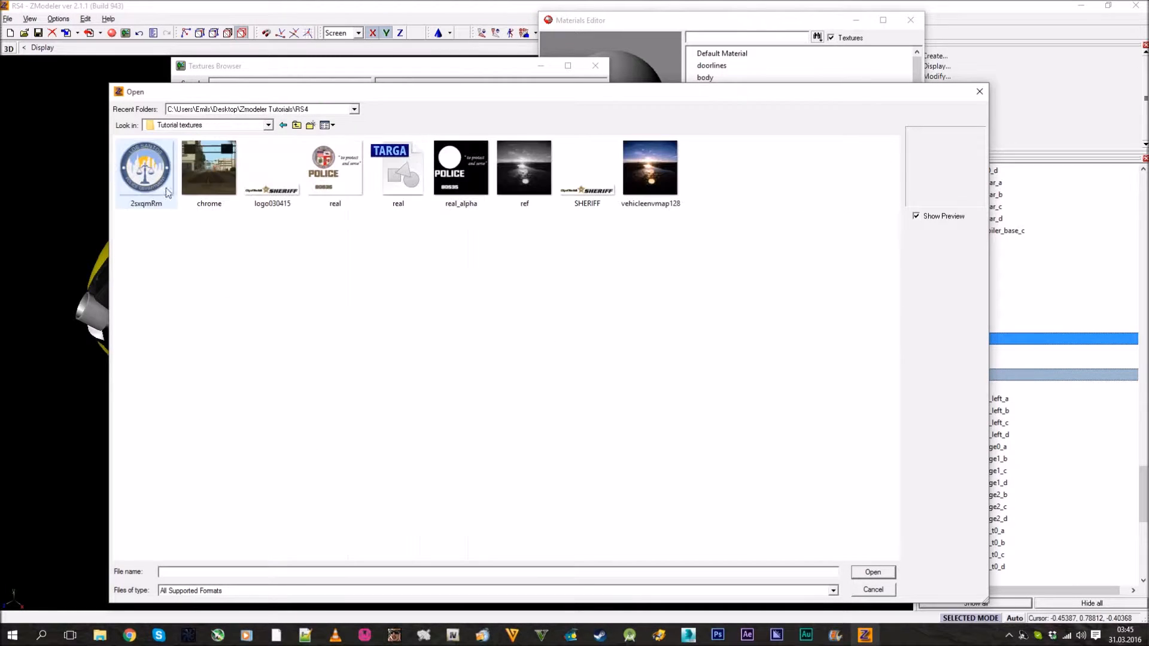
double_click(651, 180)
left_click(546, 464)
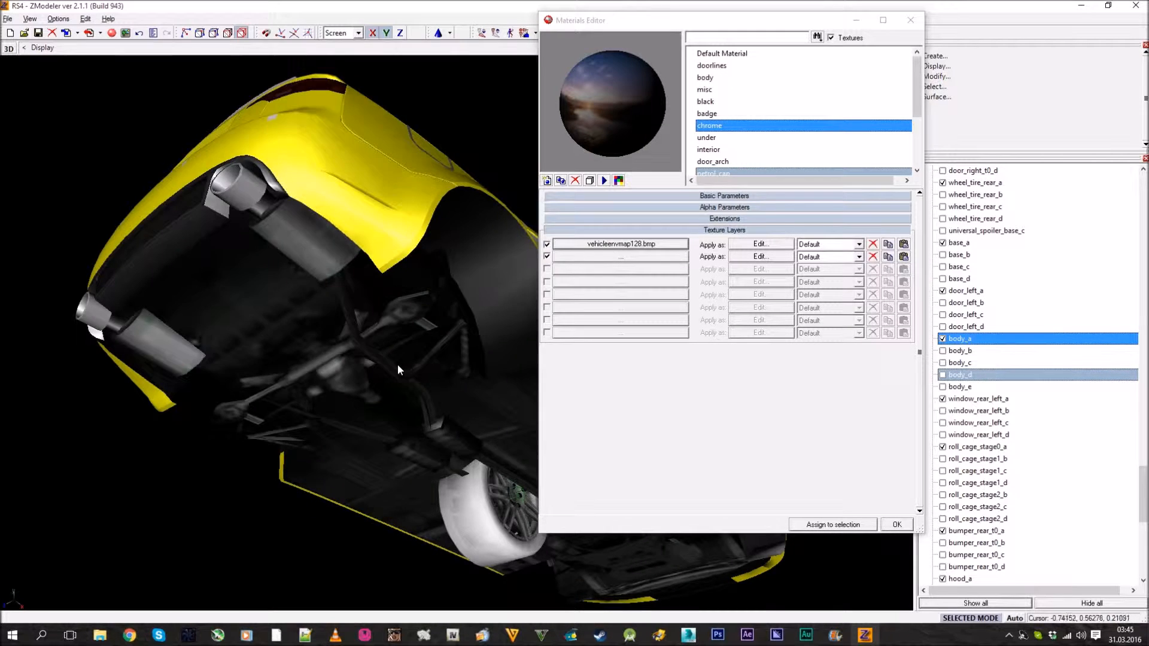
- Apply the chrome material's vehicleenvmap128 layer as Low-level additive with Auto Sphere Environment UV mapping
left_click(759, 244)
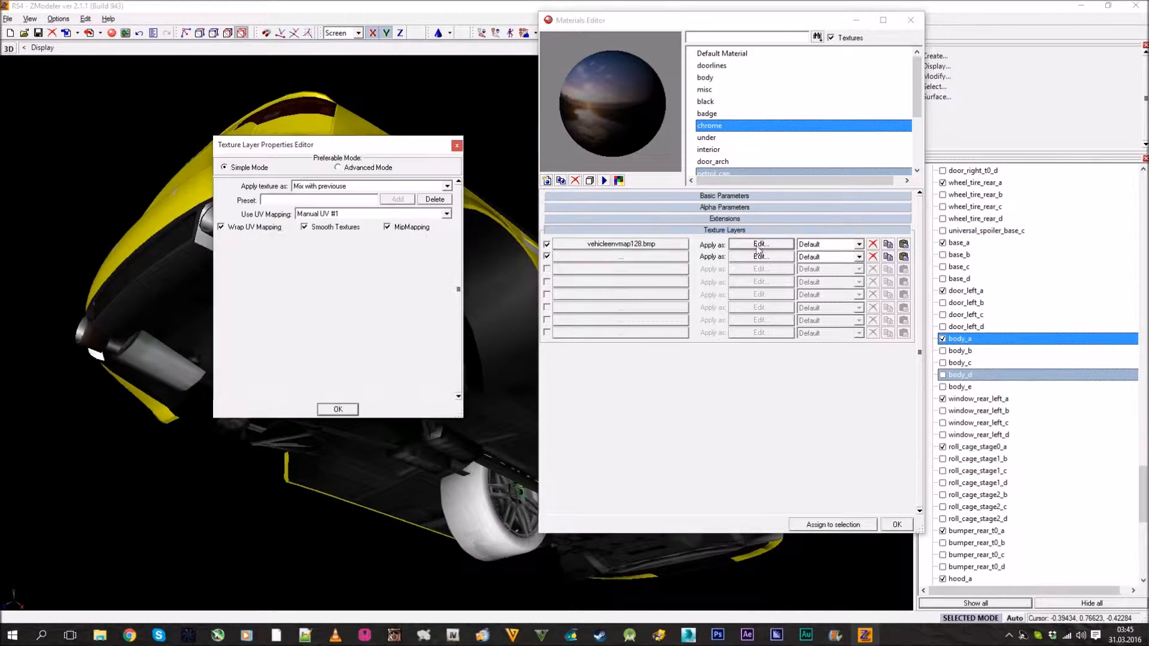
left_click(350, 186)
left_click(340, 213)
left_click(340, 214)
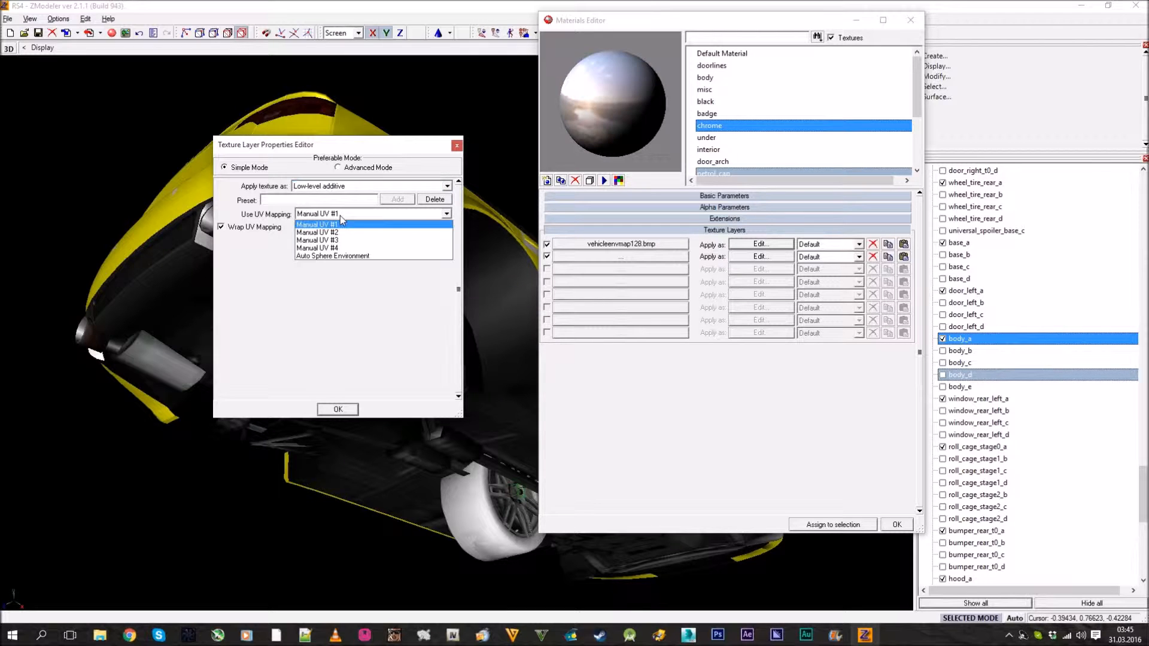
left_click(342, 255)
left_click(338, 410)
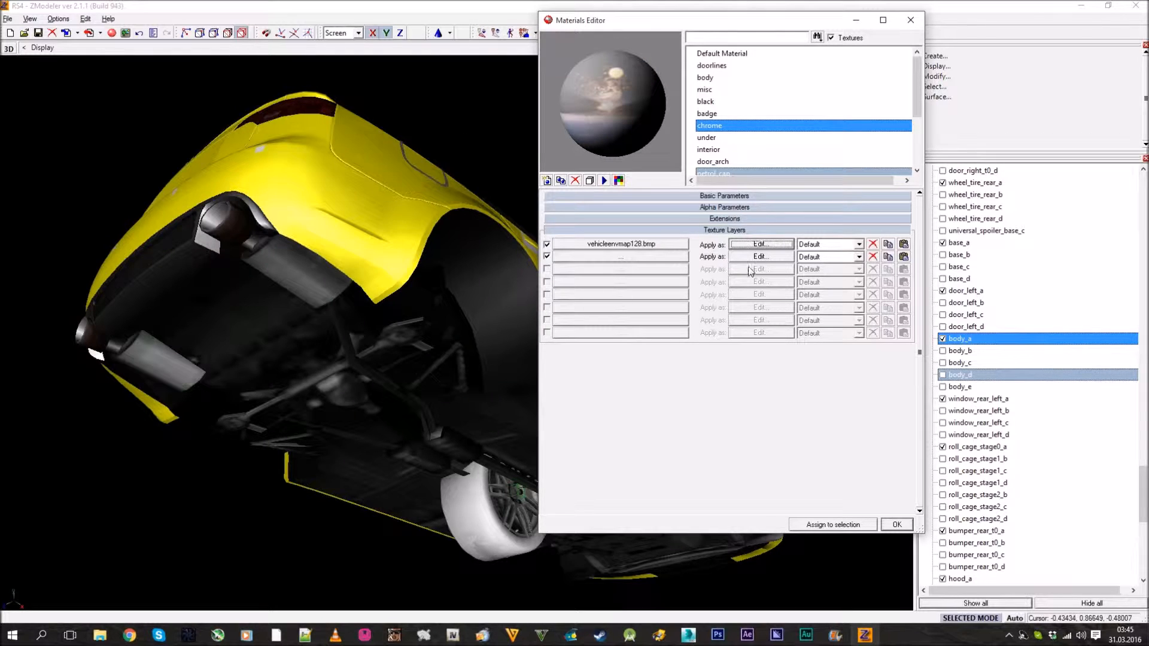
- Enable specular highlight for the chrome material and adjust its strength to 72
left_click(726, 230)
left_click(725, 207)
left_click(690, 208)
left_click(714, 219)
left_click(558, 246)
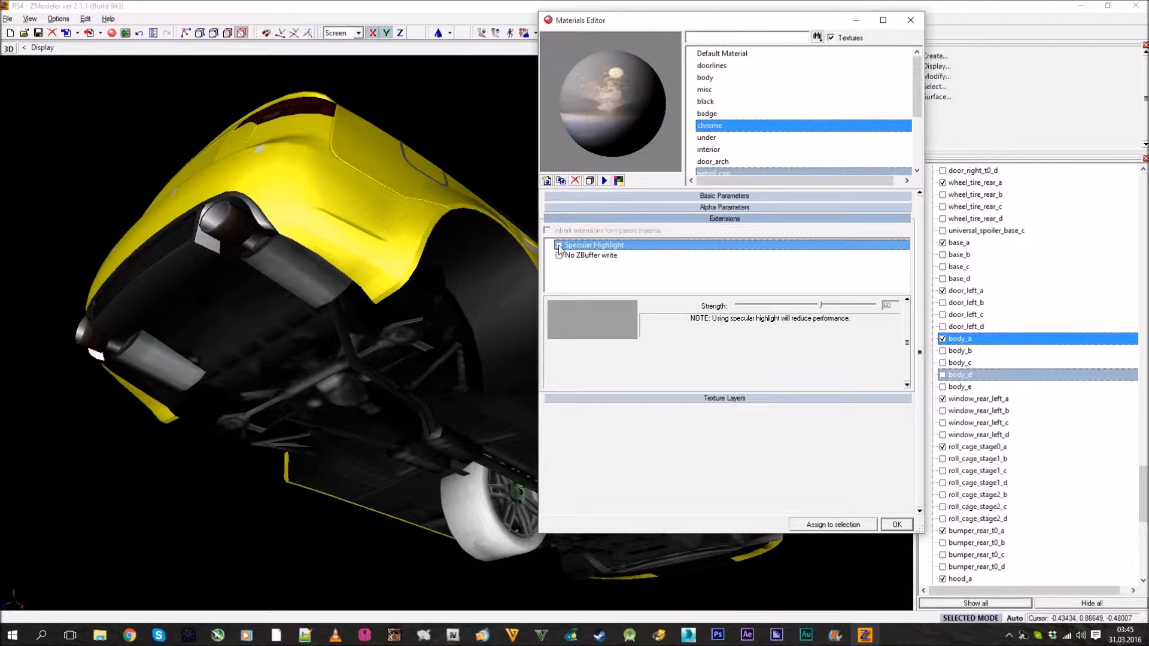
left_click(832, 306)
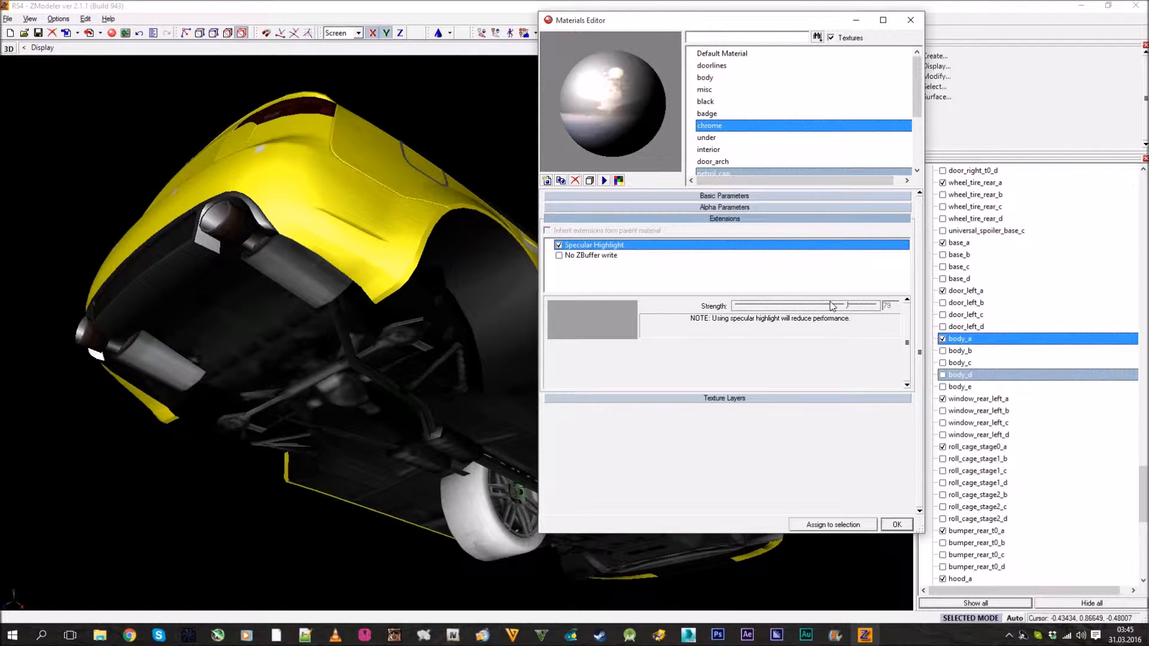
left_click(834, 308)
left_click(836, 308)
middle_click_drag(395, 287, 339, 339)
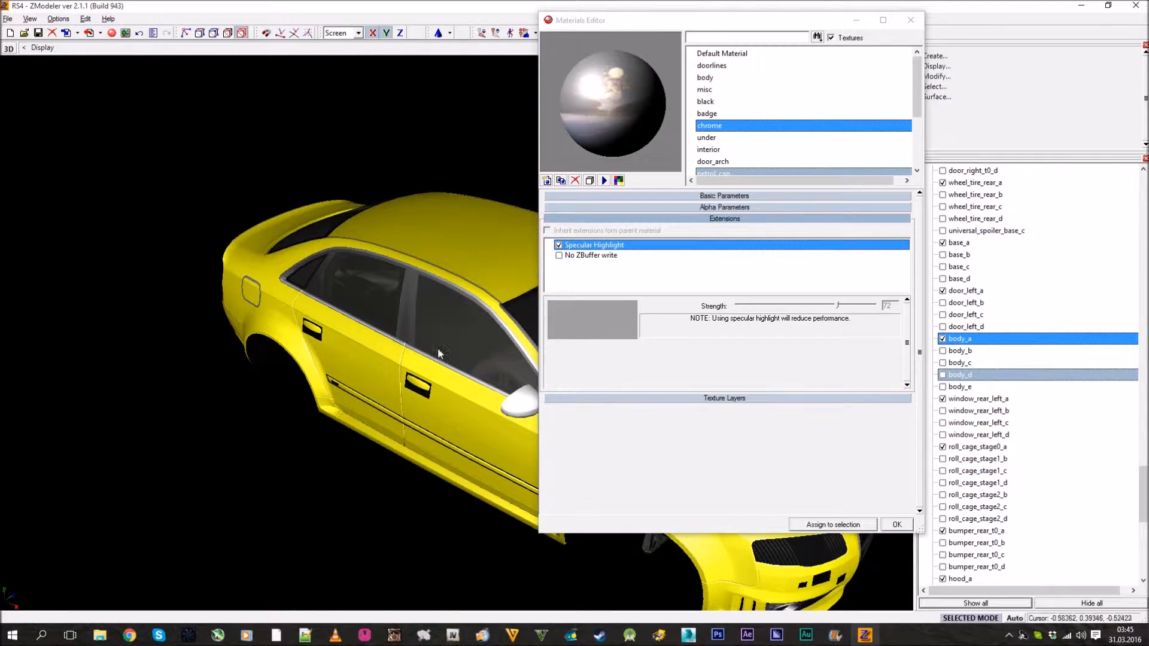
- Enable specular highlight for the under material at strength 78 and change its specular colour to mid grey
left_click(737, 138)
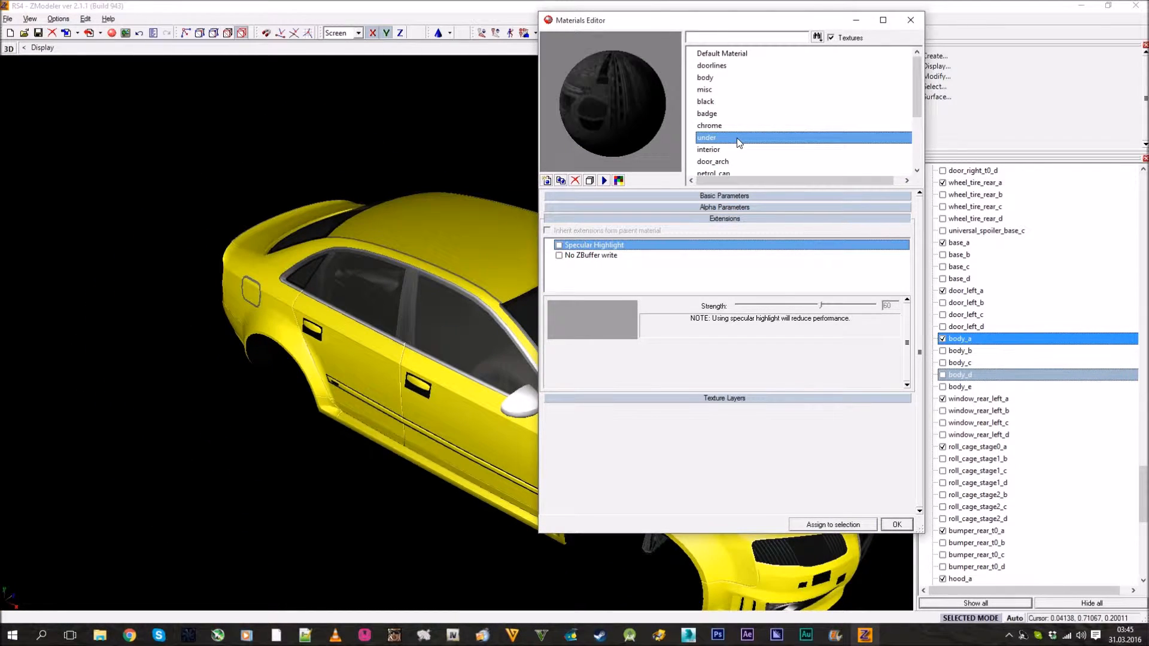
mouse_move(378, 352)
middle_mouse_down()
mouse_move(272, 315)
mouse_move(342, 328)
mouse_move(358, 398)
mouse_move(341, 387)
mouse_move(359, 353)
middle_mouse_up()
left_click(558, 246)
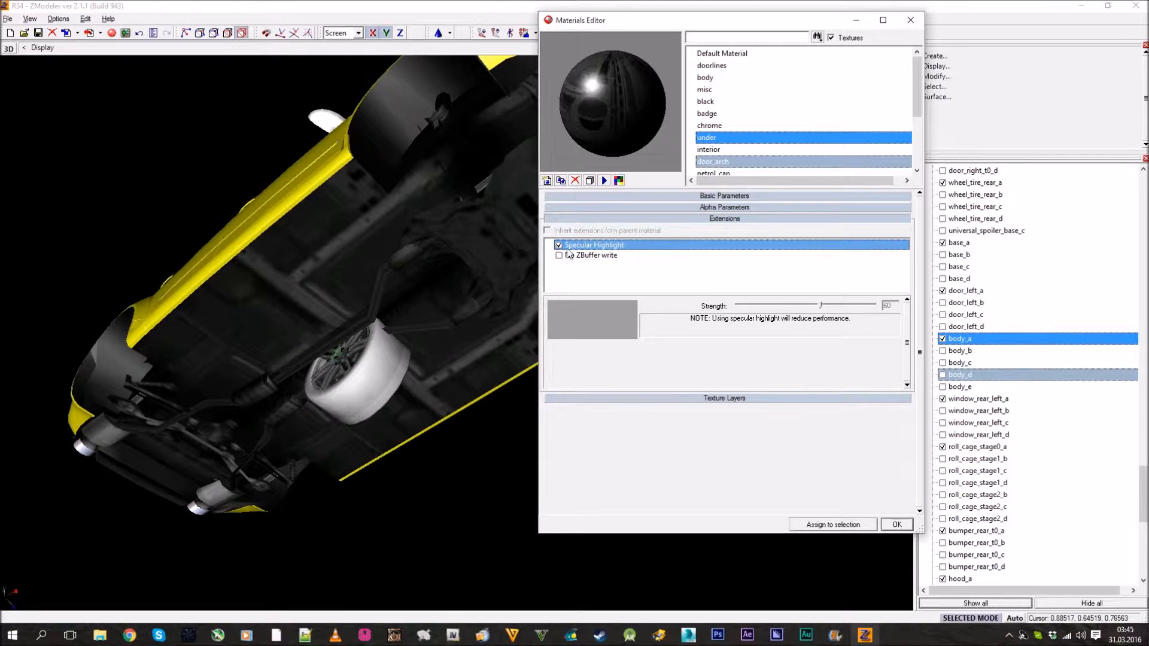
left_click(833, 309)
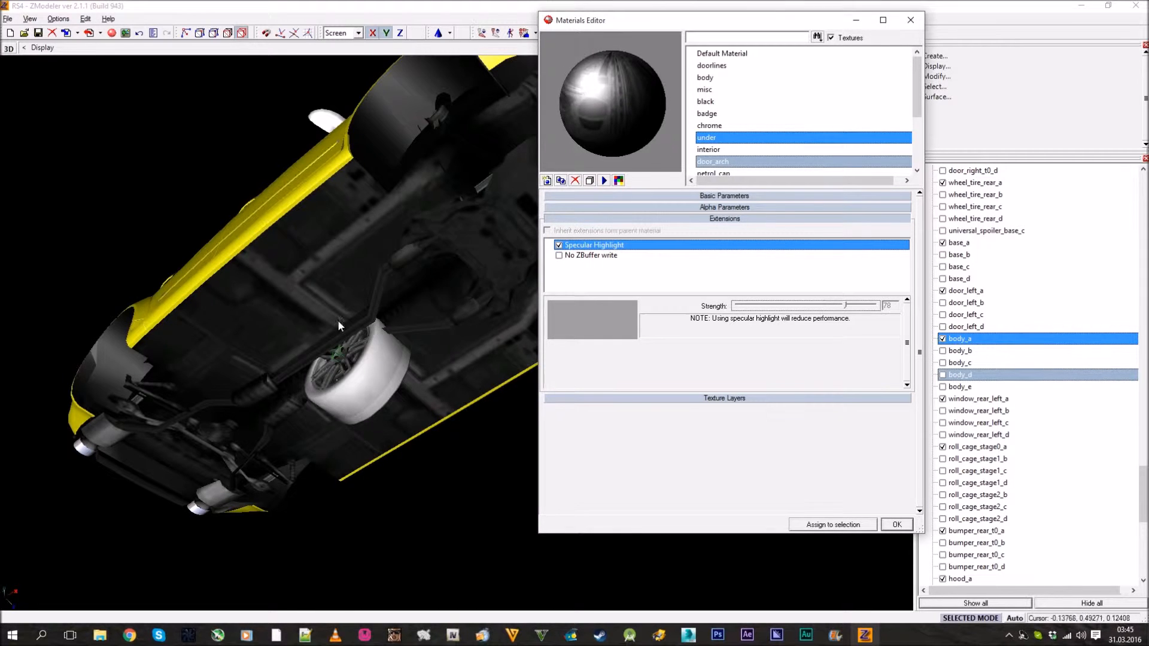
left_click(735, 195)
left_click(614, 242)
left_click(563, 234)
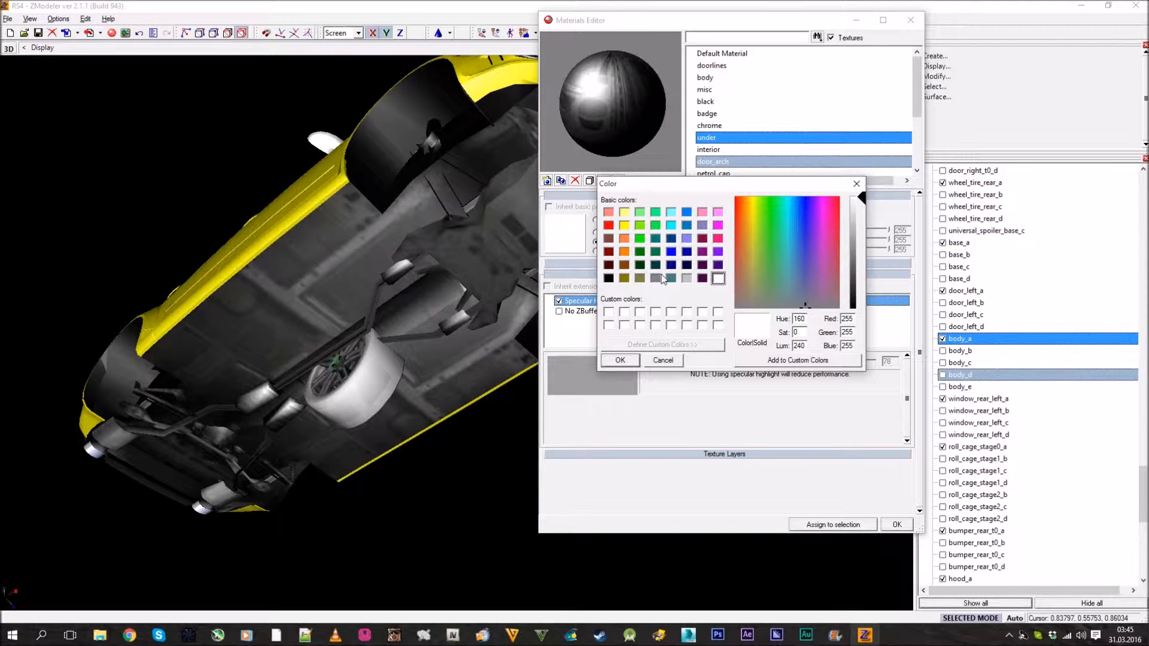
left_click(627, 362)
left_click(694, 197)
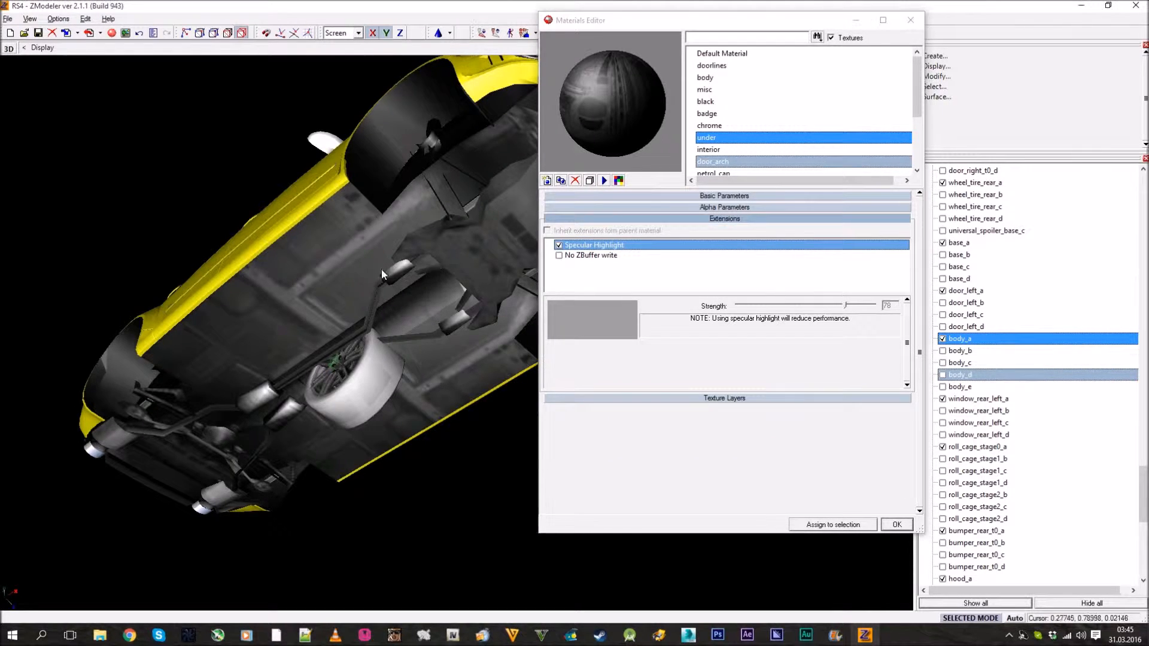
- Enable specular highlight for the interior material, raise its strength and change its specular colour to mid grey
left_click(755, 152)
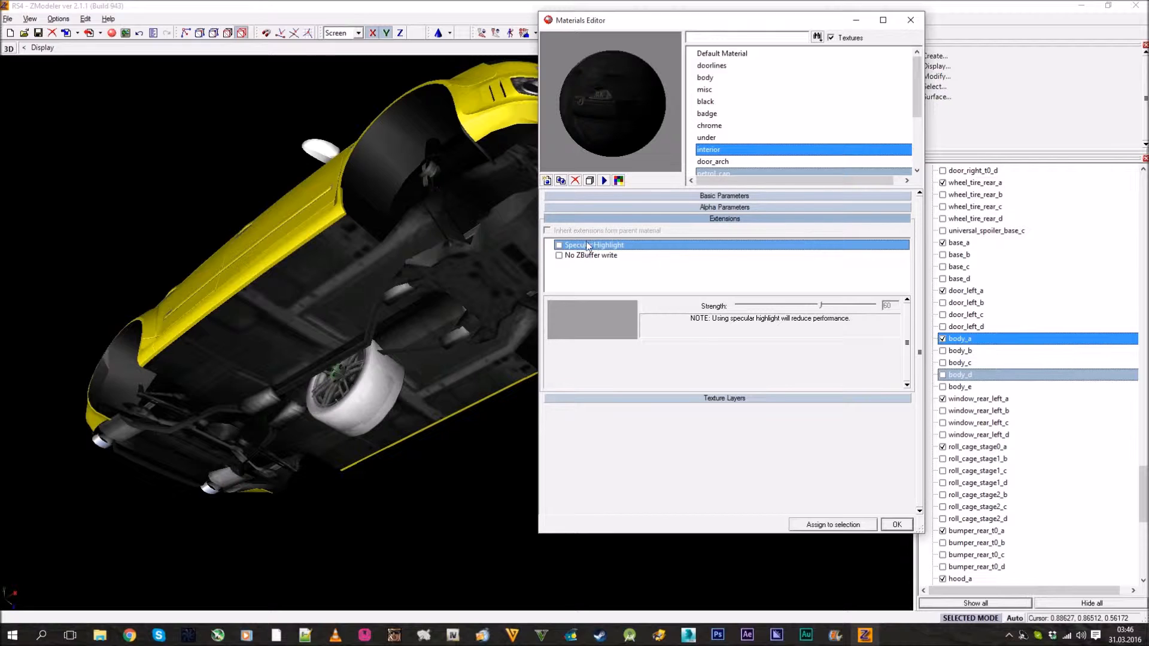
left_click(559, 245)
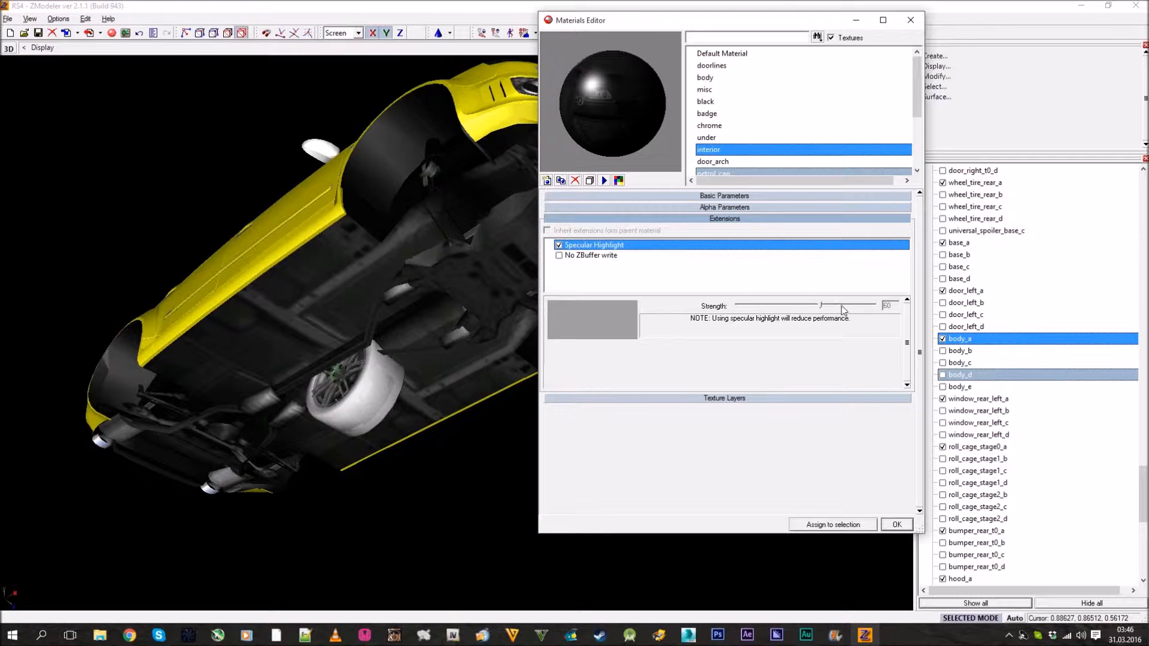
left_click(842, 306)
left_click(724, 219)
left_click(676, 197)
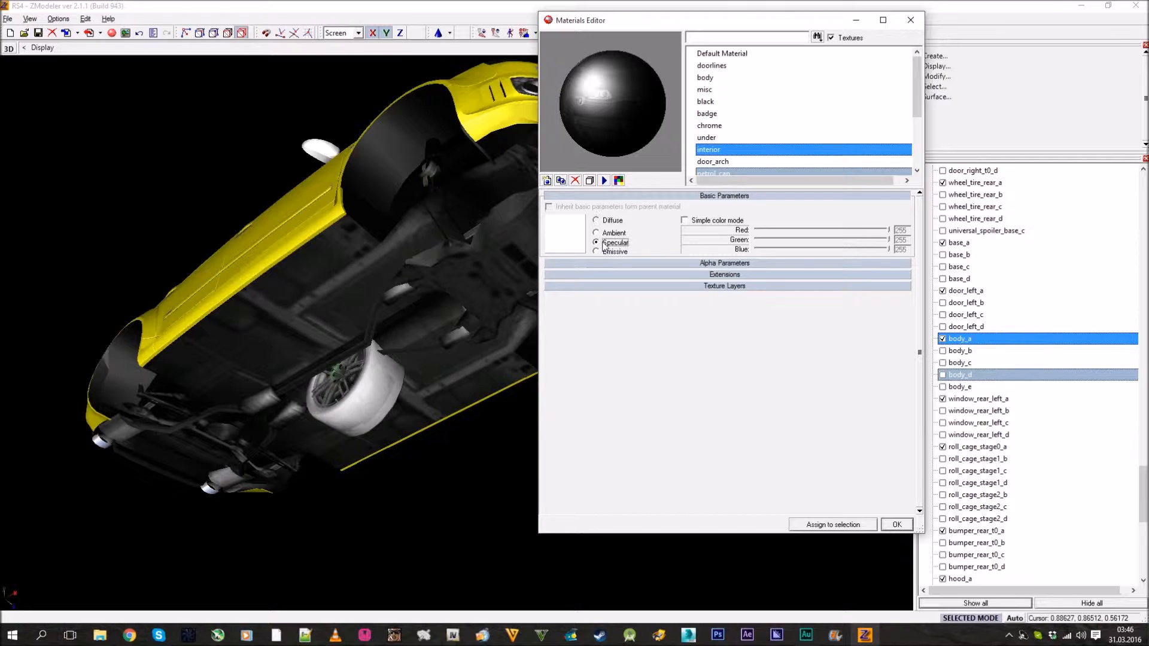
left_click(558, 242)
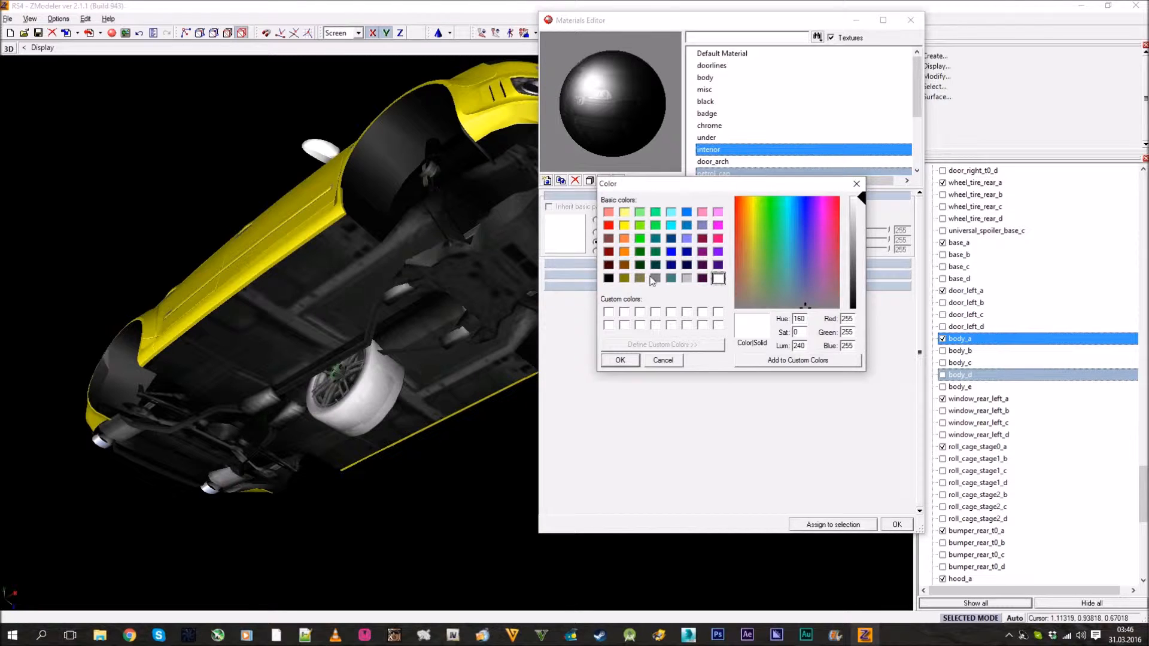
left_click(620, 360)
mouse_move(365, 331)
middle_mouse_down()
mouse_move(375, 385)
mouse_move(397, 310)
mouse_move(388, 339)
mouse_move(373, 330)
mouse_move(423, 390)
mouse_move(445, 278)
mouse_move(425, 299)
mouse_move(315, 327)
mouse_move(359, 311)
middle_mouse_up()
- Enable specular highlight for the door_arch material and adjust its strength to about 78
left_click(748, 159)
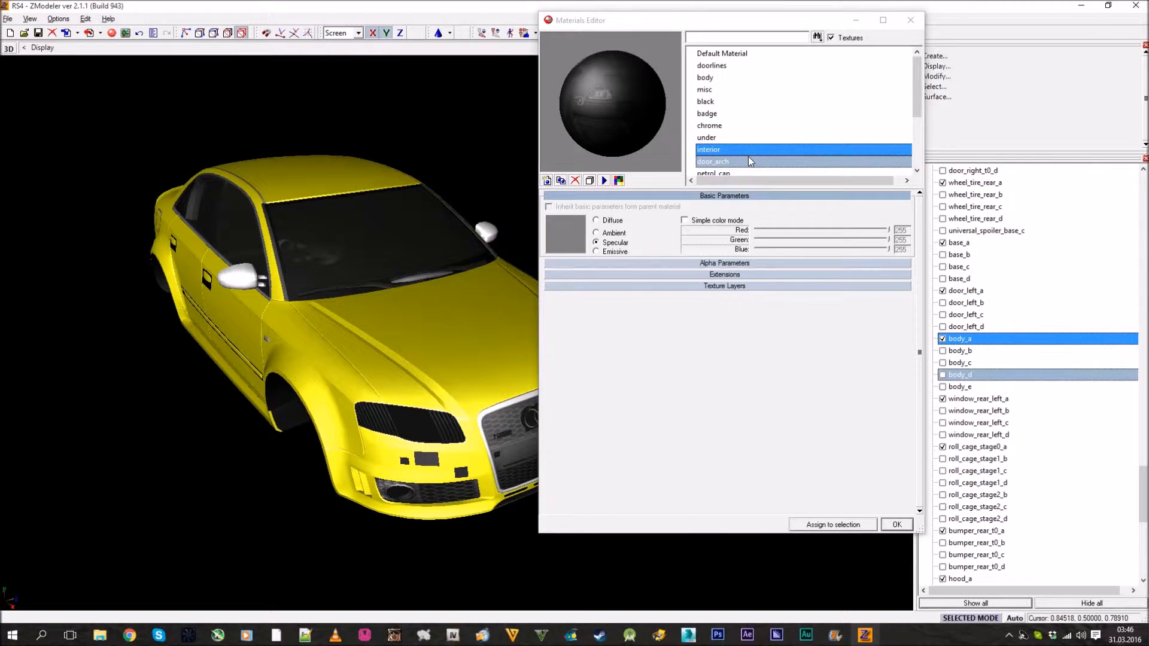
scroll(750, 162, "down", 2)
left_click(749, 158)
middle_click_drag(398, 246, 416, 250)
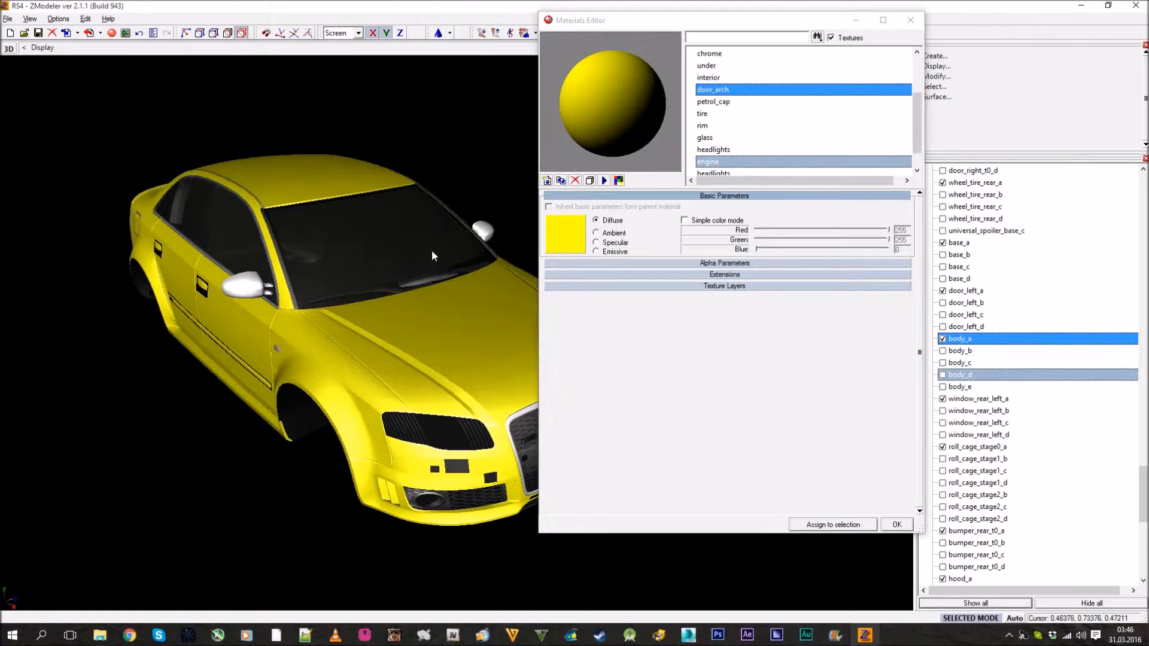
left_click(687, 197)
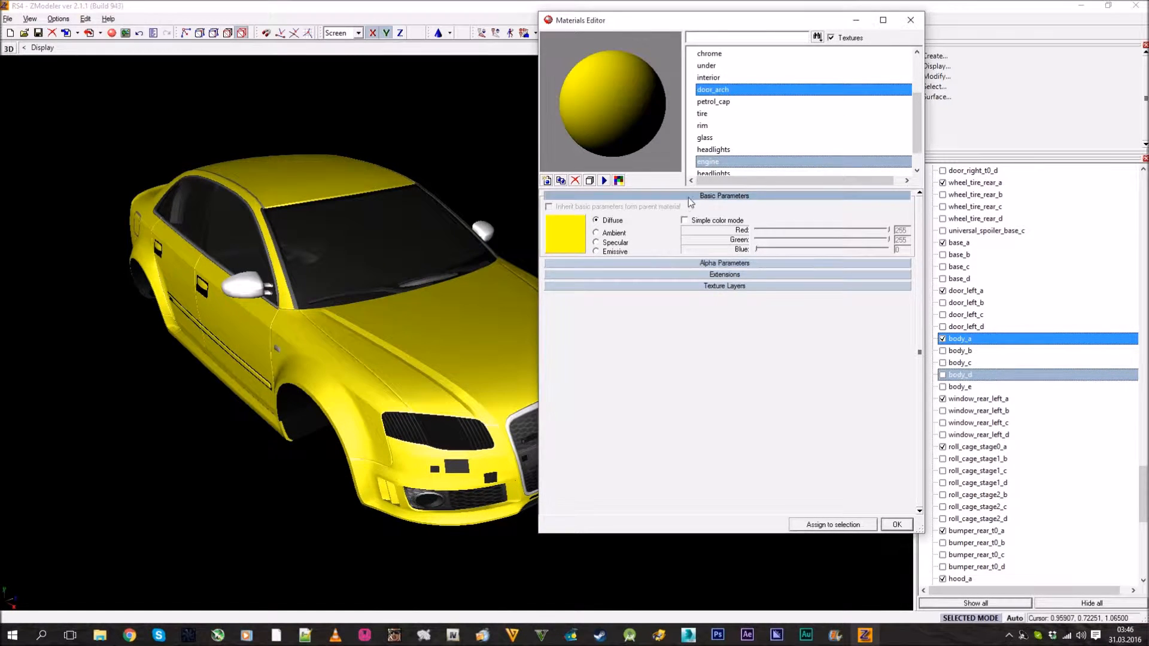
left_click(696, 207)
left_click(696, 207)
scroll(336, 336, "up", 5)
middle_click_drag(223, 352, 202, 275)
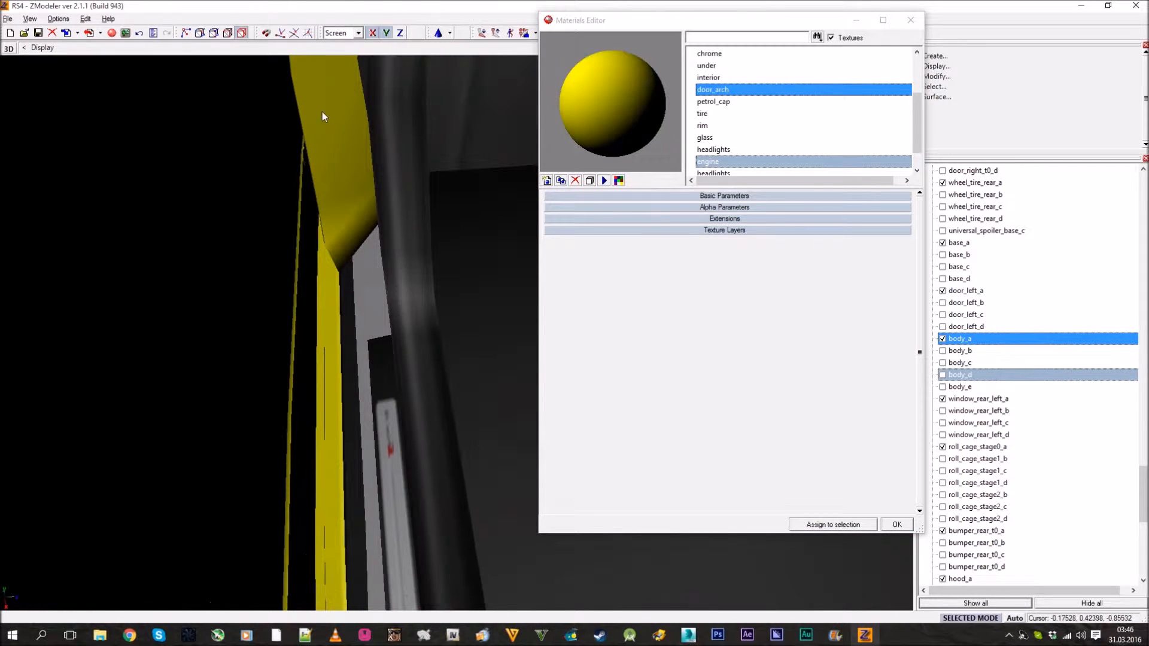
left_click(721, 219)
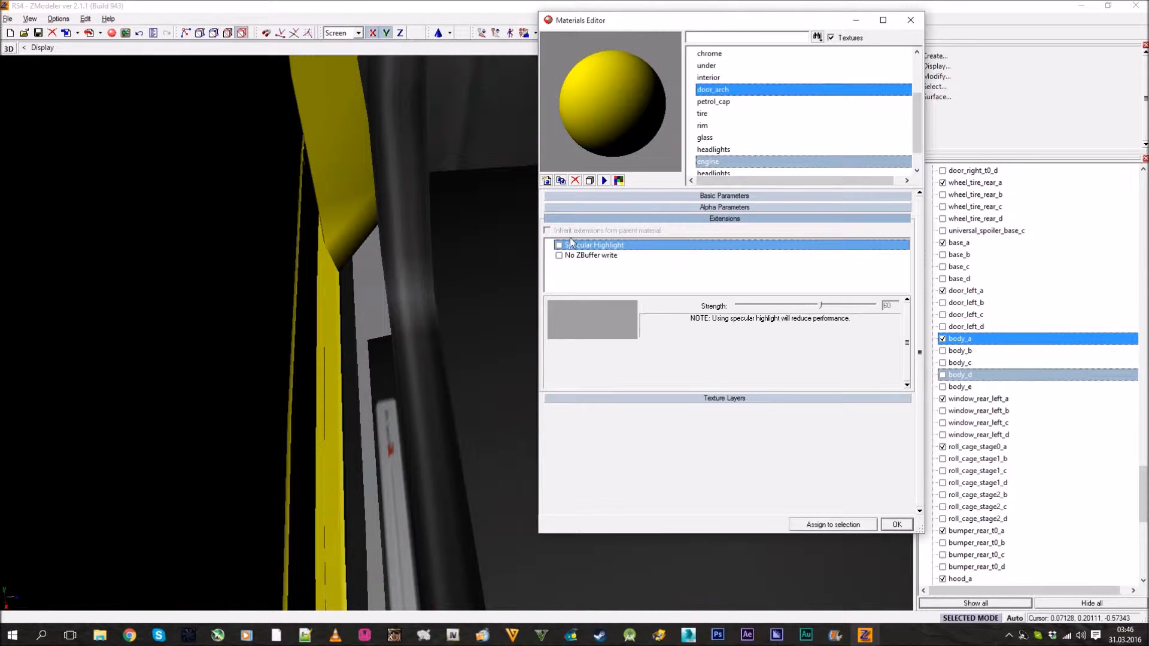
left_click(835, 307)
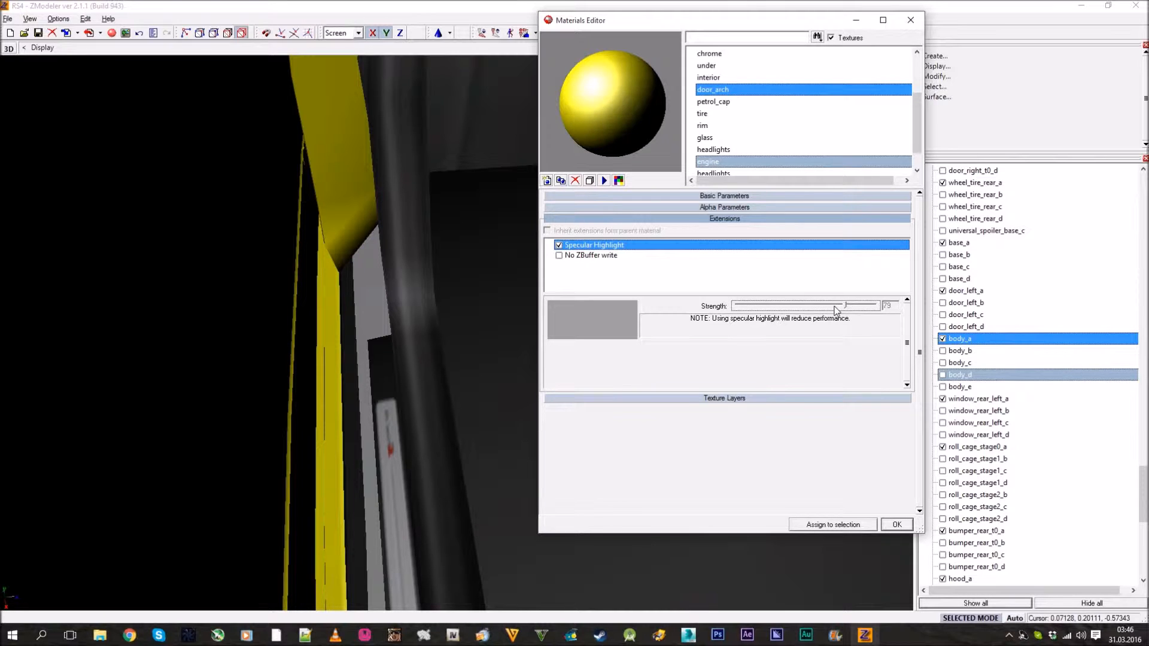
key("Right")
key("Right")
middle_click_drag(433, 323, 396, 377)
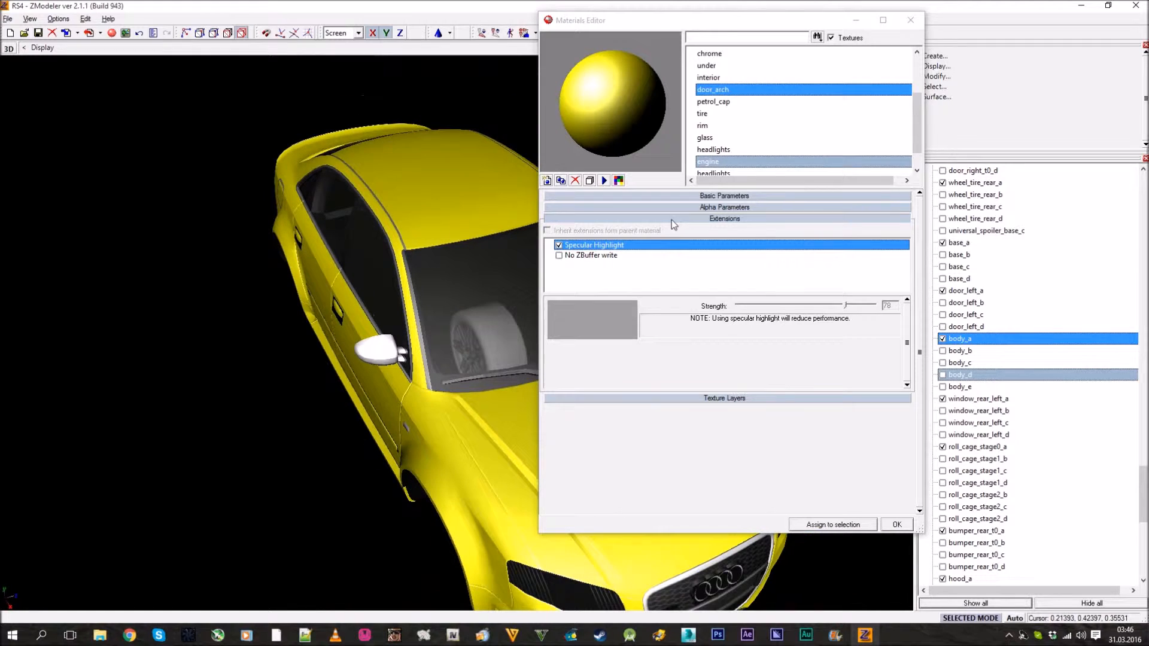
- Enable specular highlight for the tire material at strength about 78 and for the petrol_cap material with raised strength
left_click(731, 102)
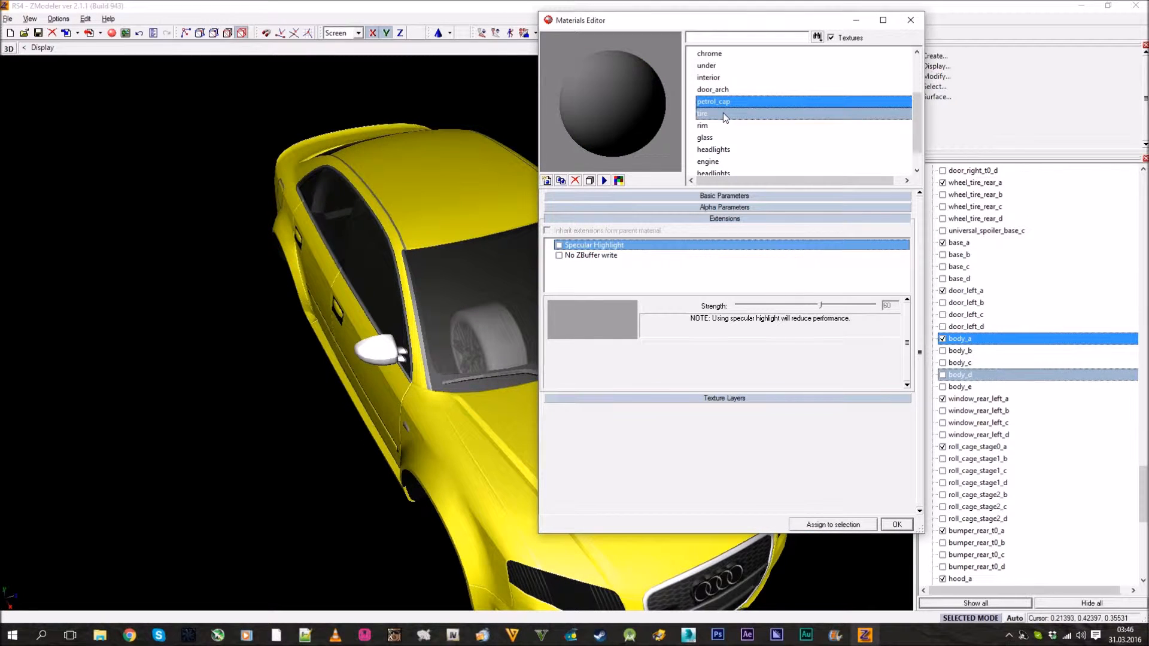
left_click(723, 113)
middle_click_drag(221, 383, 307, 368)
scroll(110, 354, "up", 3)
scroll(110, 353, "up", 3)
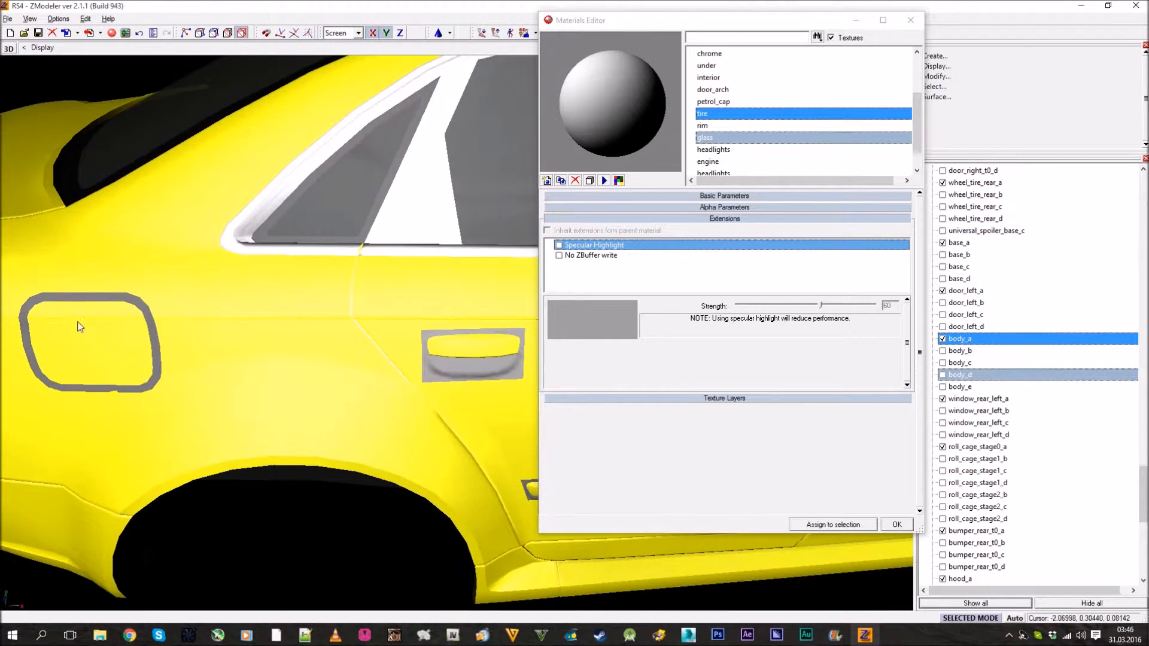
left_click(560, 246)
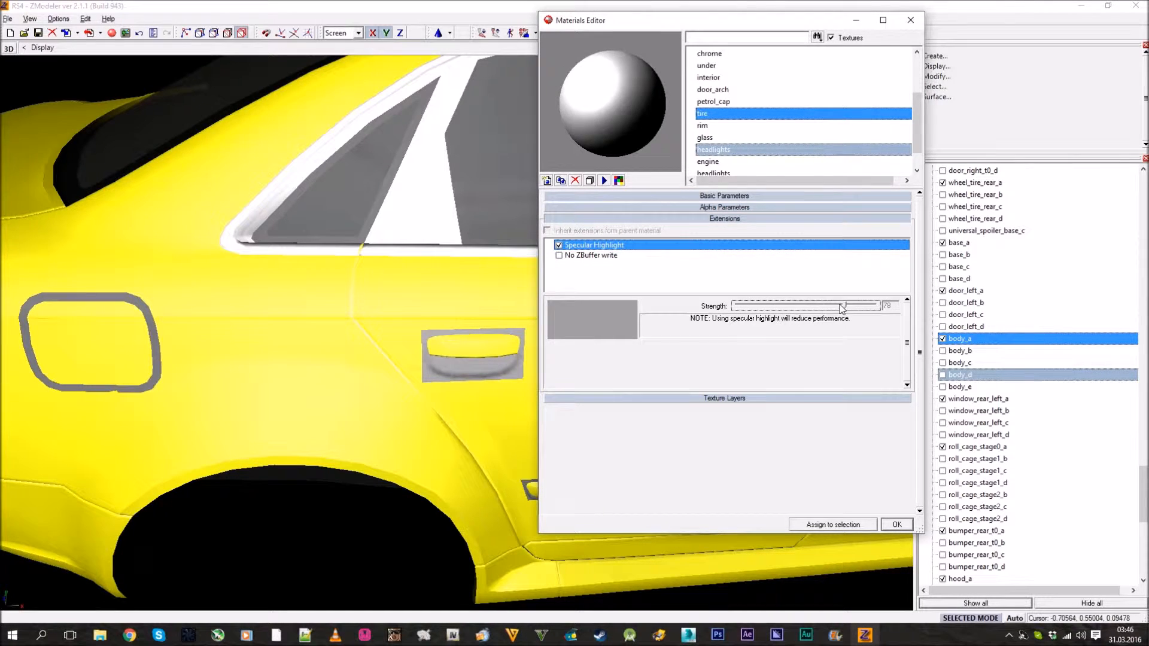
left_click(748, 100)
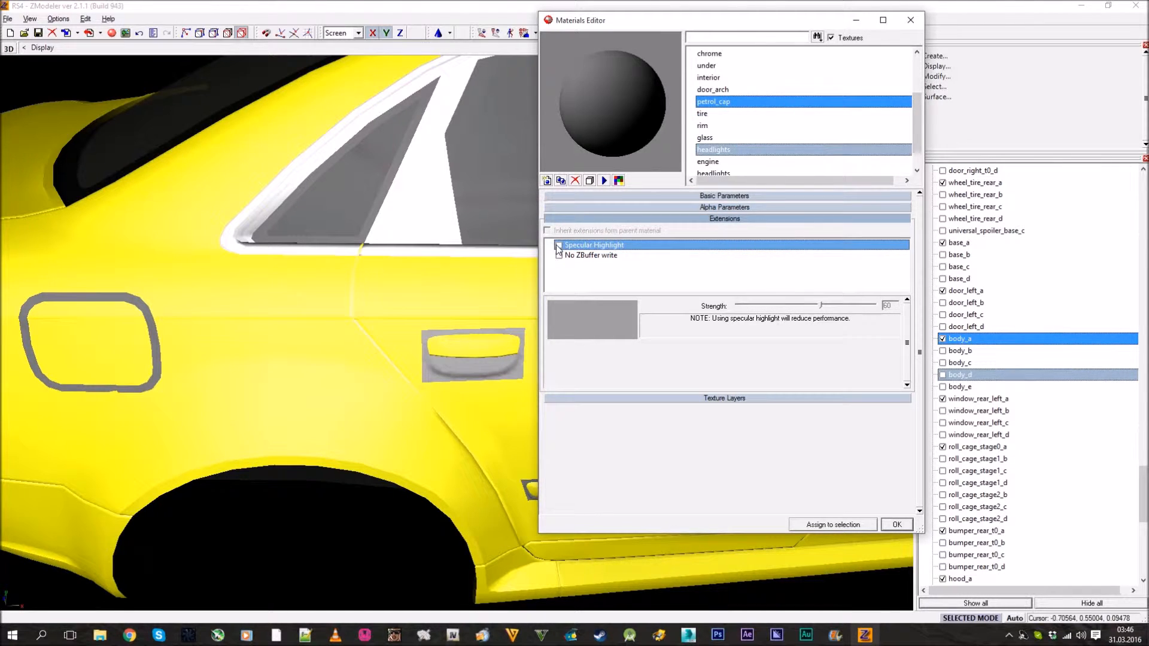
left_click_drag(820, 306, 842, 308)
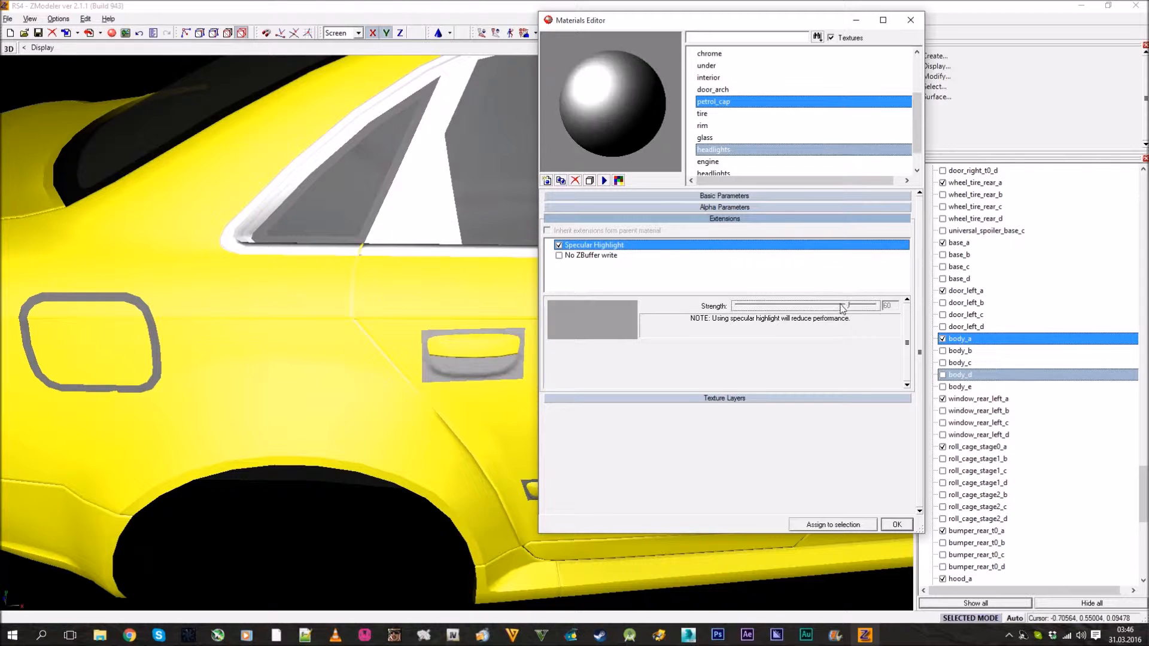
- Enable specular highlight for the rim material and adjust its strength to 76
left_click(748, 126)
left_click(559, 246)
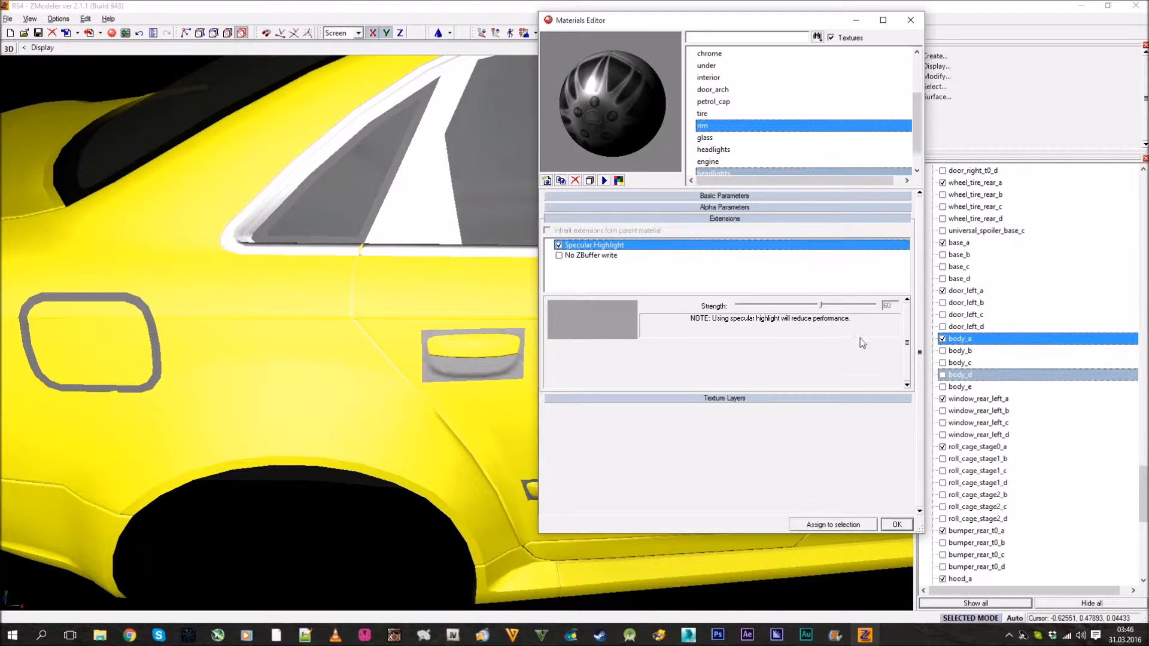
left_click(847, 306)
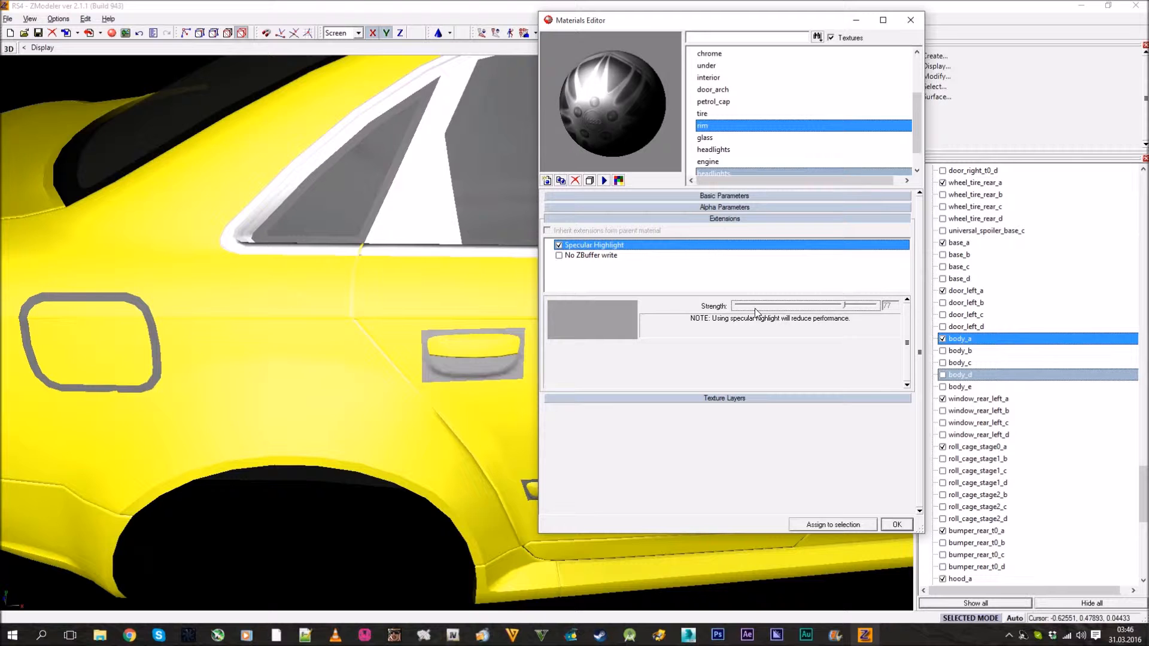
scroll(349, 296, "down", 4)
middle_click_drag(349, 296, 254, 299)
scroll(254, 299, "up", 3)
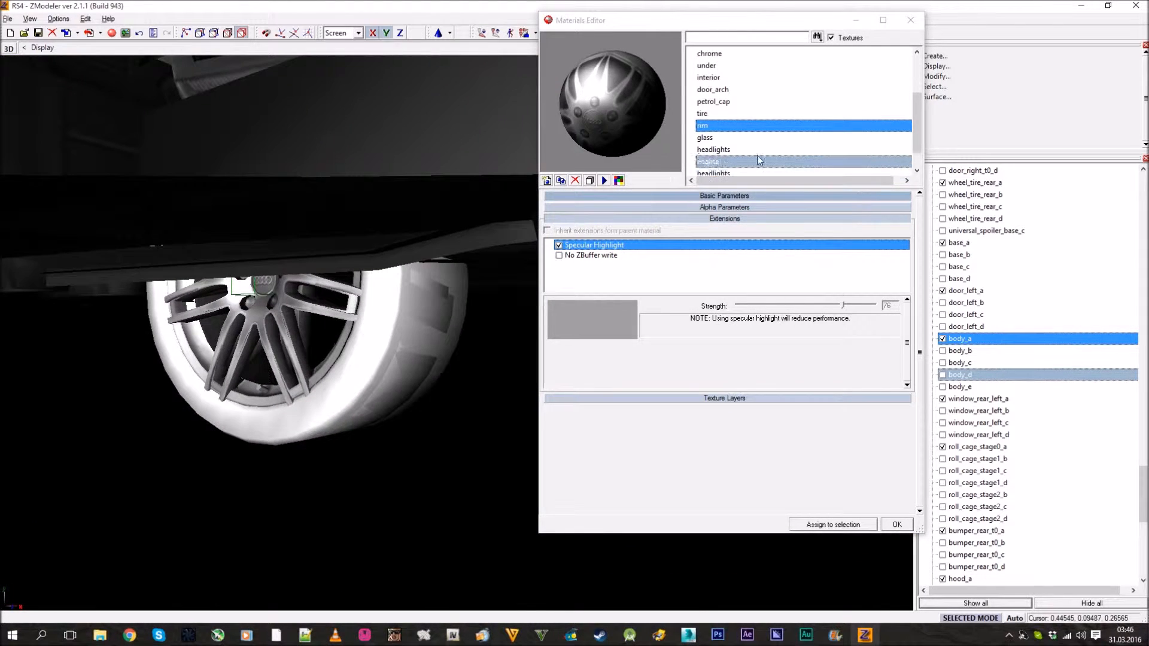
- Enable alpha blending with the standard preset for the first headlights material
left_click(758, 139)
left_click(743, 217)
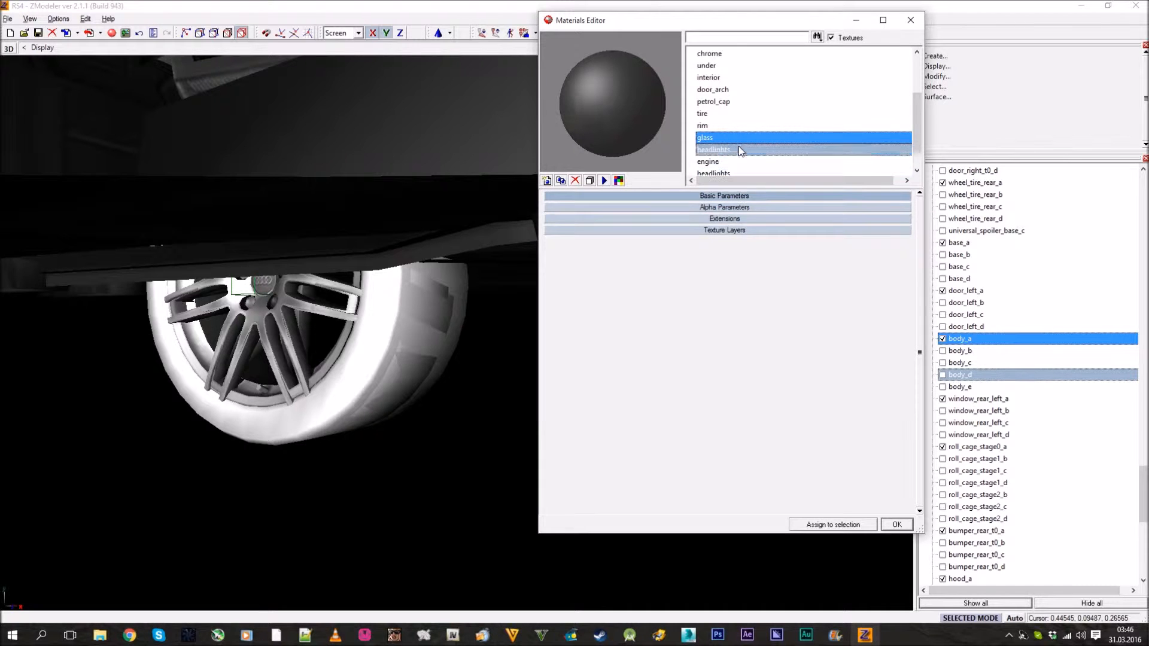
left_click(734, 150)
middle_click_drag(359, 287, 196, 350)
scroll(272, 353, "down", 5)
scroll(195, 350, "up", 5)
left_click(718, 207)
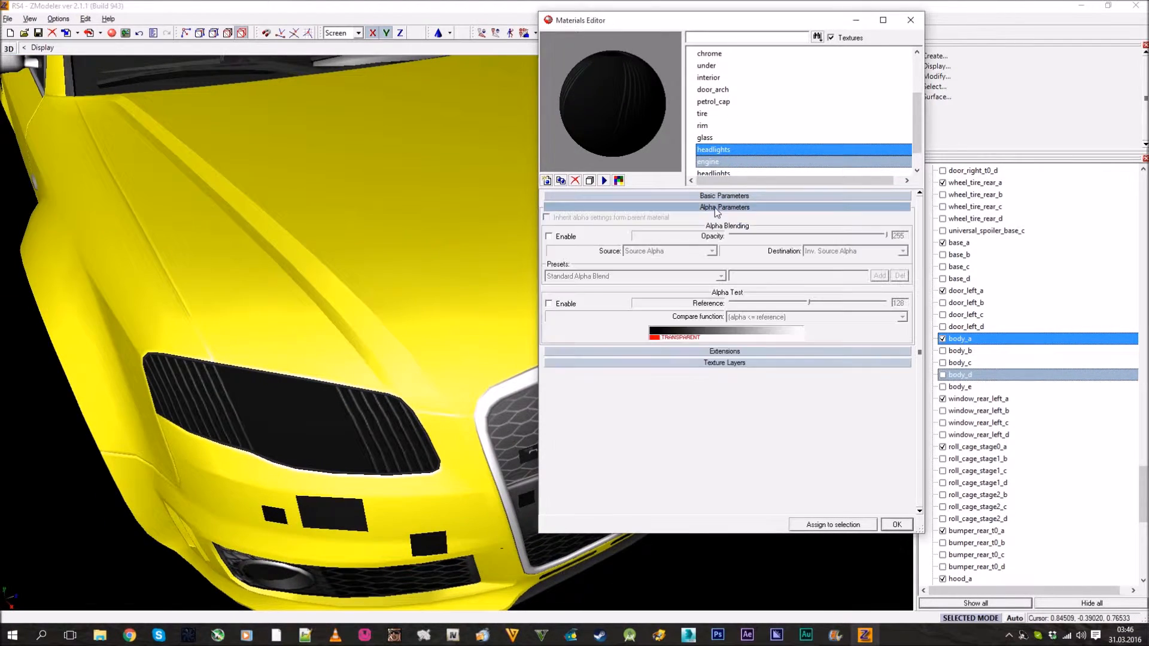
left_click(713, 207)
middle_click_drag(344, 254, 165, 203)
scroll(139, 173, "up", 5)
scroll(139, 173, "down", 5)
left_click(651, 207)
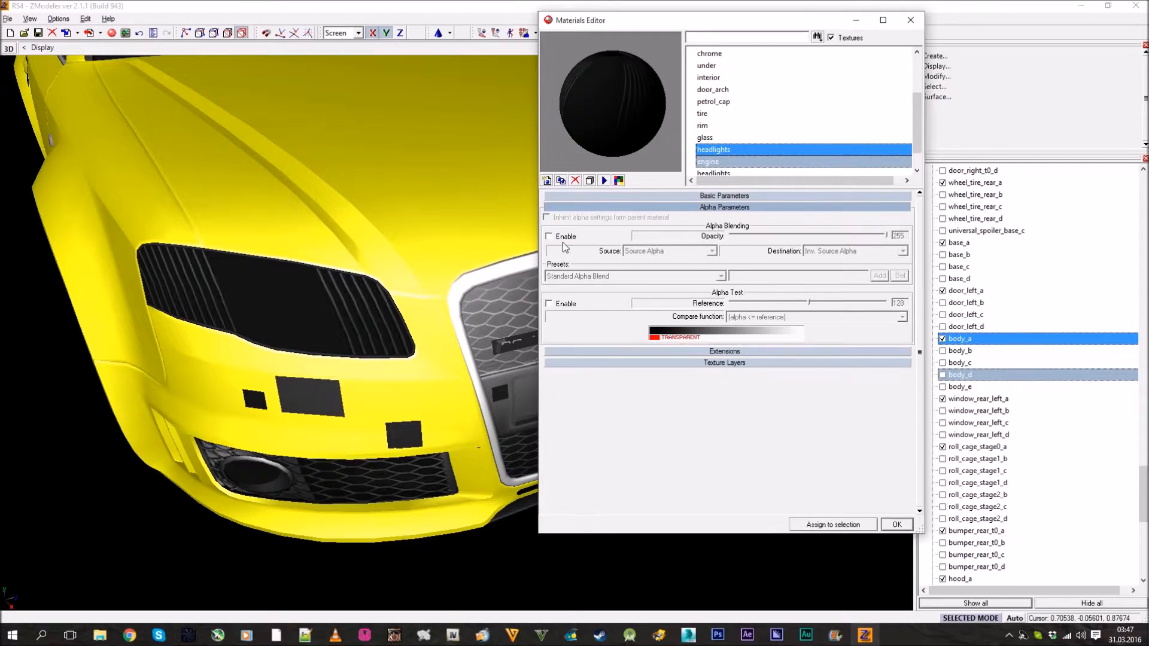
left_click(563, 238)
- Examine both headlights from close up and from a distance to judge the glass transparency
middle_click_drag(335, 239, 263, 302)
scroll(330, 256, "down", 4)
scroll(290, 298, "down", 4)
scroll(351, 320, "up", 6)
scroll(353, 315, "up", 3)
scroll(353, 314, "down", 3)
middle_click_drag(353, 314, 386, 330)
scroll(296, 283, "down", 3)
scroll(386, 331, "up", 1)
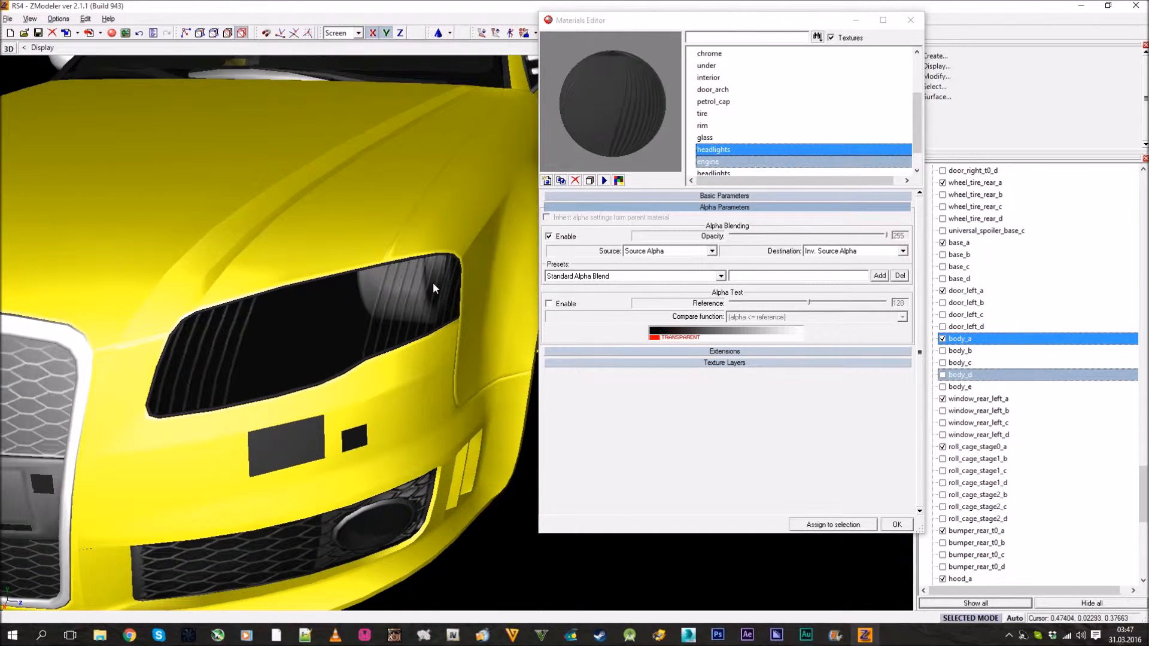
middle_click_drag(433, 284, 332, 380)
scroll(391, 289, "up", 3)
scroll(391, 288, "down", 5)
scroll(321, 371, "down", 4)
scroll(333, 380, "up", 1)
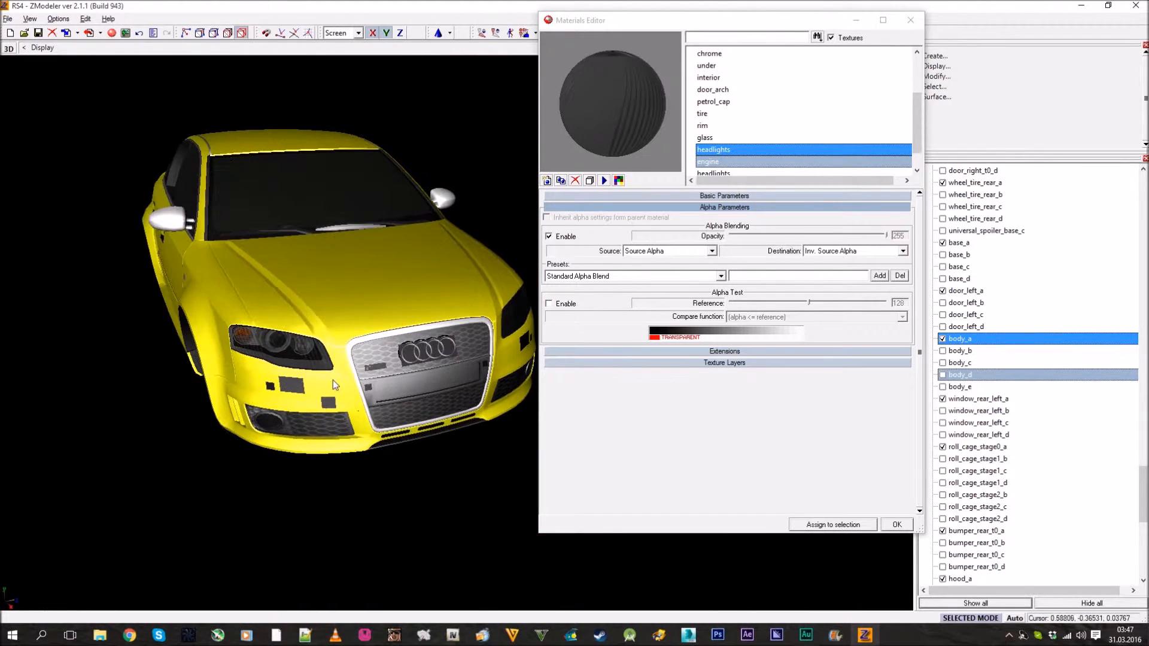
- Enable specular highlight for the first headlights material and set its strength to 78
left_click(728, 208)
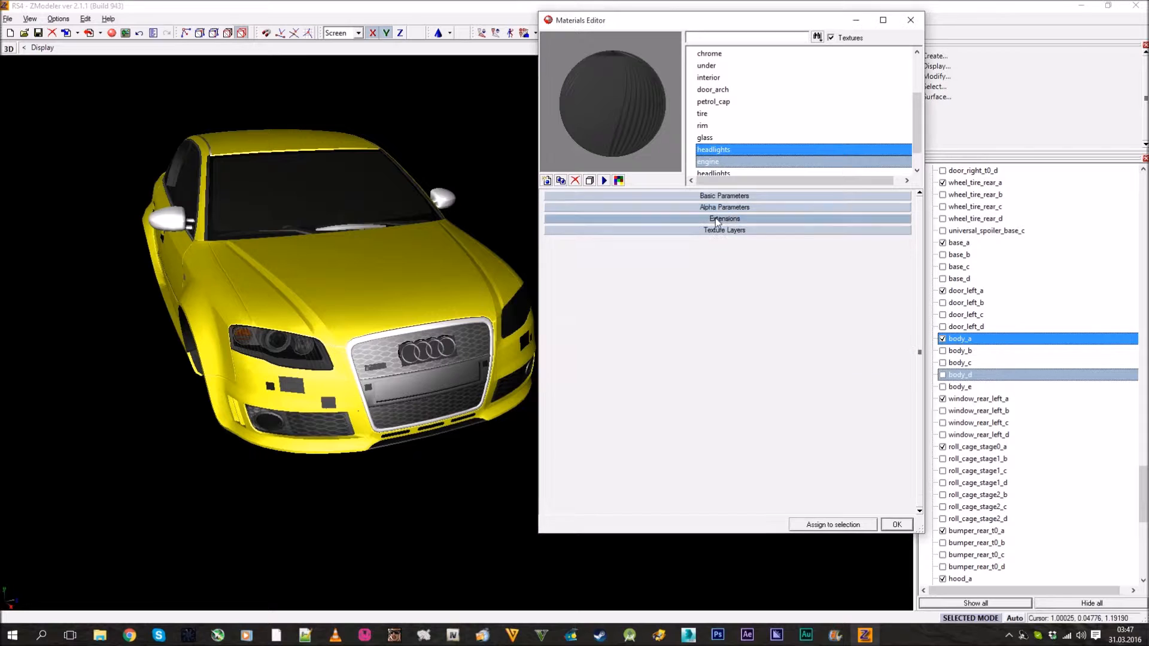
left_click(713, 219)
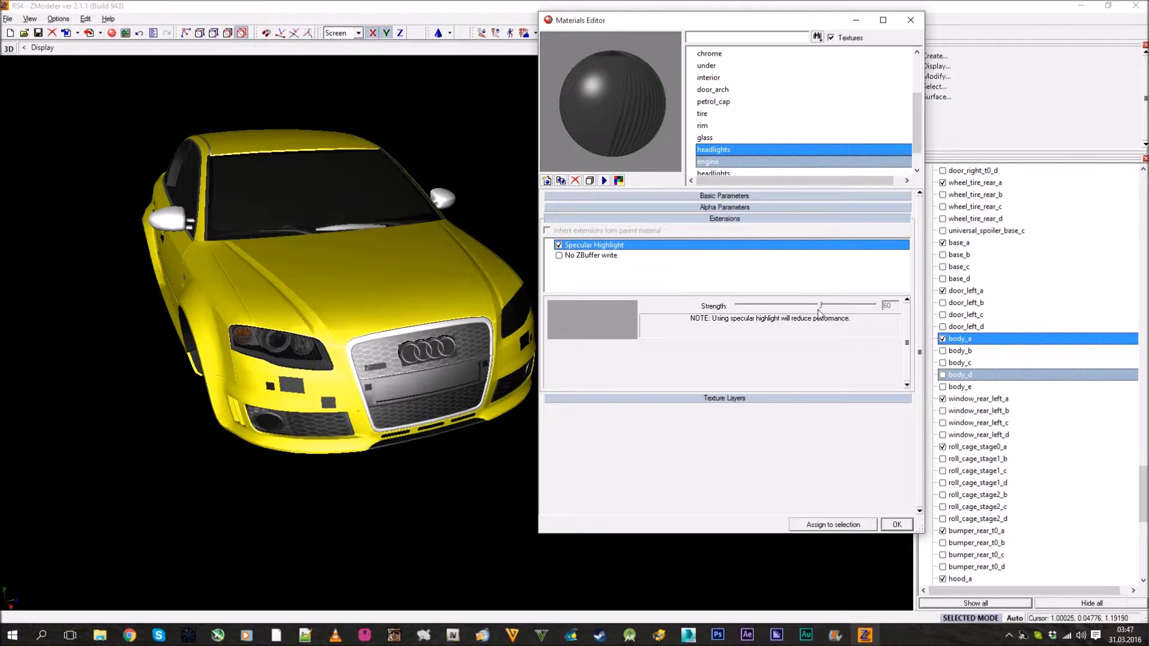
left_click_drag(819, 306, 839, 306)
middle_click_drag(310, 296, 475, 248)
scroll(285, 316, "down", 3)
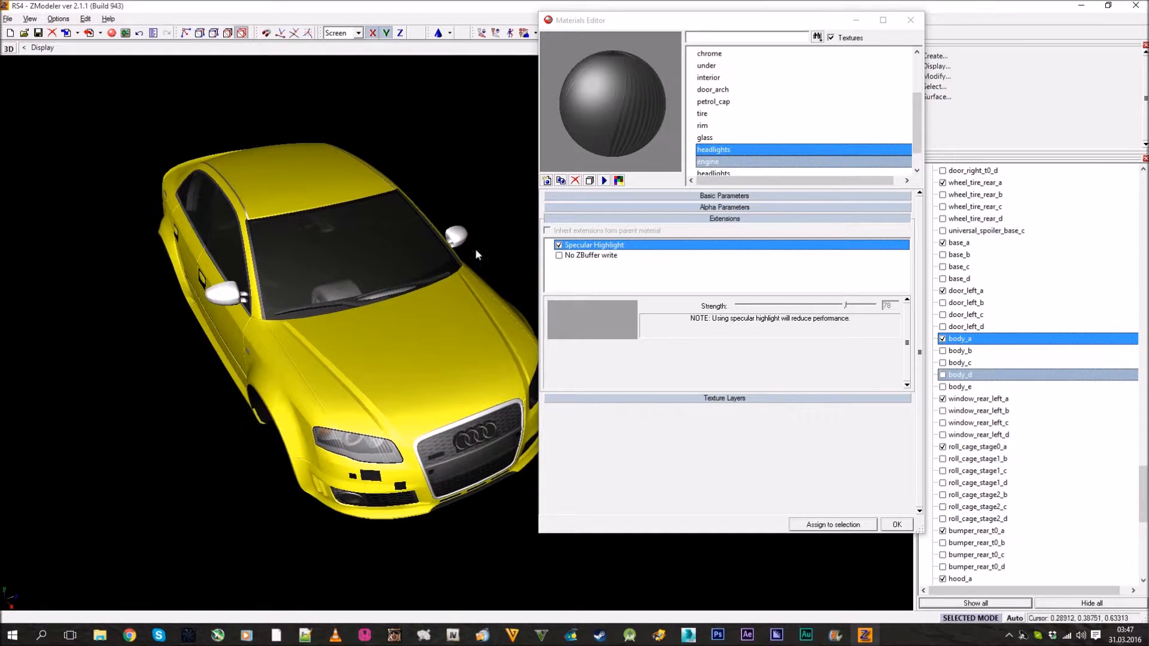
- Enable specular highlight for the engine material and raise its strength
left_click(726, 162)
scroll(727, 160, "down", 1)
left_click(715, 245)
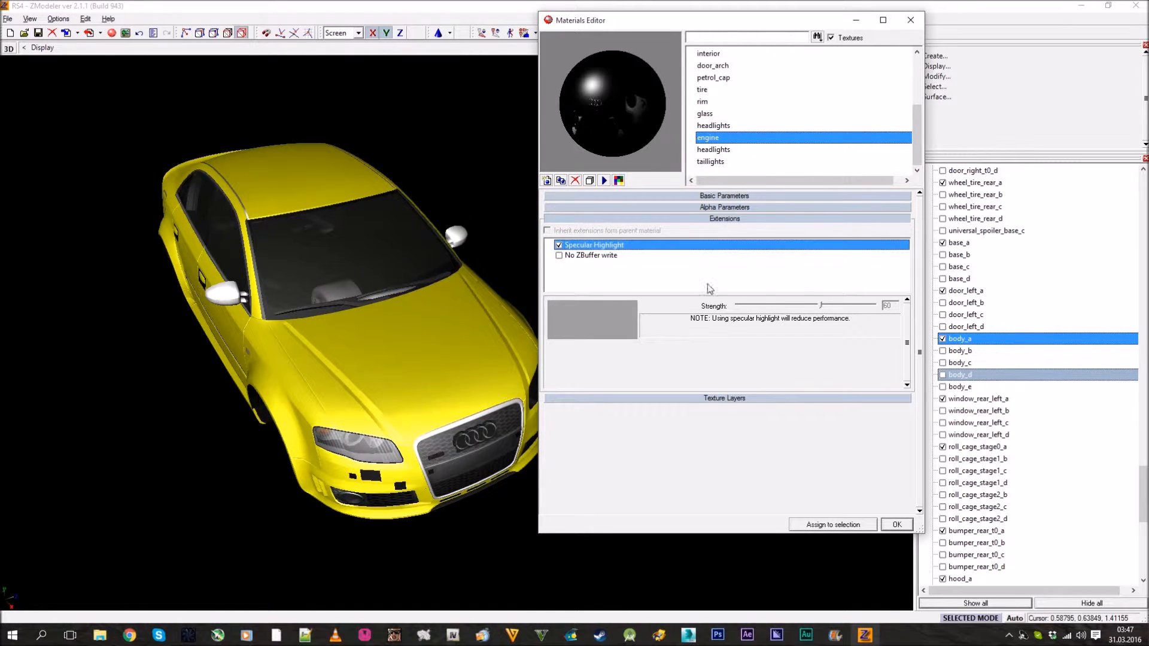
left_click(846, 306)
middle_click_drag(369, 326, 371, 332)
scroll(348, 377, "up", 7)
scroll(461, 288, "down", 6)
- Enable specular highlight at strength 78 for the second headlights material and the taillights material
left_click(752, 150)
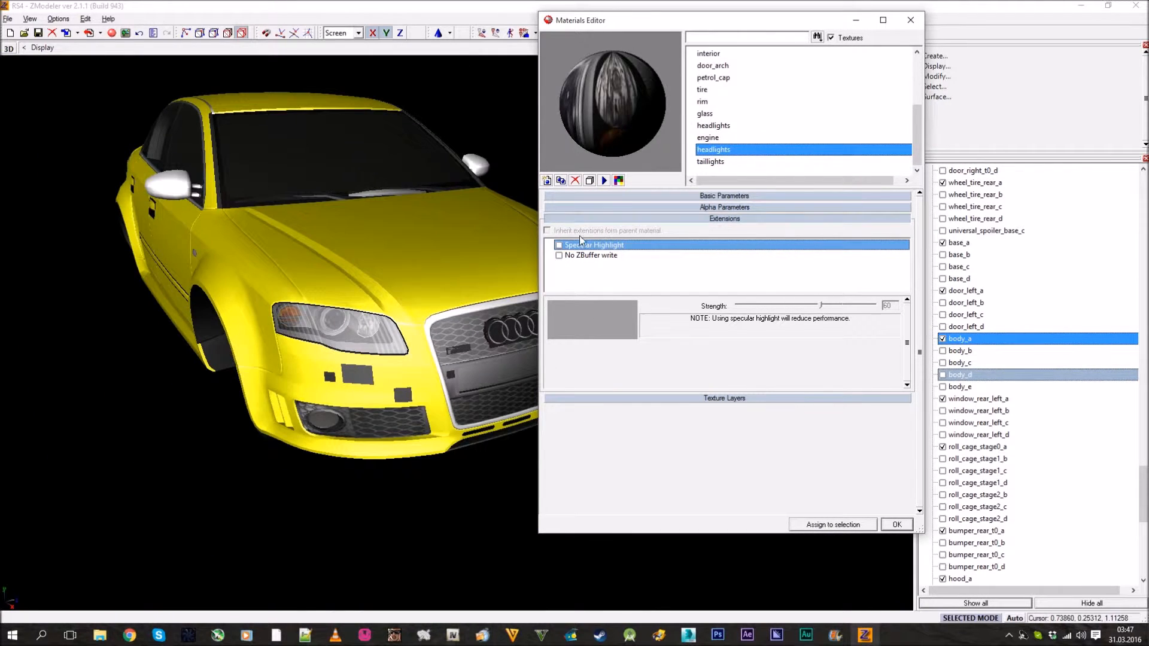
left_click(861, 310)
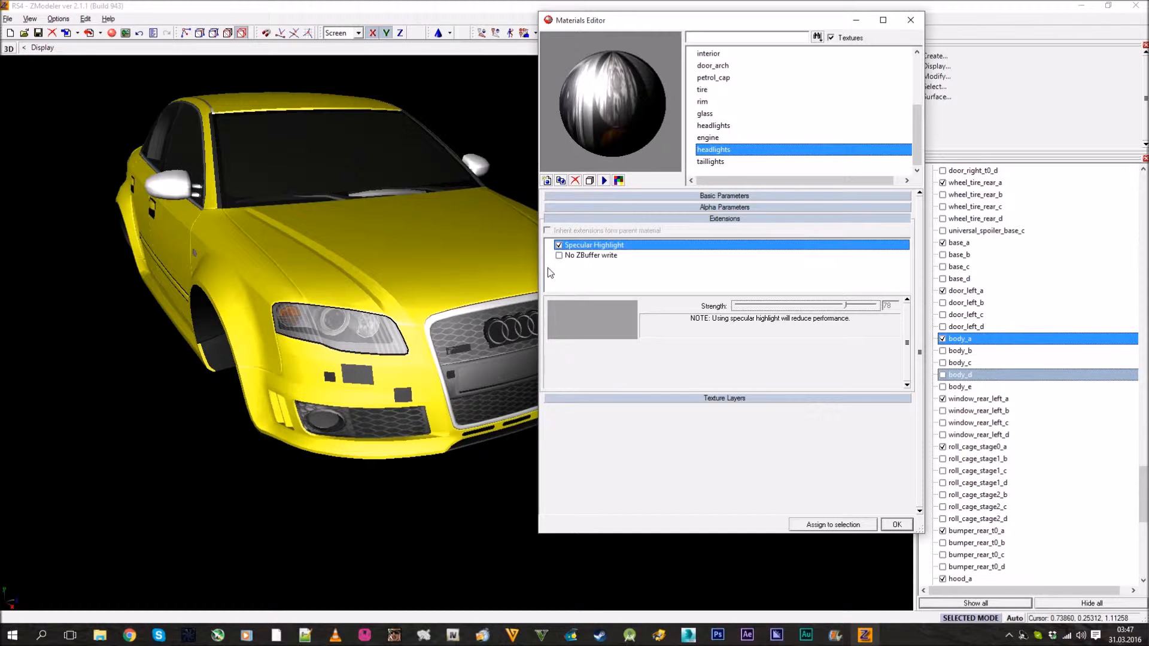
left_click(710, 161)
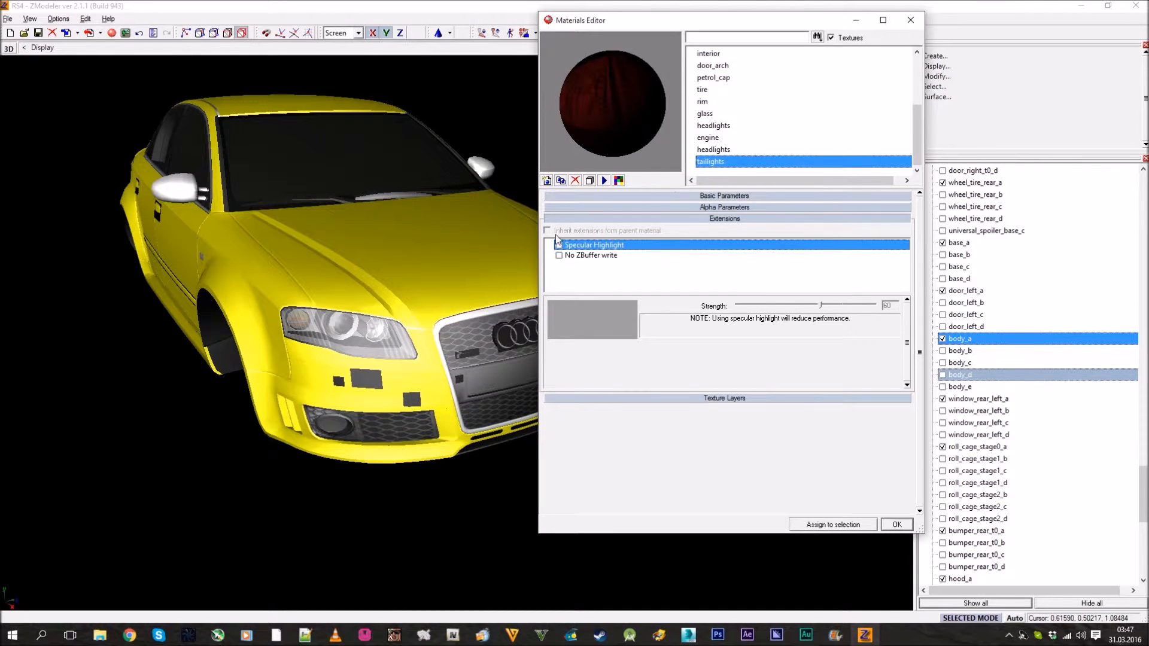
left_click(856, 306)
left_click_drag(845, 305, 842, 305)
middle_click_drag(303, 262, 336, 297)
scroll(430, 323, "up", 3)
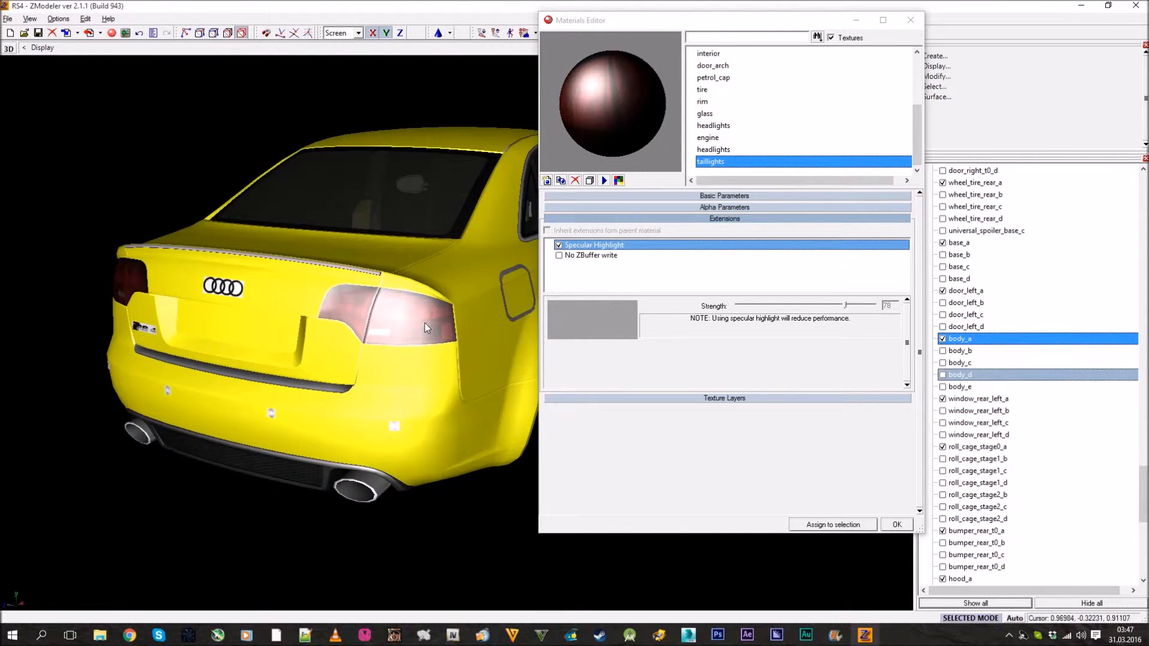
scroll(429, 323, "down", 3)
- Change the taillights material's specular colour to mid grey and check the rear lights
left_click(643, 219)
left_click(669, 195)
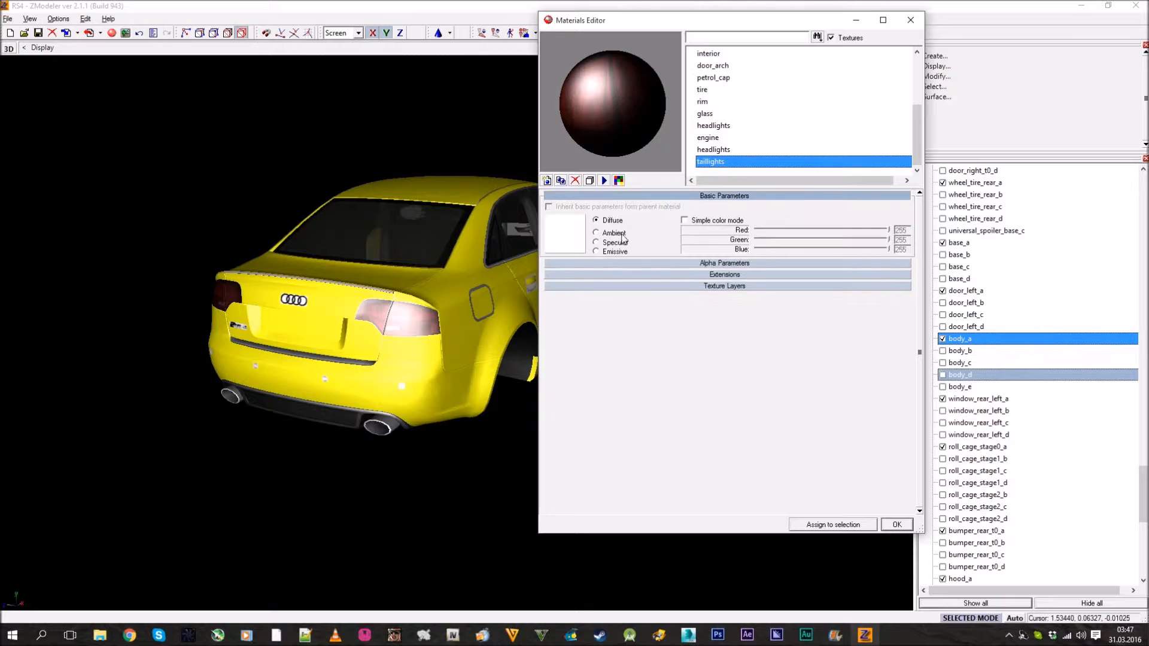
left_click(583, 244)
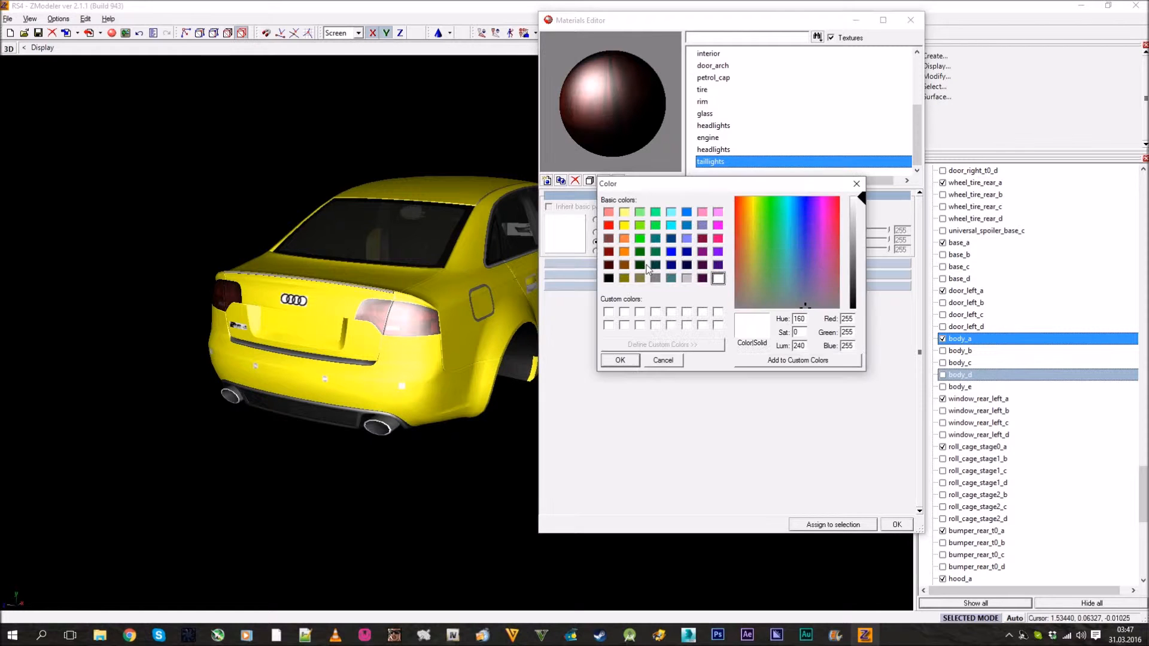
left_click(620, 360)
scroll(391, 327, "up", 5)
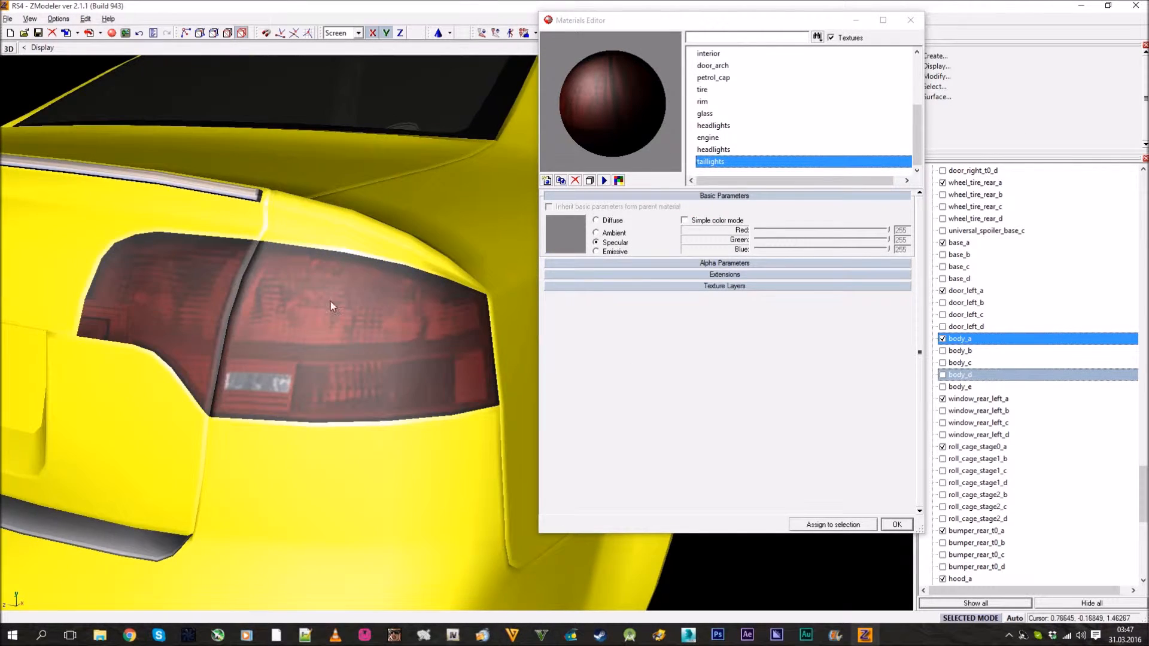
scroll(335, 303, "down", 5)
middle_click_drag(413, 317, 318, 383)
scroll(410, 298, "up", 2)
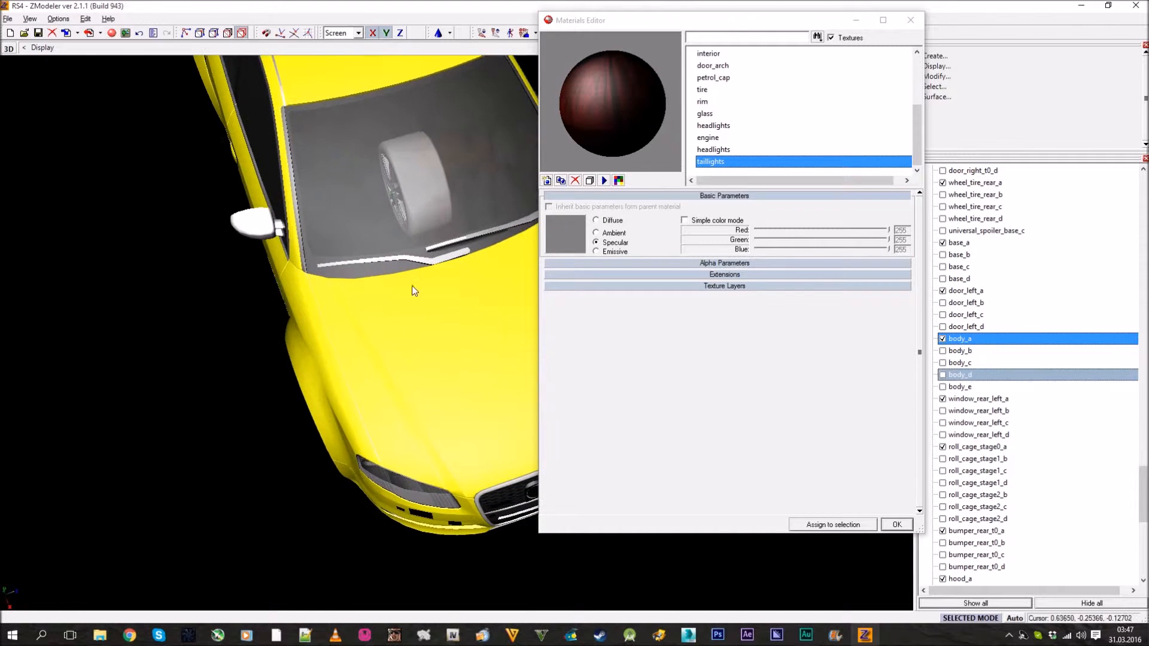
- Change the second headlights material's specular colour to mid grey
left_click(731, 149)
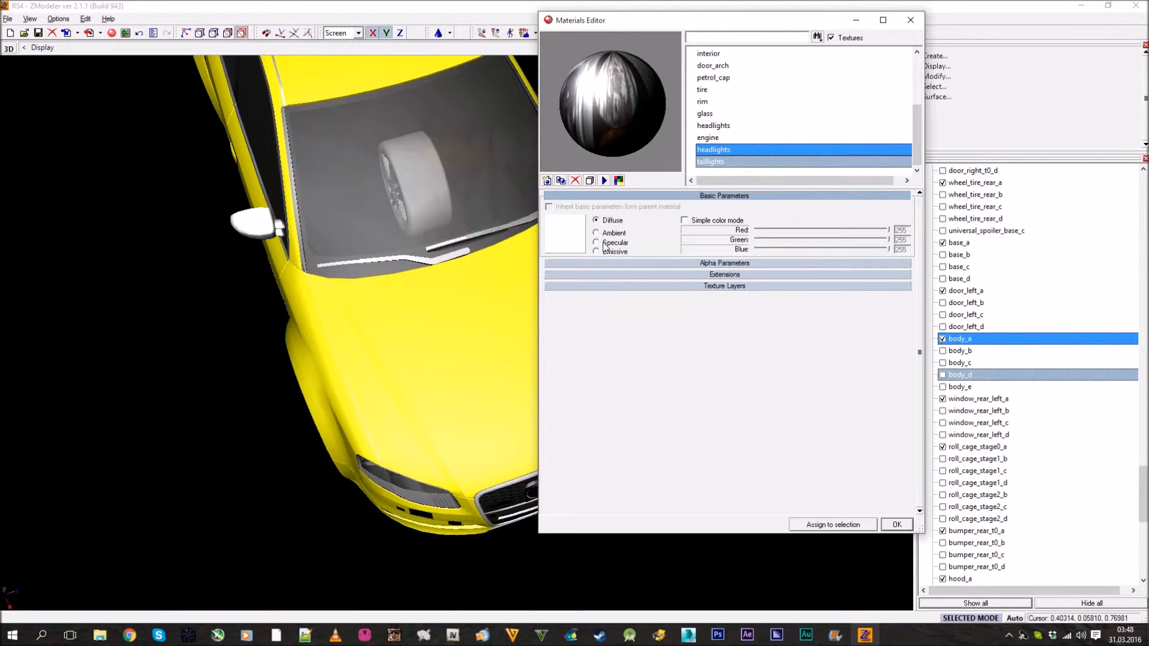
left_click(567, 244)
left_click(655, 278)
left_click(624, 363)
middle_click_drag(376, 333, 413, 263)
- Change the engine material's specular colour to mid grey (128, 128, 128)
left_click(715, 138)
left_click(568, 243)
left_click(677, 365)
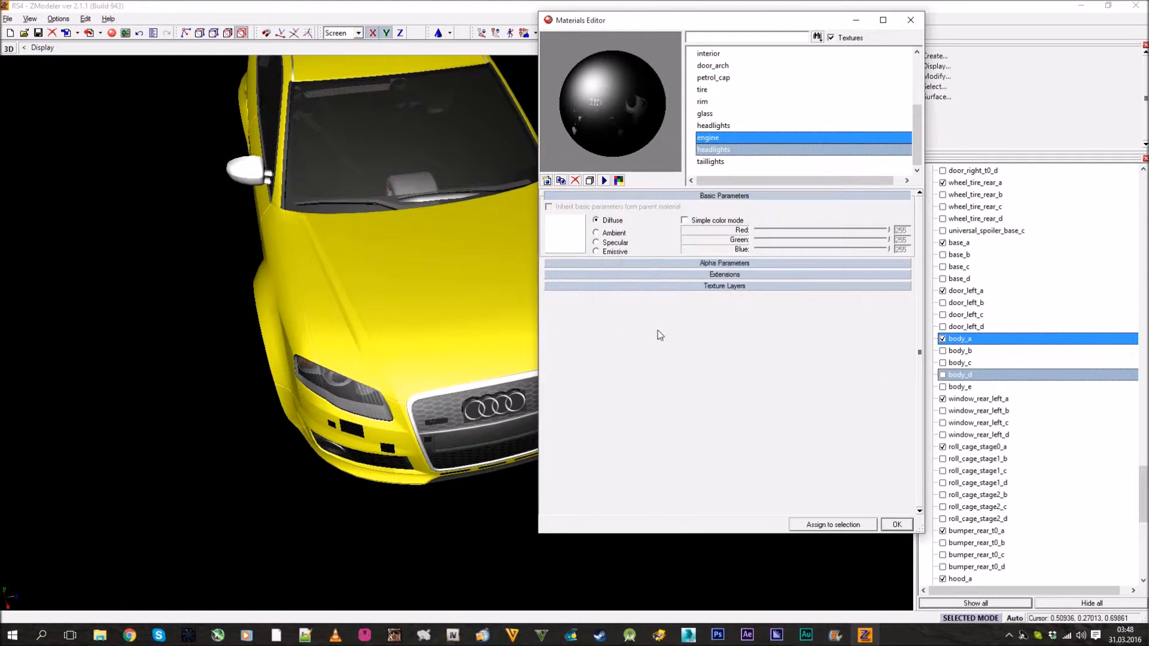
left_click(571, 246)
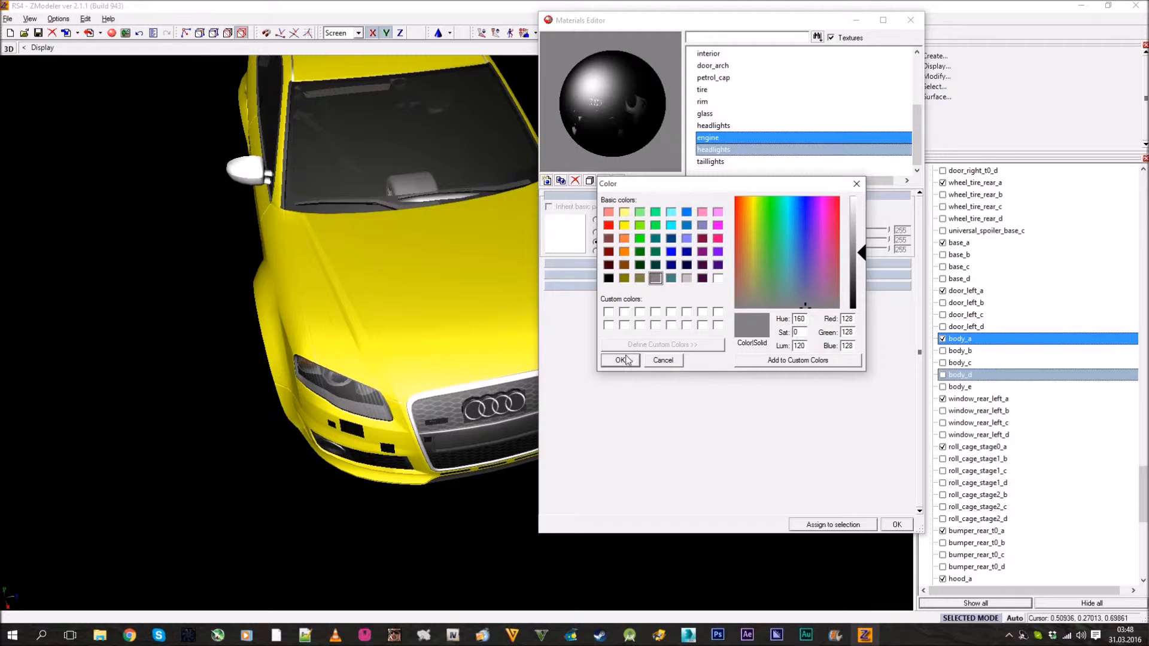
left_click(620, 359)
middle_click_drag(377, 344, 387, 329)
- Change the first headlights material's specular colour to mid grey (128, 128, 128)
left_click(740, 126)
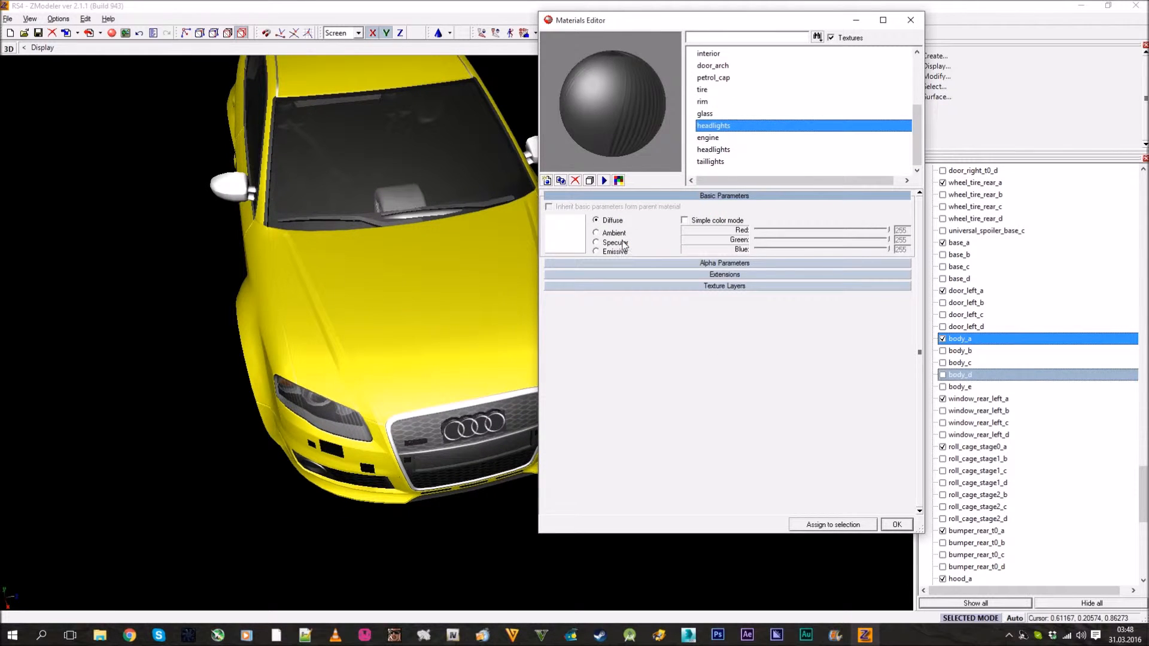
left_click(567, 235)
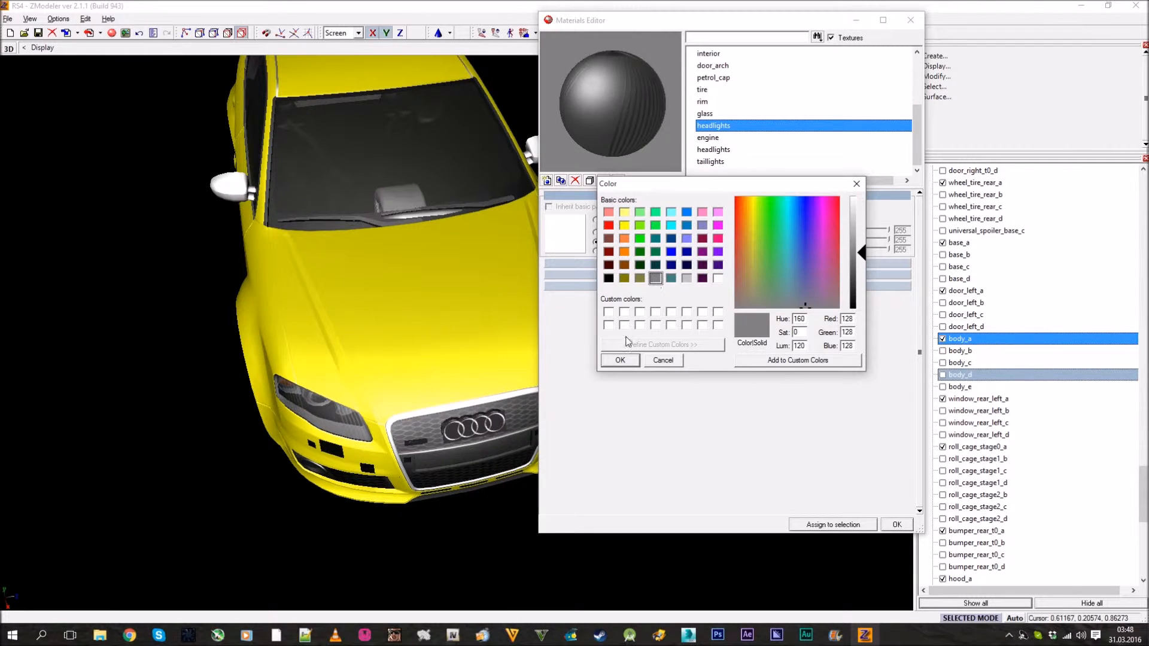
left_click(620, 359)
middle_click_drag(514, 354, 407, 349)
- Change the rim material's specular colour to mid grey
left_click(748, 113)
left_click(725, 102)
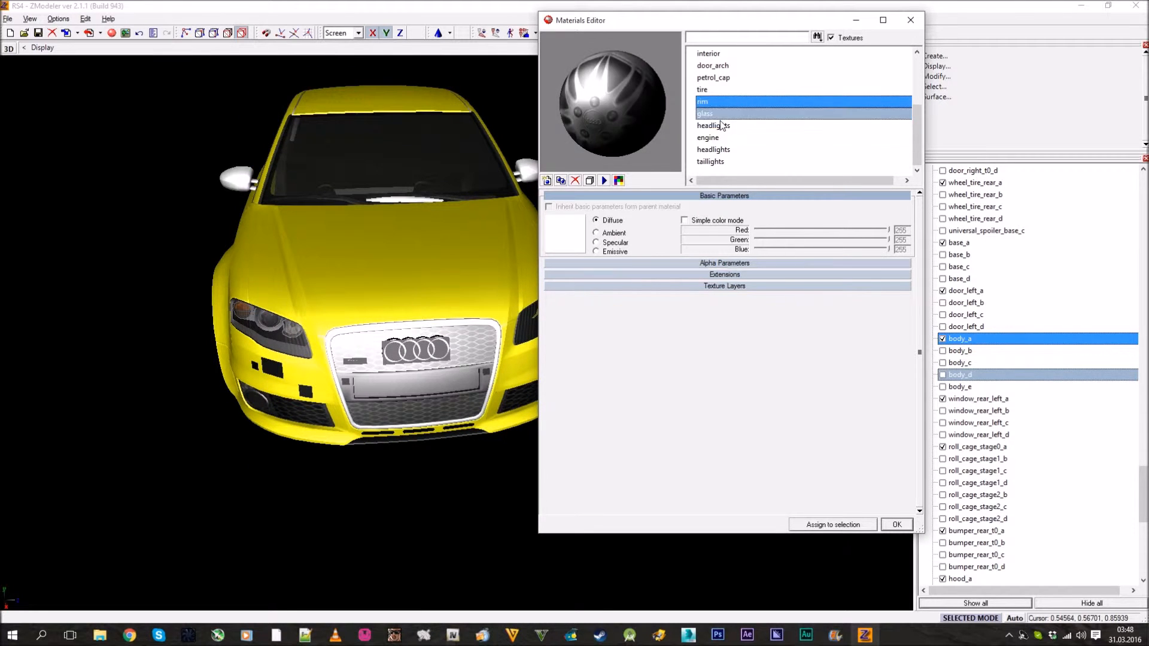
double_click(597, 243)
left_click(620, 359)
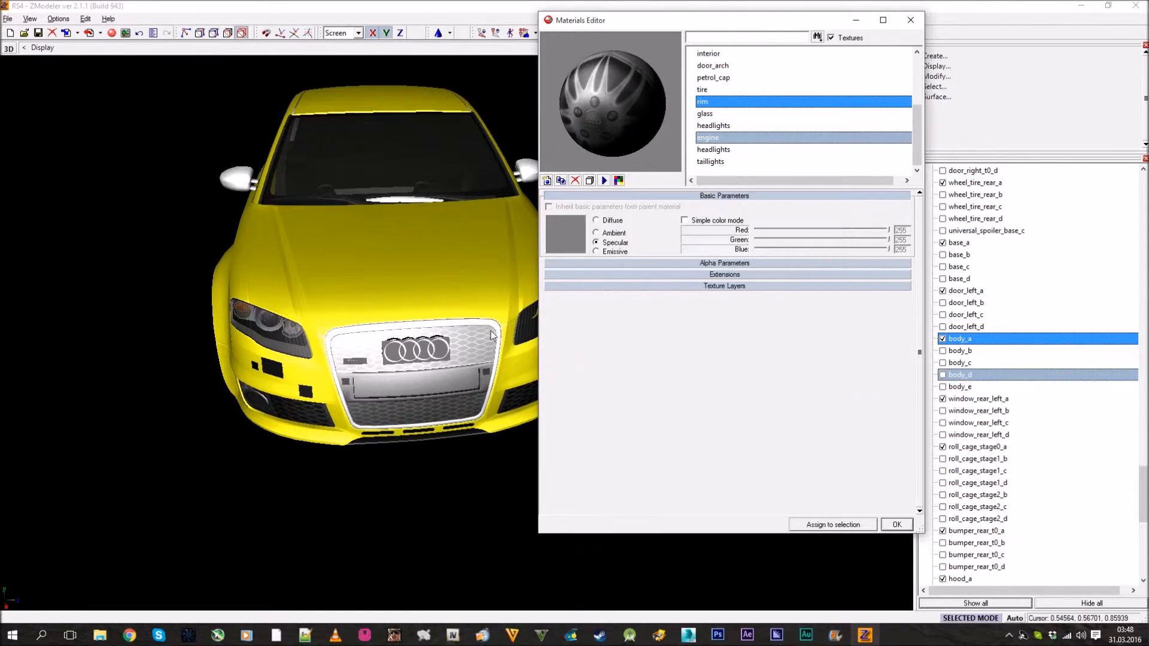
- Change the tire material's specular colour to mid grey (128, 128, 128)
double_click(612, 242)
left_click(655, 278)
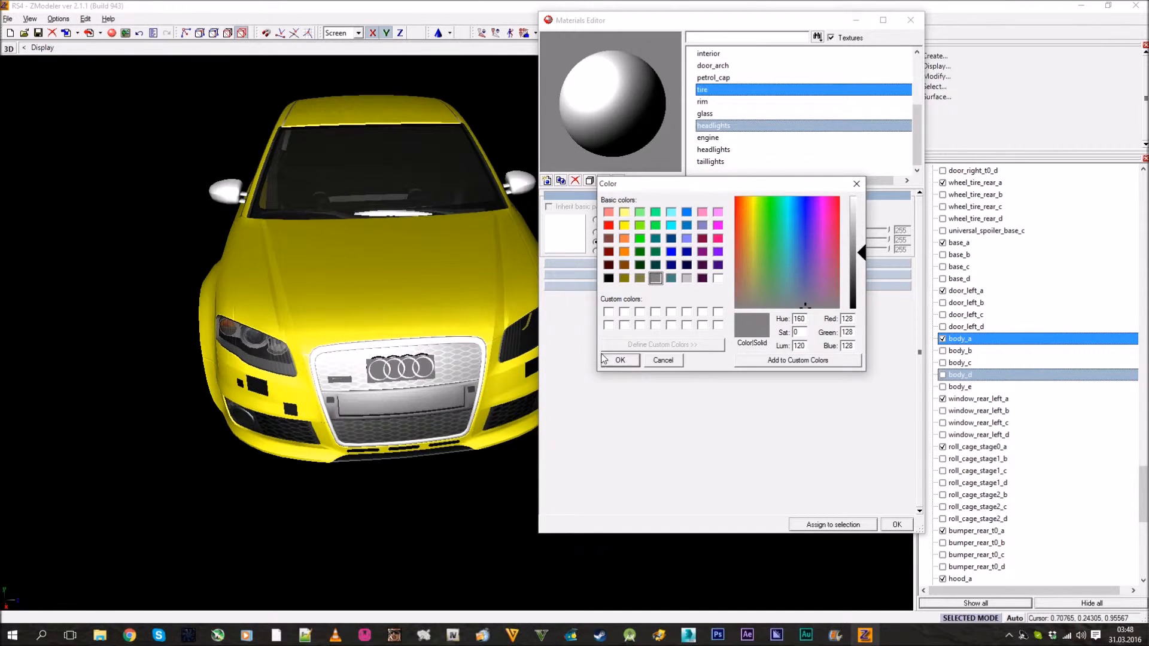
left_click(620, 360)
mouse_move(365, 291)
middle_mouse_down()
mouse_move(351, 286)
mouse_move(382, 257)
mouse_move(349, 279)
middle_mouse_up()
scroll(362, 282, "up", 3)
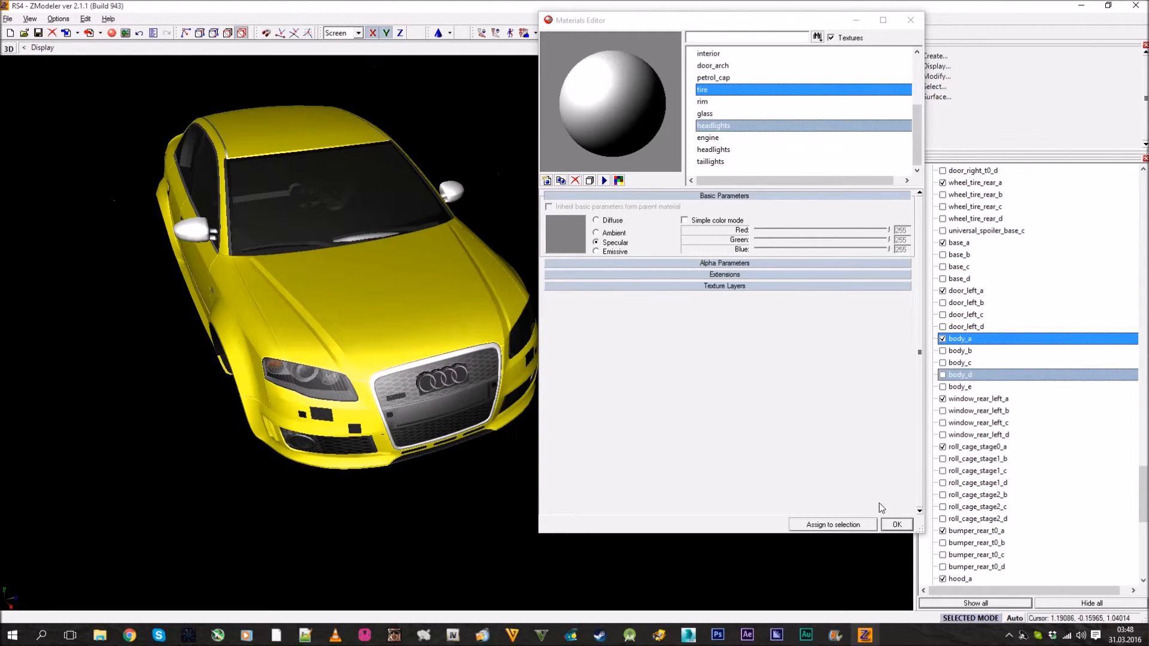
- Close the Materials Editor and inspect the badges on the car's front grille
left_click(896, 524)
middle_click_drag(748, 347, 575, 333)
scroll(612, 326, "up", 3)
left_click_drag(612, 325, 616, 332)
scroll(616, 332, "up", 2)
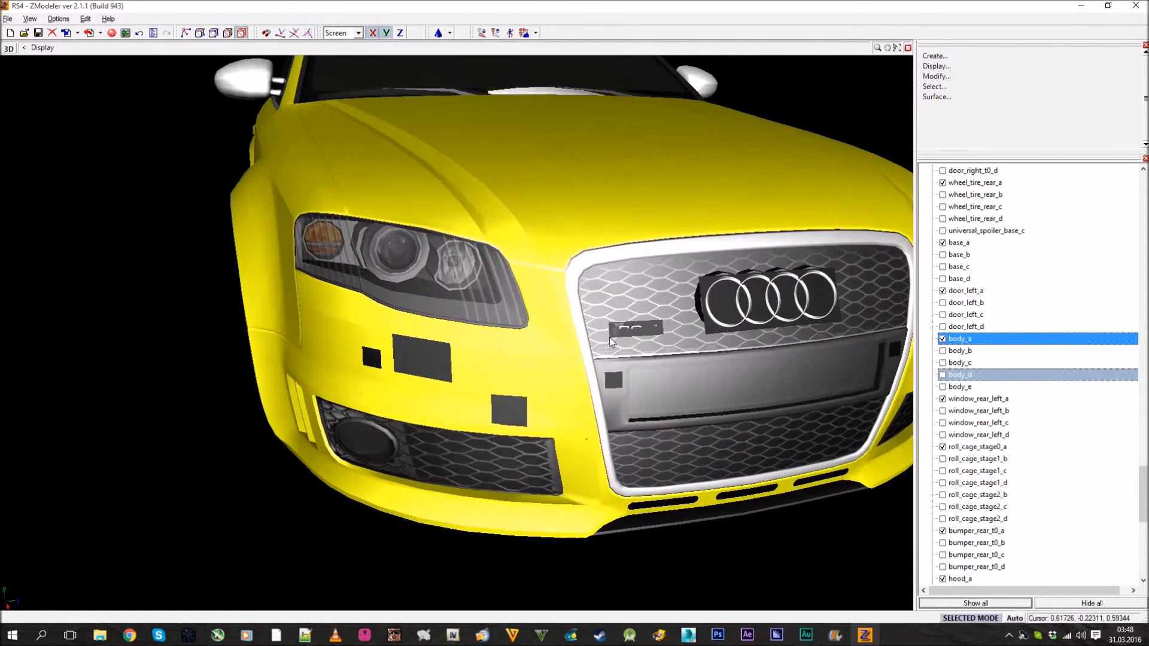
middle_click_drag(616, 332, 598, 338)
- Reopen the Materials Editor and enable alpha blending for the badge material
left_click(101, 34)
left_click(110, 34)
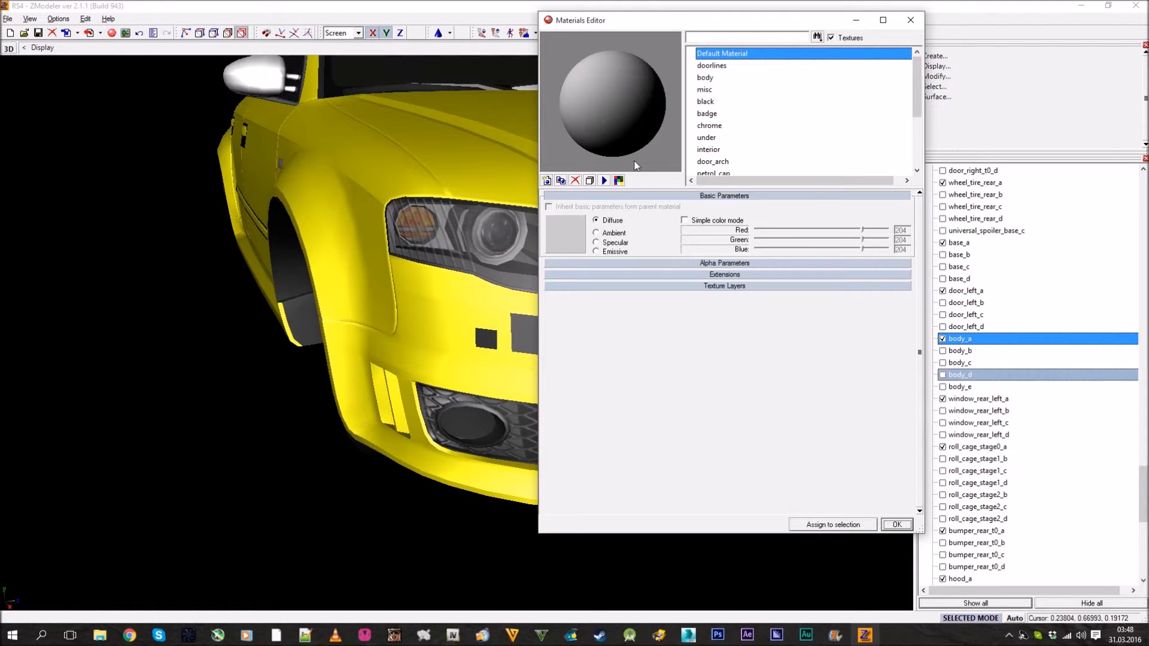
left_click(777, 67)
left_click(738, 114)
left_click(677, 197)
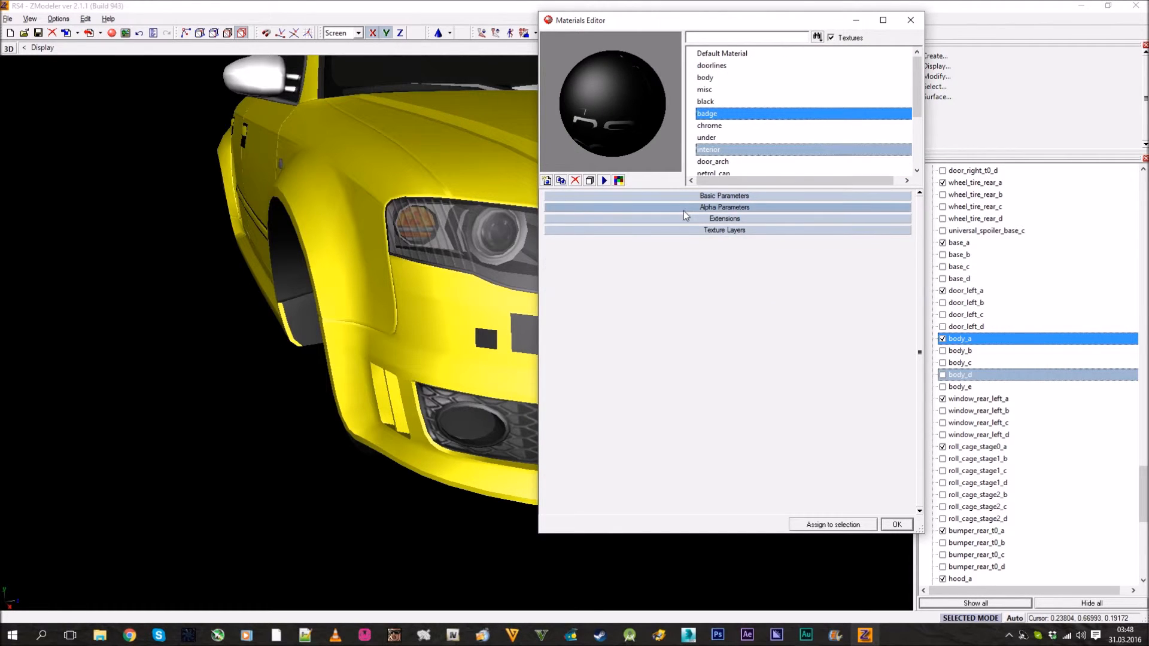
left_click(683, 207)
left_click(548, 237)
middle_click_drag(496, 265, 399, 265)
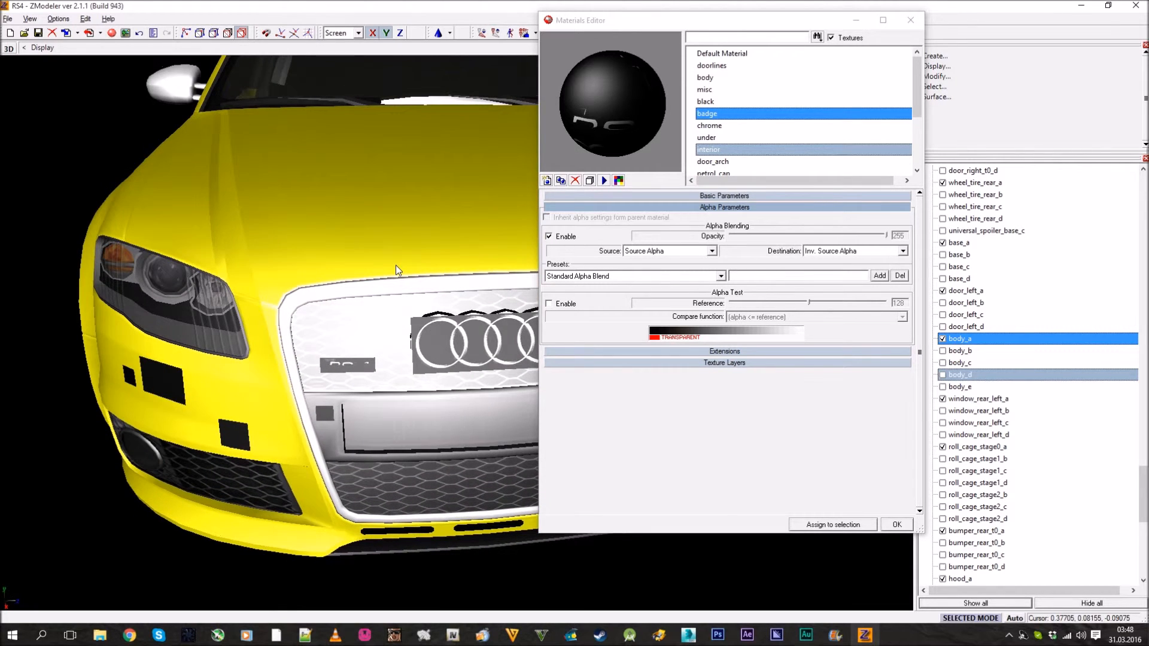
left_click(560, 237)
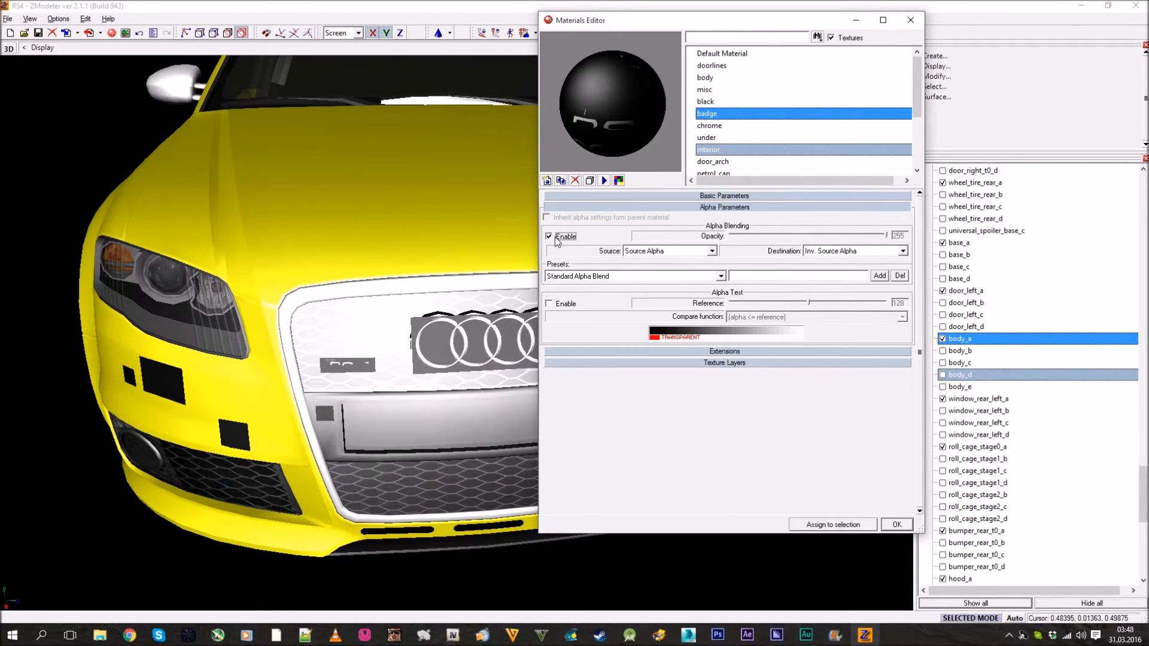
- Switch the badge material's rs4_badging.dds texture layer off and back on to compare the grille badges
left_click(628, 207)
left_click(628, 231)
left_click(546, 244)
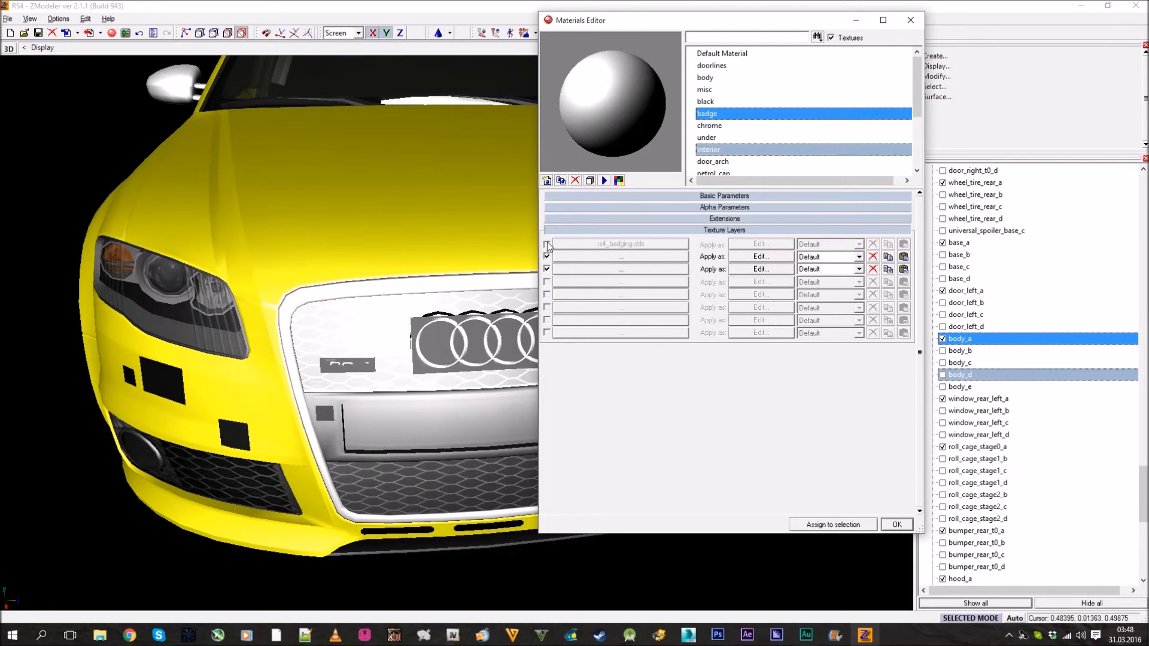
middle_click_drag(464, 239, 519, 261)
left_click(547, 244)
middle_click_drag(445, 232, 389, 242)
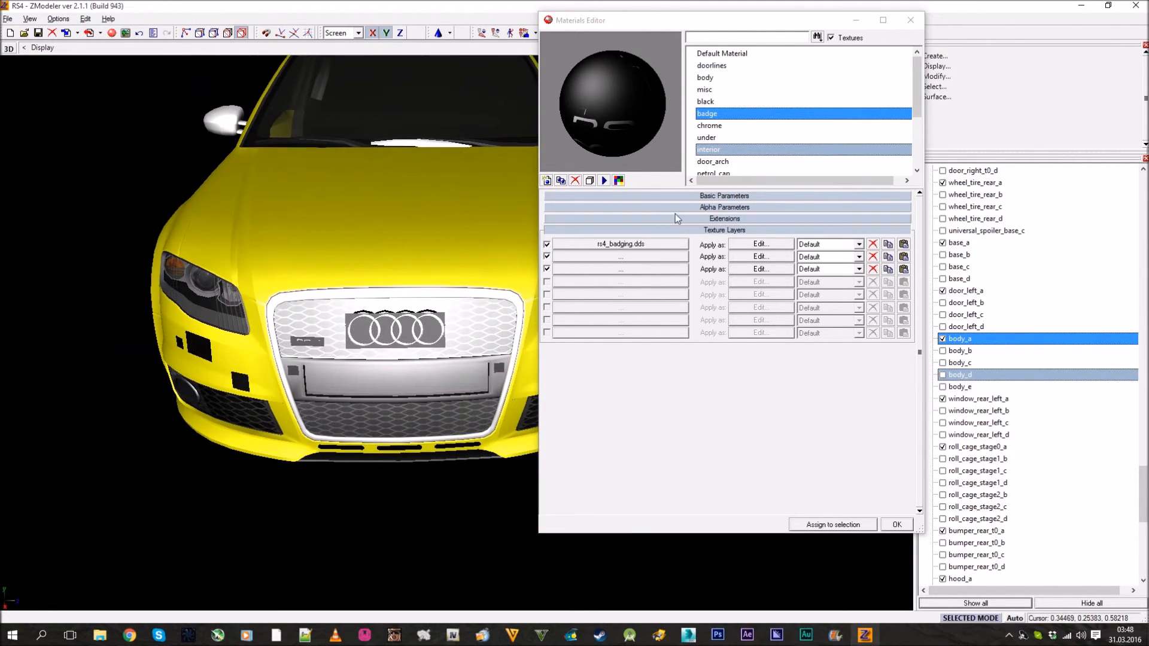
- Toggle the badge material's alpha blending and alpha test to compare their effect on the badges
left_click(712, 208)
left_click(559, 236)
left_click(559, 236)
left_click(557, 303)
left_click(557, 303)
middle_click_drag(377, 258, 417, 280)
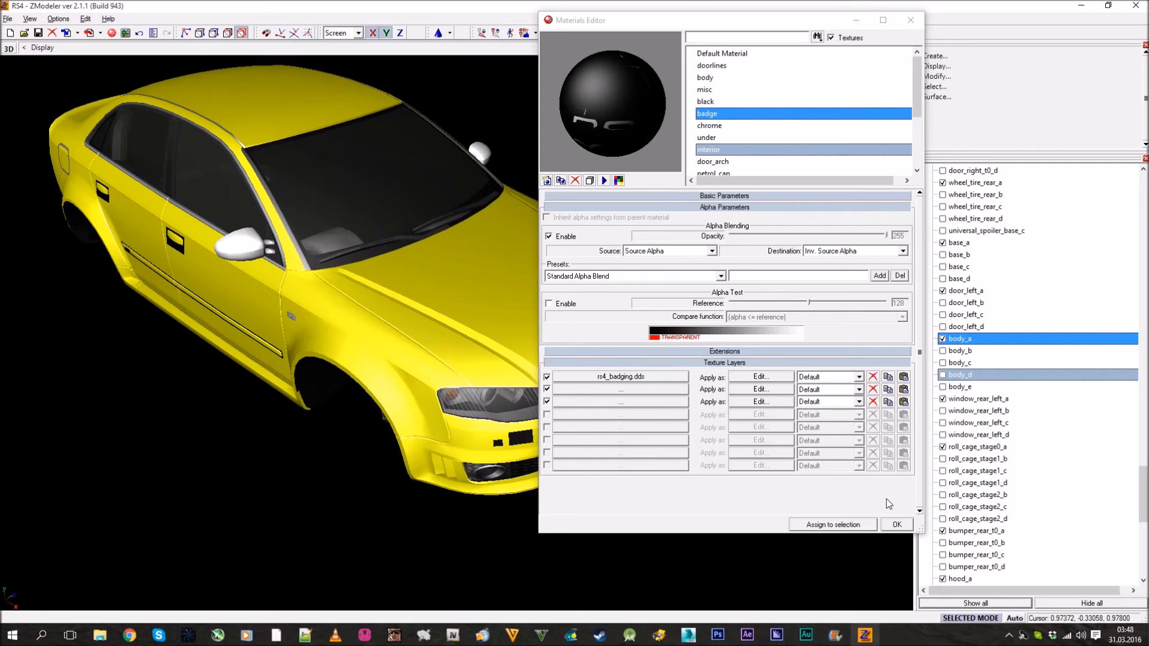
- Close the Materials Editor and review the whole car from the side
left_click(896, 524)
middle_click_drag(658, 479, 398, 349)
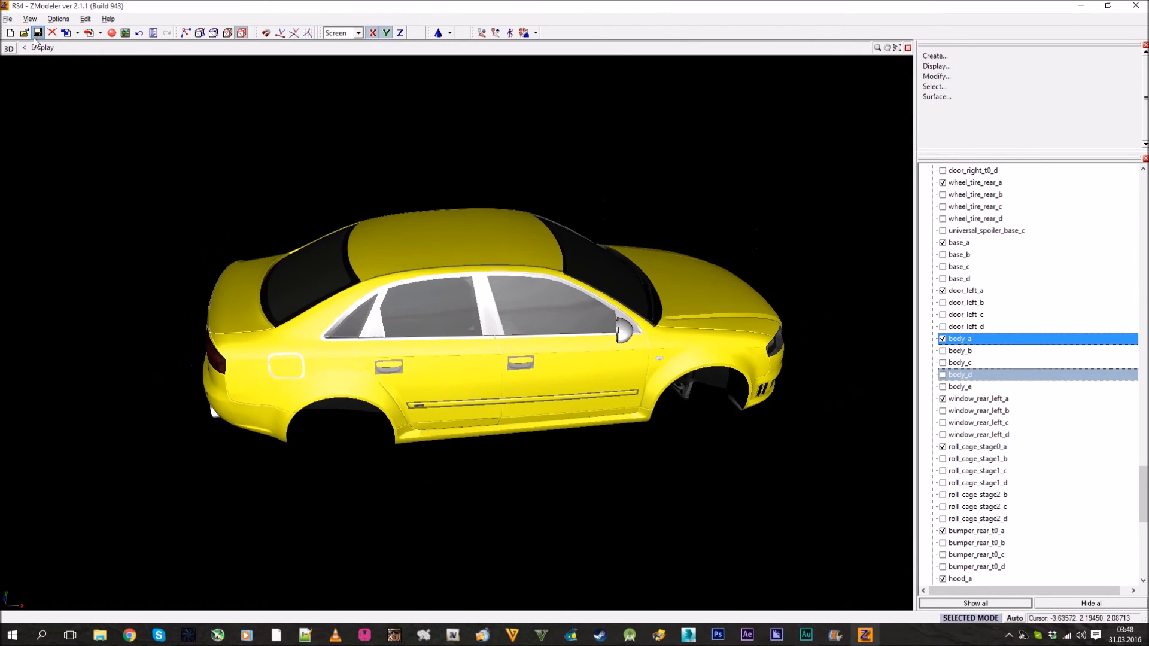